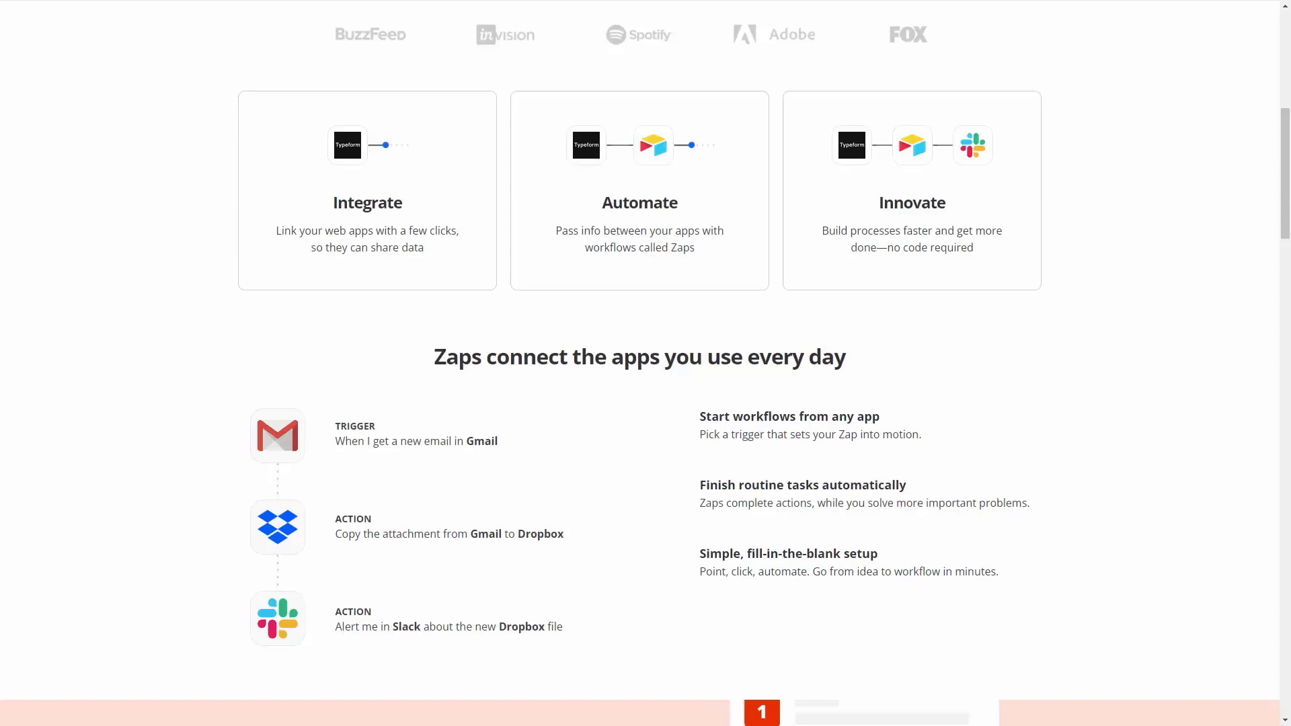
- Look over the Zapier site's integrations, workflow examples, plans and supported apps, including the Explore options
{"action": "scroll", "coordinate": [60, 337], "scroll_direction": "down", "scroll_amount": 10}
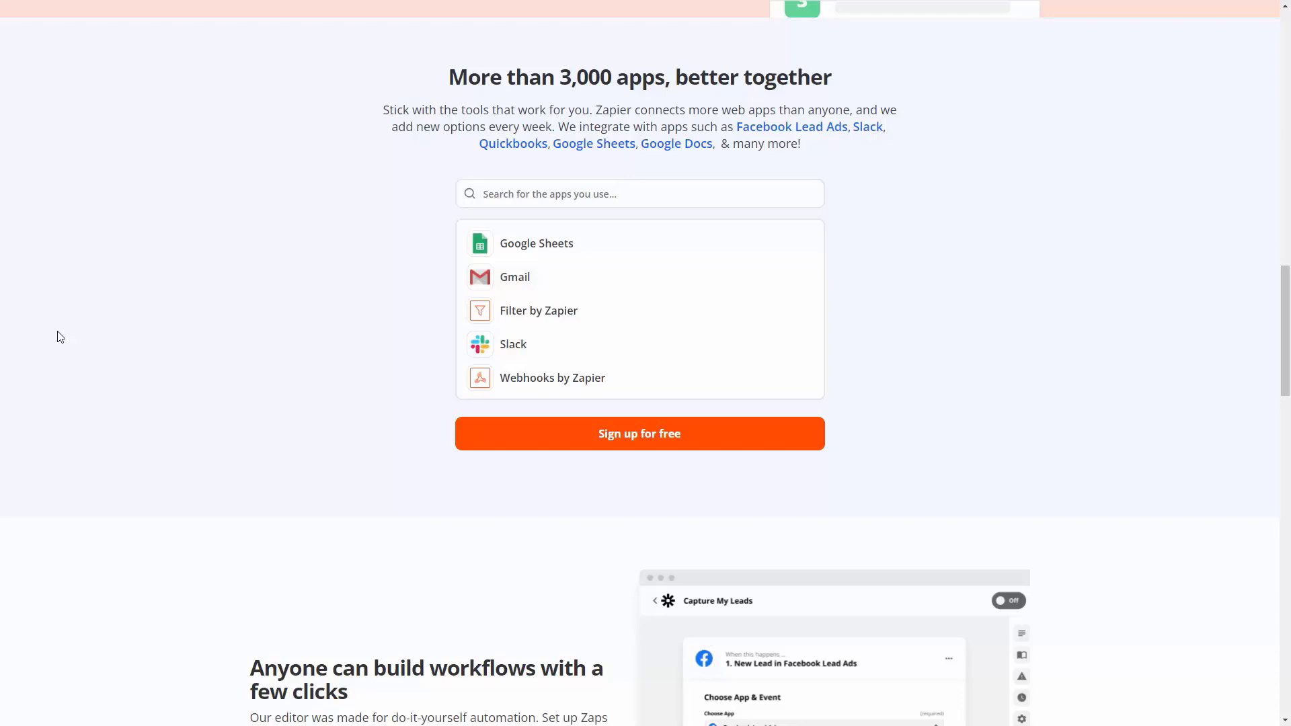
{"action": "scroll", "coordinate": [59, 337], "scroll_direction": "down", "scroll_amount": 8}
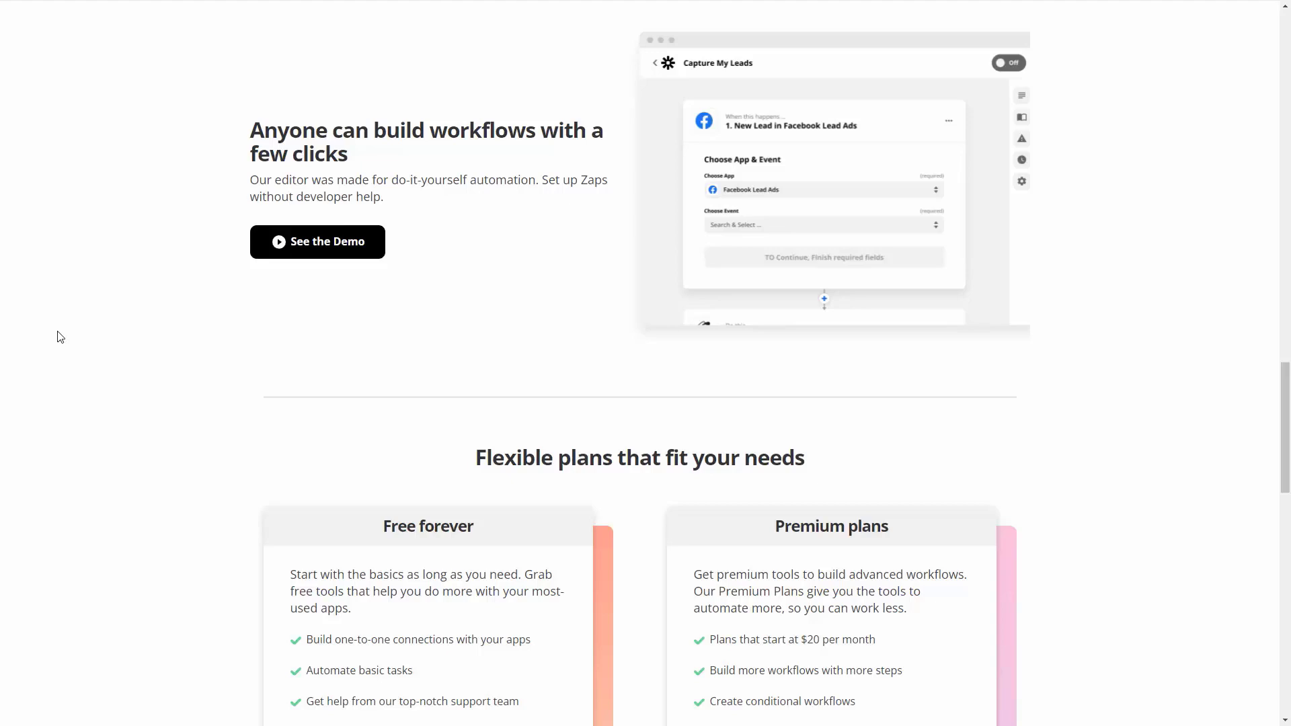
{"action": "scroll", "coordinate": [60, 337], "scroll_direction": "down", "scroll_amount": 5}
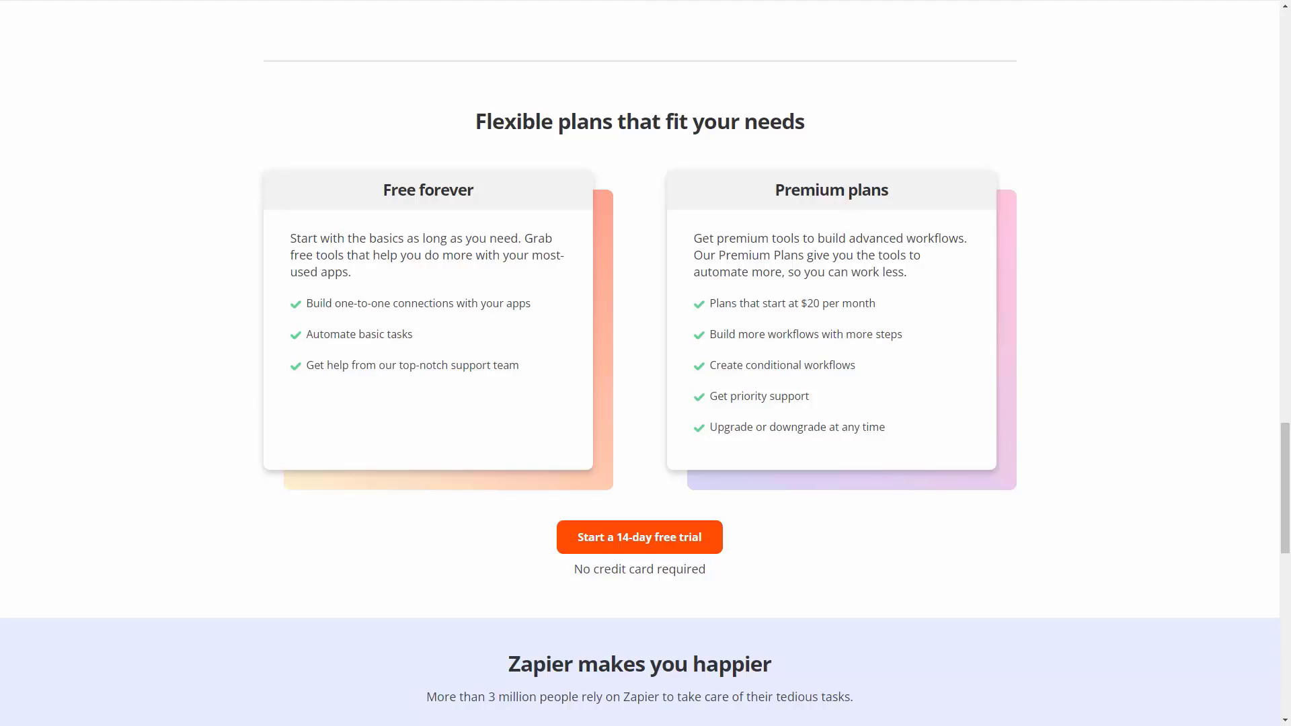
{"action": "scroll", "coordinate": [65, 349], "scroll_direction": "up", "scroll_amount": 10}
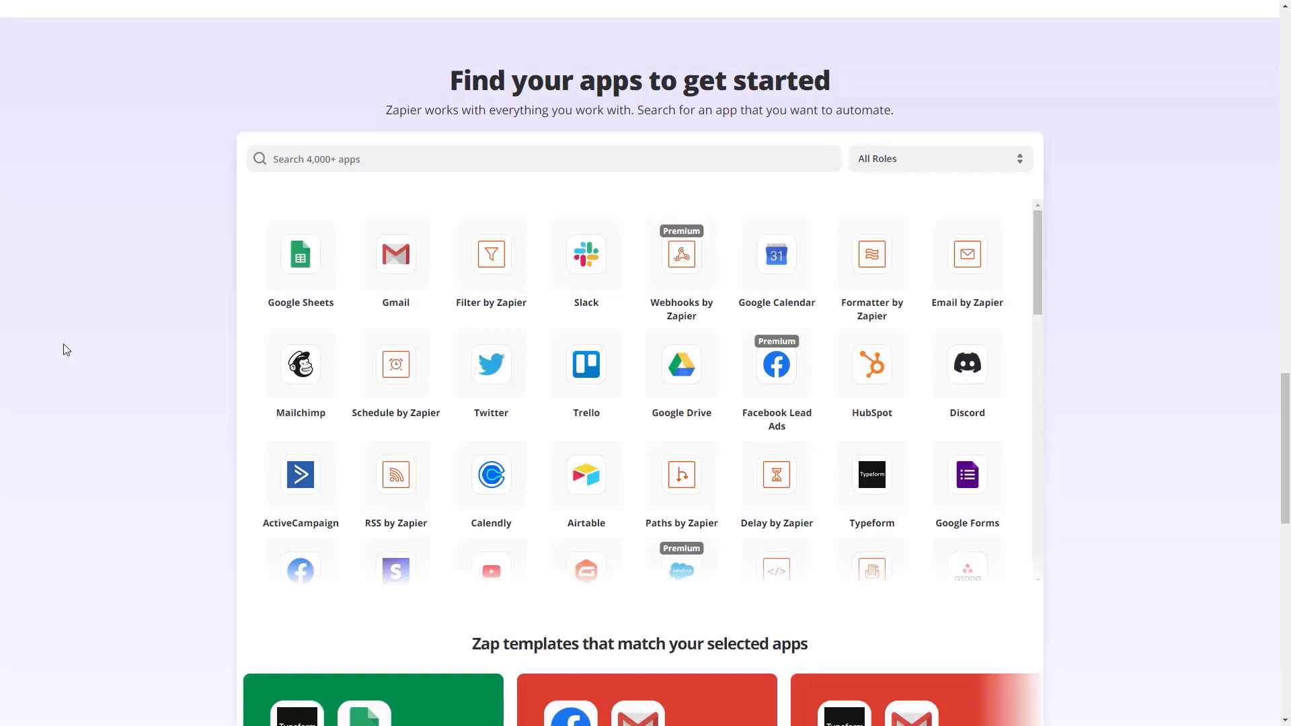
{"action": "scroll", "coordinate": [65, 349], "scroll_direction": "up", "scroll_amount": 10}
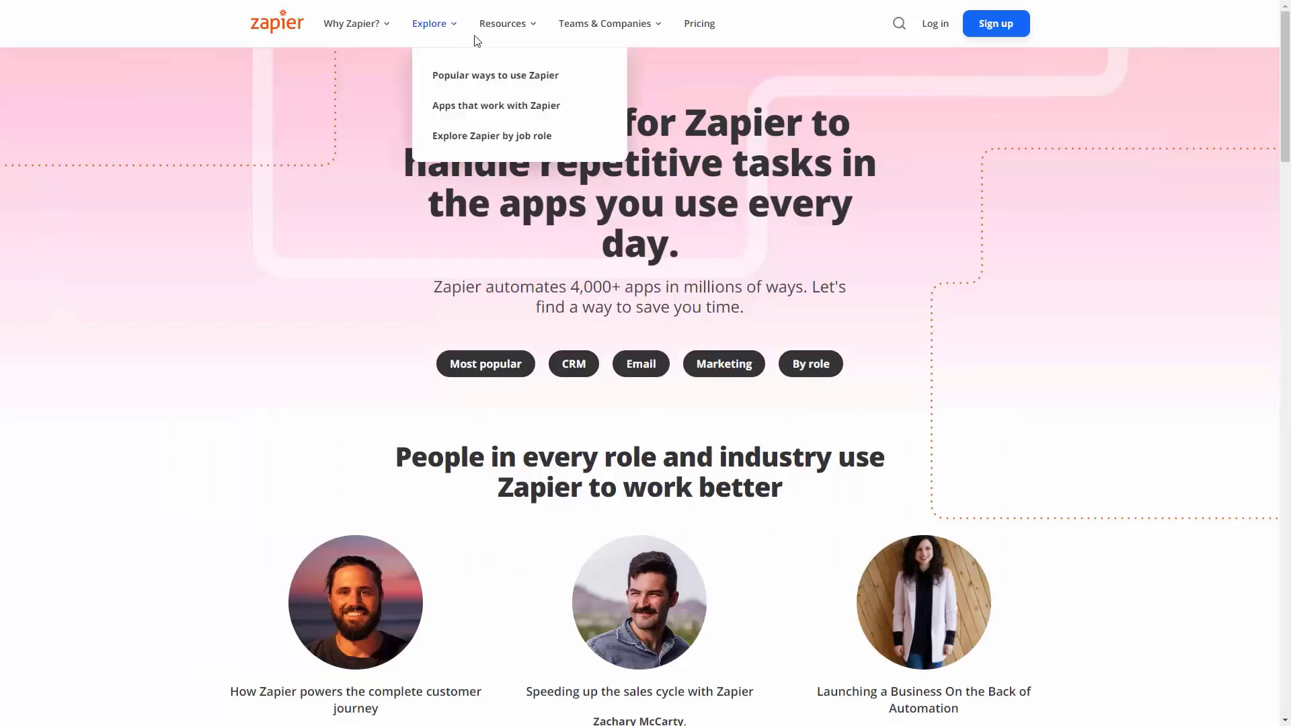
{"action": "mouse_move", "coordinate": [504, 33]}
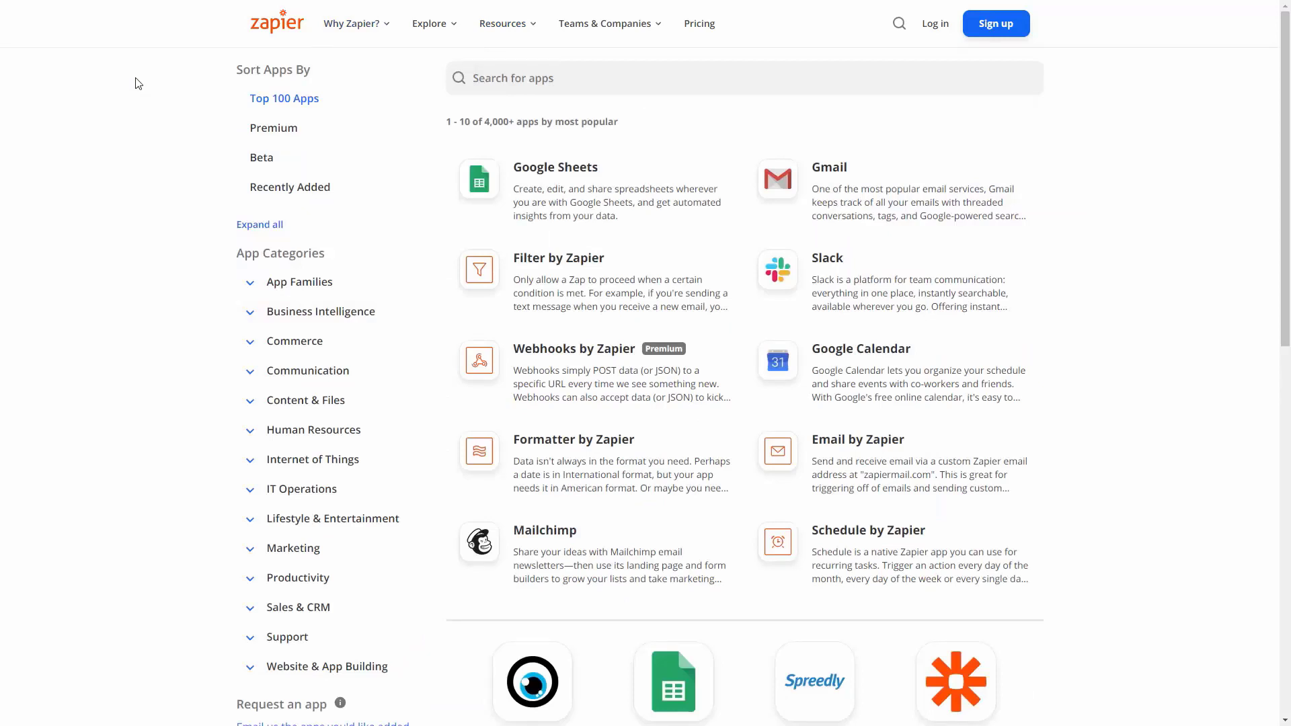
- Search the web for "zoom teachable zapier integration" and open Zapier's Teachable to Zoom integration result
{"action": "left_click", "coordinate": [438, 32]}
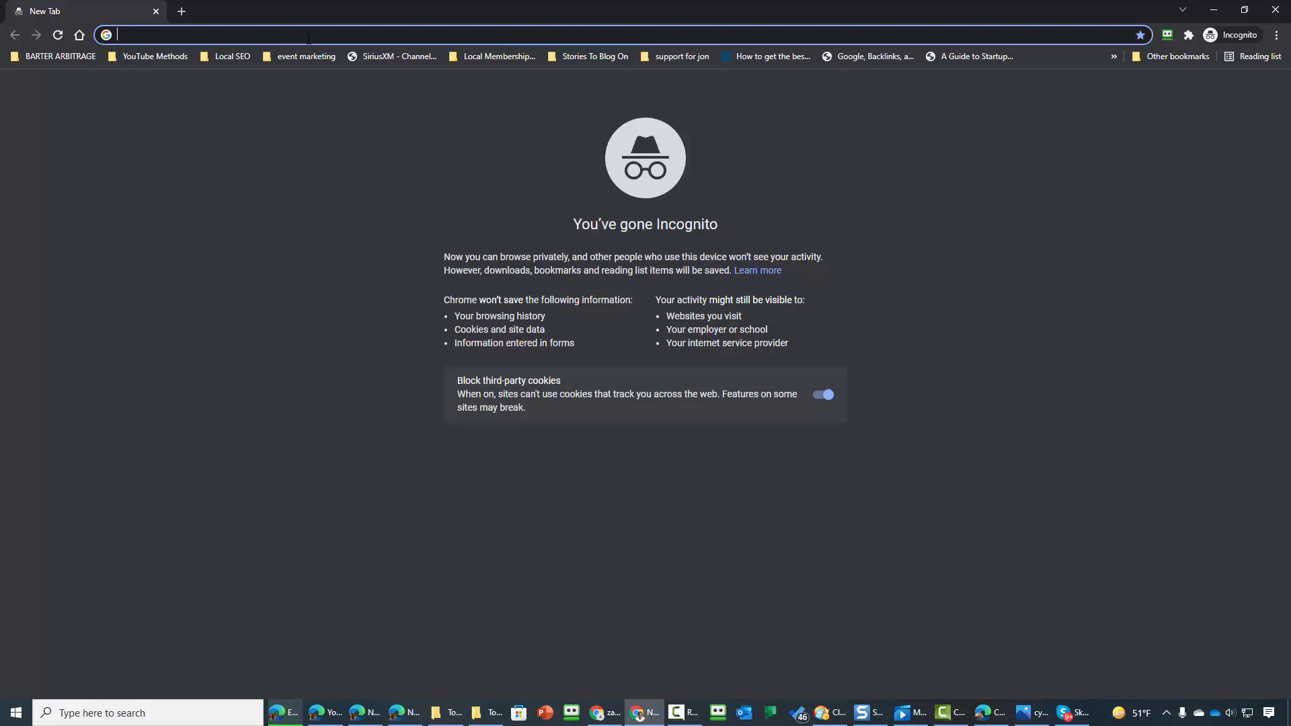
{"action": "type", "text": "zoom teachable"}
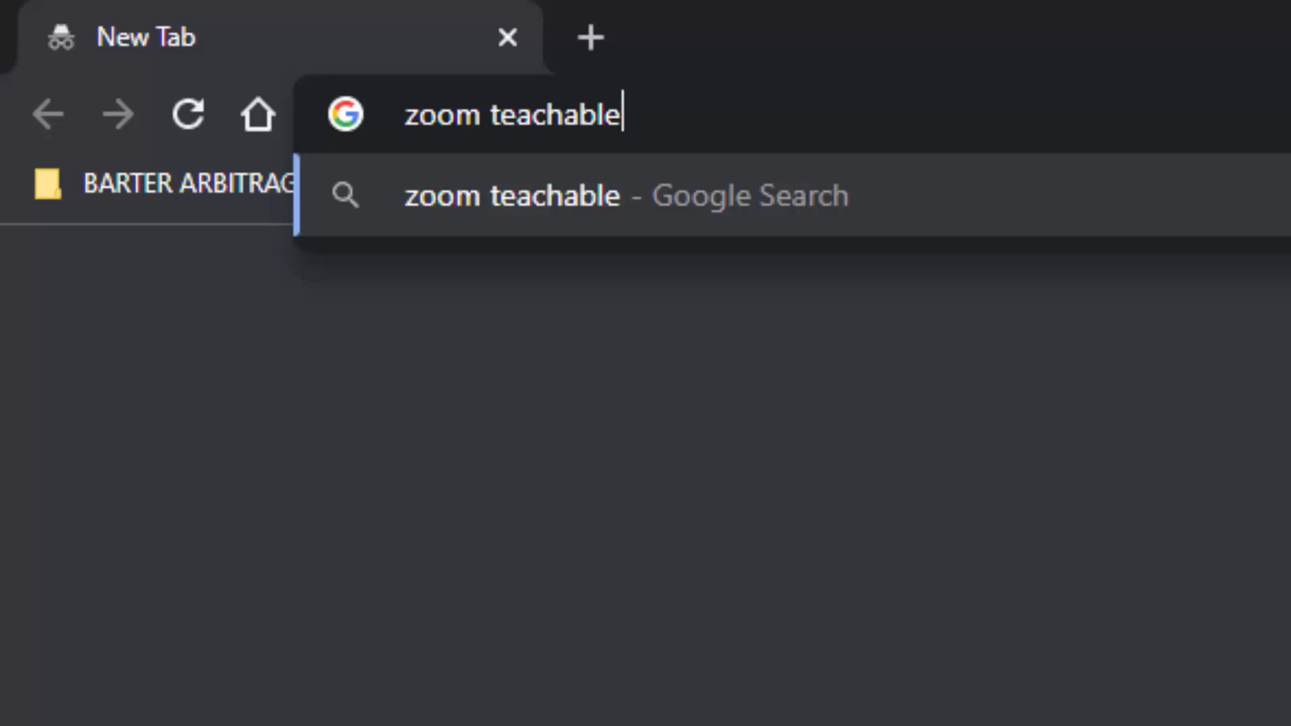
{"action": "type", "text": "zapier integration"}
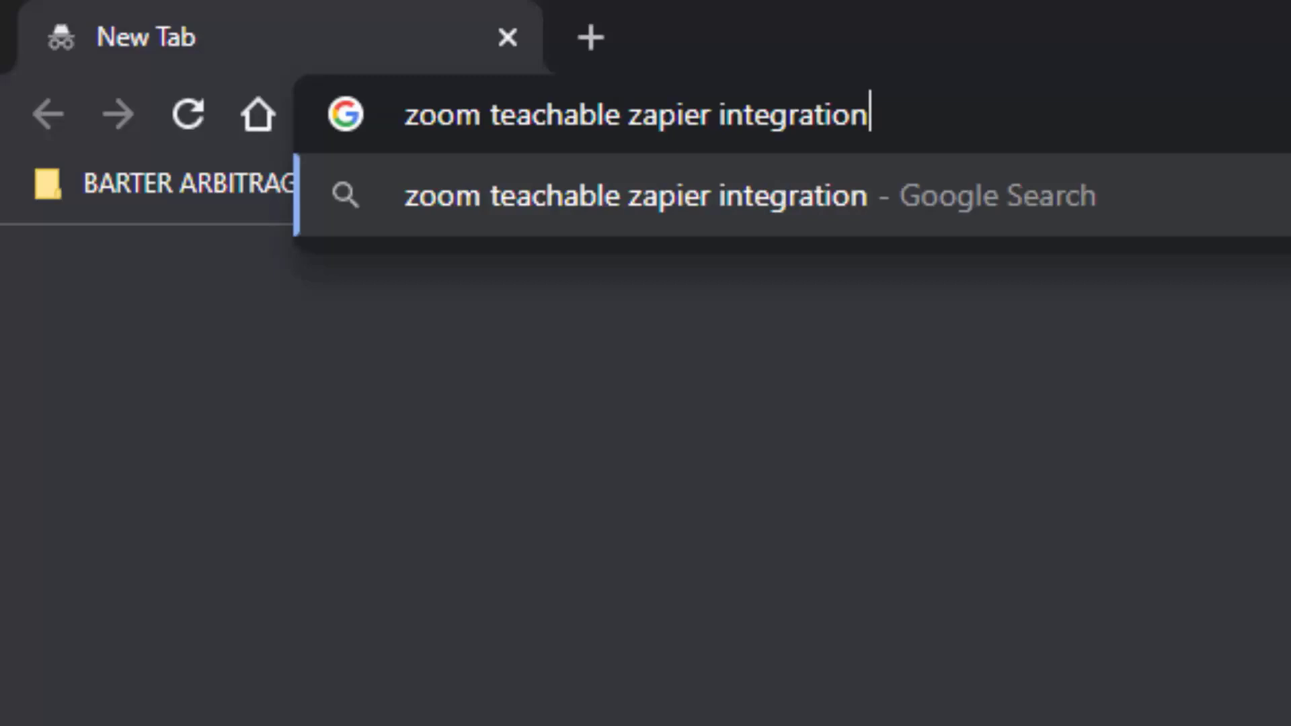
{"action": "key", "text": "Return"}
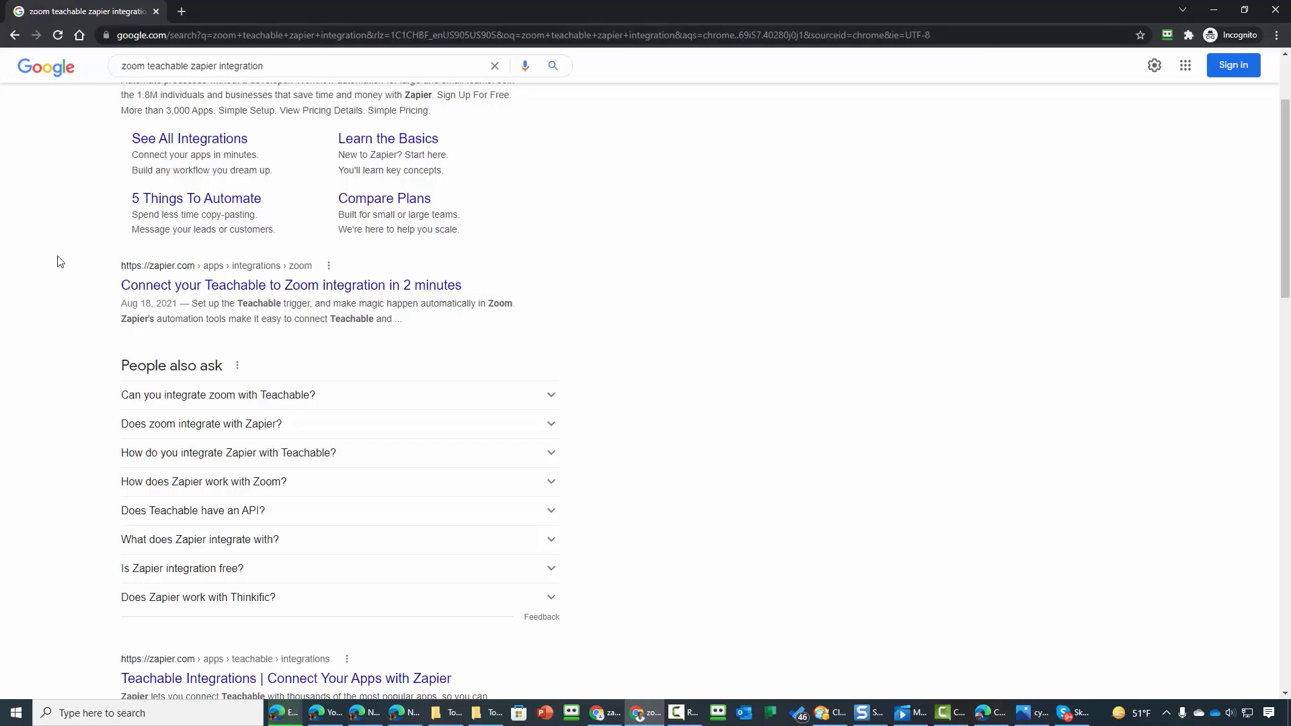
{"action": "left_click", "coordinate": [294, 286]}
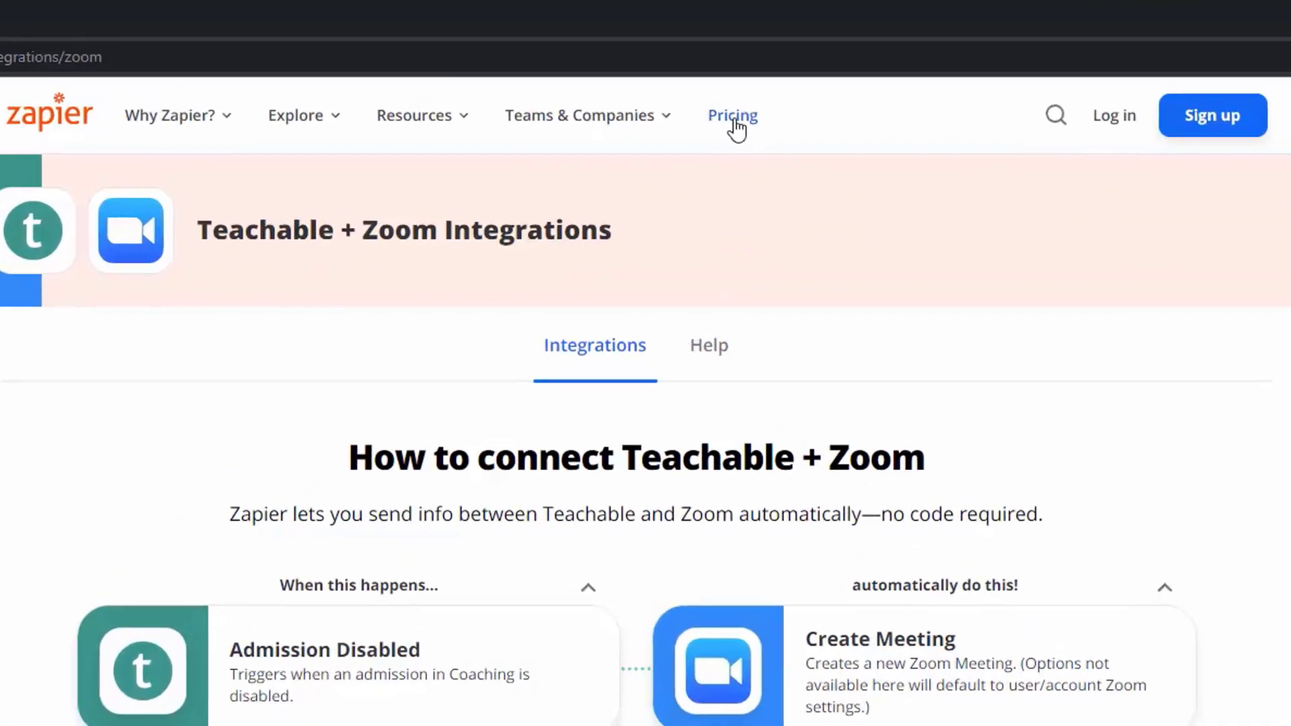
- Open Zapier's pricing page and check the Starter plan's monthly task options
{"action": "left_click", "coordinate": [701, 72]}
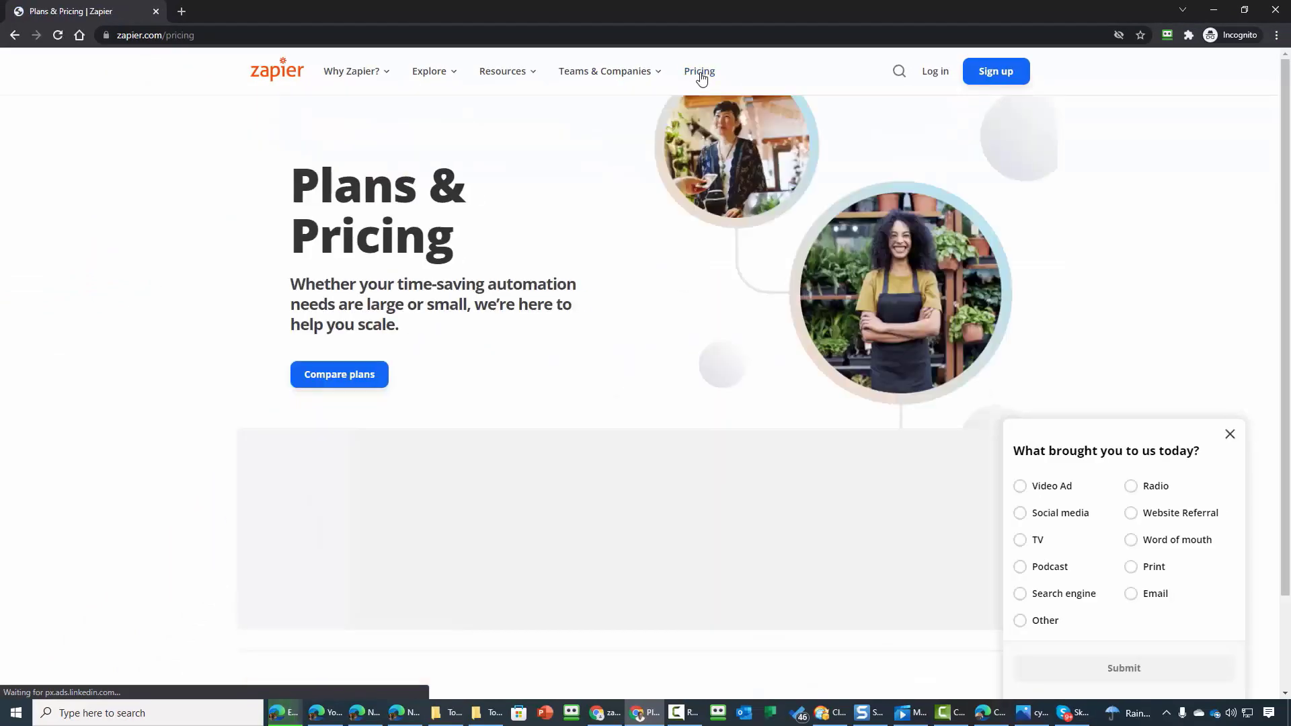
{"action": "scroll", "coordinate": [706, 79], "scroll_direction": "down", "scroll_amount": 2}
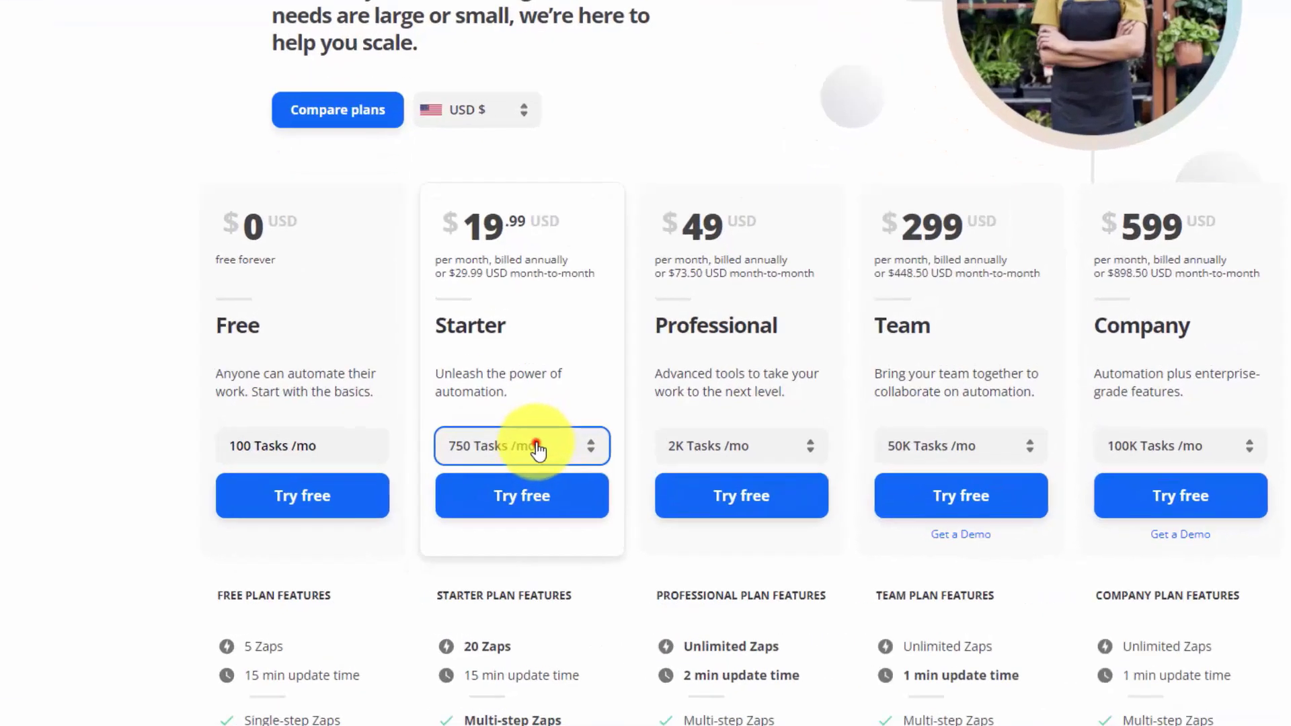
{"action": "left_click", "coordinate": [488, 490]}
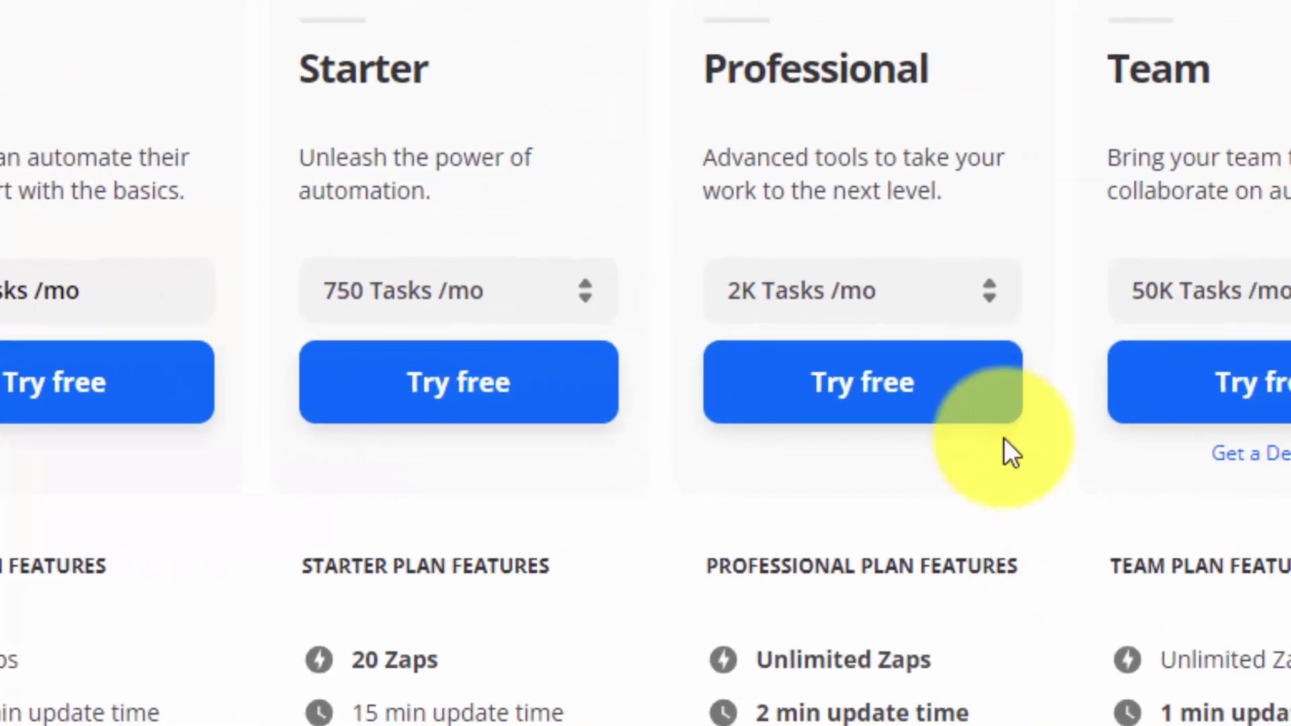
- Examine the Professional plan's monthly task tiers and its included features
{"action": "left_click", "coordinate": [1117, 302]}
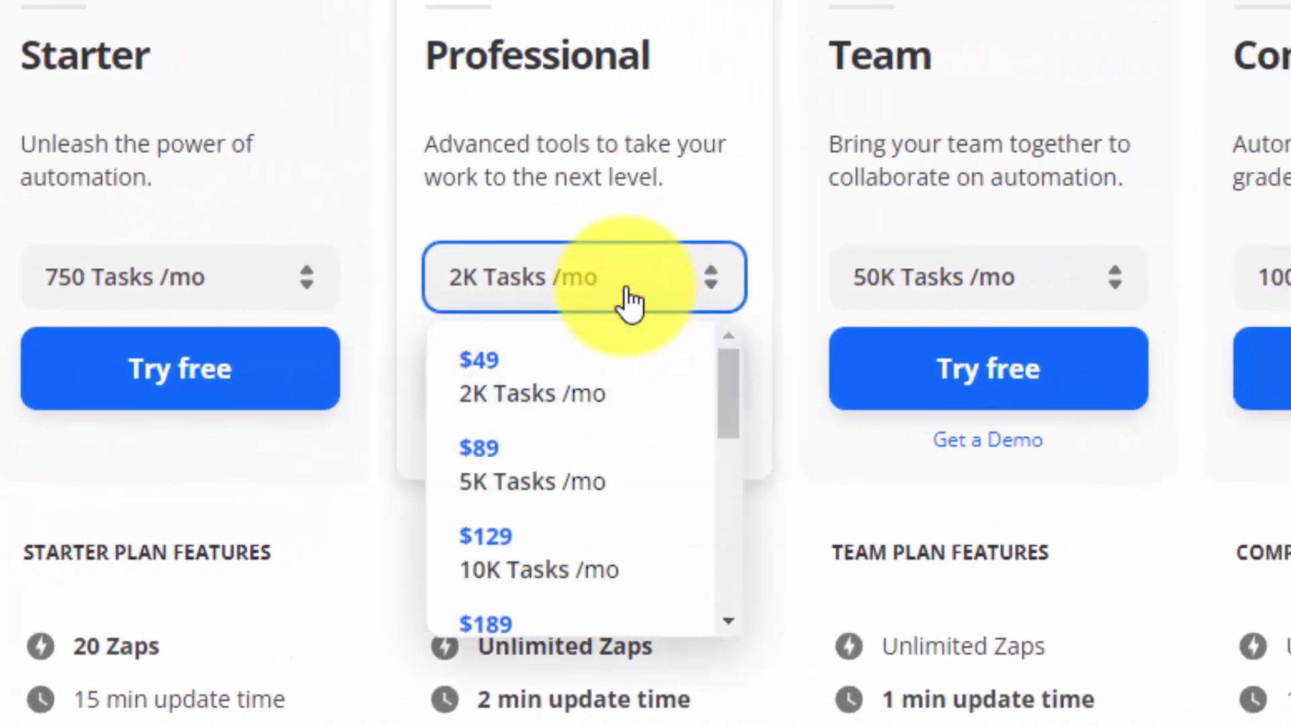
{"action": "scroll", "coordinate": [663, 395], "scroll_direction": "down", "scroll_amount": 4}
{"action": "scroll", "coordinate": [664, 397], "scroll_direction": "down", "scroll_amount": 4}
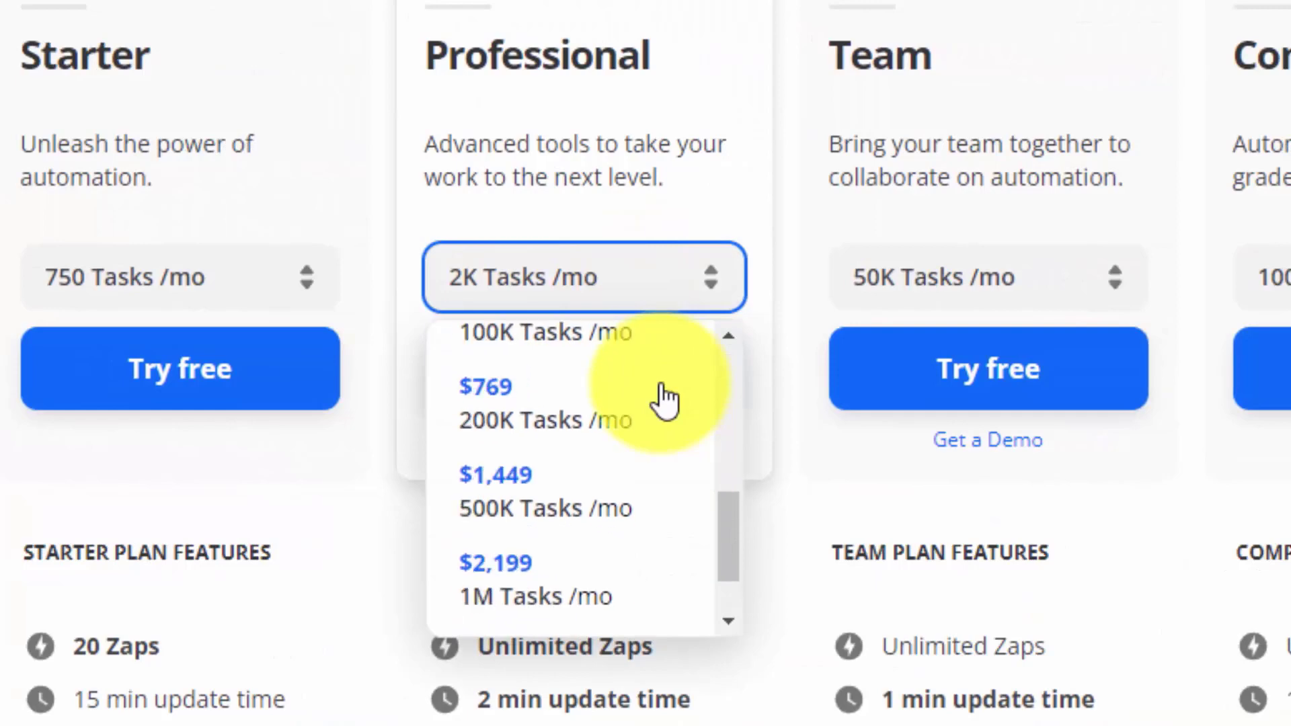
{"action": "scroll", "coordinate": [665, 397], "scroll_direction": "up", "scroll_amount": 6}
{"action": "scroll", "coordinate": [616, 272], "scroll_direction": "down", "scroll_amount": 5}
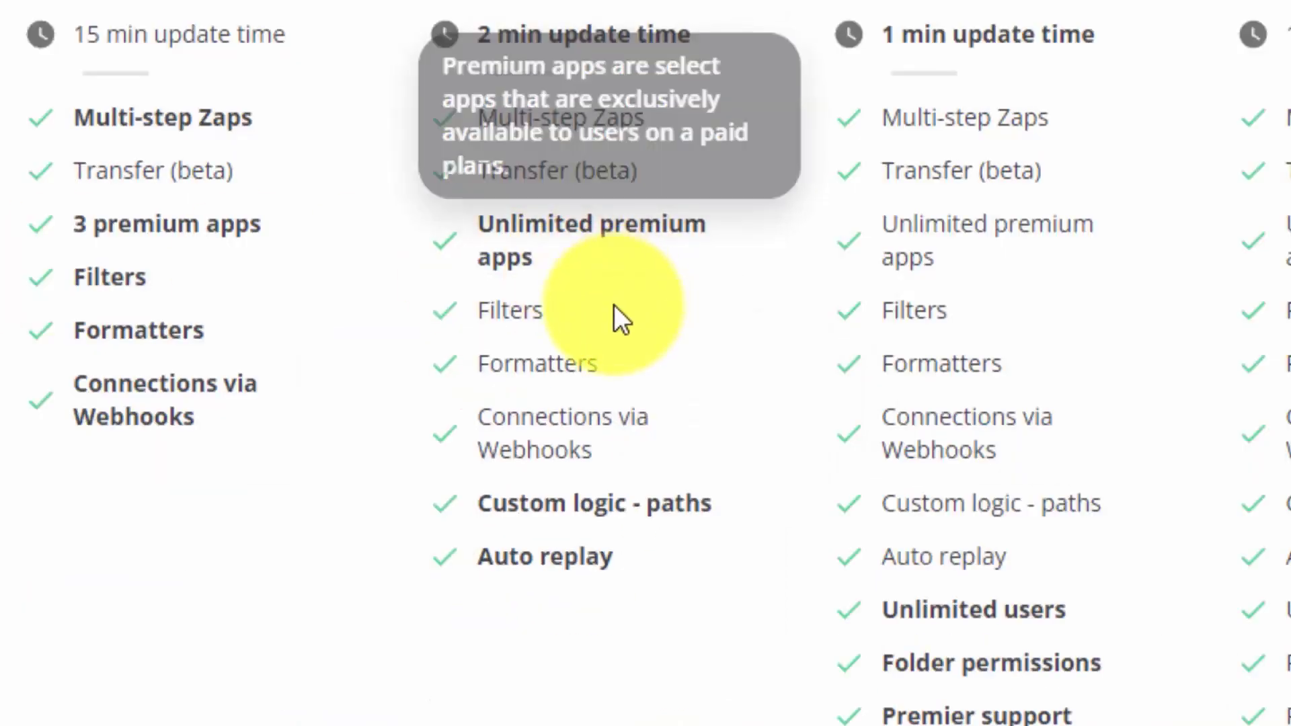
{"action": "mouse_move", "coordinate": [507, 281]}
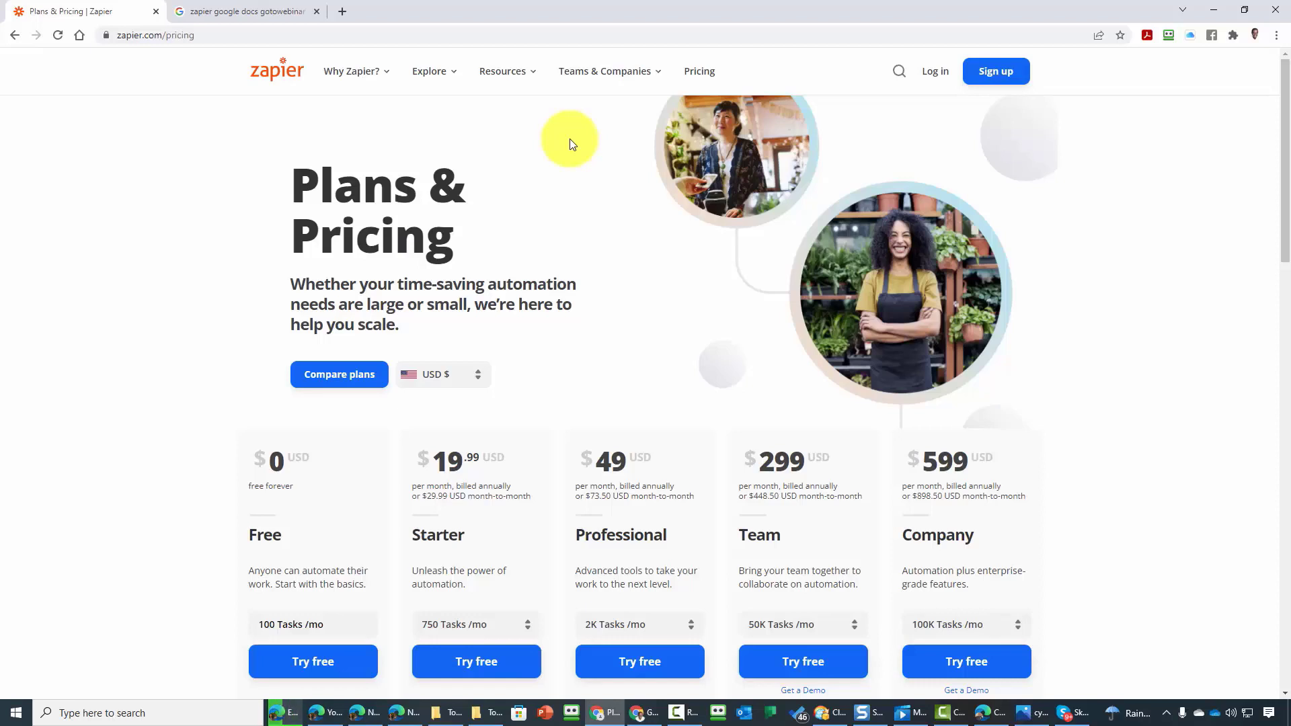
- Show the browser in full screen and open the Sign In With option in the advanced account settings
{"action": "key", "text": "F11"}
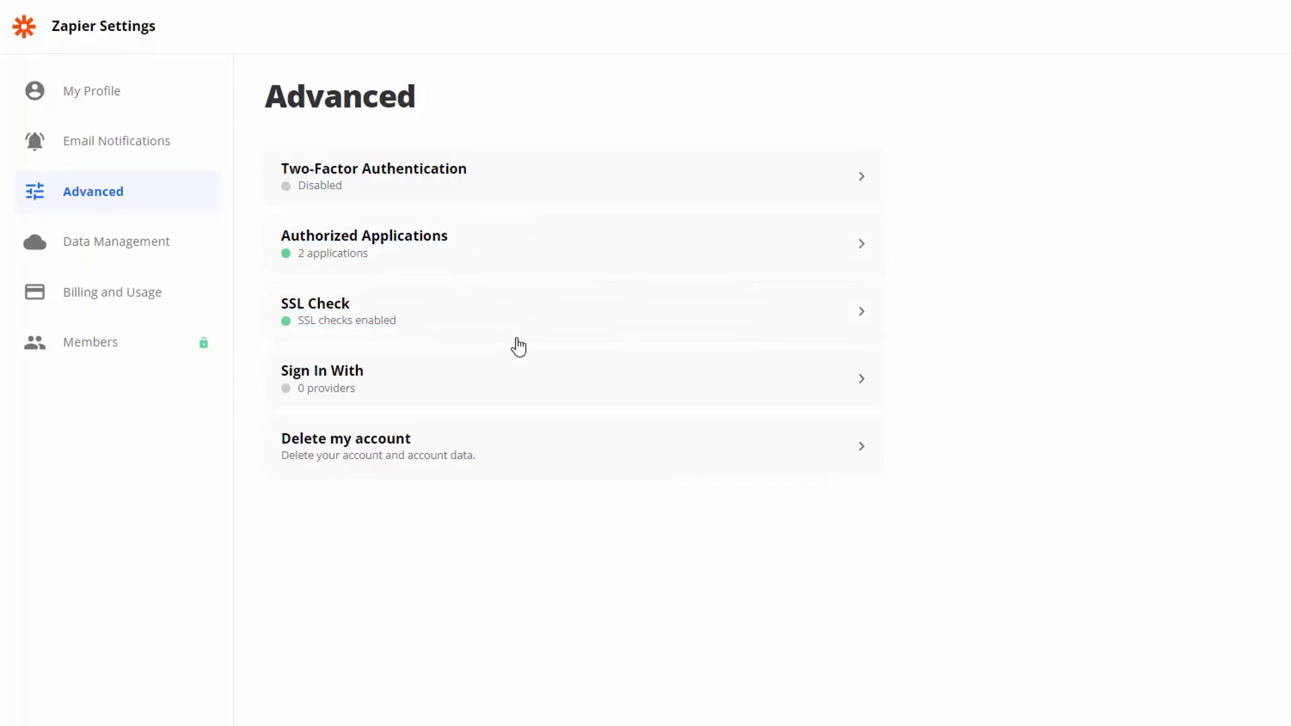
{"action": "left_click", "coordinate": [524, 374]}
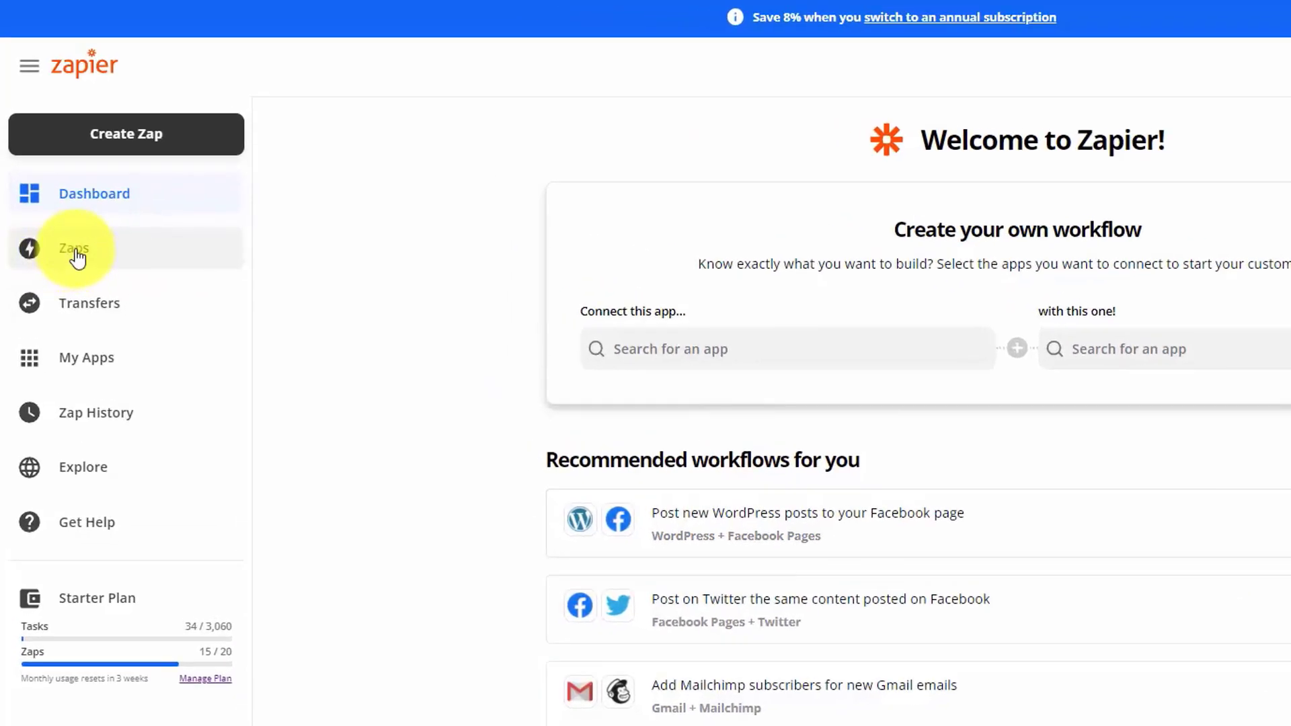
- Look through the account's existing Zaps, its connected apps and the Zap history
{"action": "left_click", "coordinate": [78, 256]}
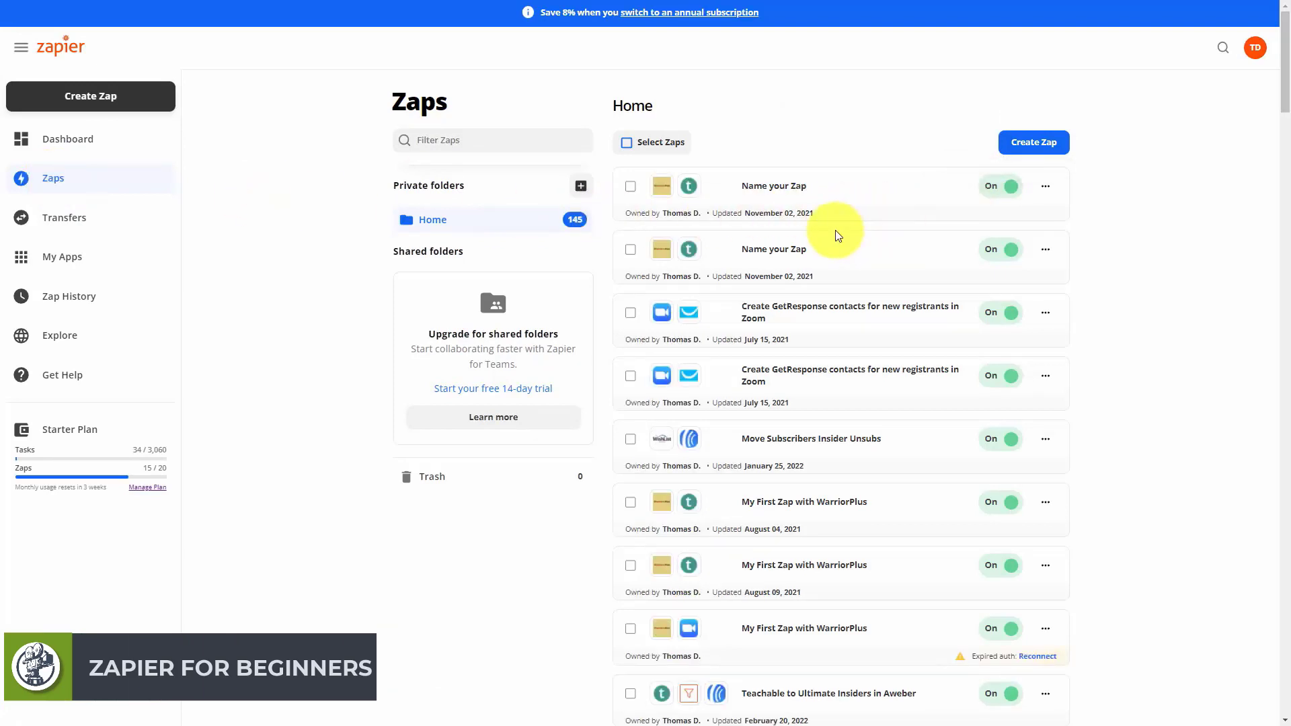
{"action": "scroll", "coordinate": [269, 173], "scroll_direction": "down", "scroll_amount": 15}
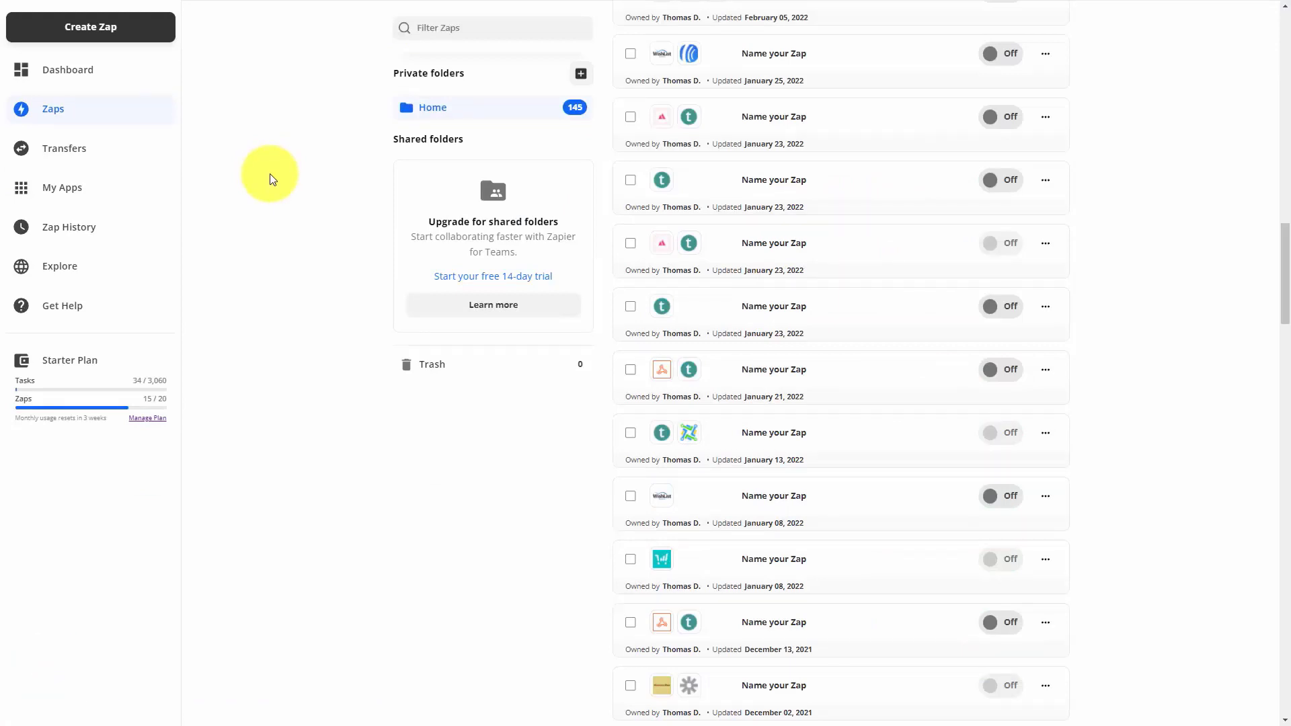
{"action": "scroll", "coordinate": [273, 178], "scroll_direction": "up", "scroll_amount": 3}
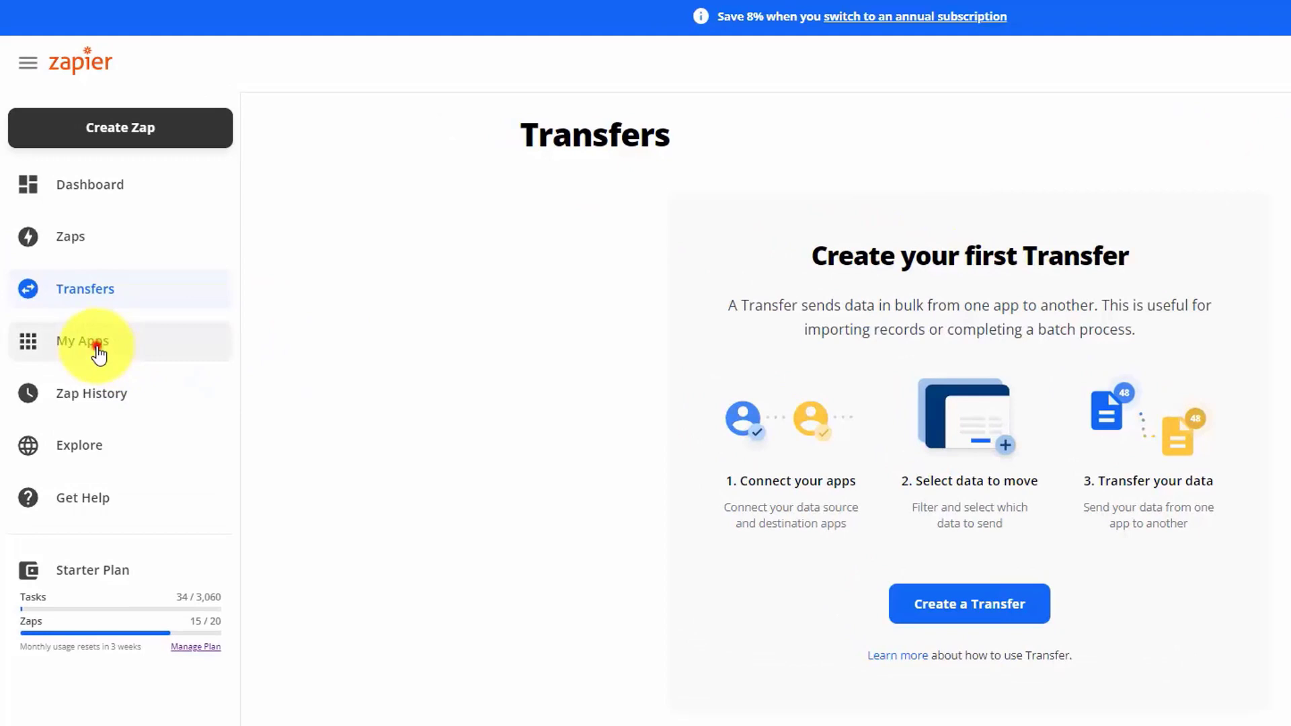
{"action": "left_click", "coordinate": [98, 348]}
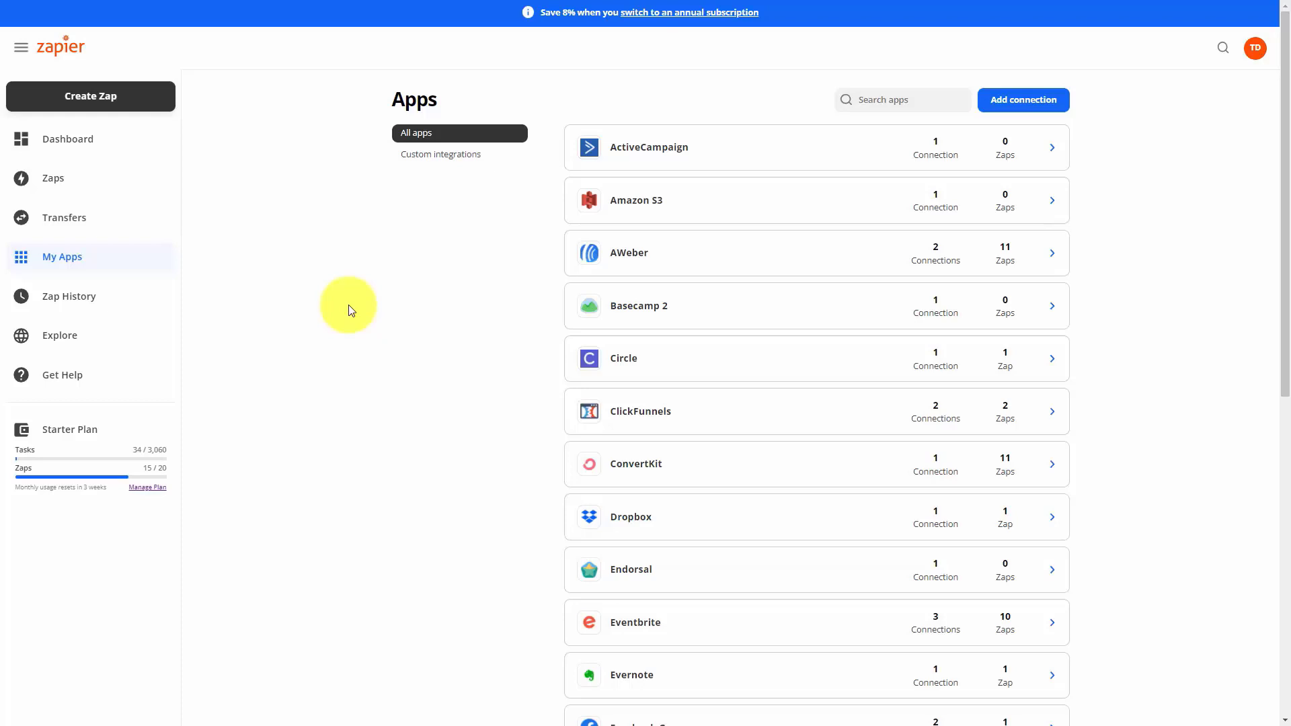
{"action": "left_click", "coordinate": [74, 303]}
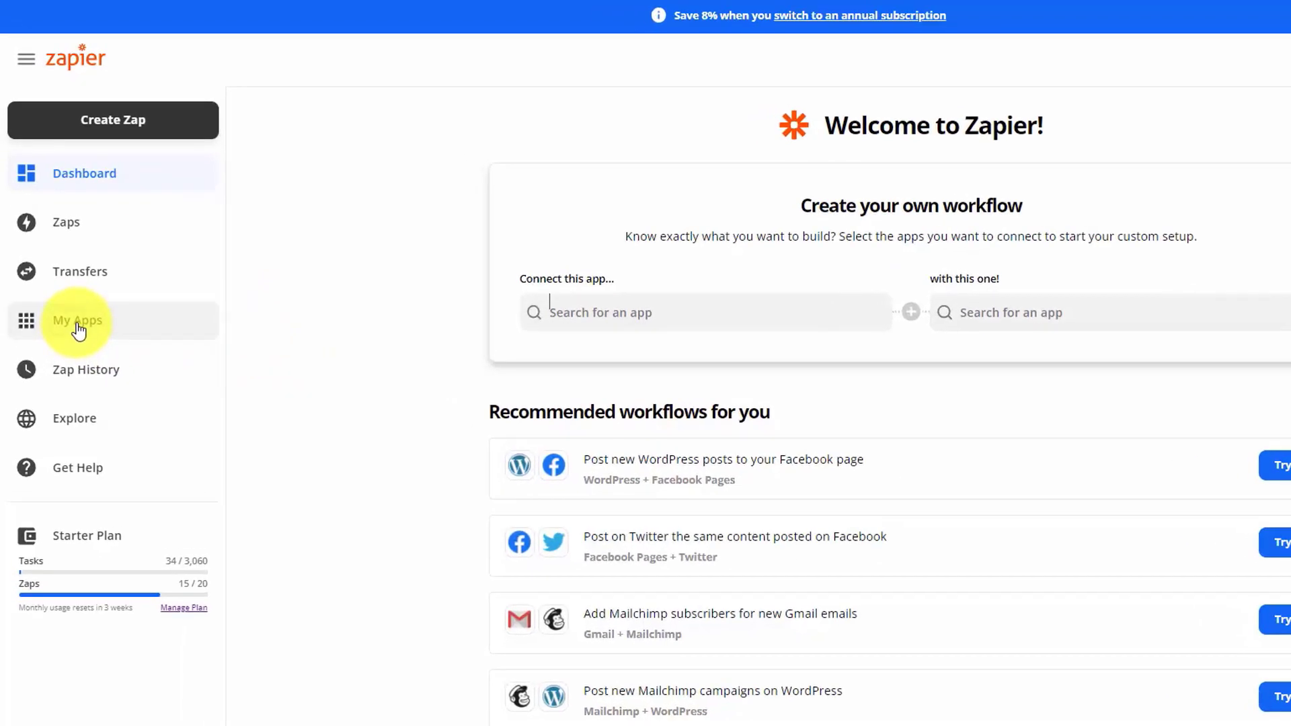
- Add a new Shopify app connection, entering the store's account username and allowing Zapier to access it
{"action": "left_click", "coordinate": [79, 324]}
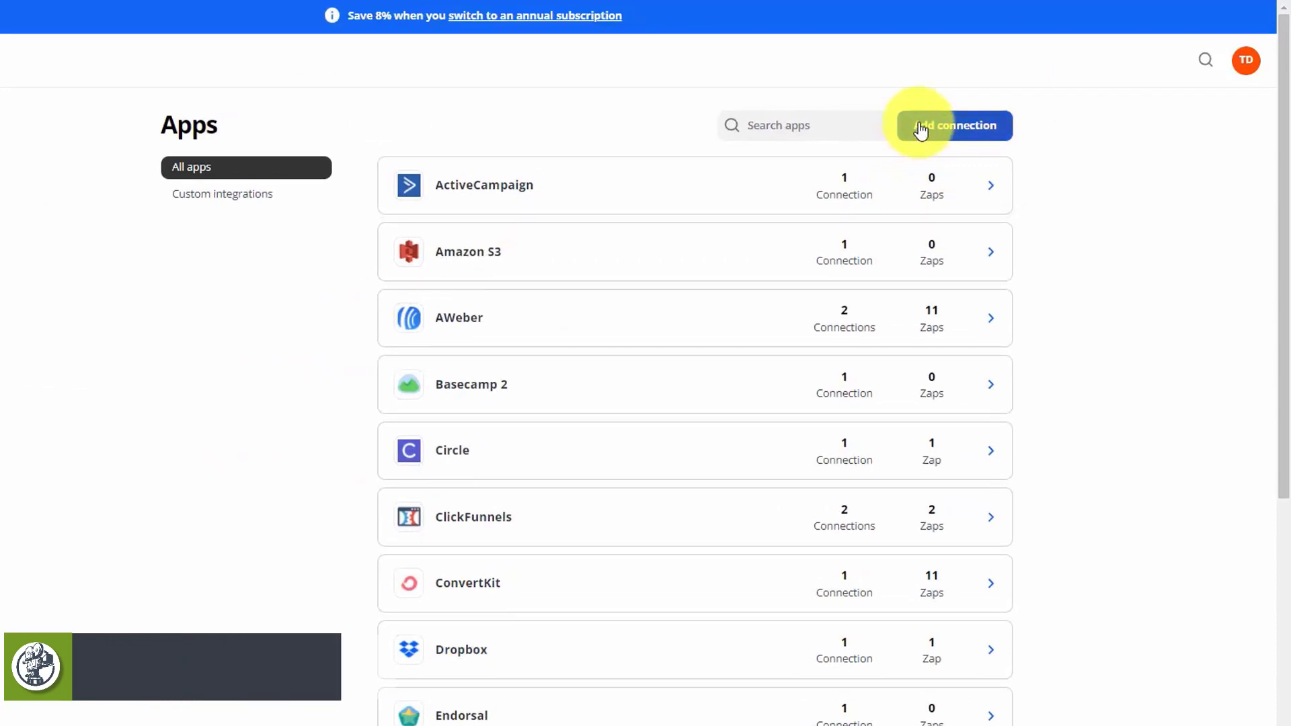
{"action": "left_click", "coordinate": [968, 113]}
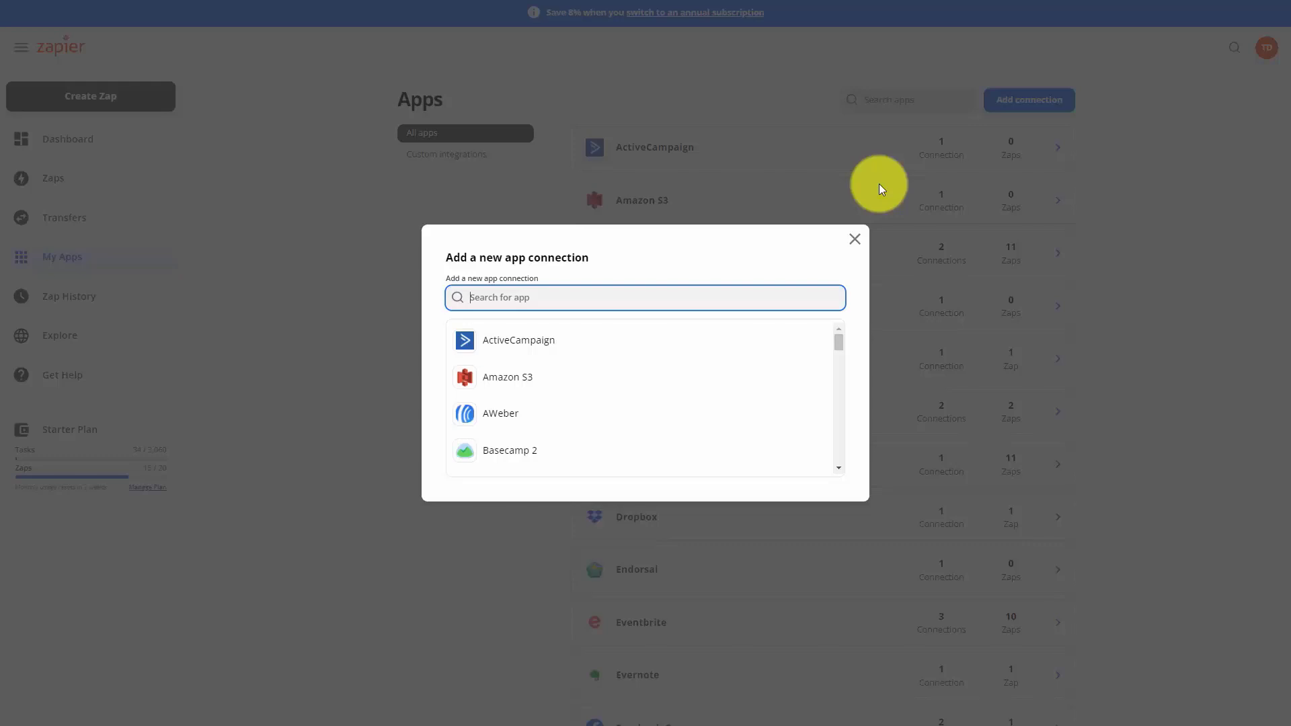
{"action": "type", "text": "shopify"}
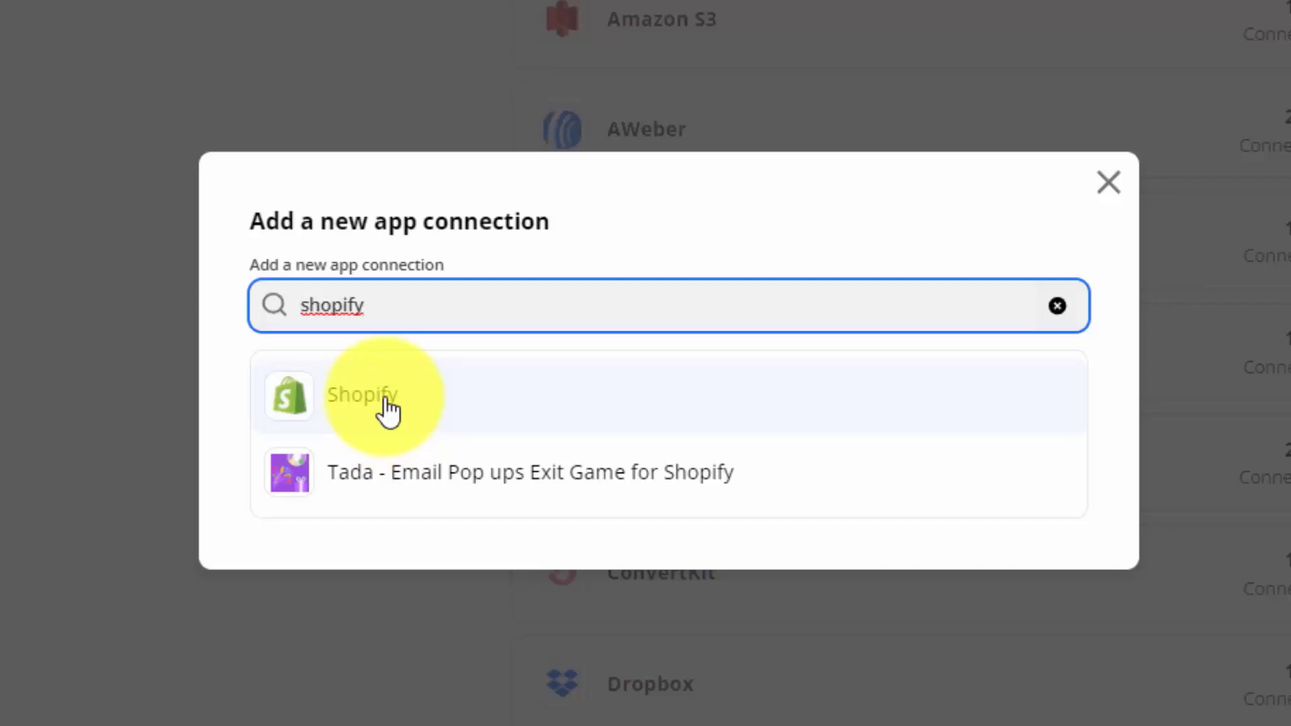
{"action": "left_click", "coordinate": [388, 410]}
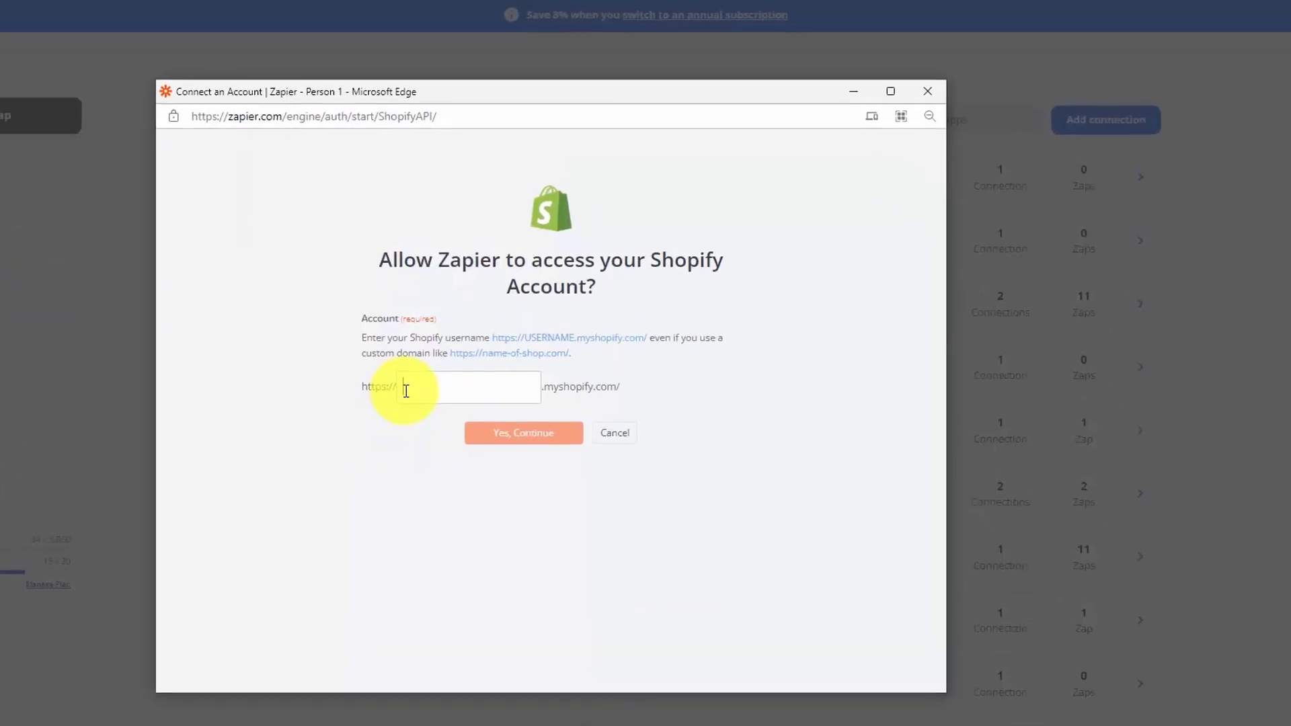
{"action": "type", "text": "thomasduncanvideotutorials"}
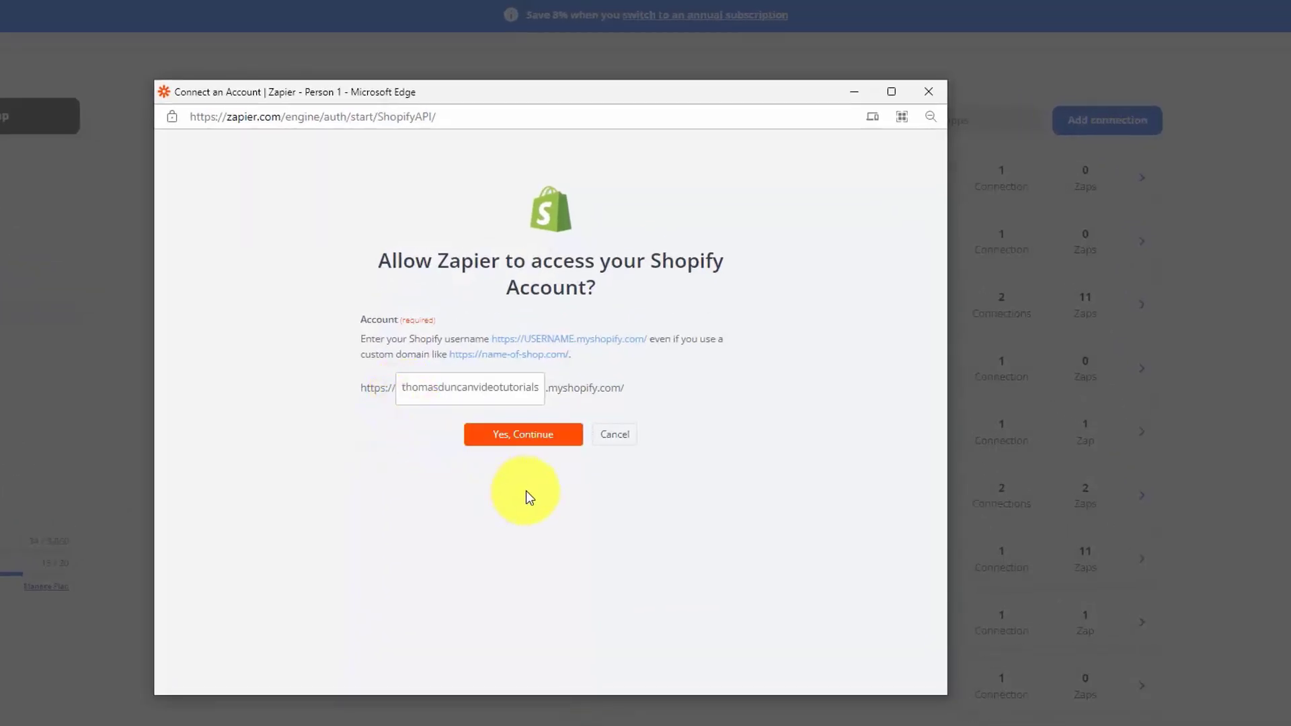
{"action": "left_click", "coordinate": [547, 441]}
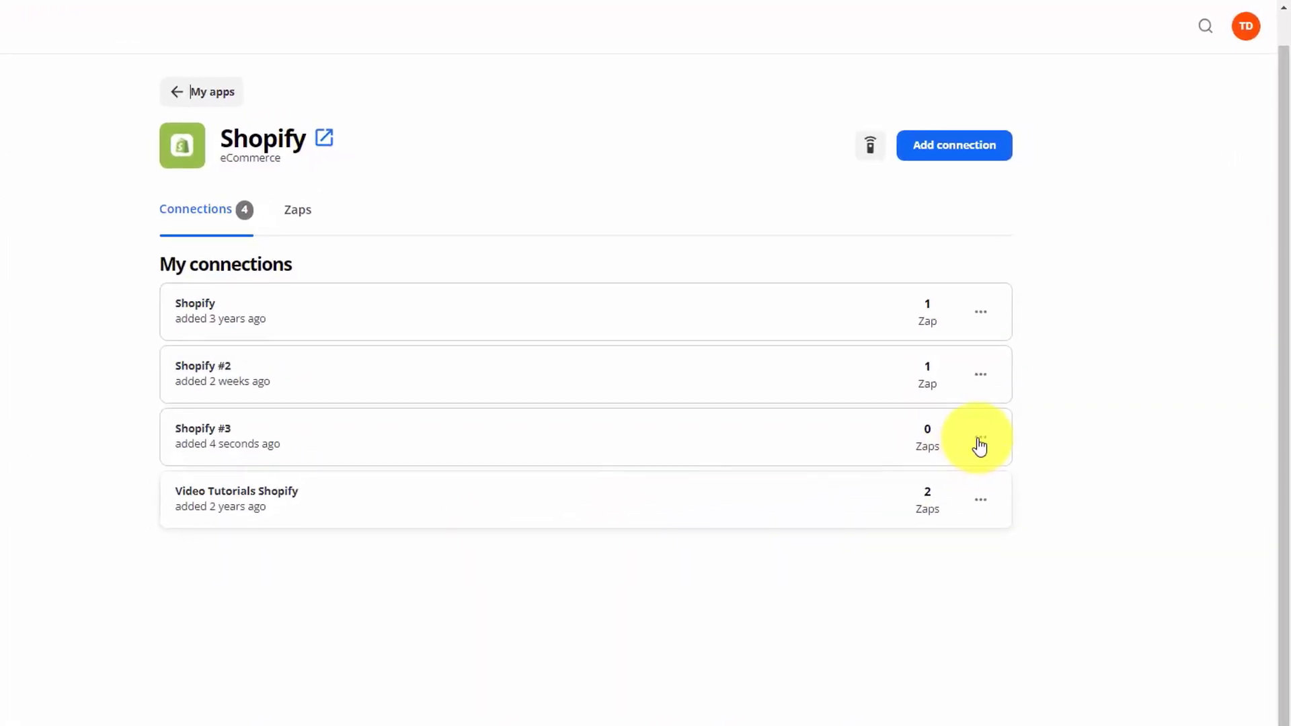
- Rename the Shopify #3 connection to "Video Tutorials" followed by the owner's full name, and return to the apps list
{"action": "left_click", "coordinate": [978, 443]}
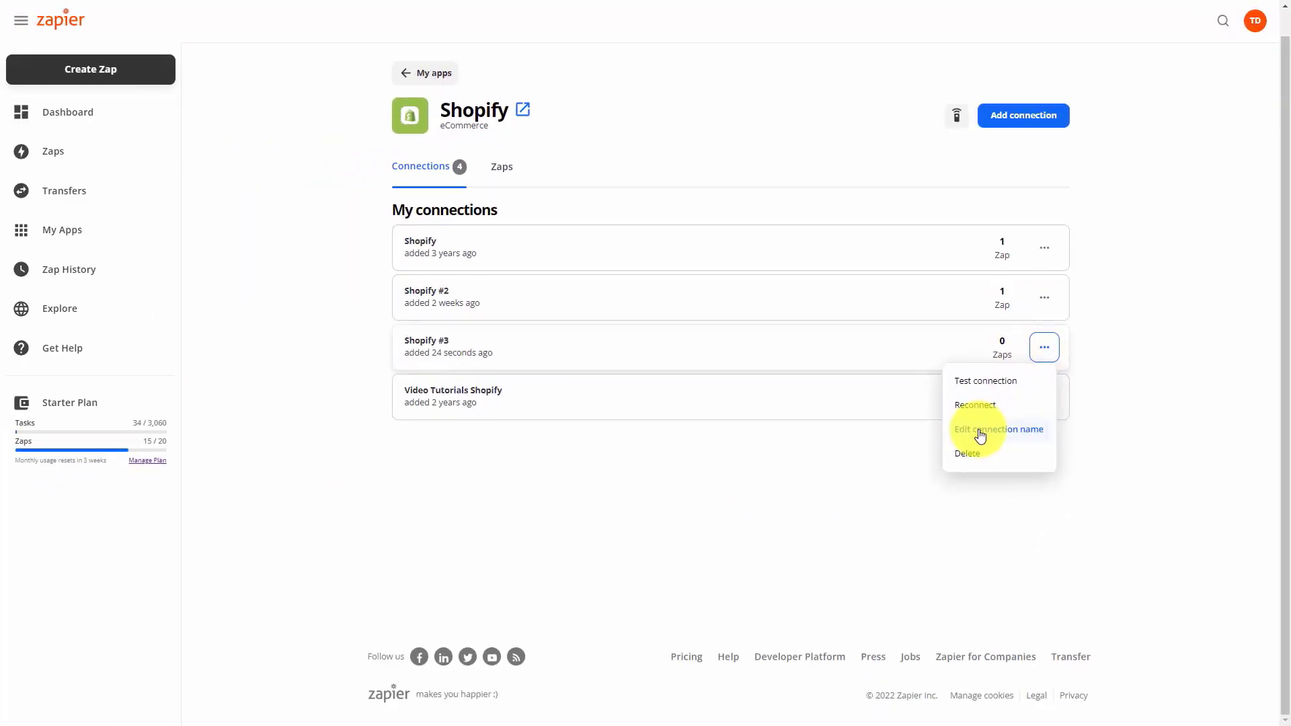
{"action": "left_click", "coordinate": [980, 434]}
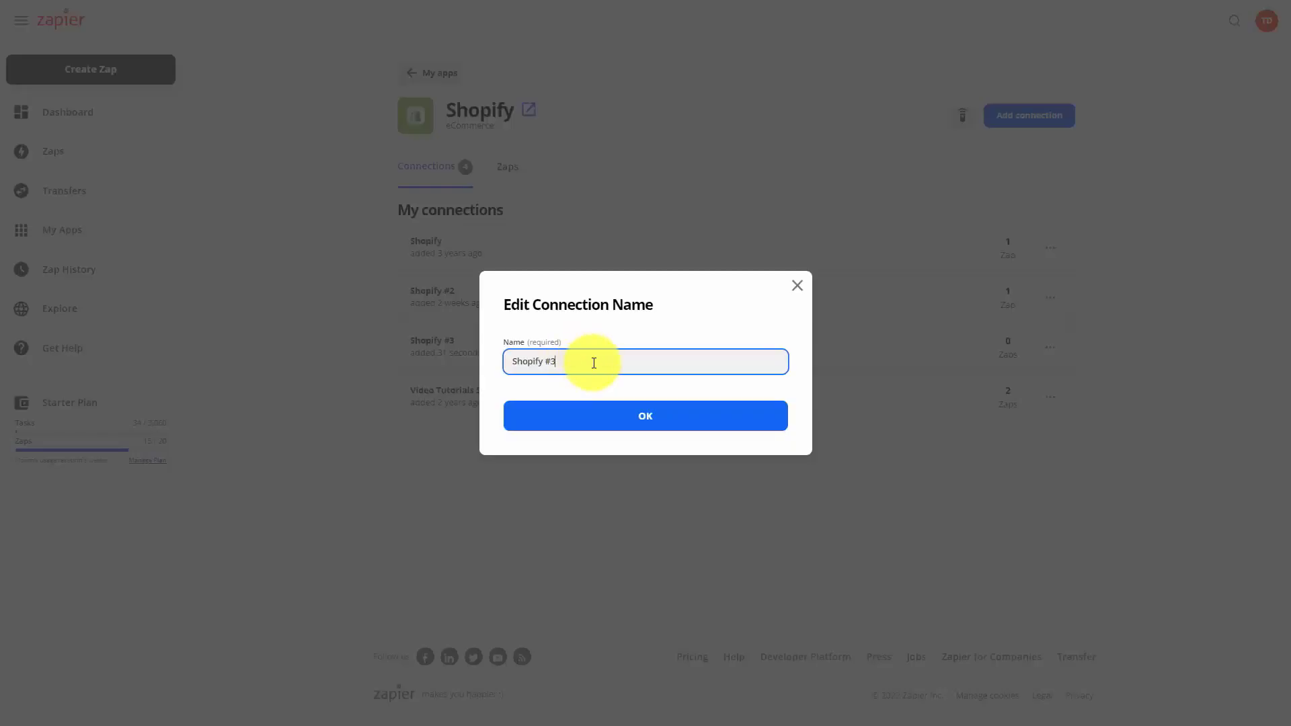
{"action": "key", "text": "ctrl+a"}
{"action": "type", "text": "Video Tutorials Thomas Duncan"}
{"action": "left_click", "coordinate": [645, 421]}
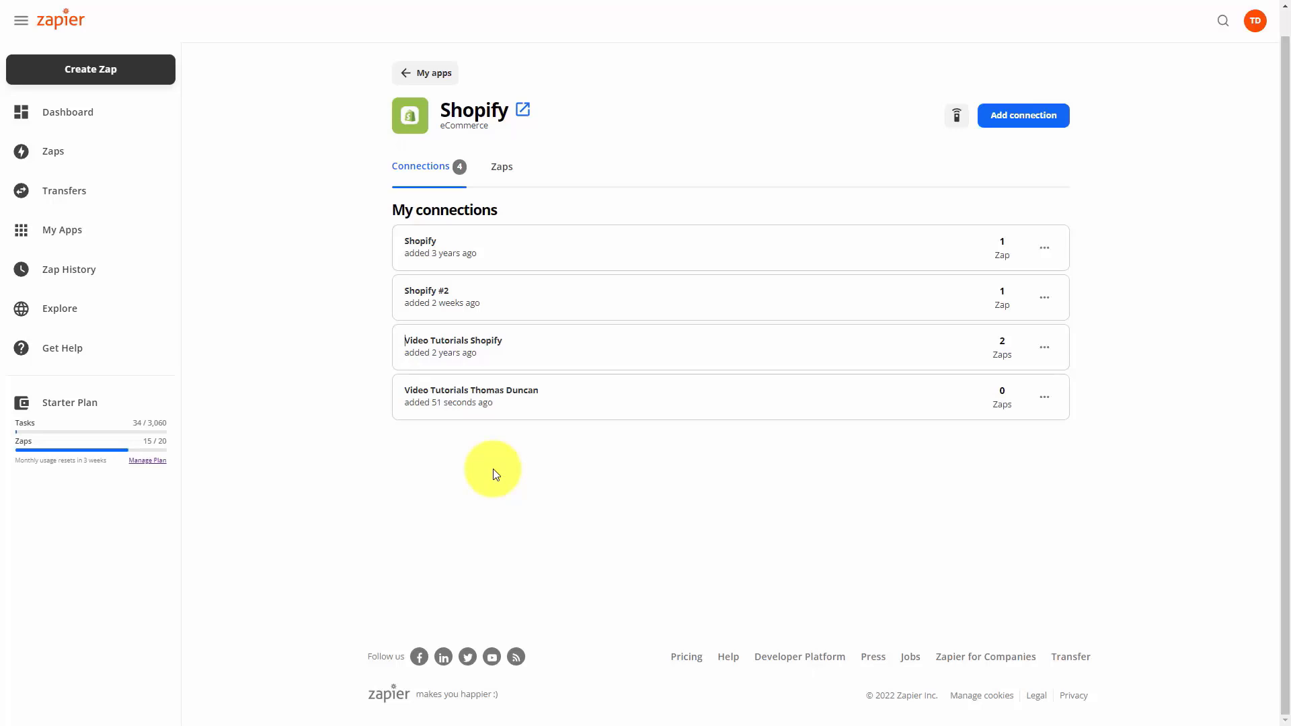
{"action": "left_click", "coordinate": [432, 74]}
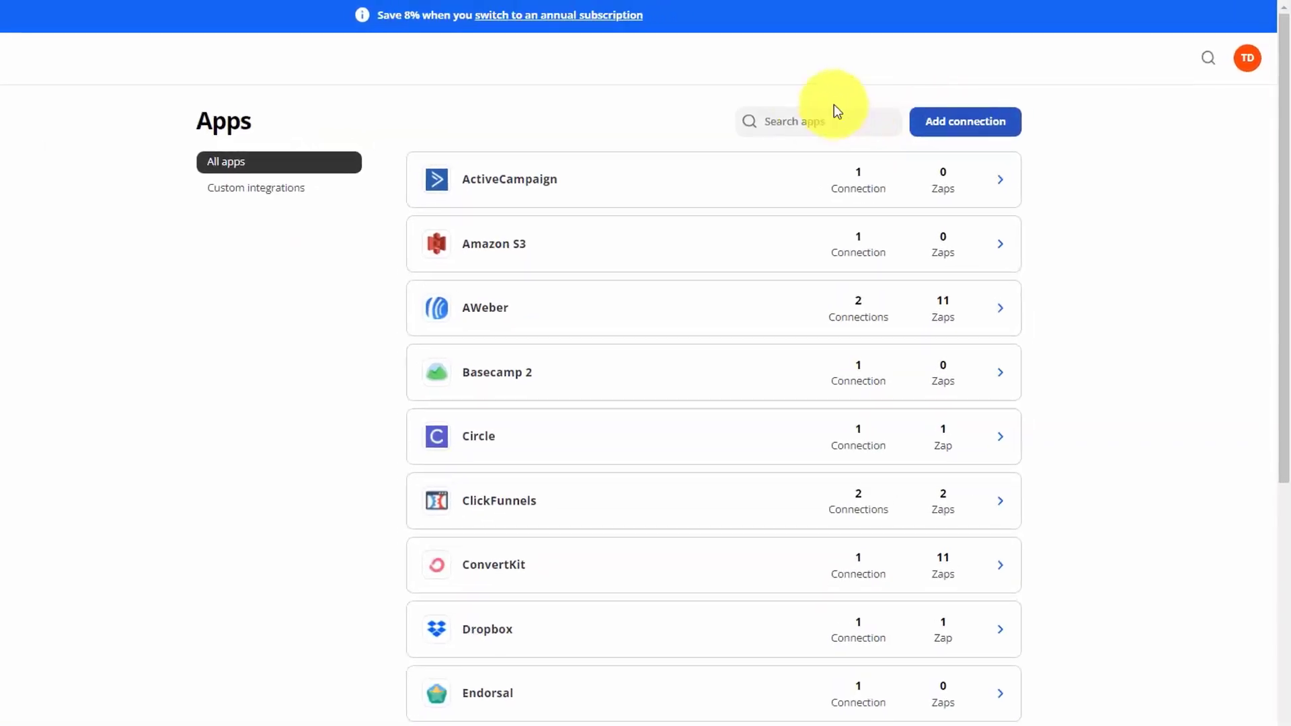
- Add a new Mailchimp connection, logging in to authorize Zapier, and rename that connection to "Video Tutorials"
{"action": "left_click", "coordinate": [787, 120]}
{"action": "type", "text": "mailchimp"}
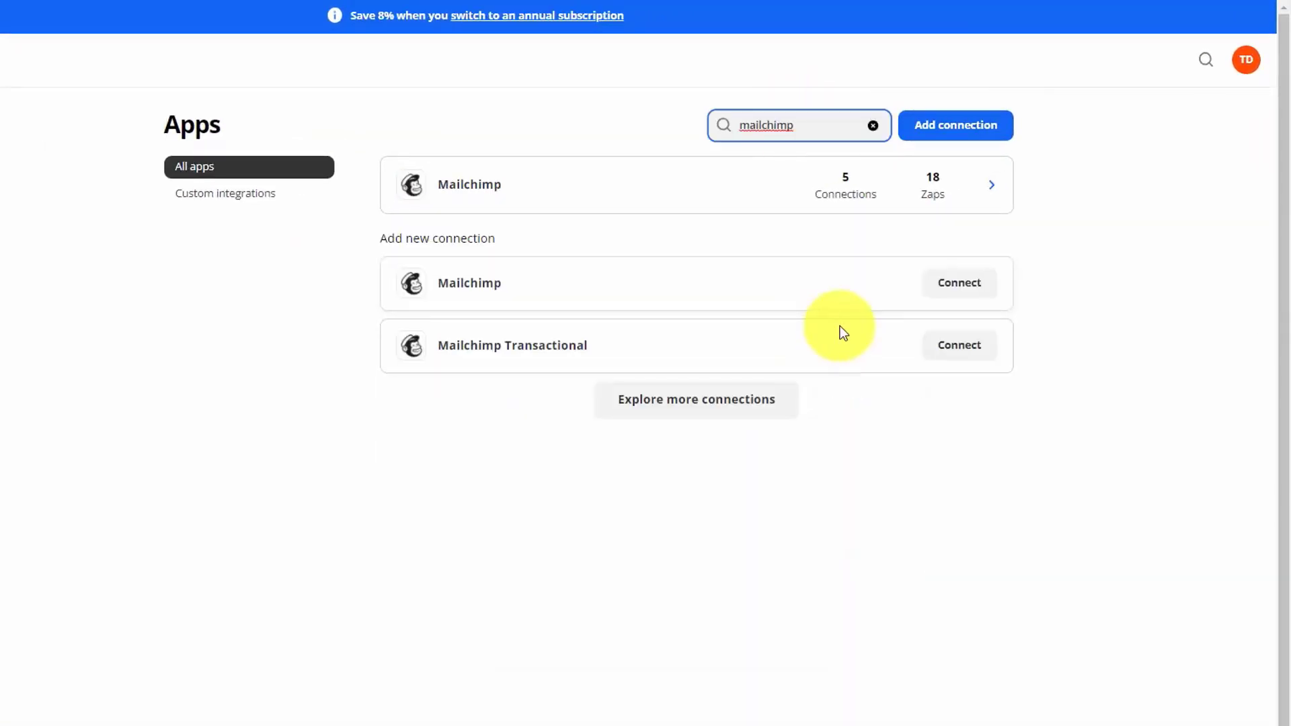
{"action": "left_click", "coordinate": [948, 294]}
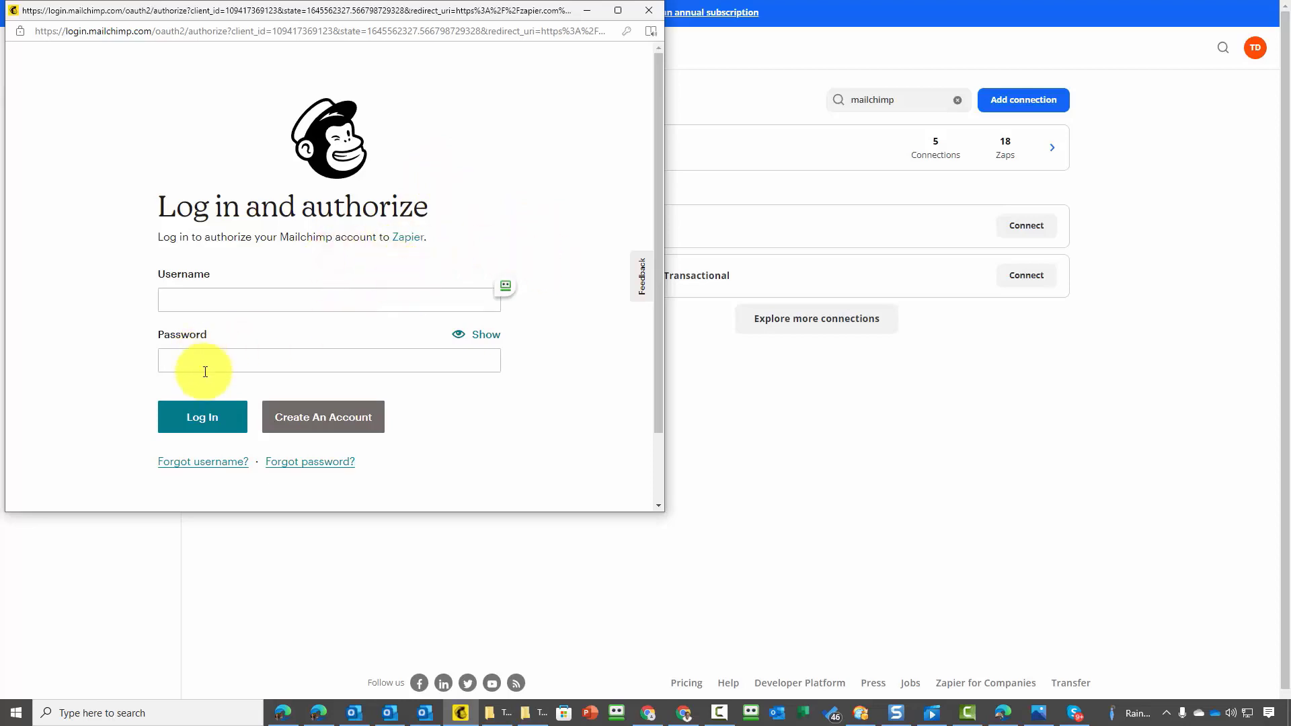
{"action": "left_click", "coordinate": [243, 423]}
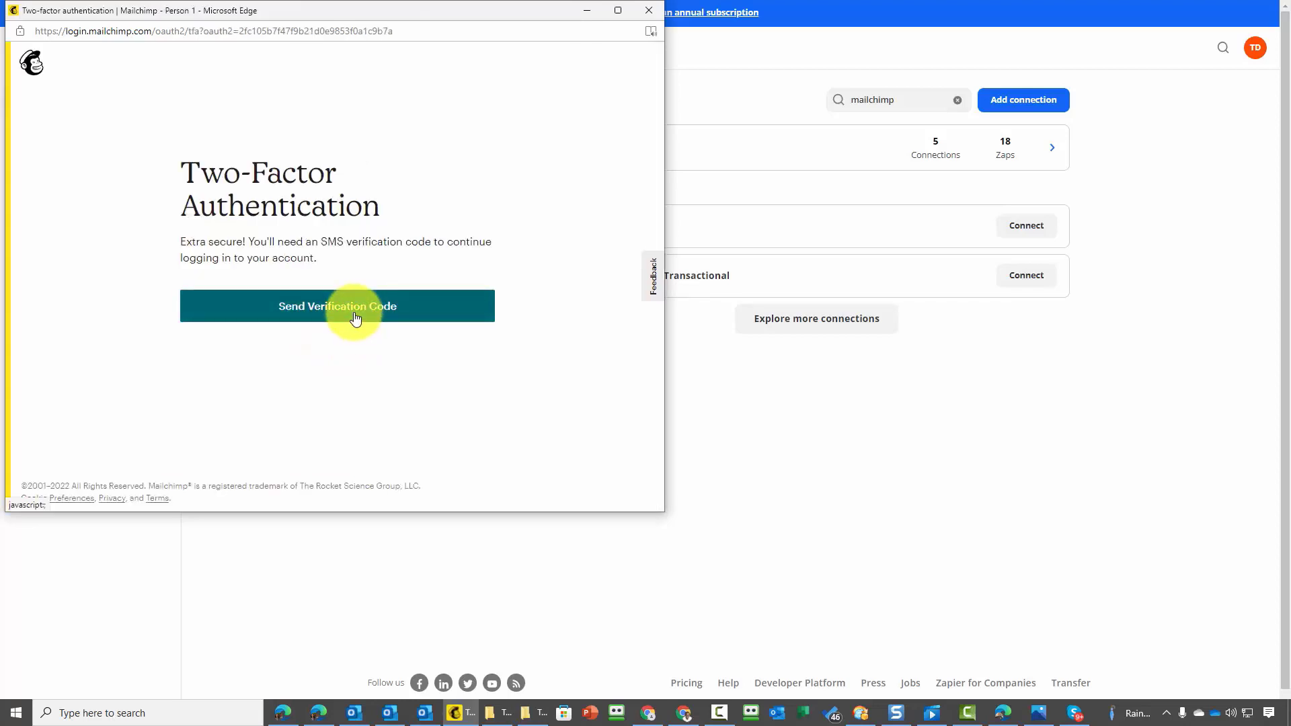
{"action": "left_click", "coordinate": [96, 471]}
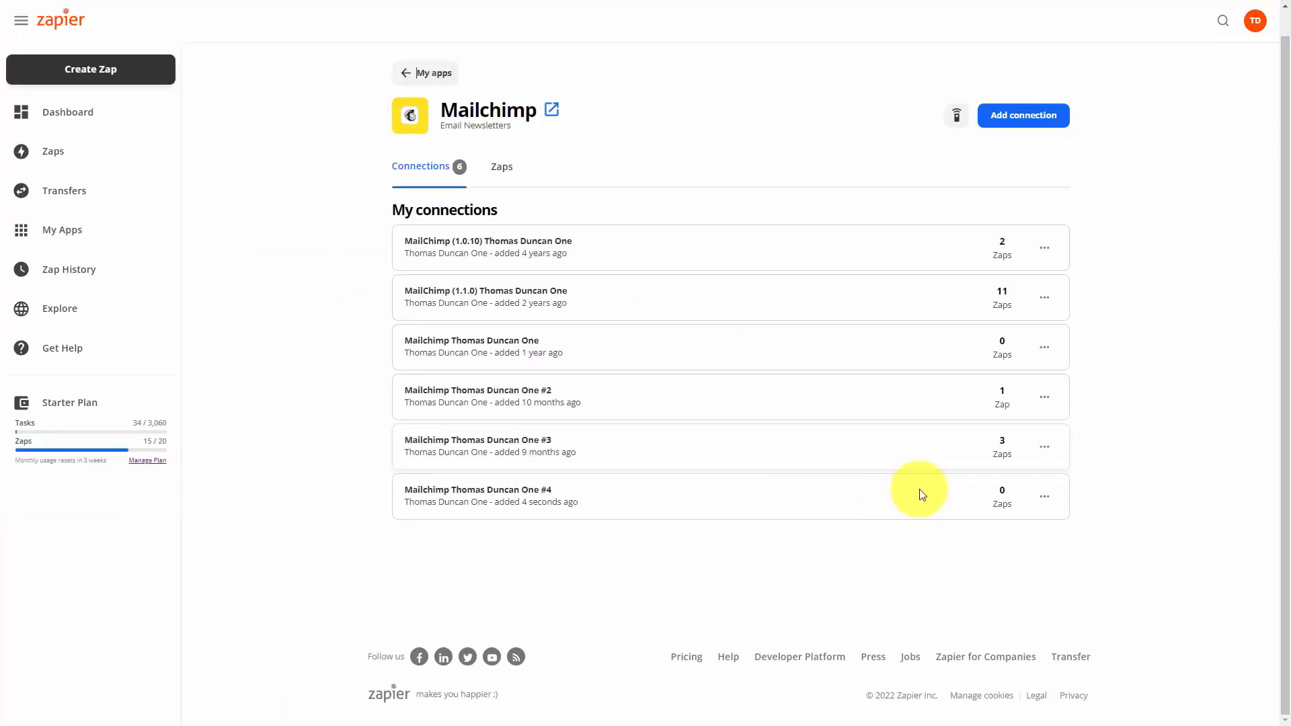
{"action": "left_click", "coordinate": [1045, 498]}
{"action": "left_click", "coordinate": [978, 579]}
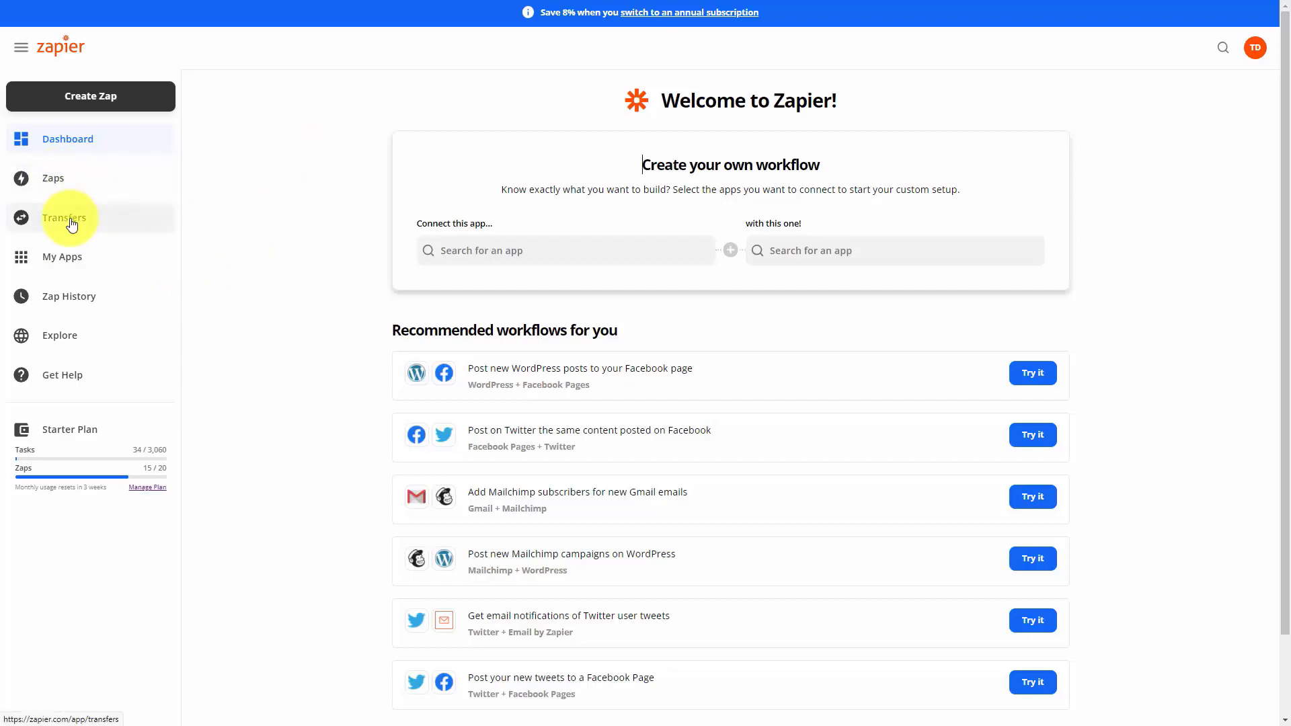
- Create a new Zap from the Zaps page with Mailchimp as the trigger app and New Unsubscriber as the trigger event
{"action": "left_click", "coordinate": [54, 186]}
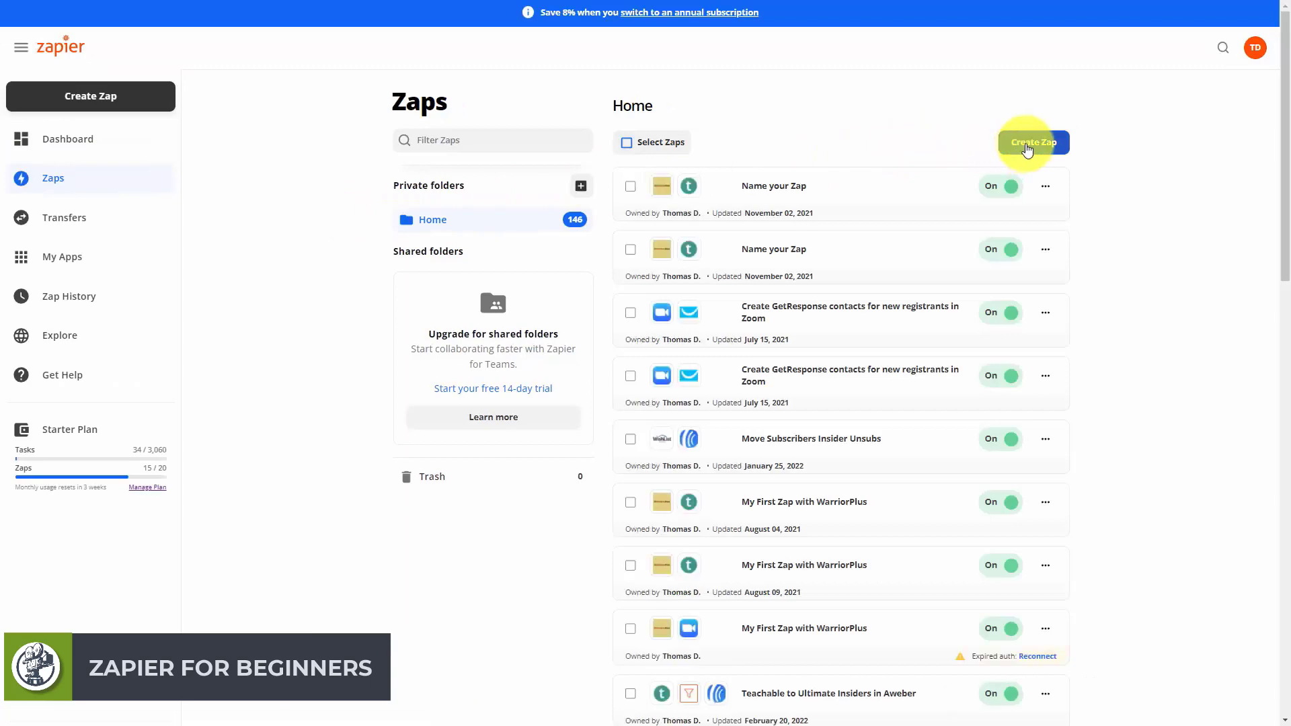
{"action": "left_click", "coordinate": [1027, 145]}
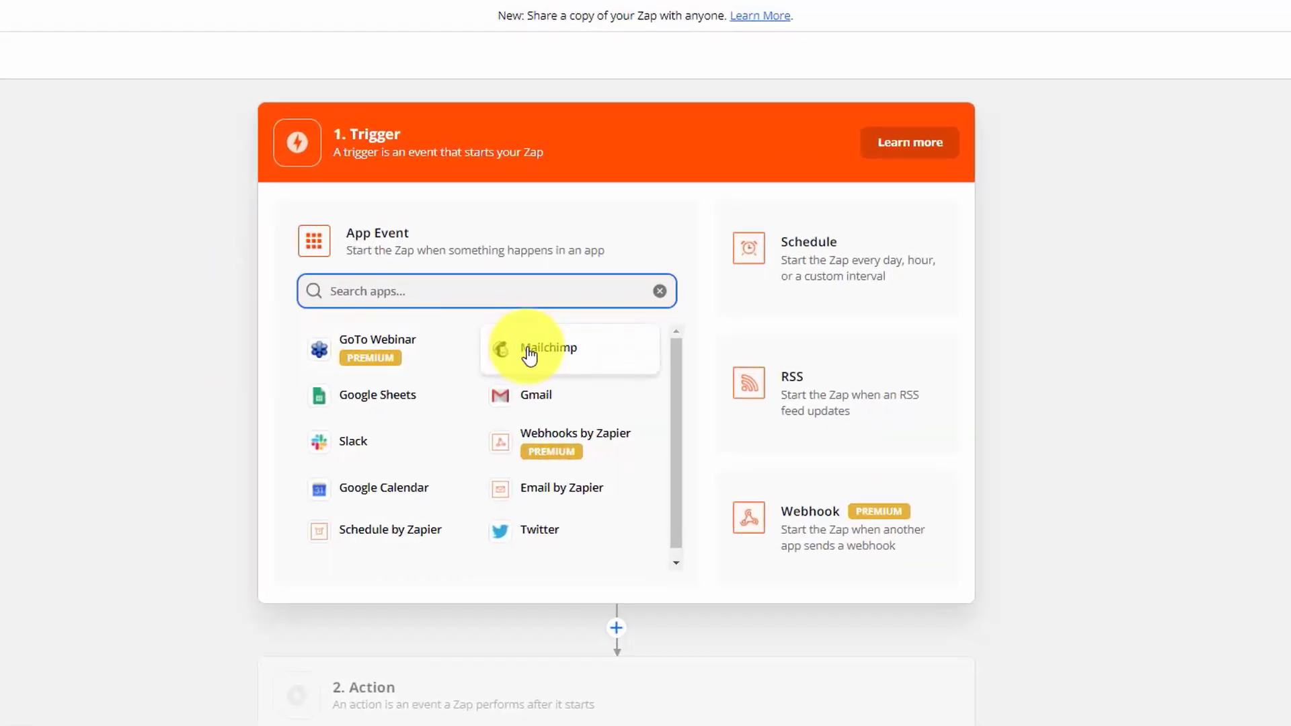
{"action": "left_click", "coordinate": [529, 353]}
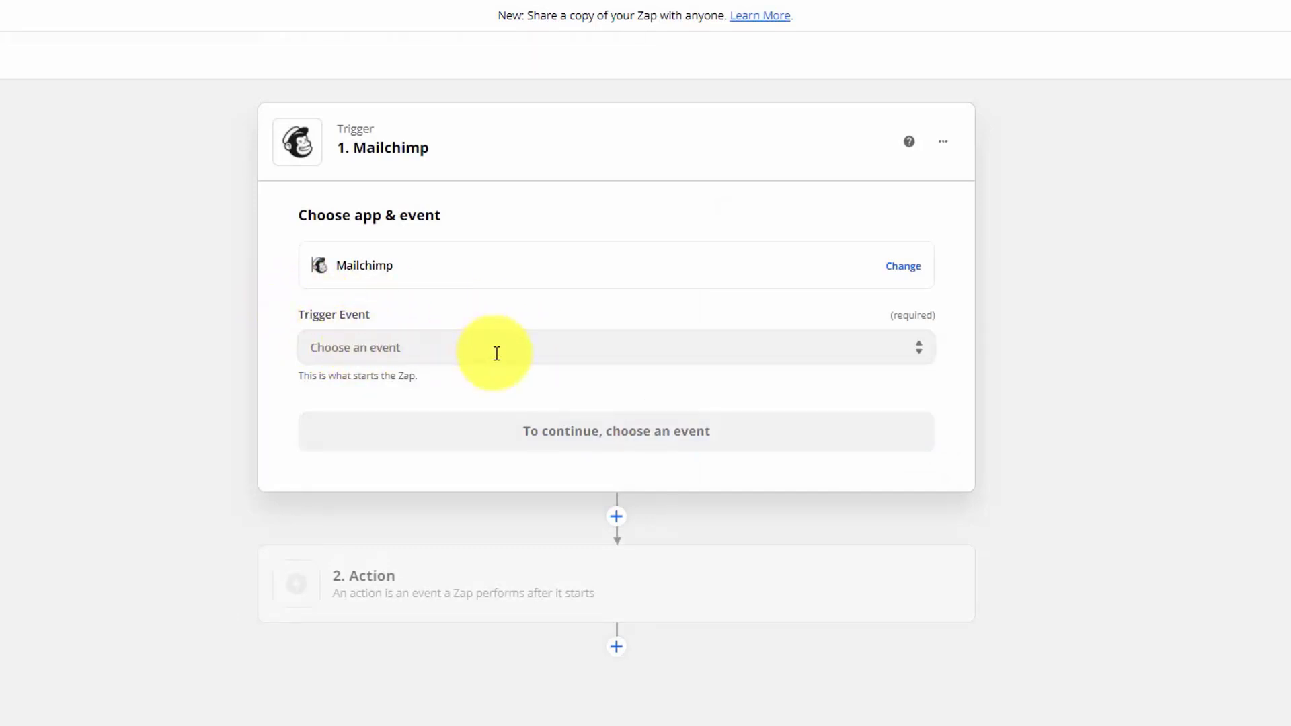
{"action": "left_click", "coordinate": [427, 346]}
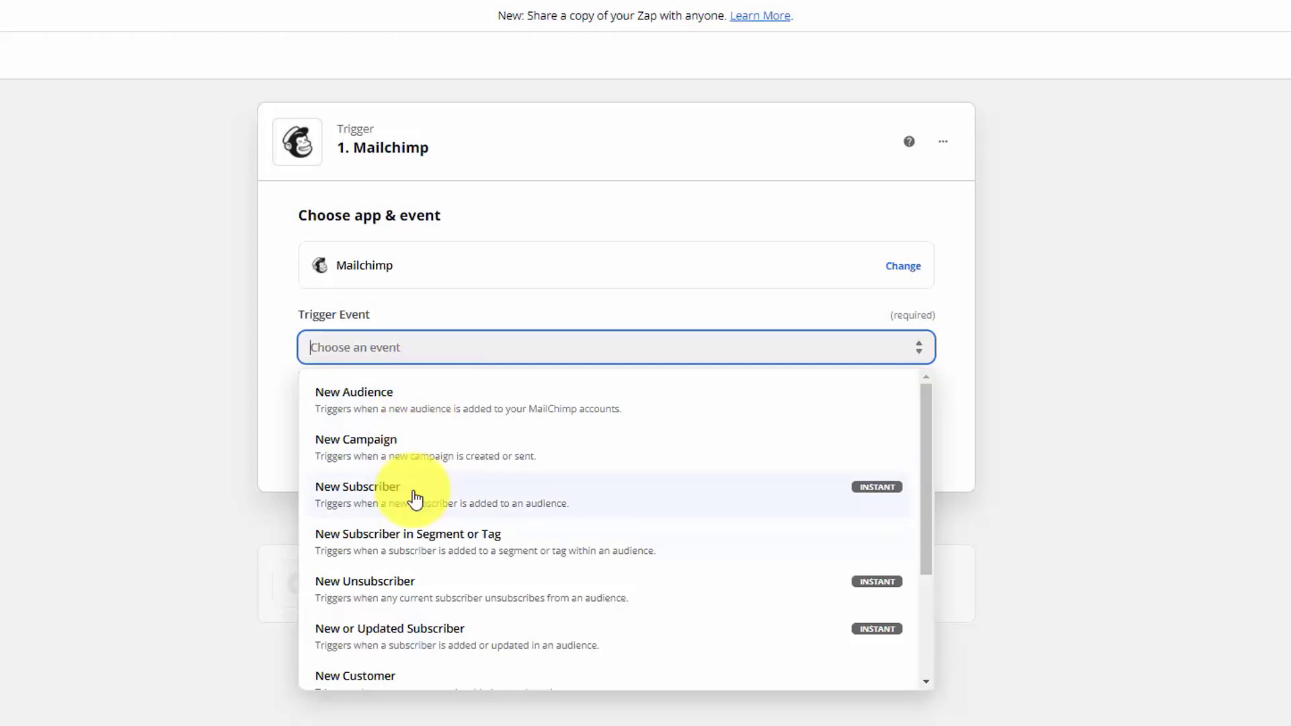
{"action": "left_click", "coordinate": [399, 584]}
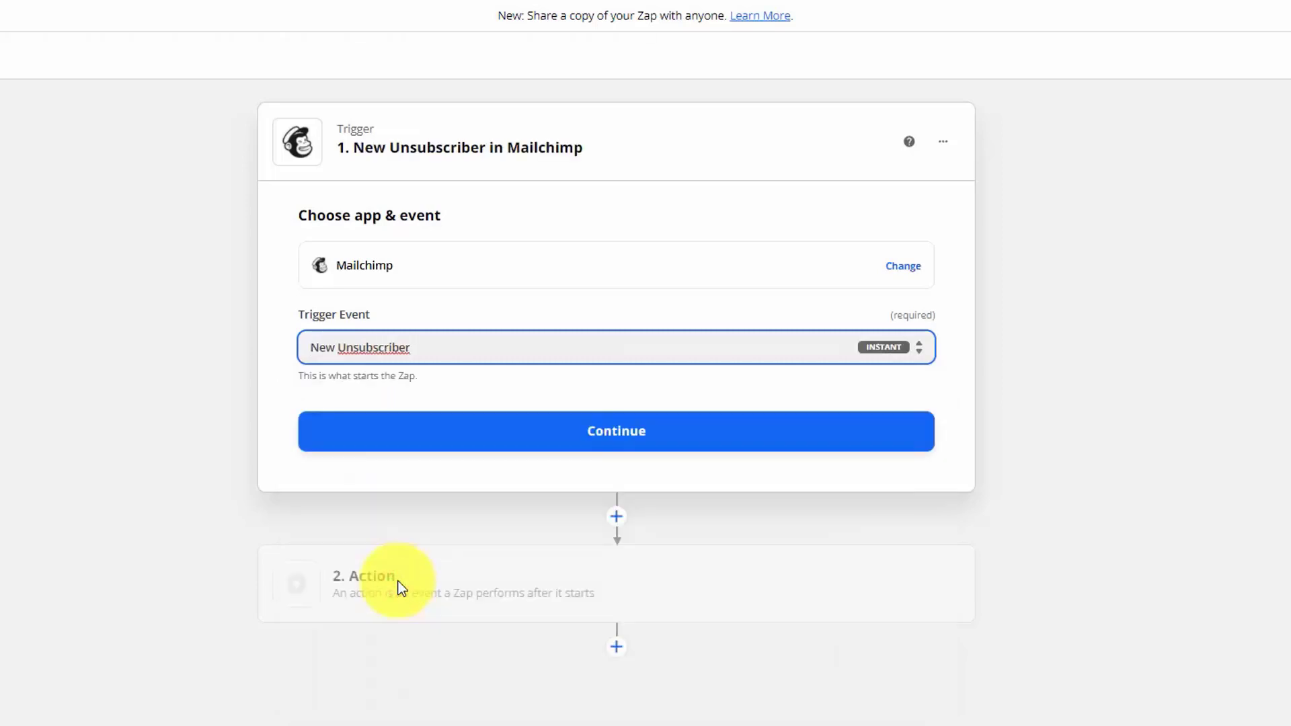
{"action": "left_click", "coordinate": [620, 432]}
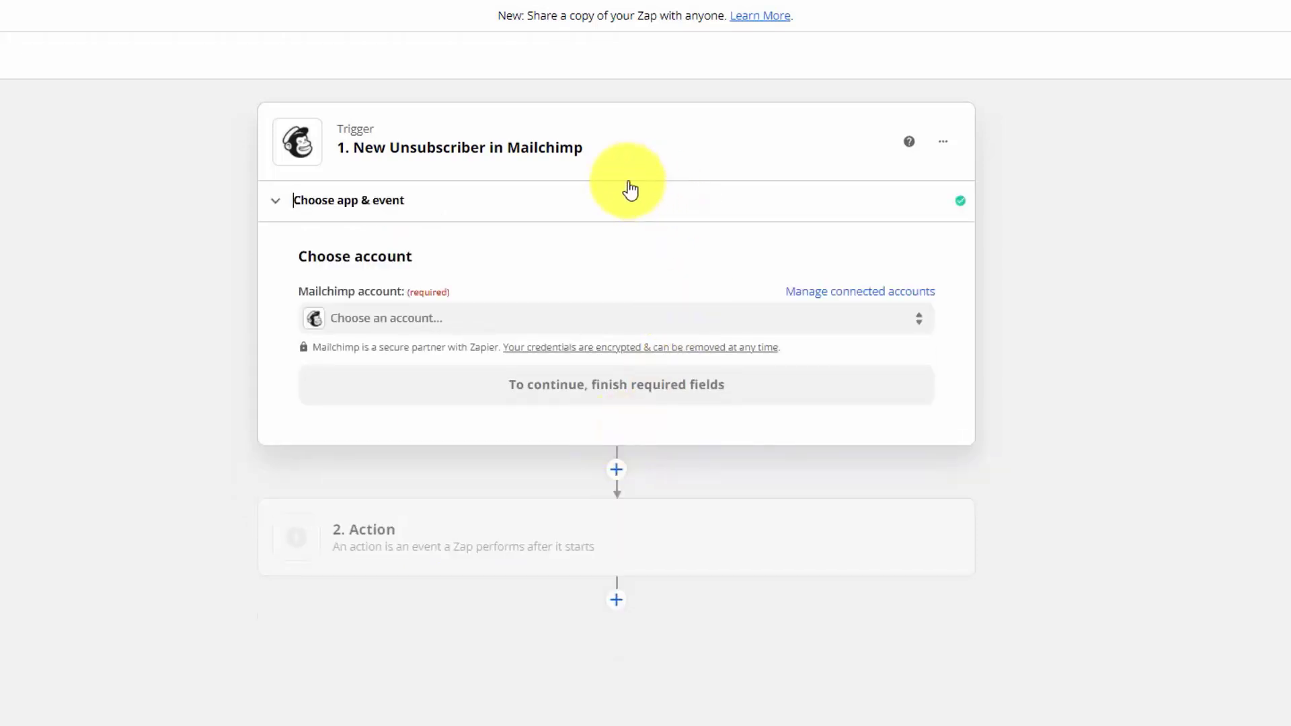
- Use the "Video Tutorials" Mailchimp account for the trigger
{"action": "left_click", "coordinate": [432, 320]}
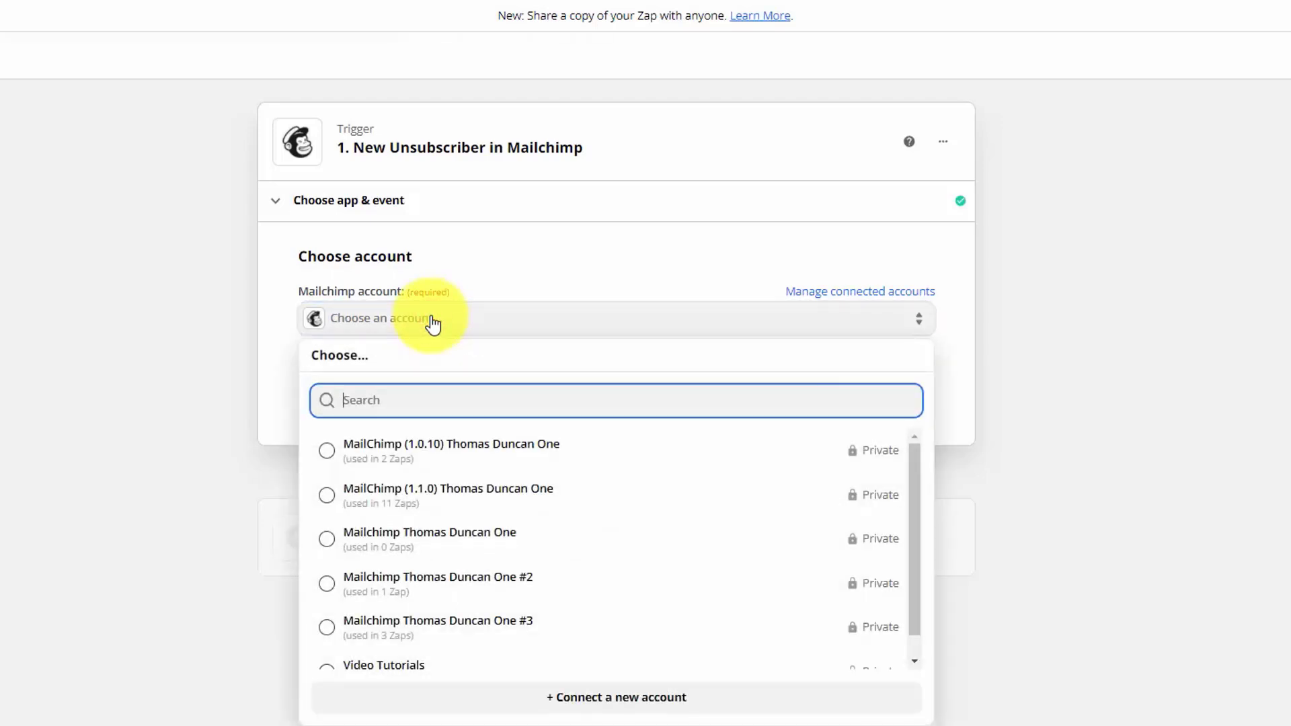
{"action": "scroll", "coordinate": [332, 659], "scroll_direction": "down", "scroll_amount": 1}
{"action": "left_click", "coordinate": [326, 648]}
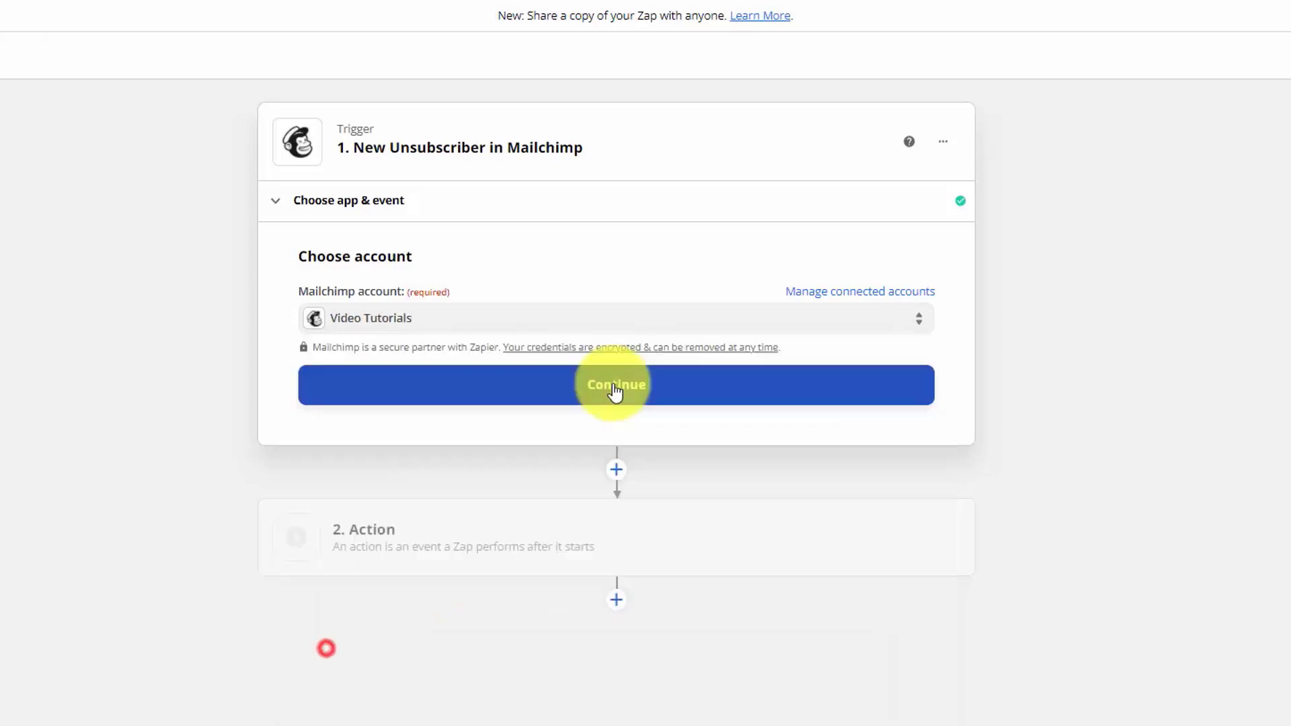
{"action": "left_click", "coordinate": [614, 387]}
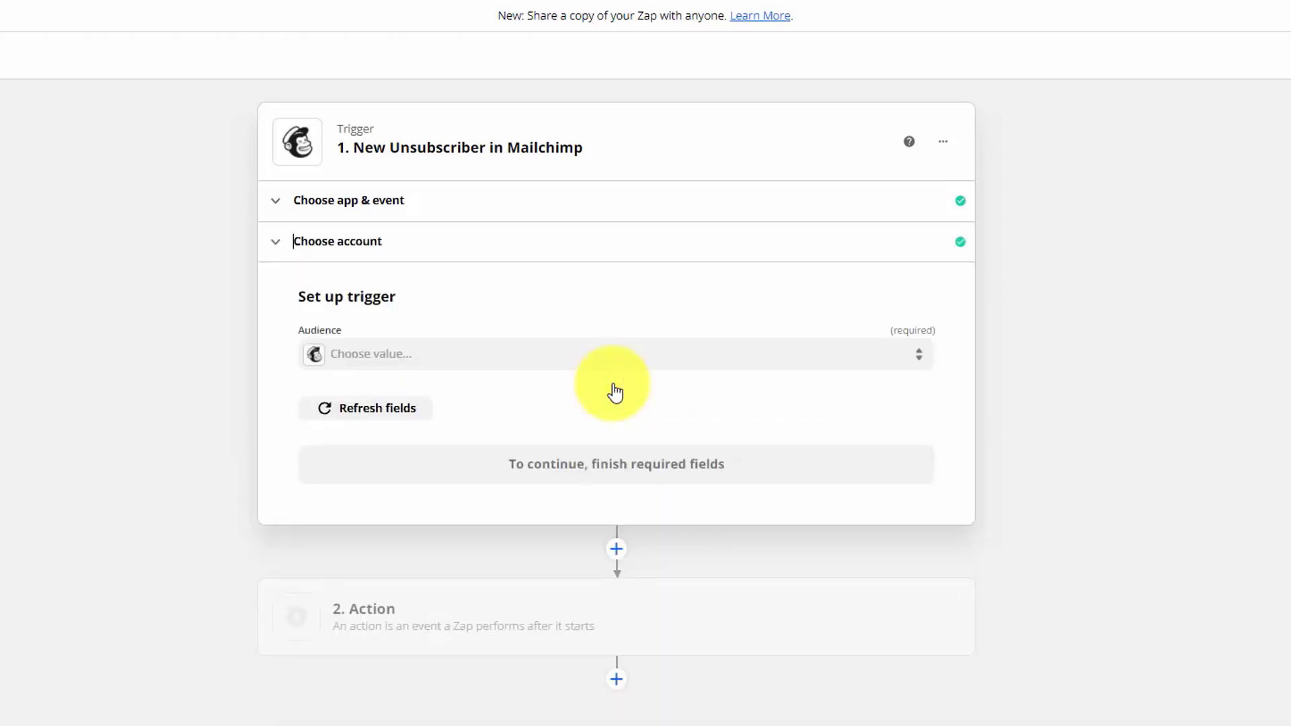
- Set the trigger's audience to Video Tutorials and test the trigger with a sample subscriber
{"action": "left_click", "coordinate": [485, 357]}
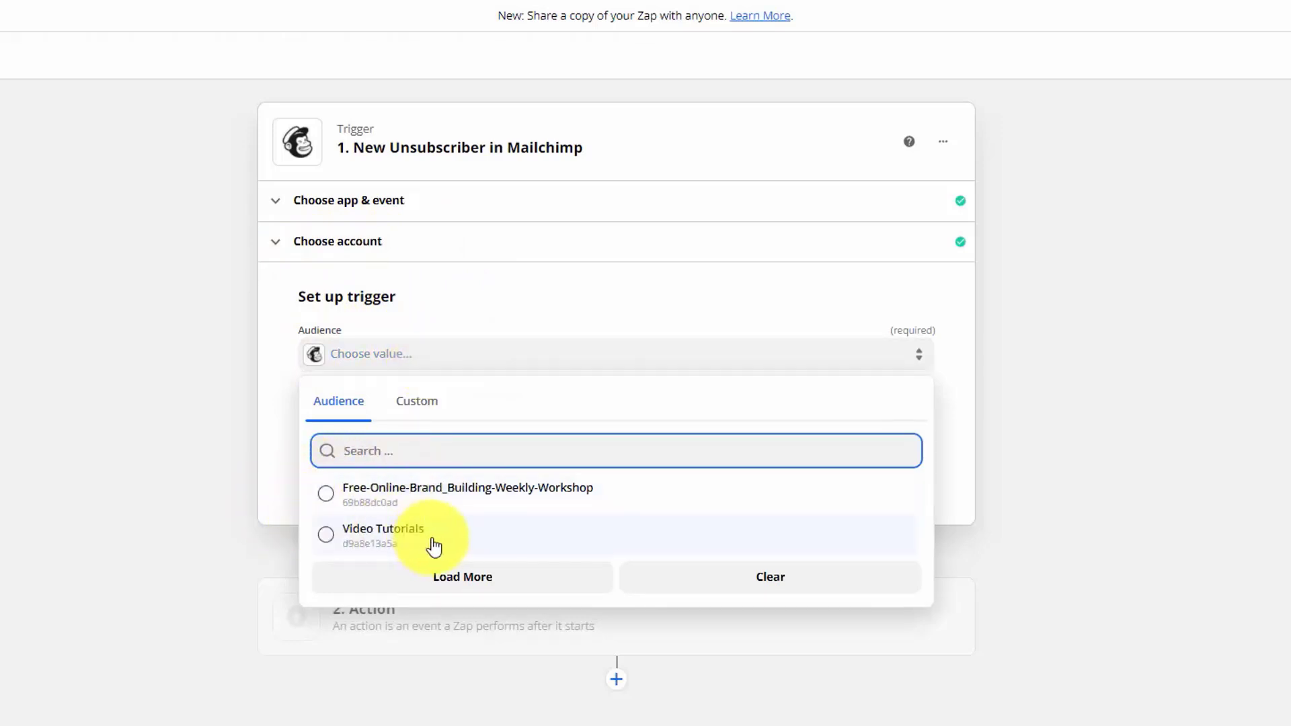
{"action": "left_click", "coordinate": [328, 535]}
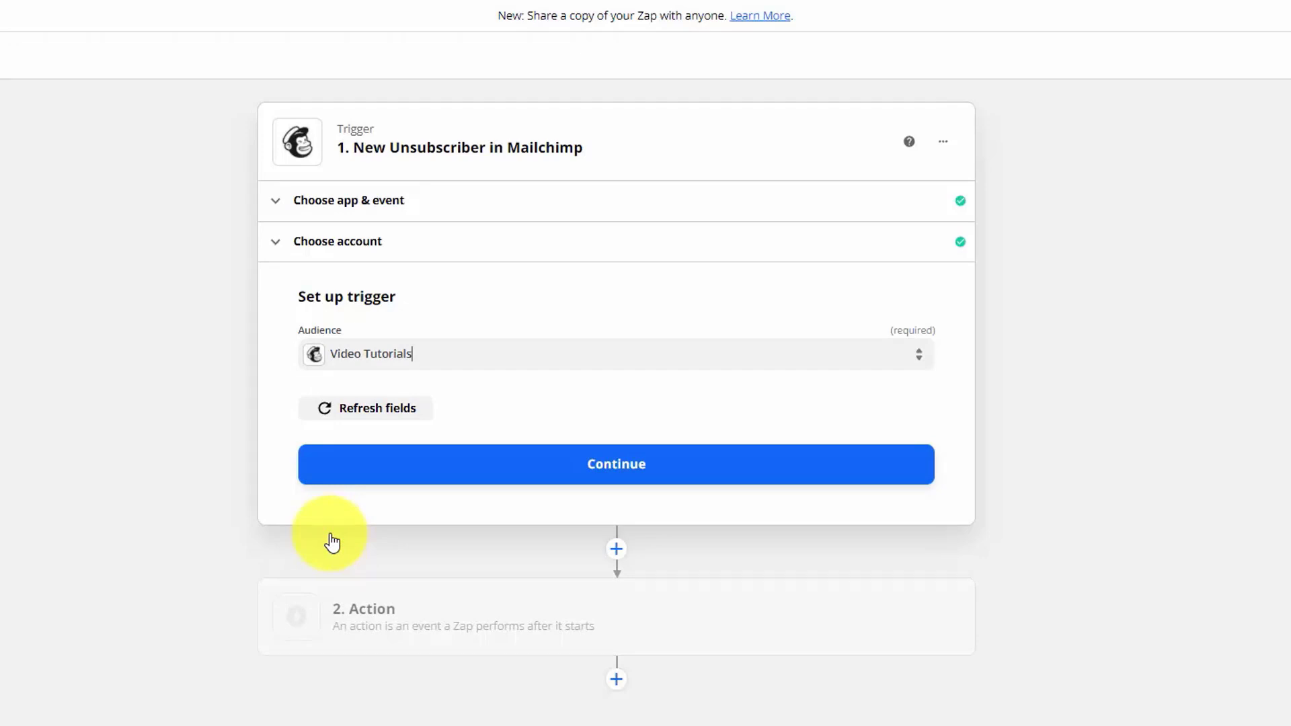
{"action": "left_click", "coordinate": [613, 463]}
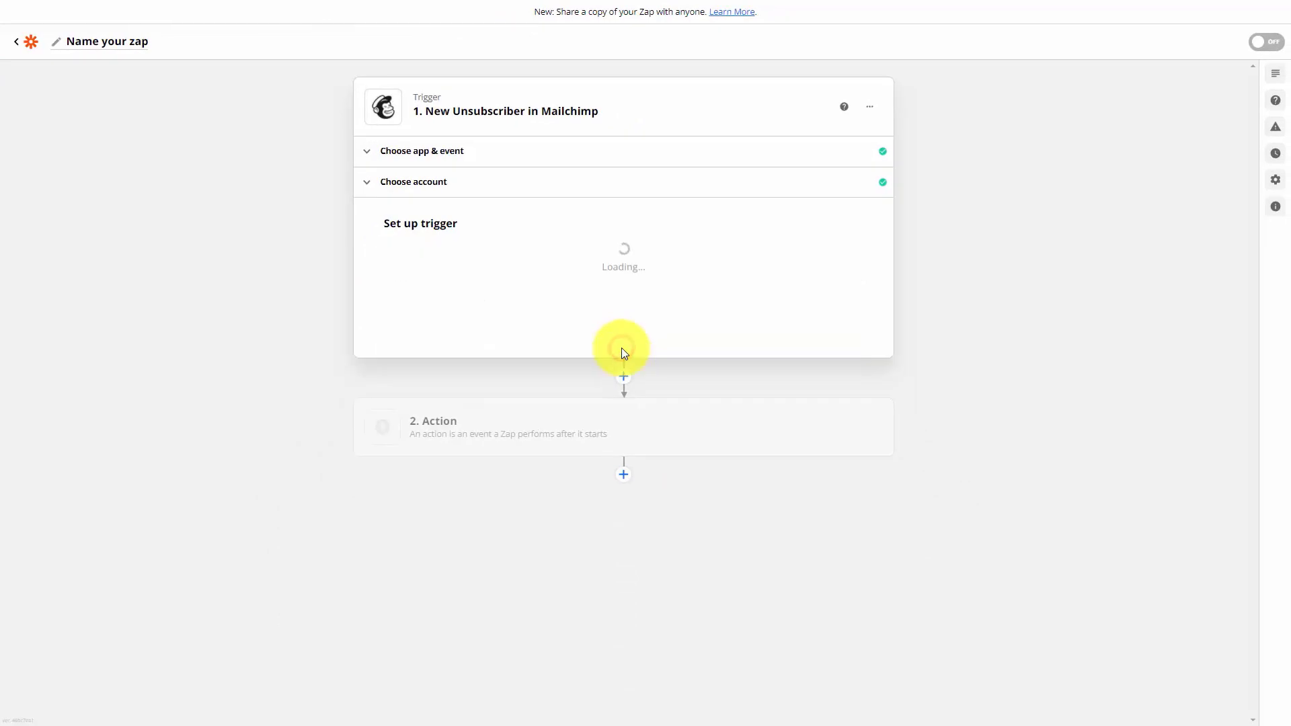
{"action": "left_click", "coordinate": [614, 435]}
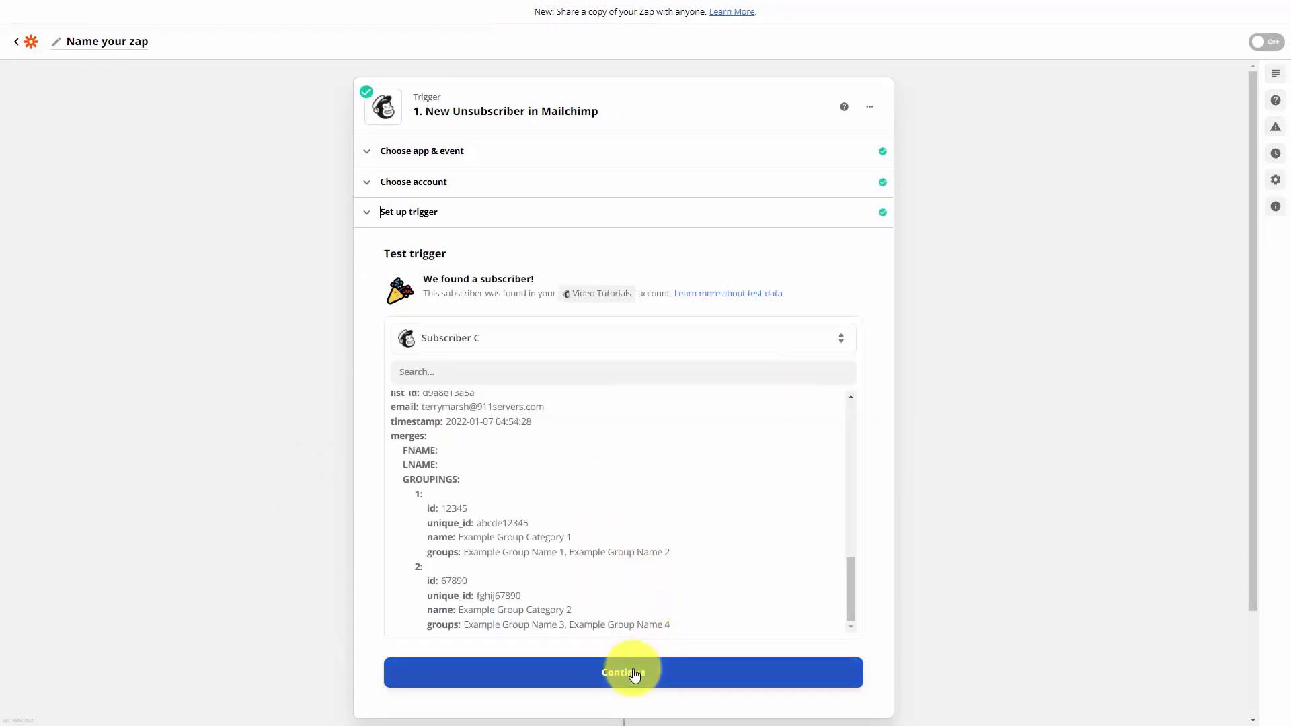
{"action": "left_click", "coordinate": [632, 669]}
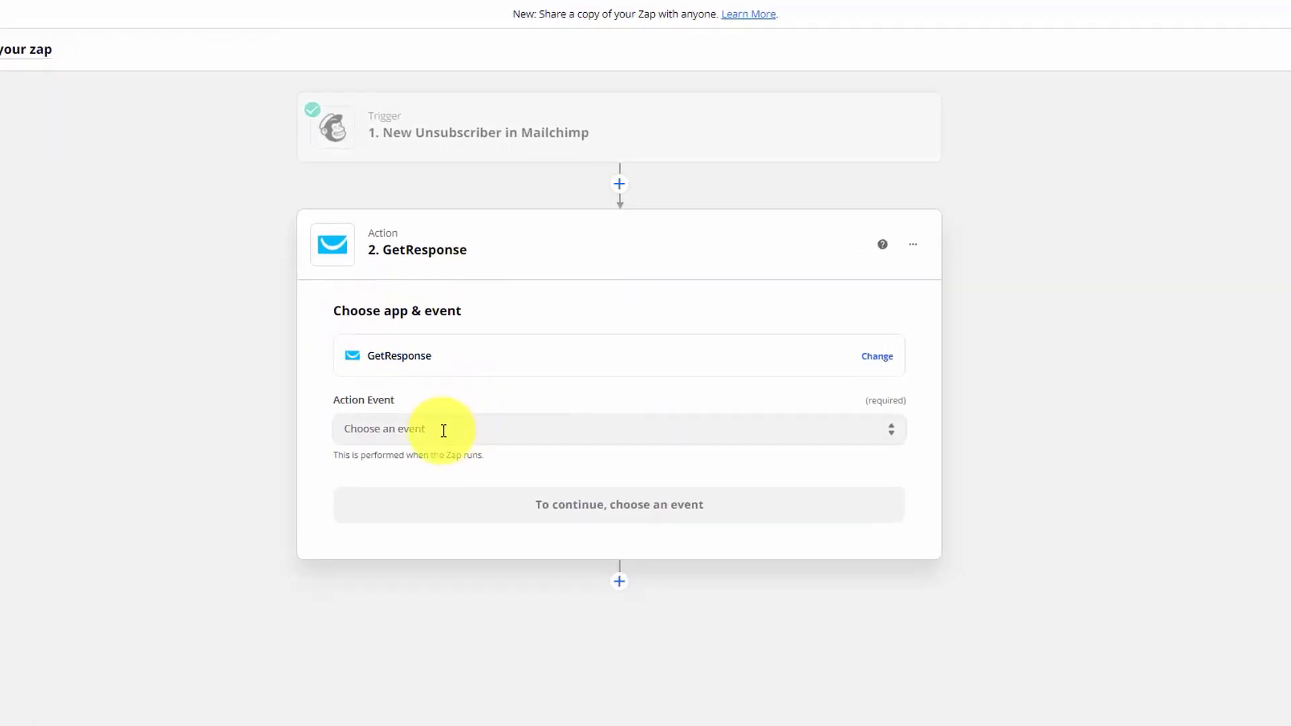
- Set the action event to Remove Contact in GetResponse and use the connected account named "GetResponse"
{"action": "left_click", "coordinate": [424, 427]}
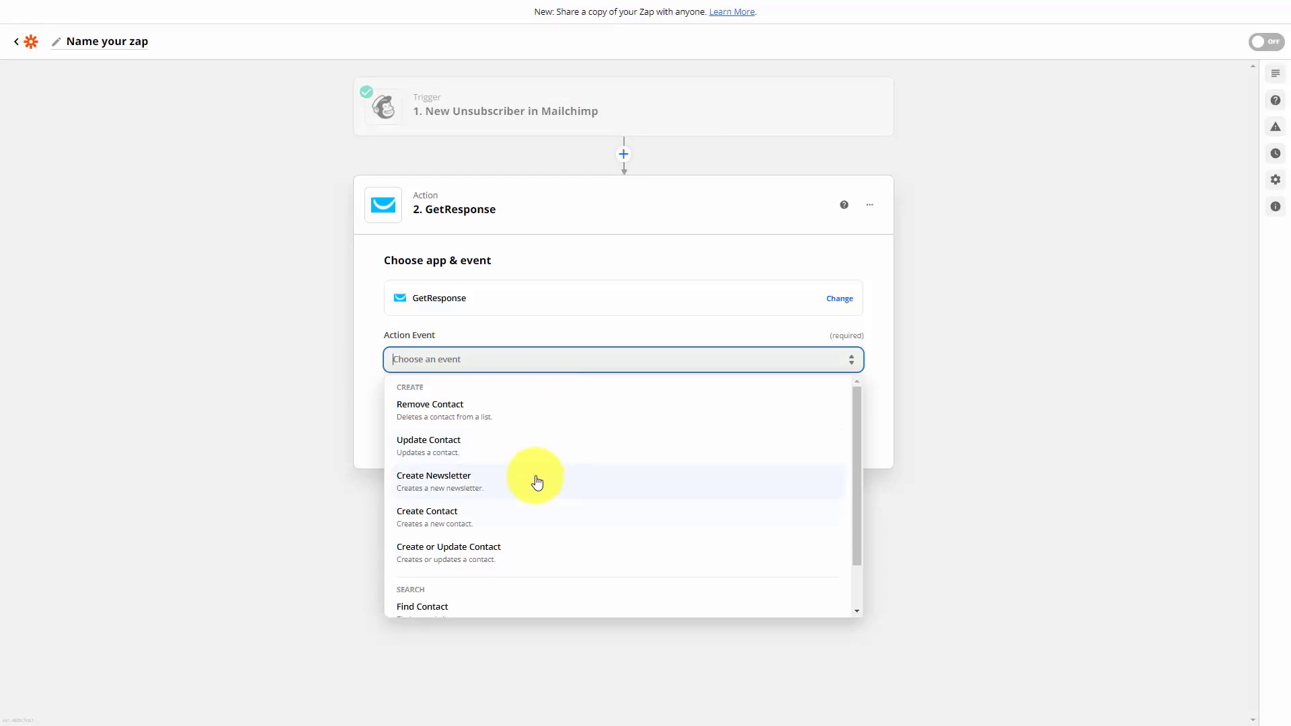
{"action": "left_click", "coordinate": [452, 412]}
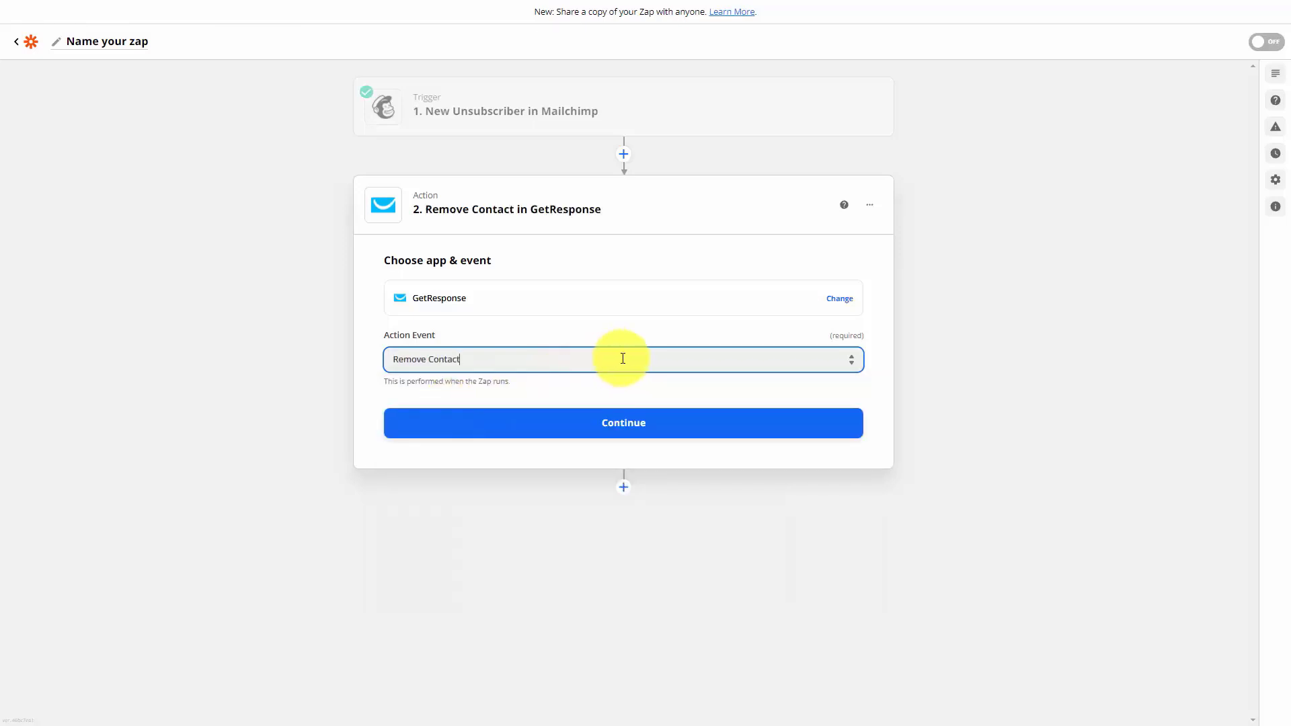
{"action": "left_click", "coordinate": [619, 426]}
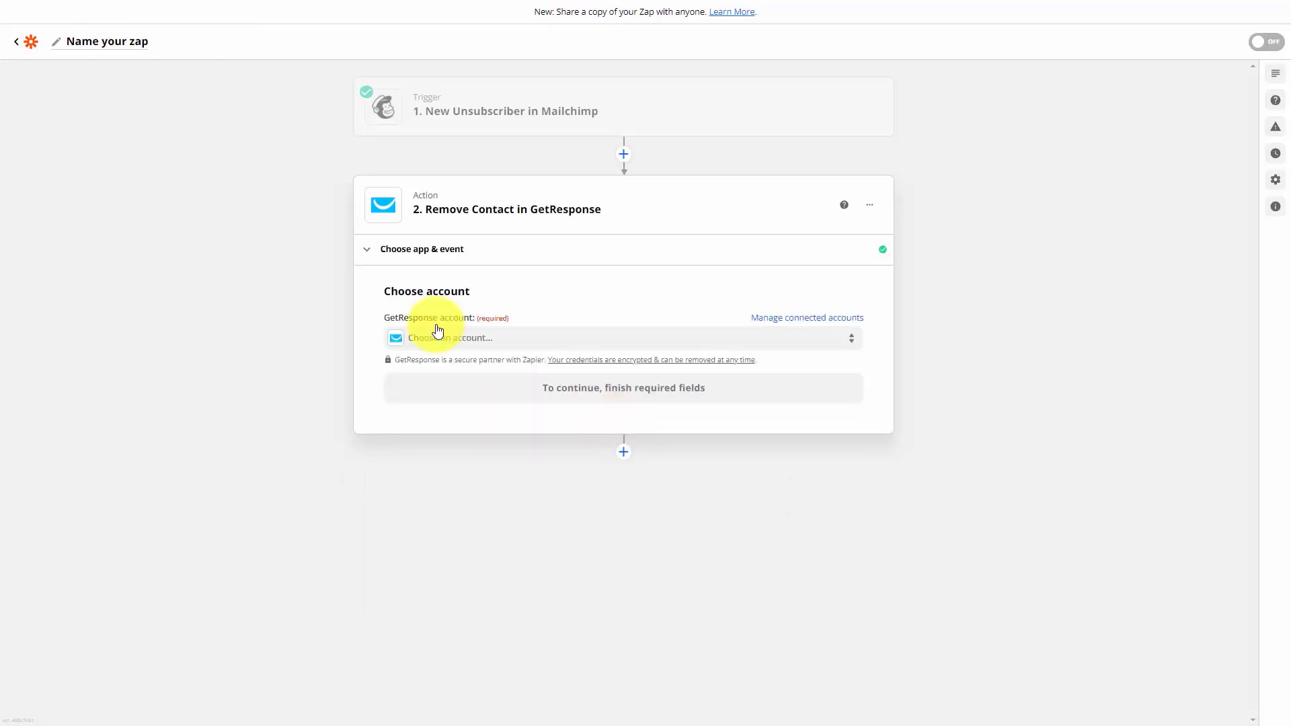
{"action": "left_click", "coordinate": [467, 344]}
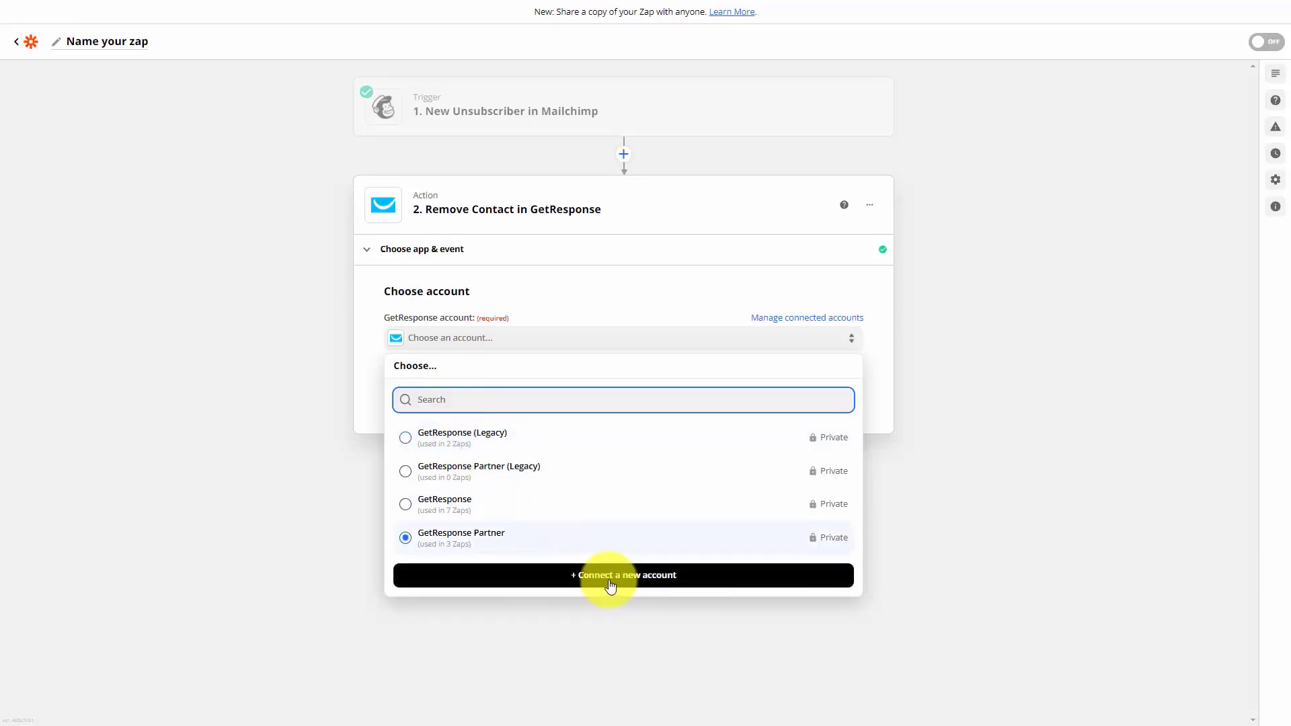
{"action": "left_click", "coordinate": [407, 506]}
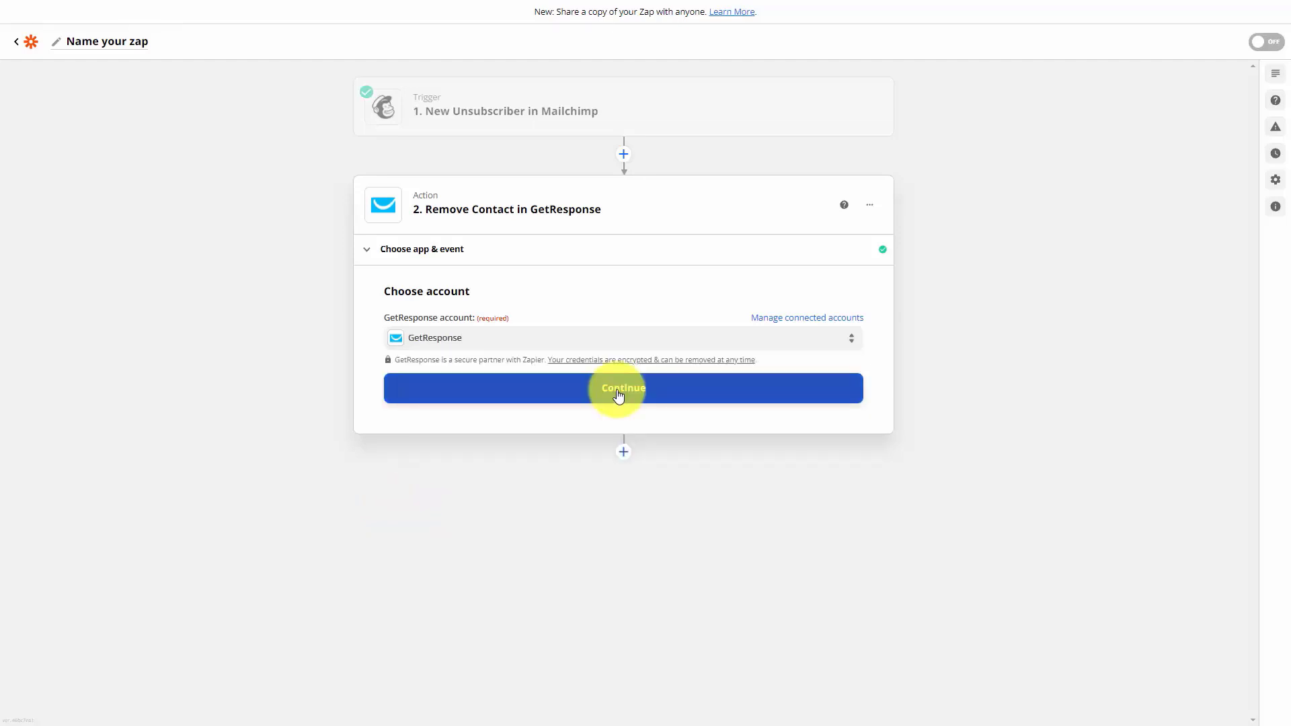
{"action": "left_click", "coordinate": [618, 395]}
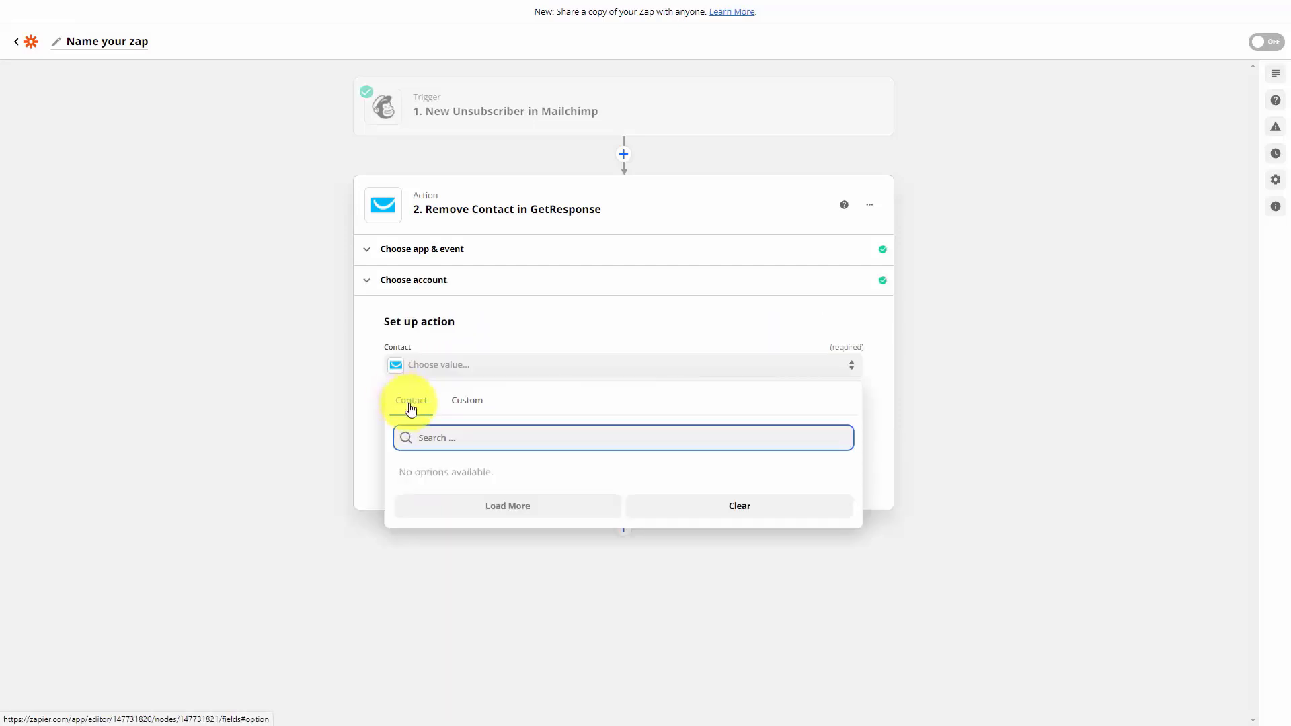
- Map the GetResponse action's Contact field to the Email value from the Mailchimp trigger, and complete the action setup
{"action": "left_click", "coordinate": [462, 406]}
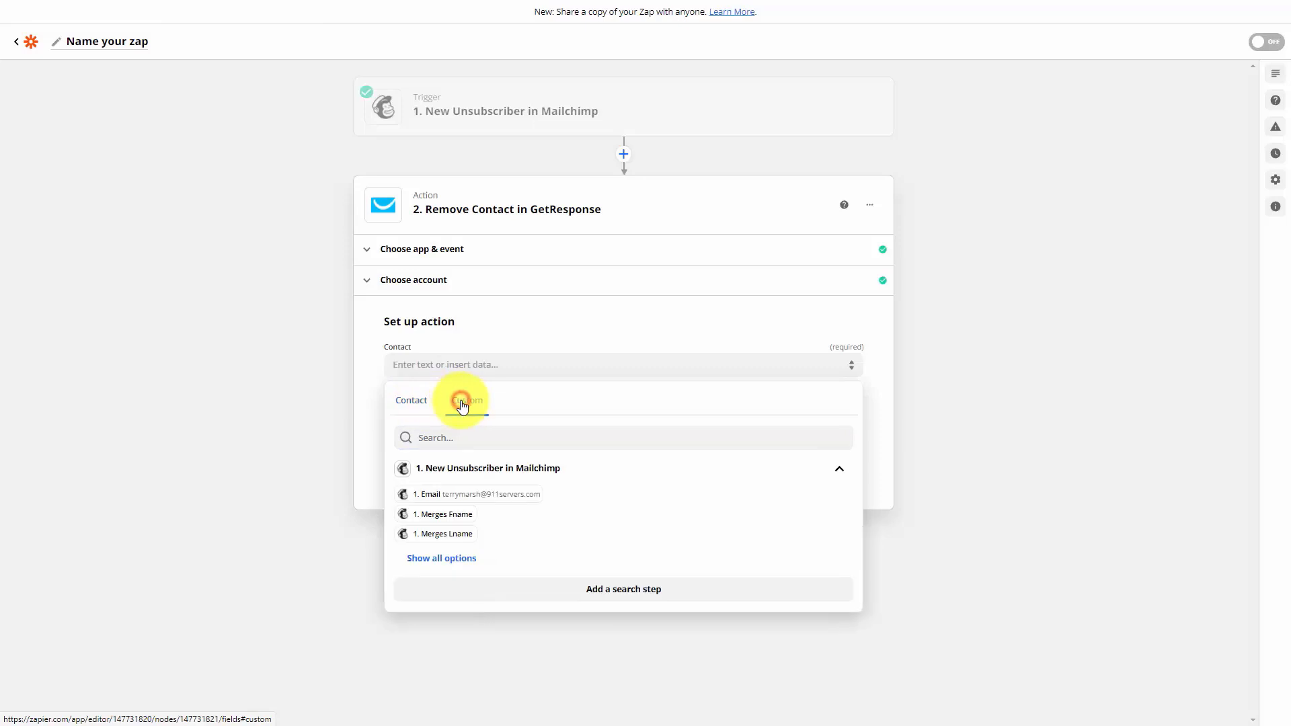
{"action": "left_click", "coordinate": [466, 496]}
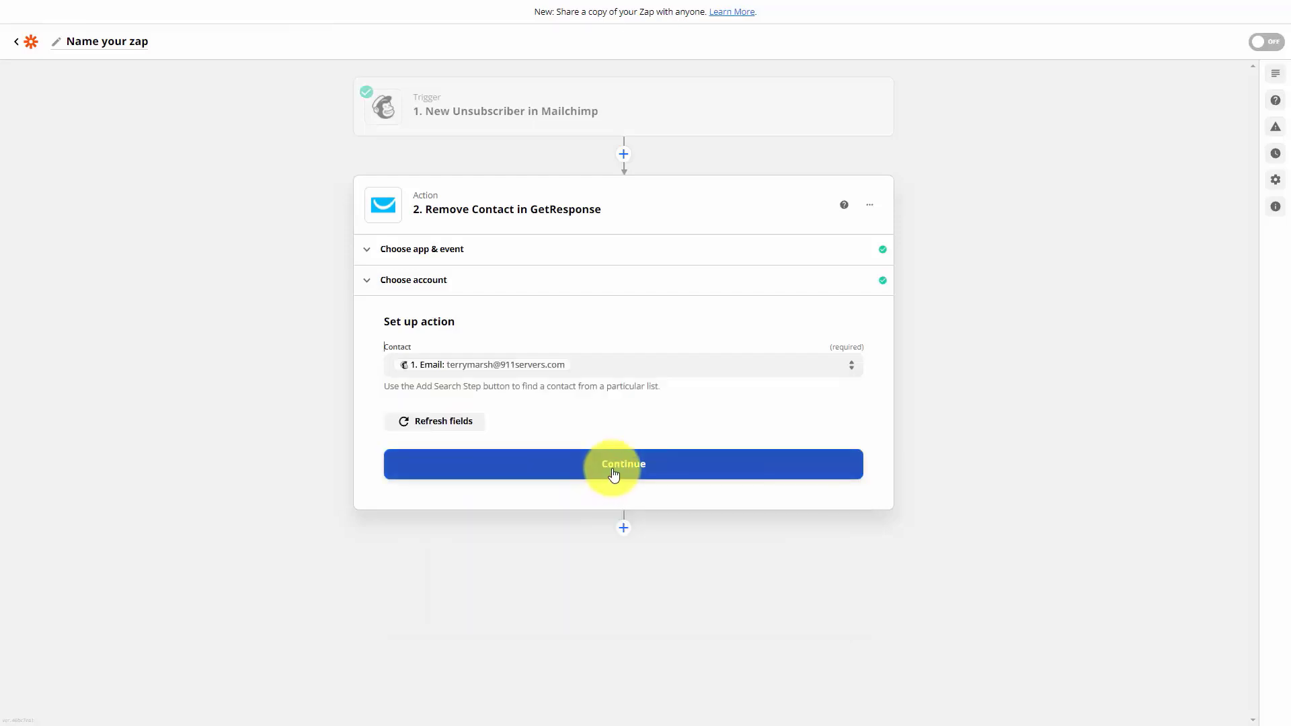
{"action": "left_click", "coordinate": [614, 473]}
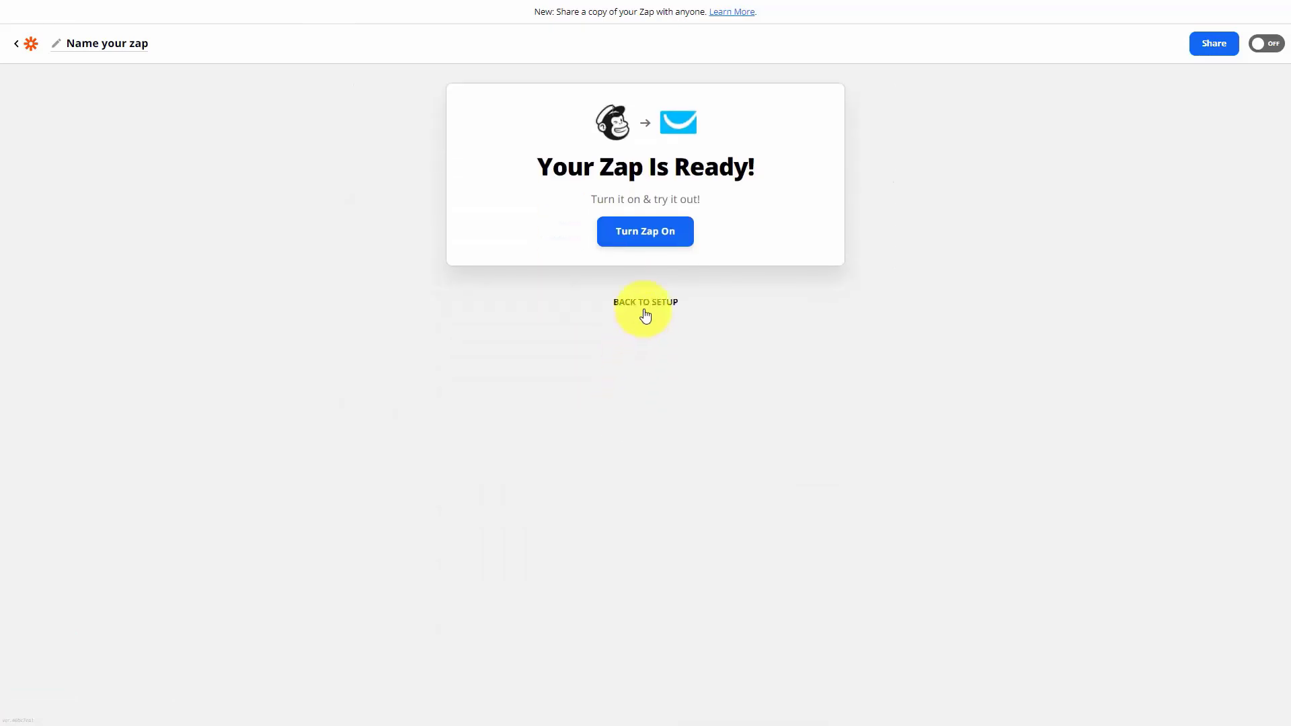
- Return to the Zap's setup and add a third step in Teachable with the Enroll User in Course event
{"action": "left_click", "coordinate": [644, 304]}
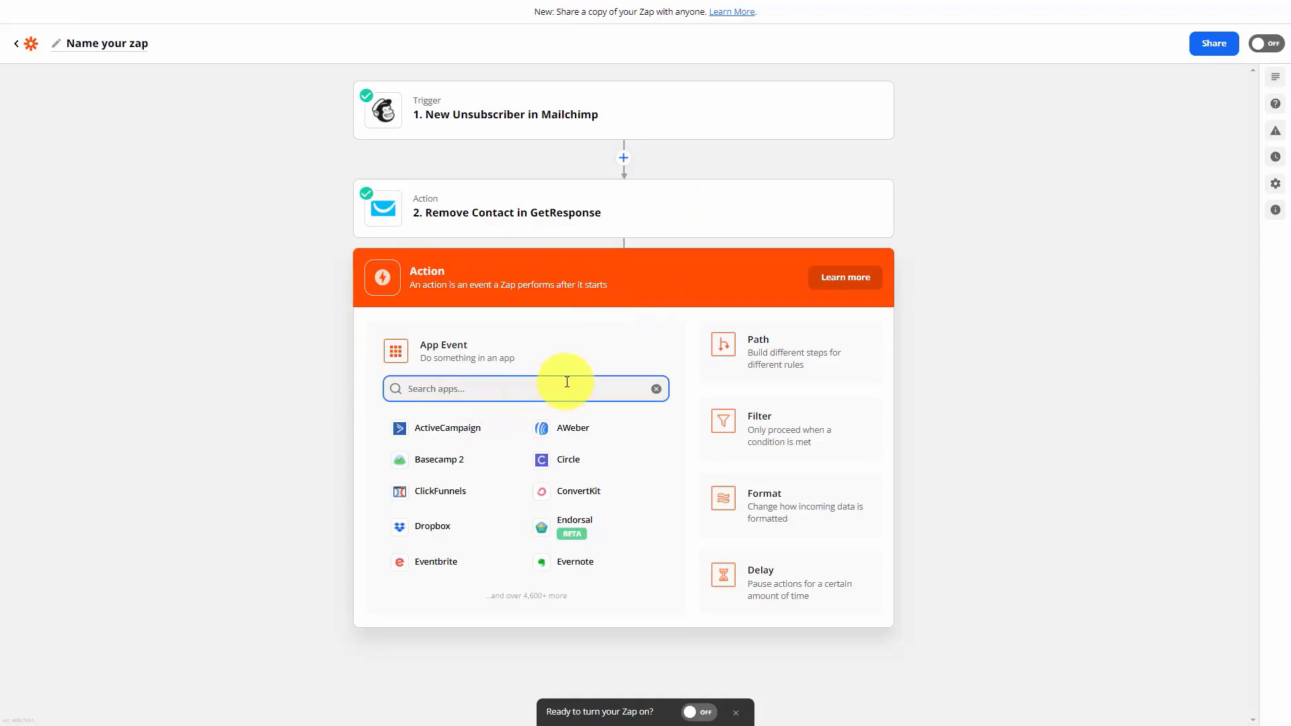
{"action": "type", "text": "teach"}
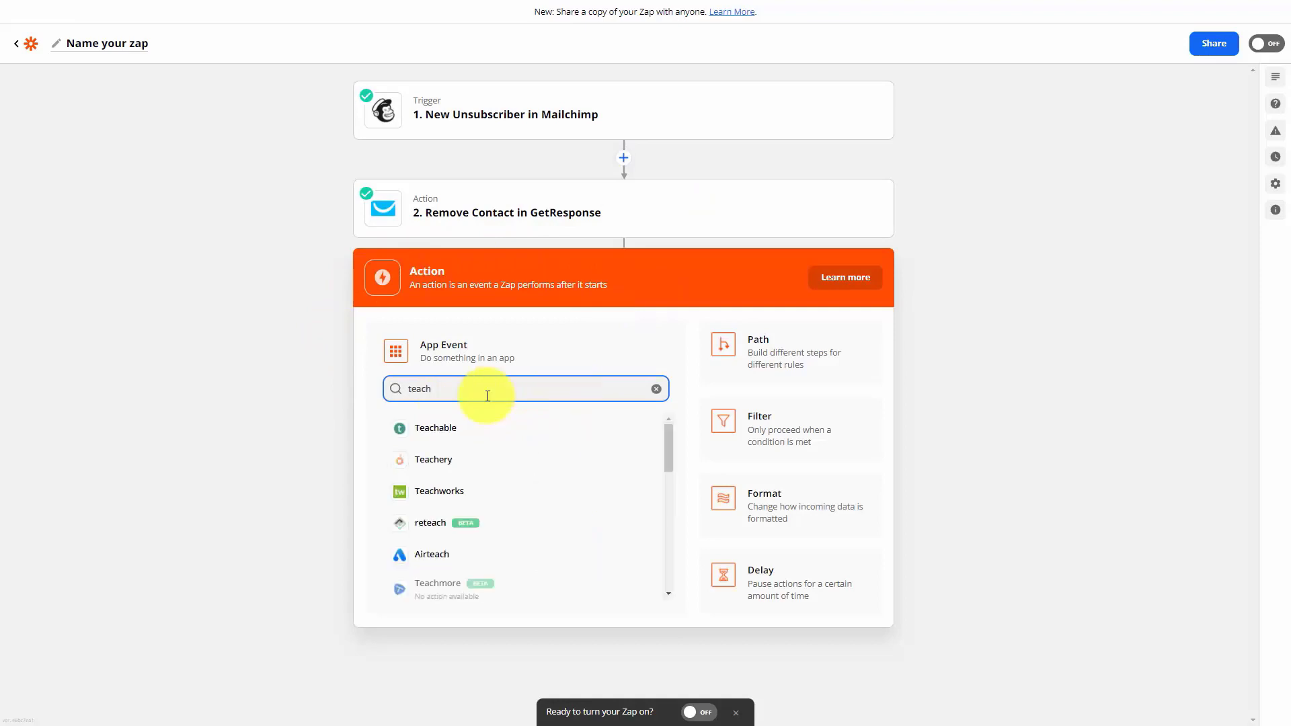
{"action": "left_click", "coordinate": [436, 428]}
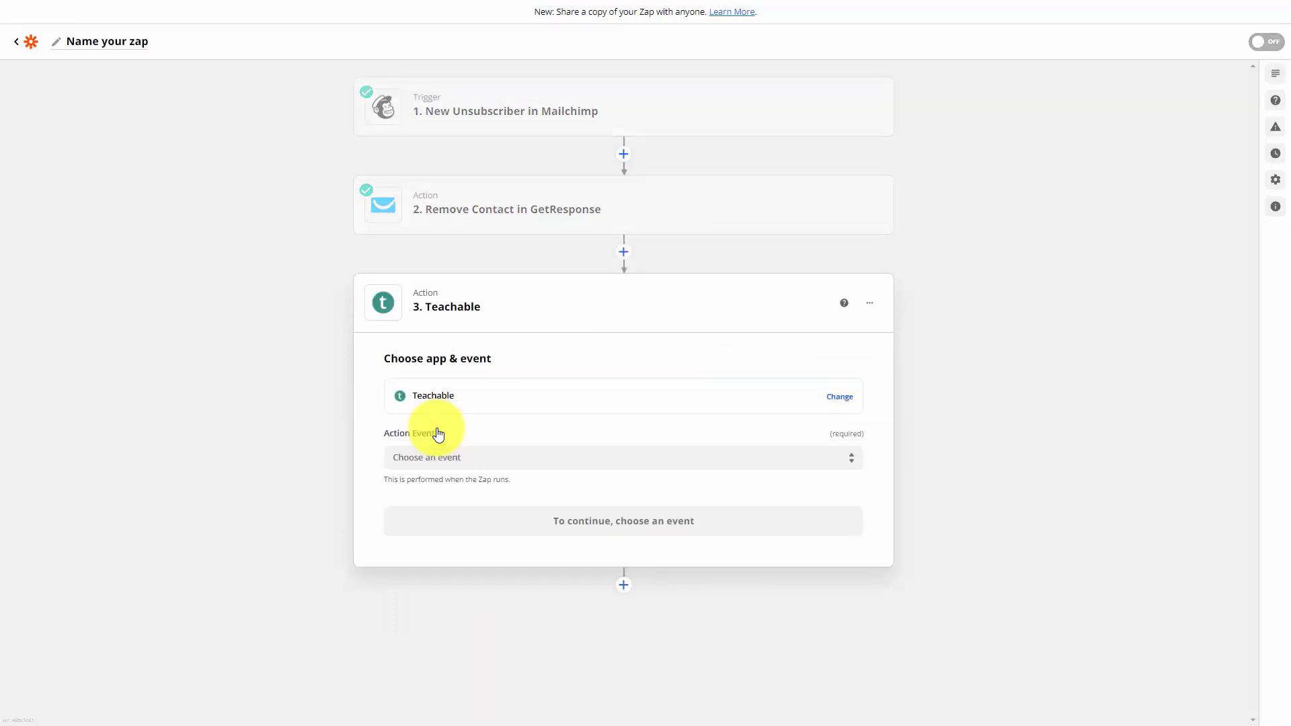
{"action": "left_click", "coordinate": [474, 454]}
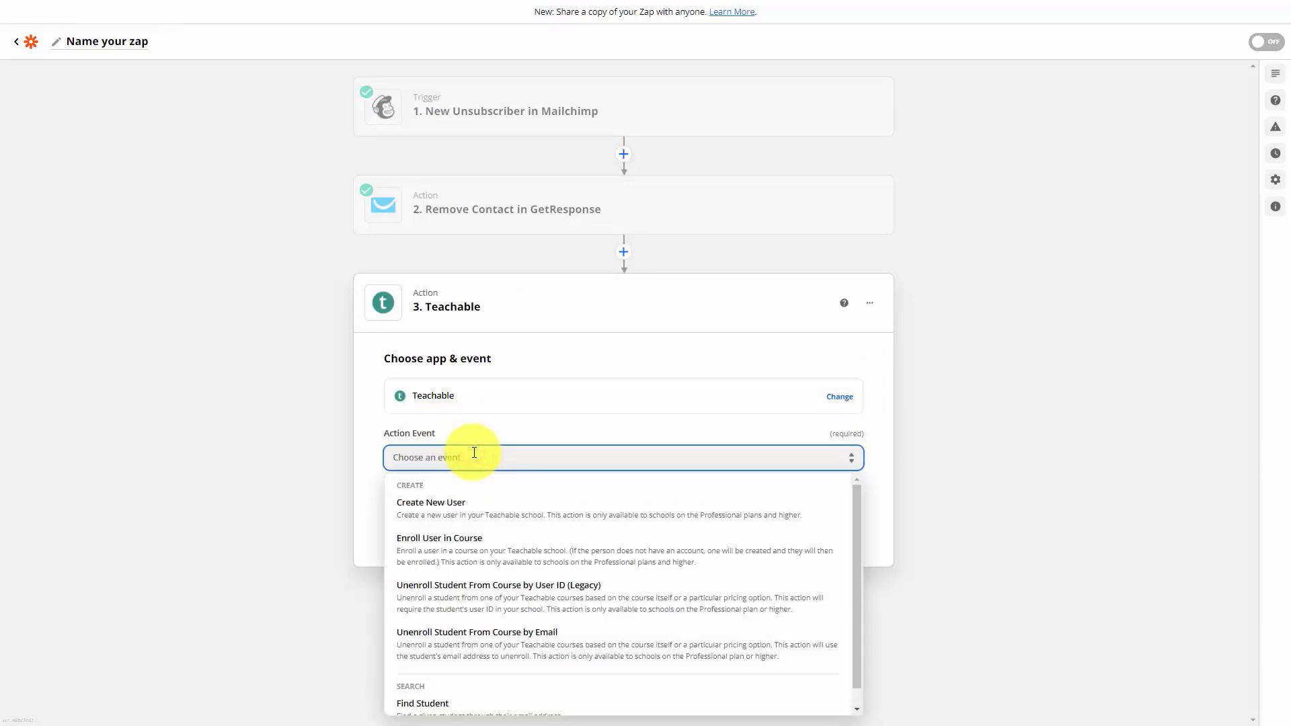
{"action": "left_click", "coordinate": [482, 546]}
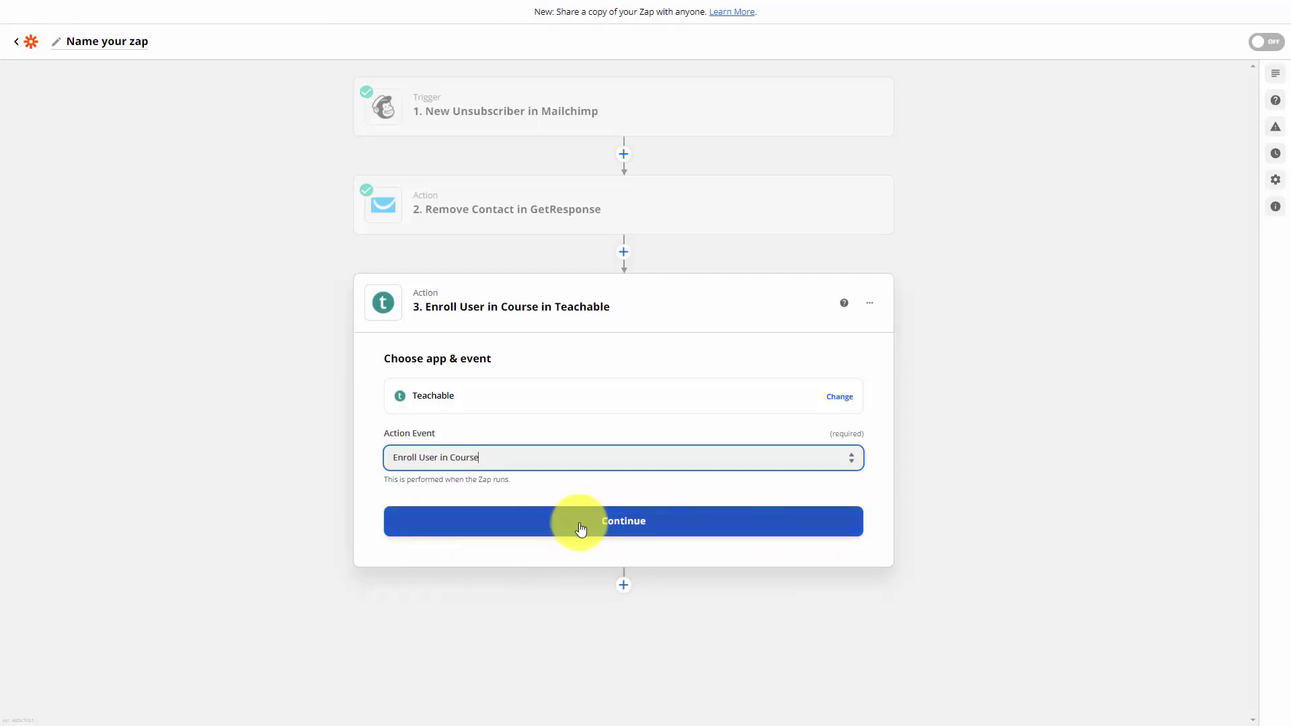
{"action": "left_click", "coordinate": [608, 531]}
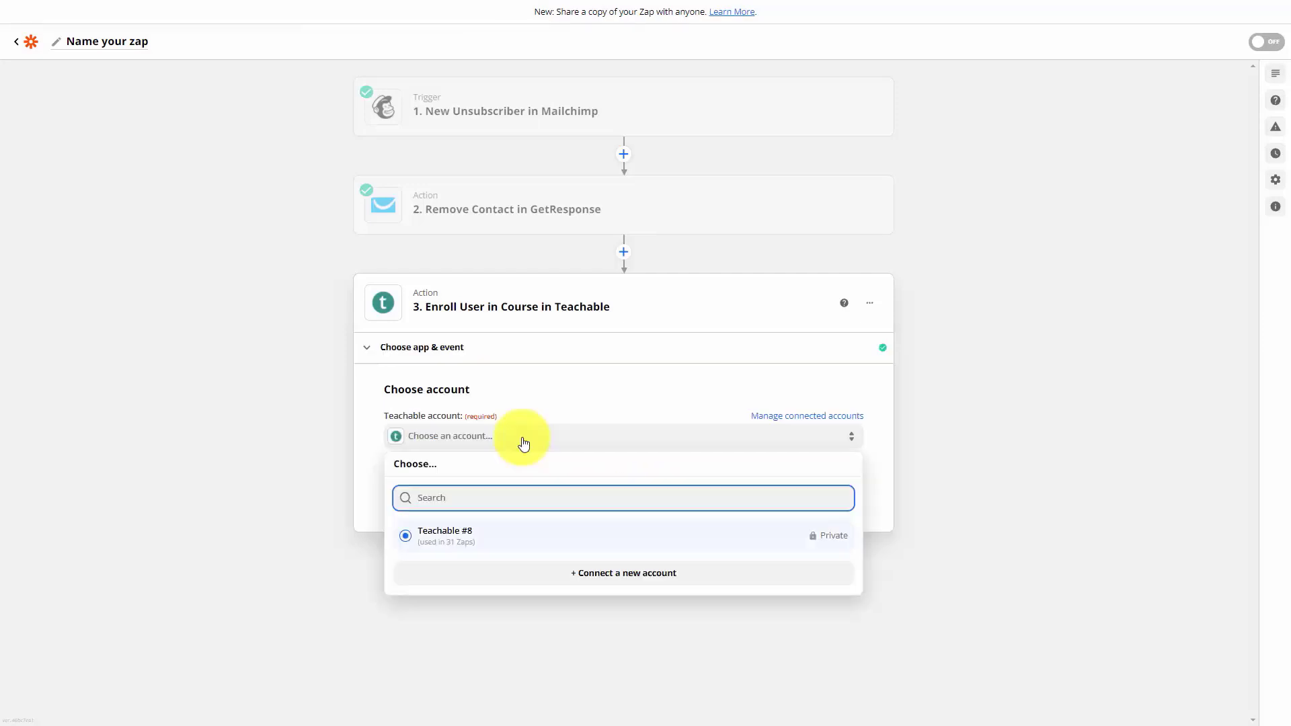
- Connect a new Teachable account to the action by filling in the account email, password and school subdomain, and continue with that account
{"action": "left_click", "coordinate": [611, 576]}
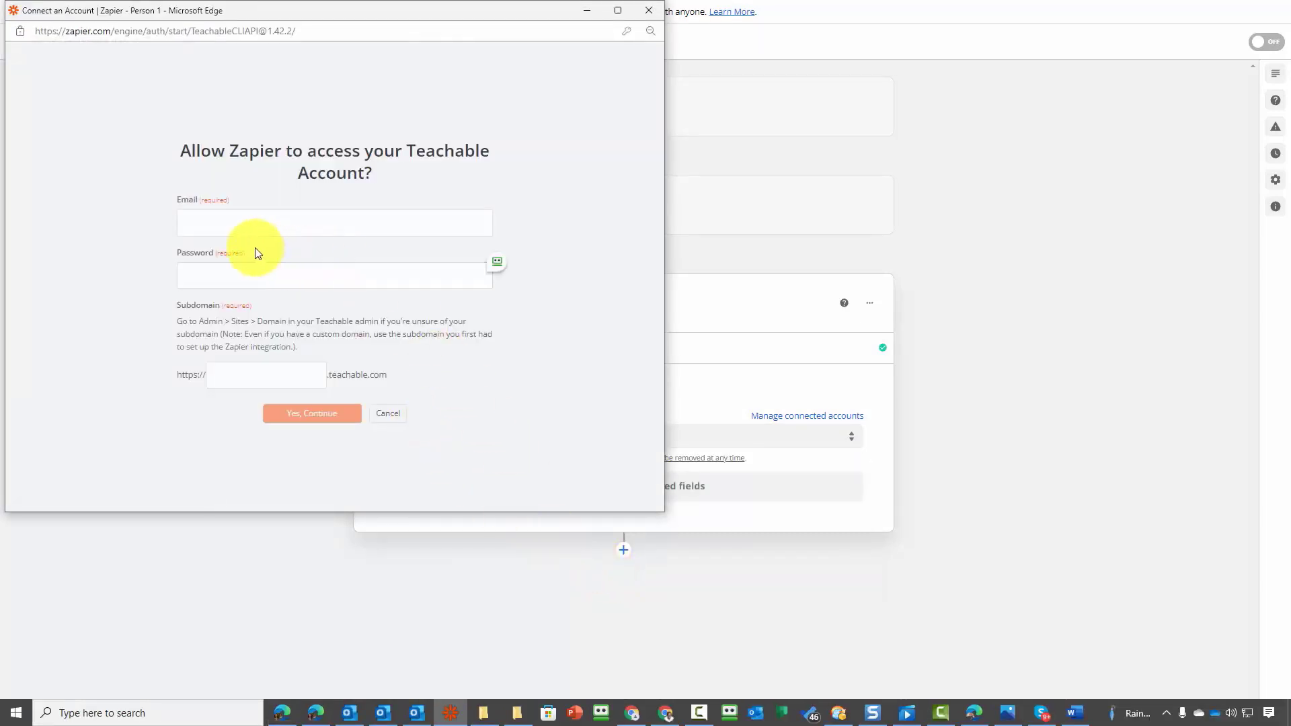
{"action": "left_click", "coordinate": [190, 222]}
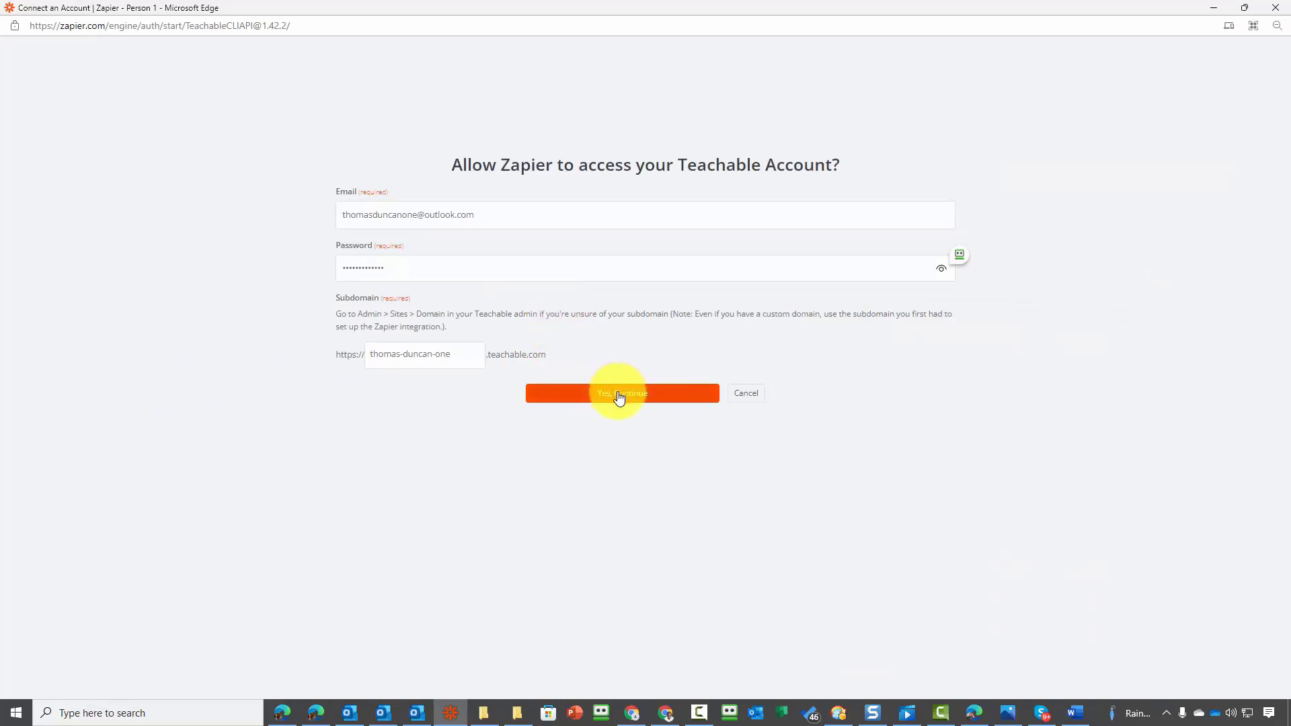
{"action": "left_click", "coordinate": [619, 394]}
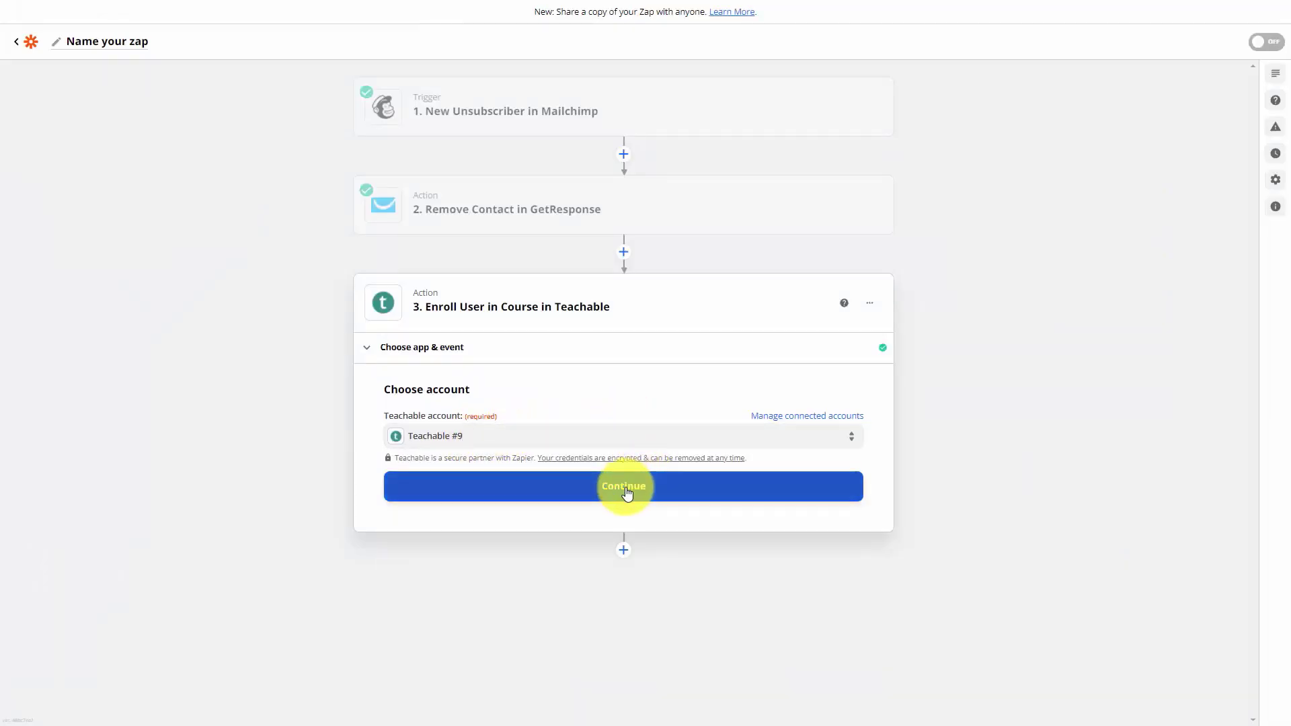
{"action": "left_click", "coordinate": [627, 493]}
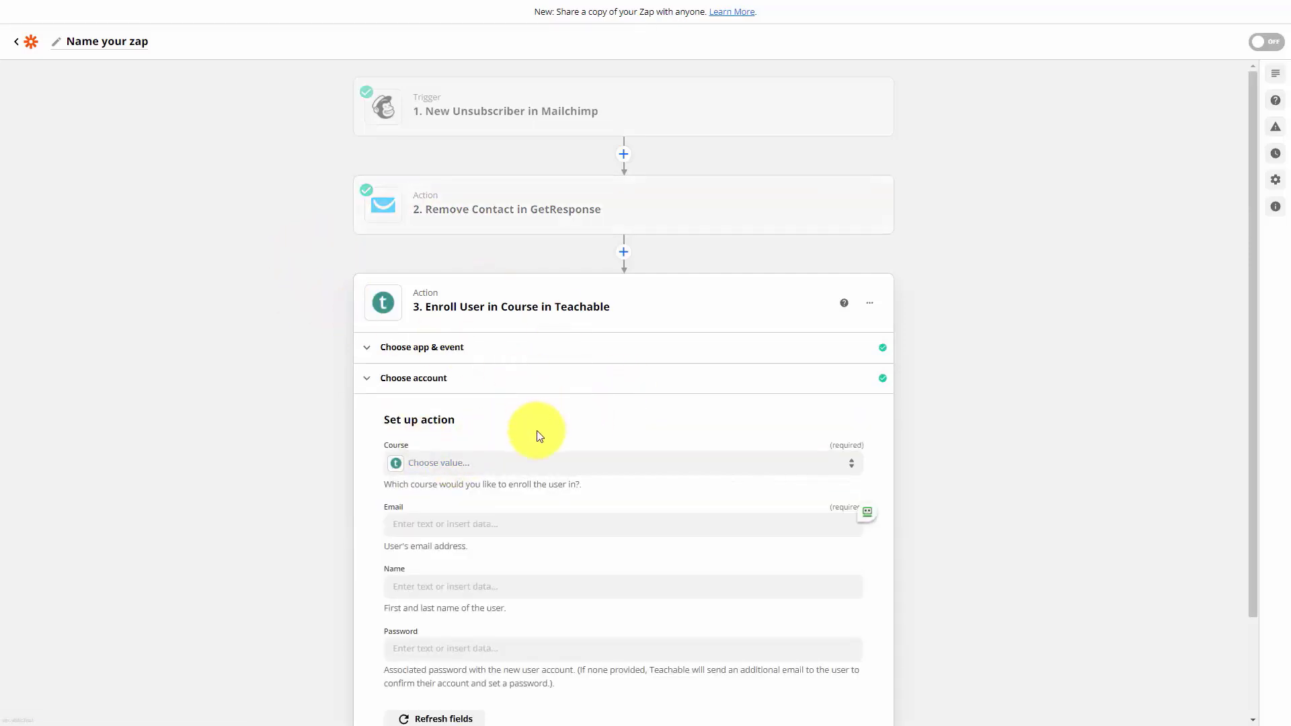
- Set the enrollment's Course to "test", map Email to the Mailchimp trigger's Email value, and finish the Teachable action with its test skipped
{"action": "left_click", "coordinate": [451, 466]}
{"action": "left_click", "coordinate": [404, 471]}
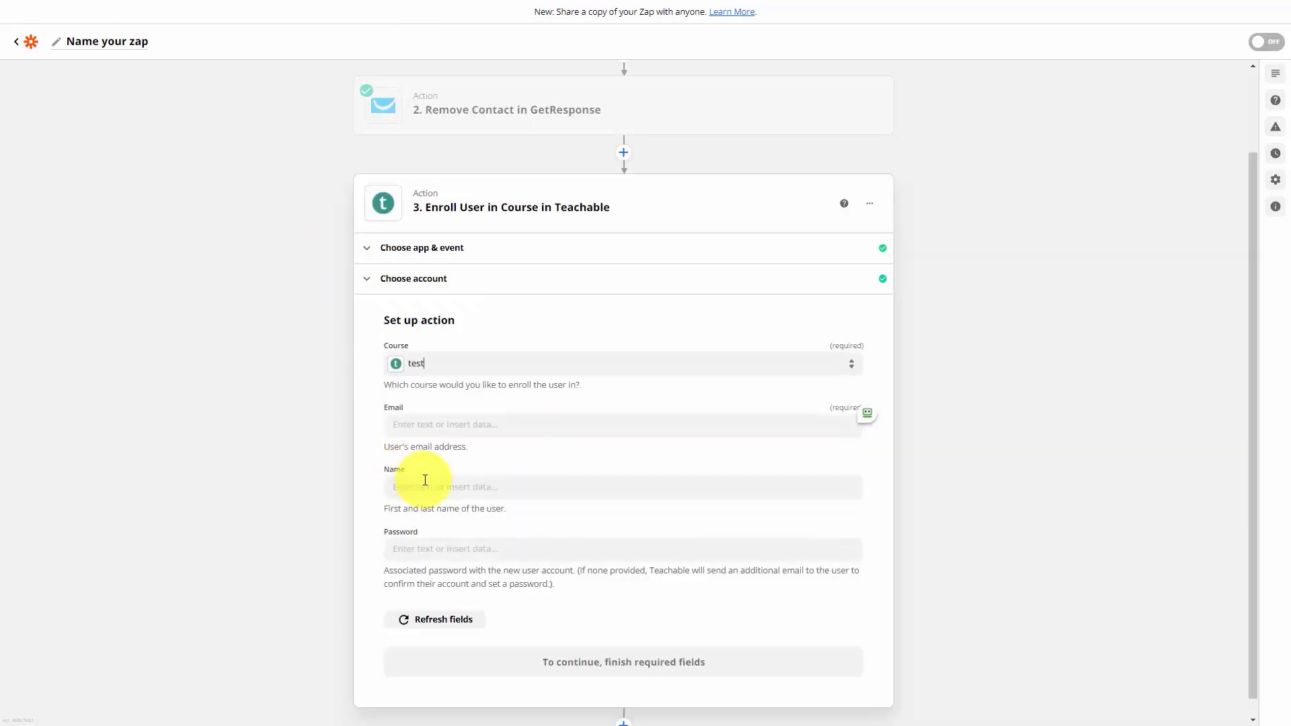
{"action": "left_click", "coordinate": [414, 427]}
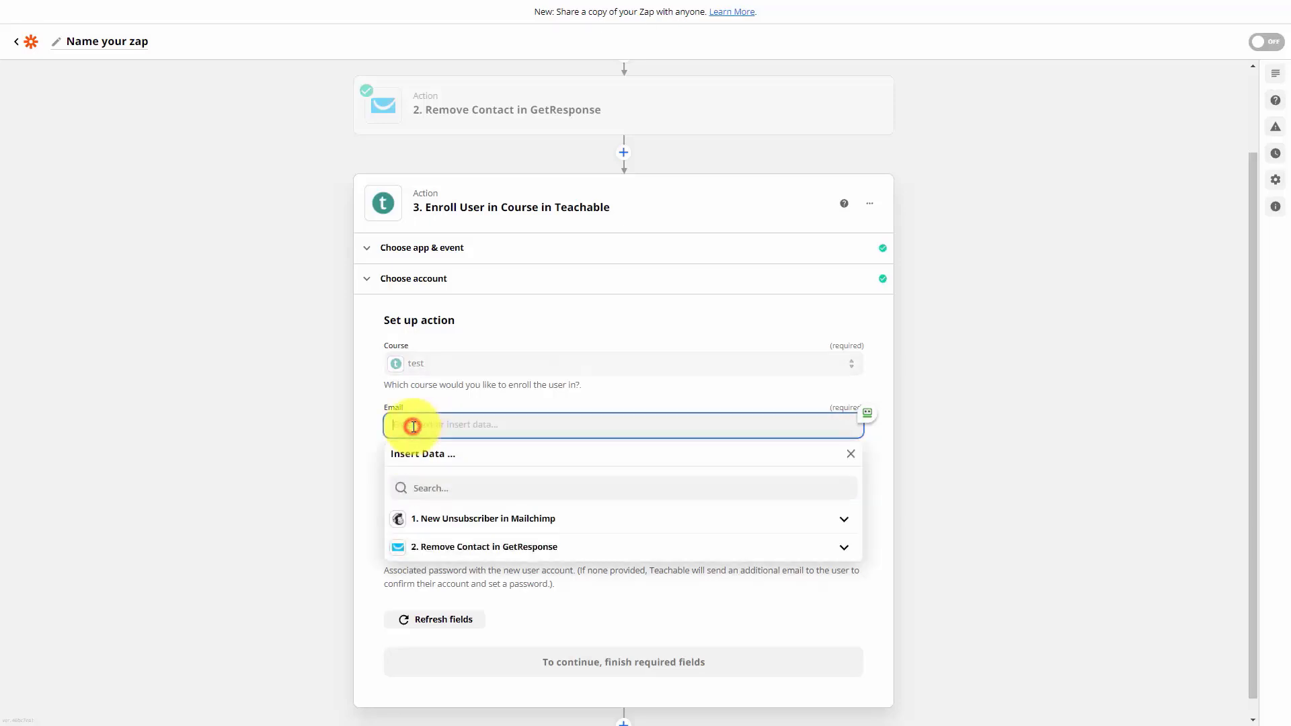
{"action": "left_click", "coordinate": [489, 524]}
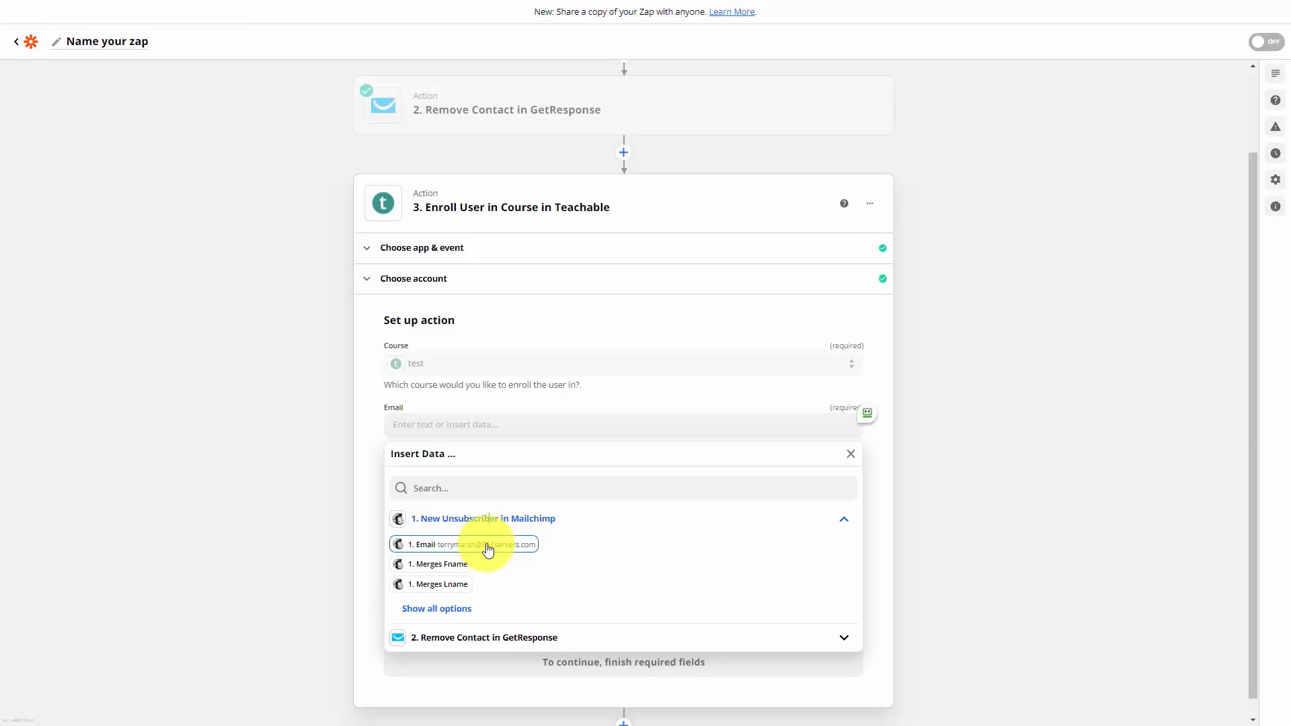
{"action": "left_click", "coordinate": [488, 546]}
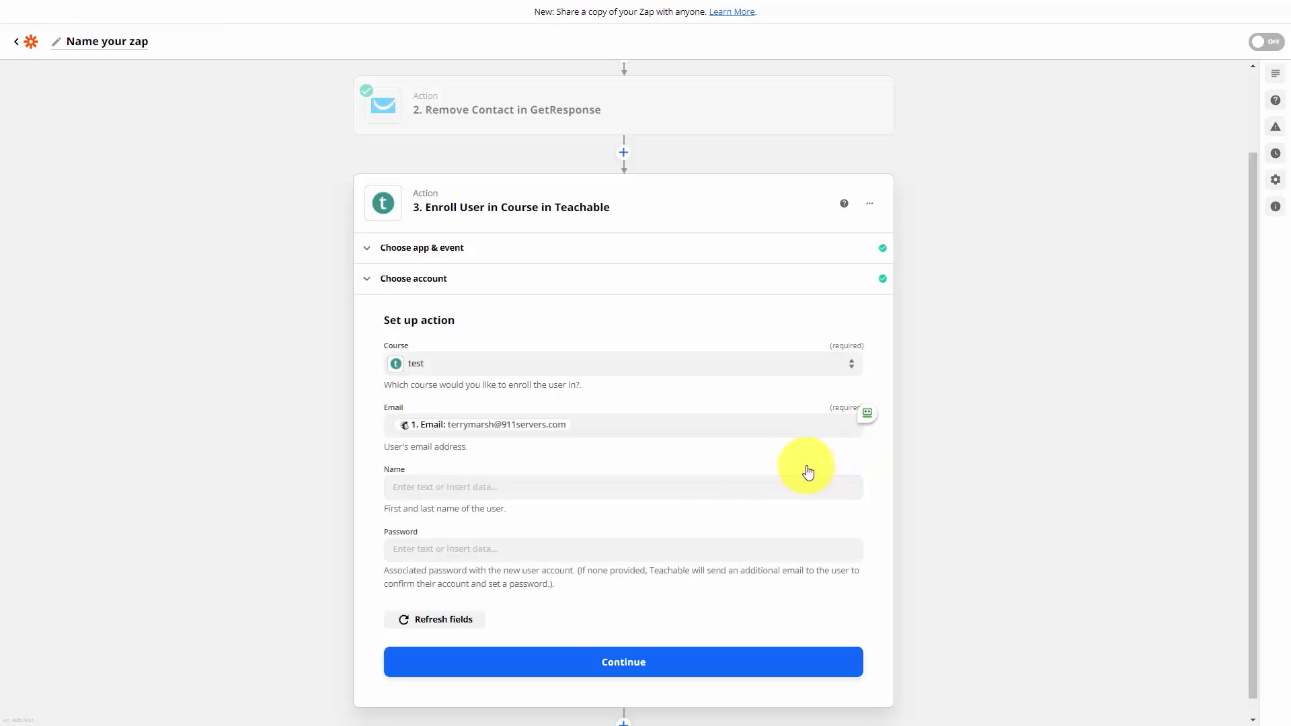
{"action": "left_click", "coordinate": [415, 487]}
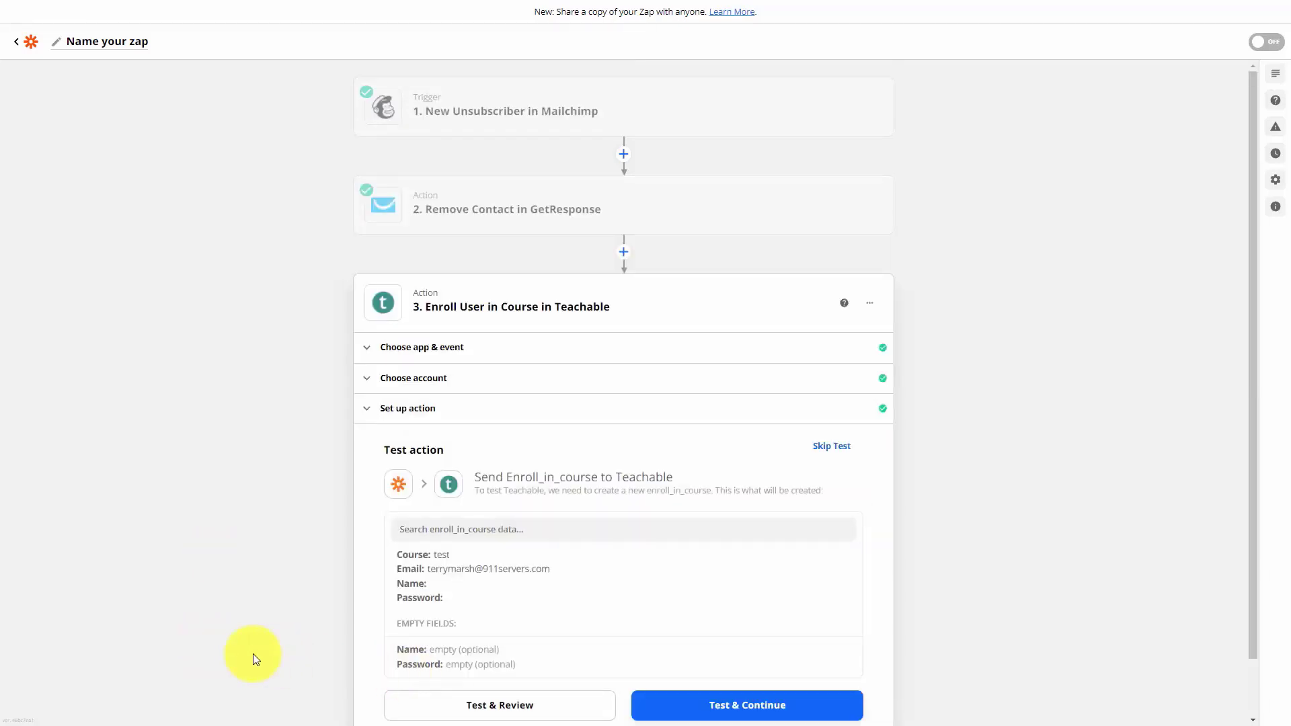
{"action": "left_click", "coordinate": [715, 690]}
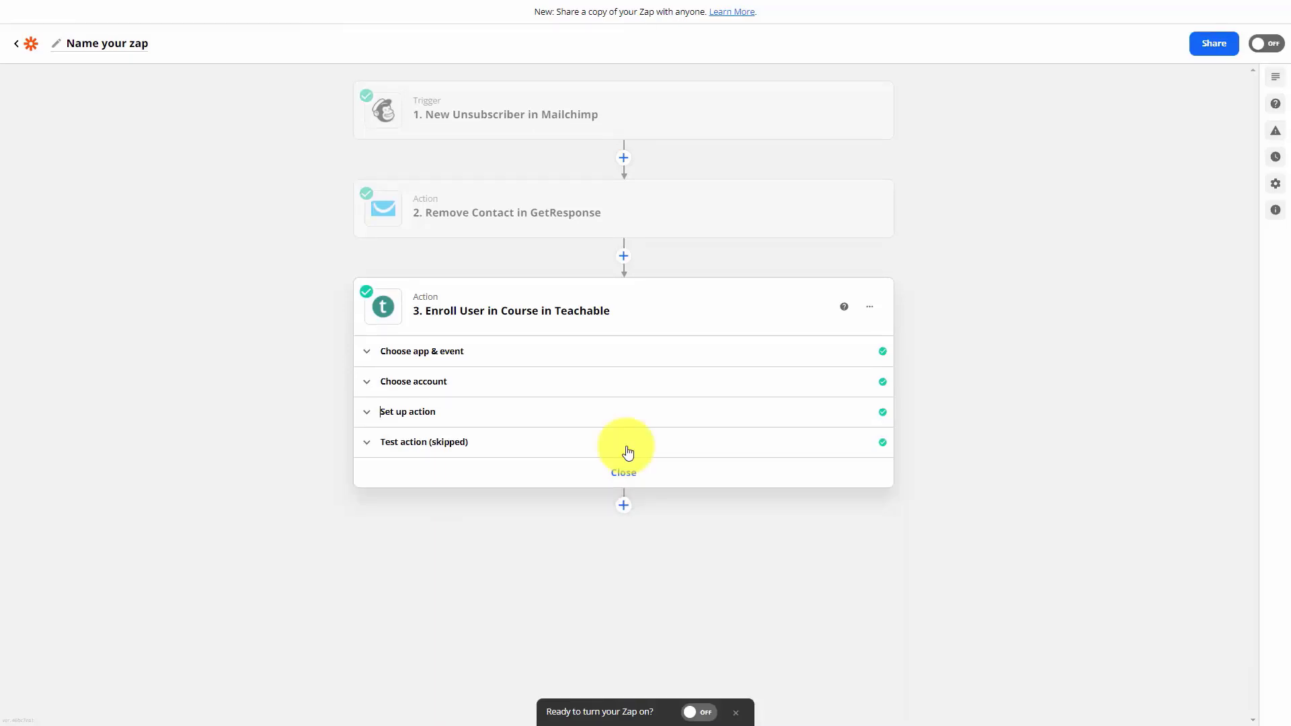
{"action": "left_click", "coordinate": [628, 452]}
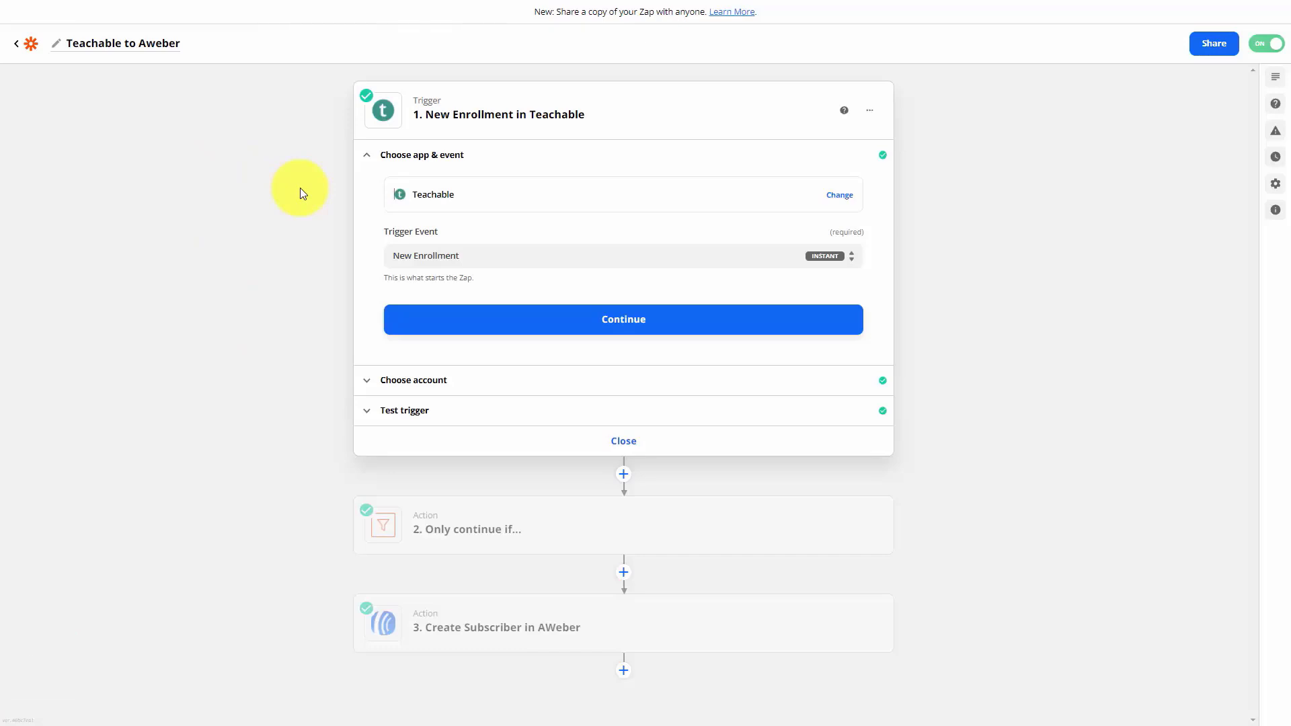
- In the "Teachable to Aweber" Zap, choose New Enrollment as the Teachable trigger event and continue
{"action": "left_click", "coordinate": [433, 288]}
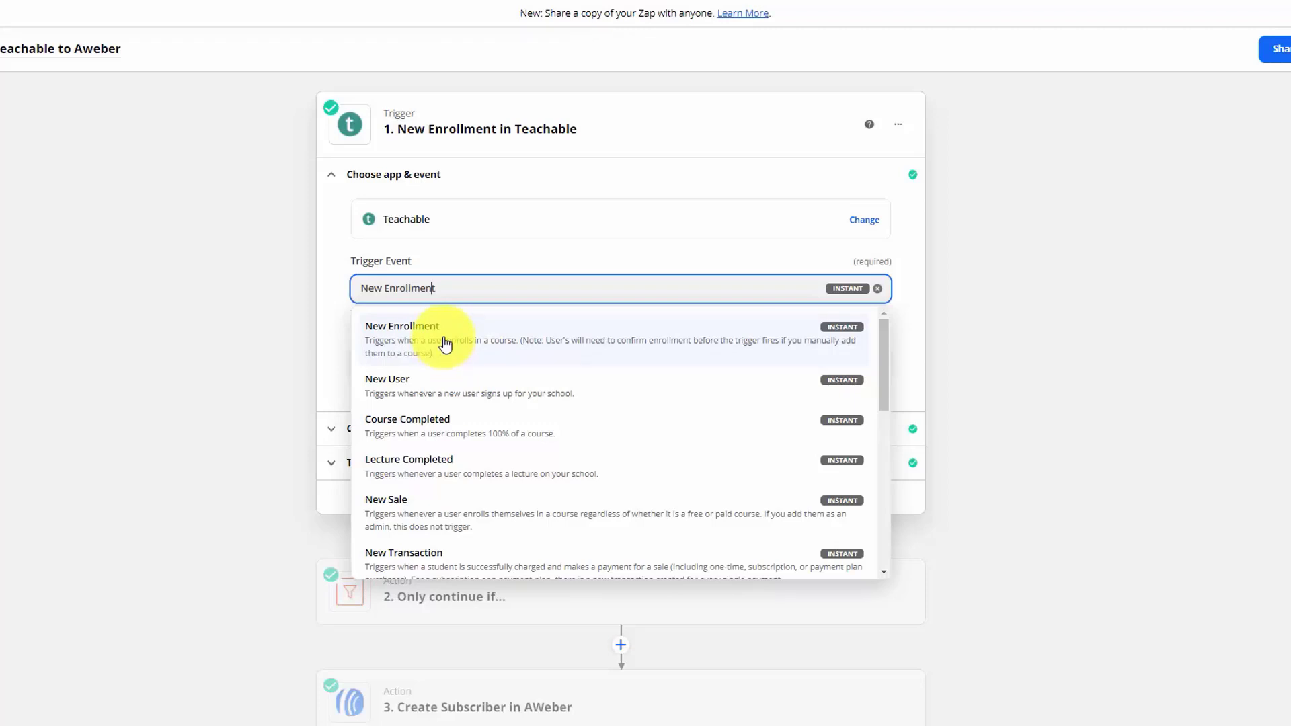
{"action": "left_click", "coordinate": [445, 343]}
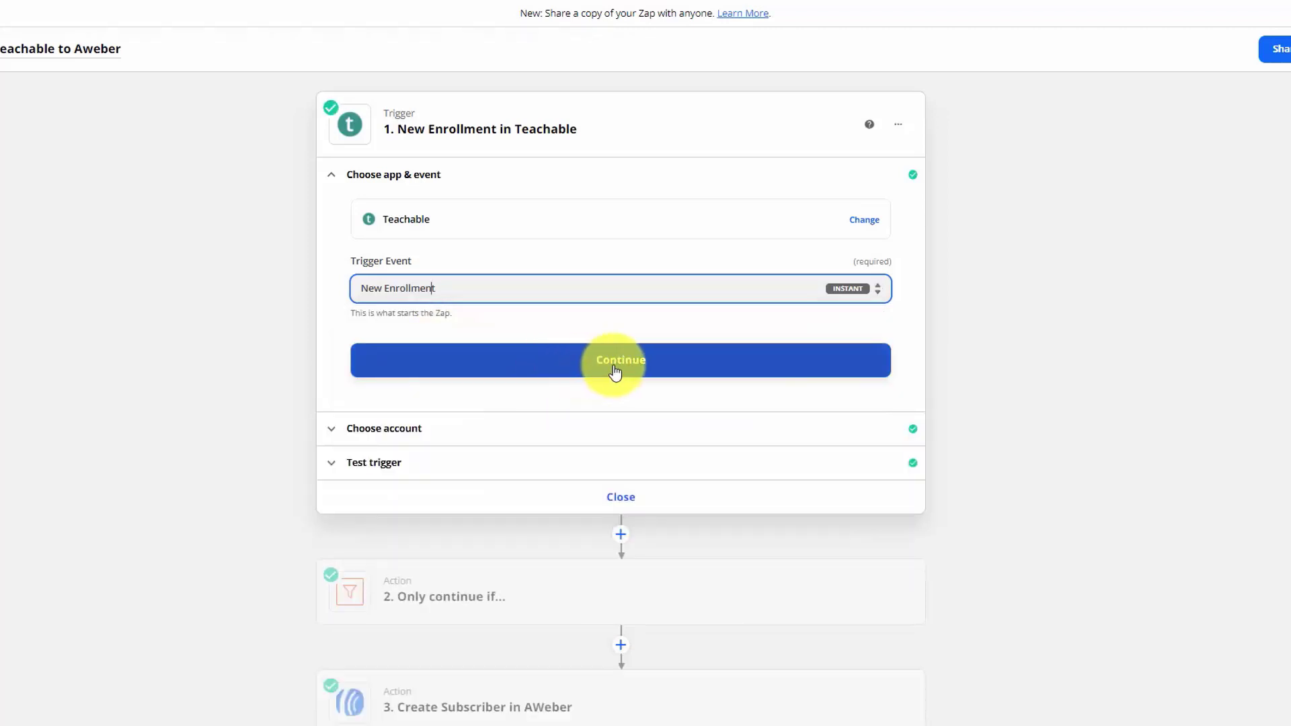
{"action": "left_click", "coordinate": [613, 363]}
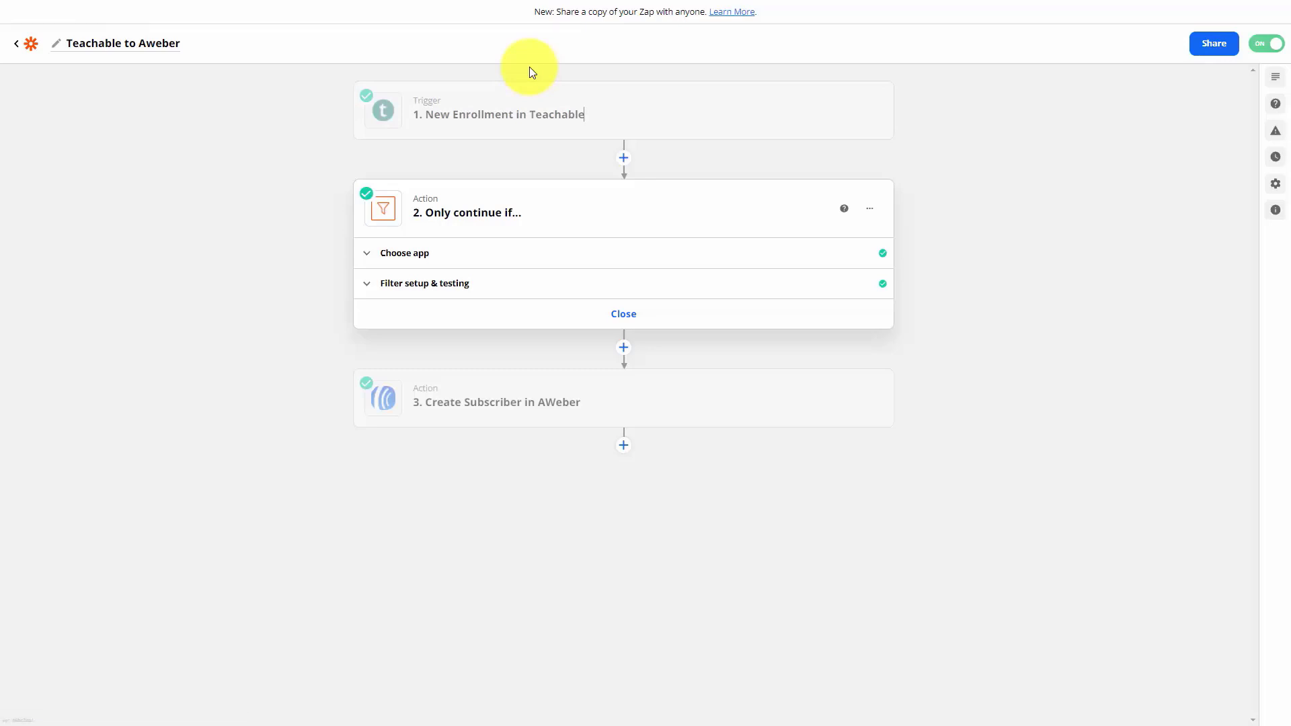
- Examine the "Only continue if..." filter's app and its Course ID condition, including the available data fields, comparison operators and comparison value
{"action": "left_click", "coordinate": [380, 254]}
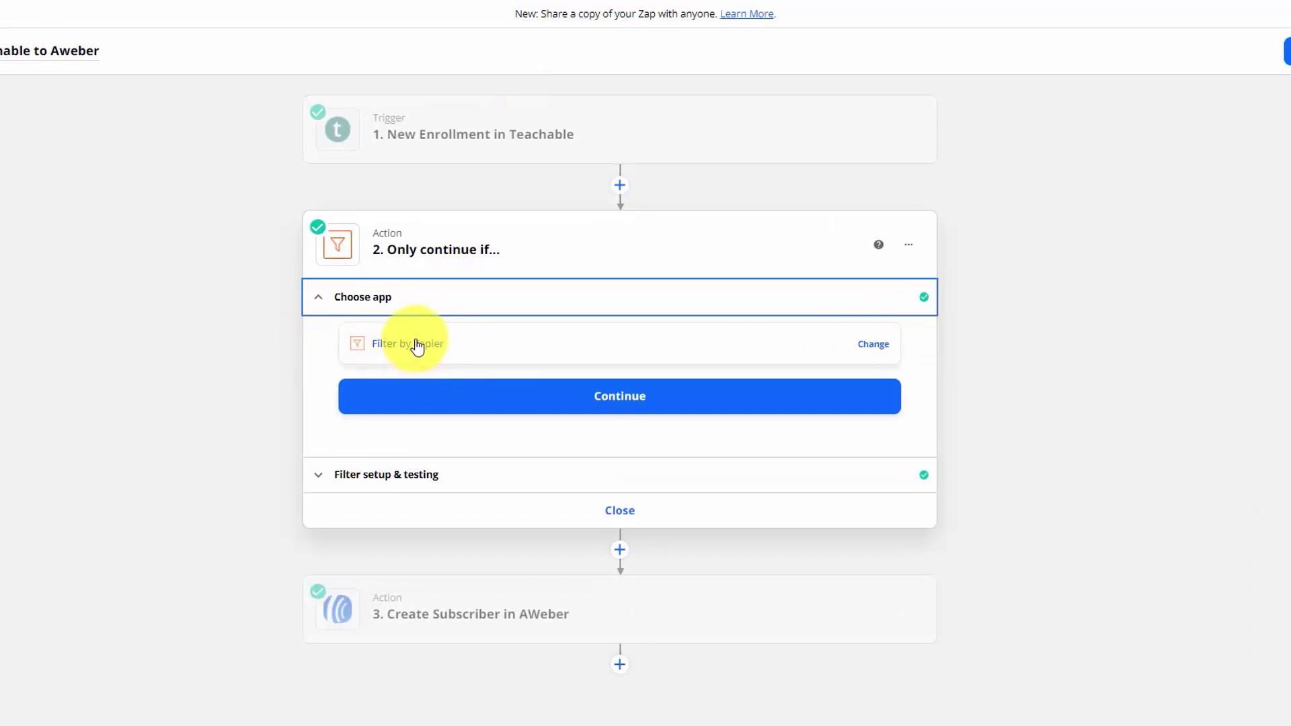
{"action": "left_click", "coordinate": [607, 401]}
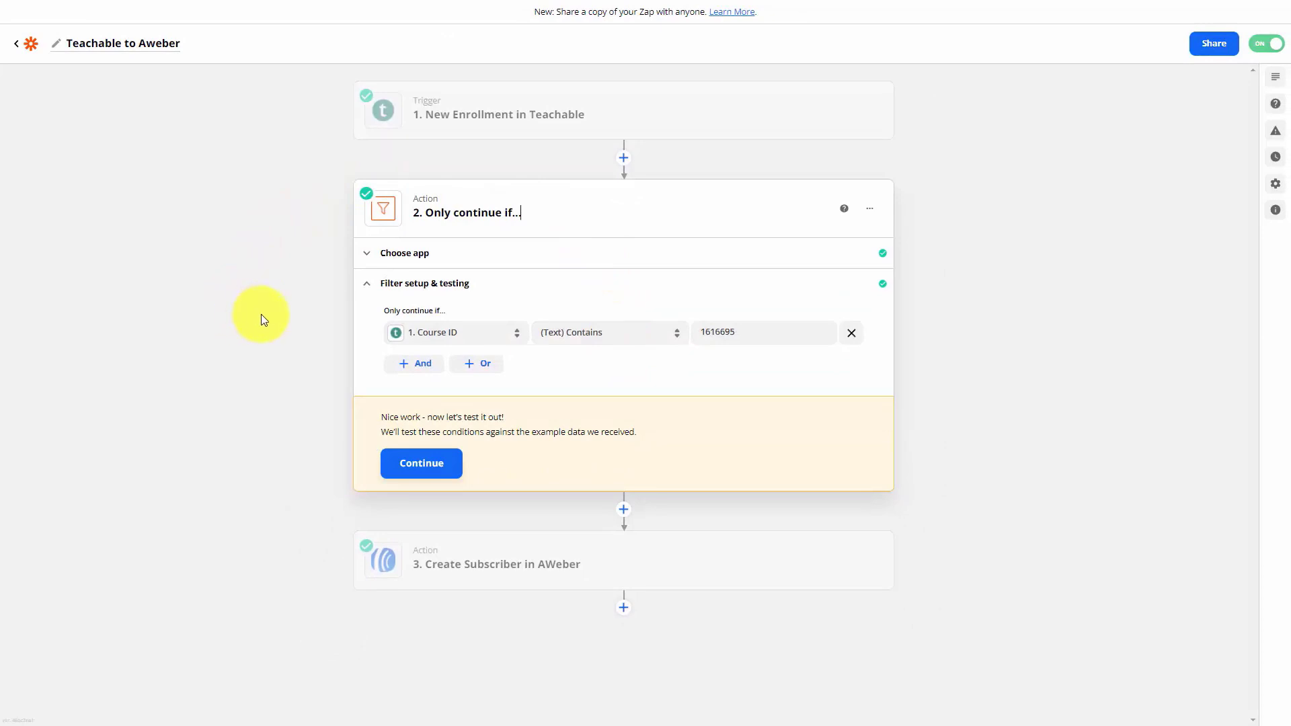
{"action": "left_click", "coordinate": [480, 336]}
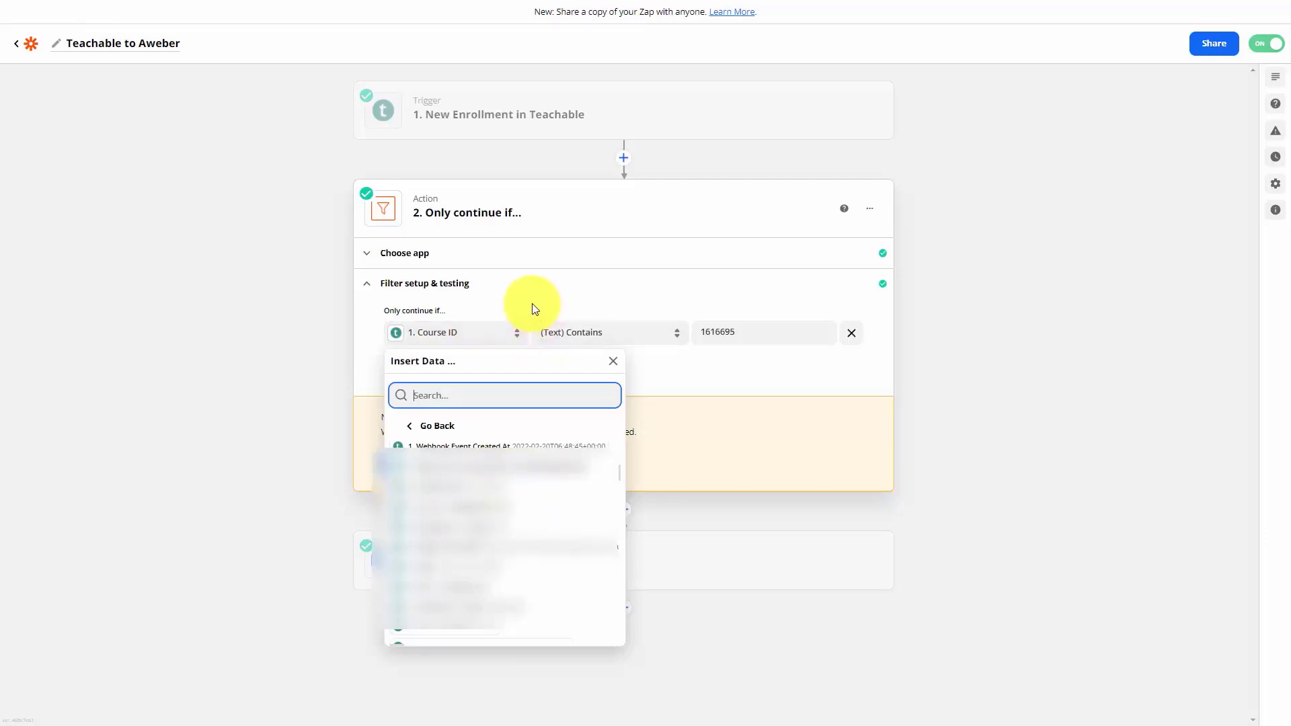
{"action": "left_click", "coordinate": [561, 332]}
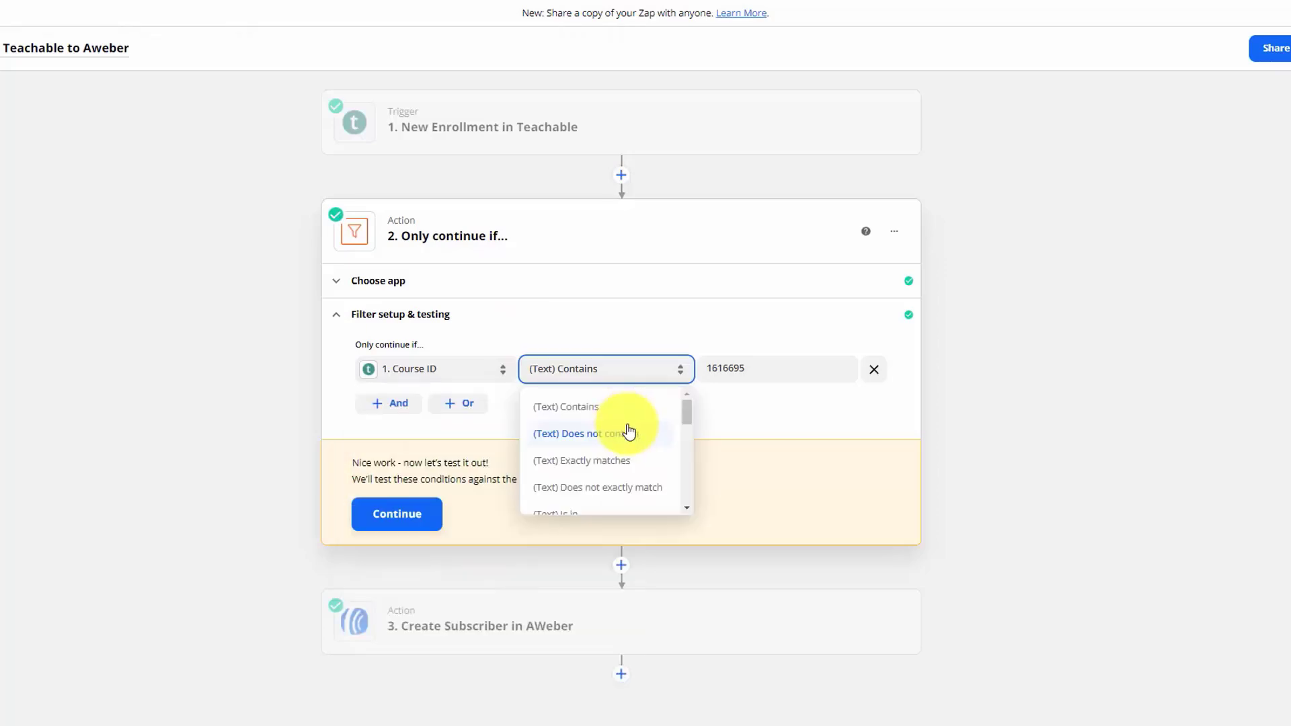
{"action": "scroll", "coordinate": [630, 432], "scroll_direction": "down", "scroll_amount": 3}
{"action": "scroll", "coordinate": [630, 432], "scroll_direction": "up", "scroll_amount": 3}
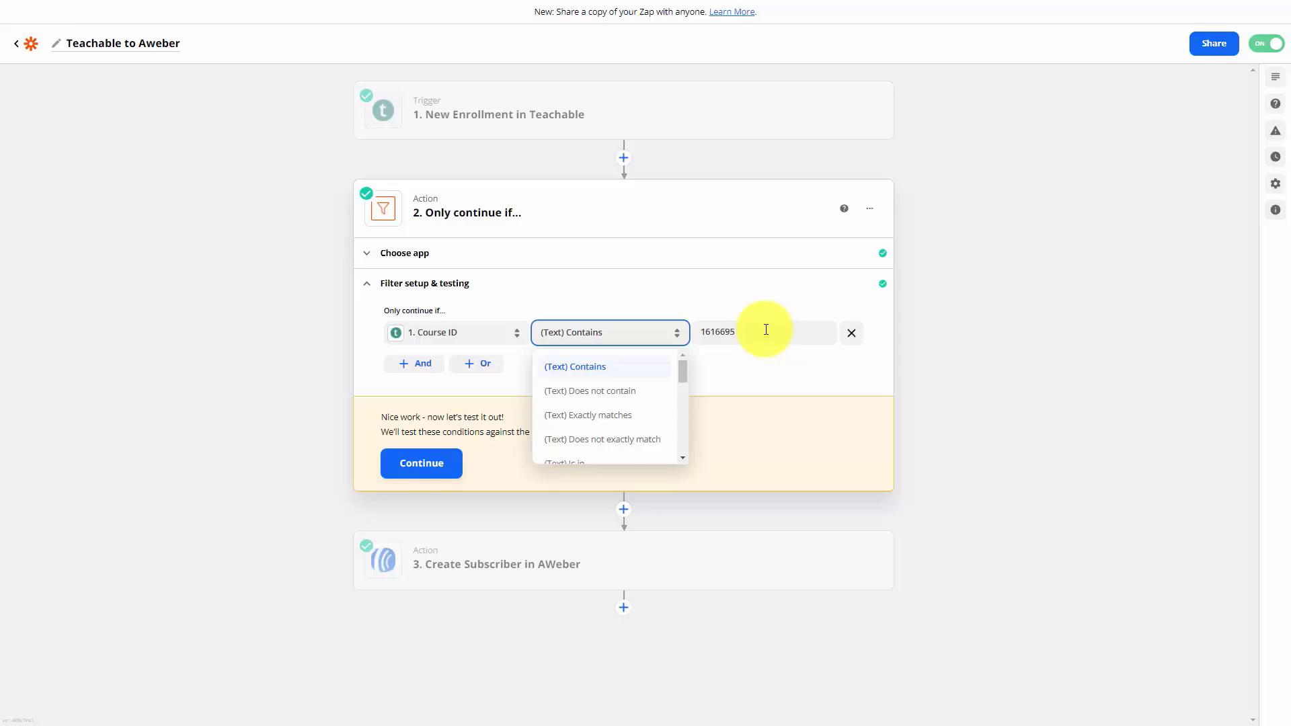
{"action": "left_click", "coordinate": [766, 329]}
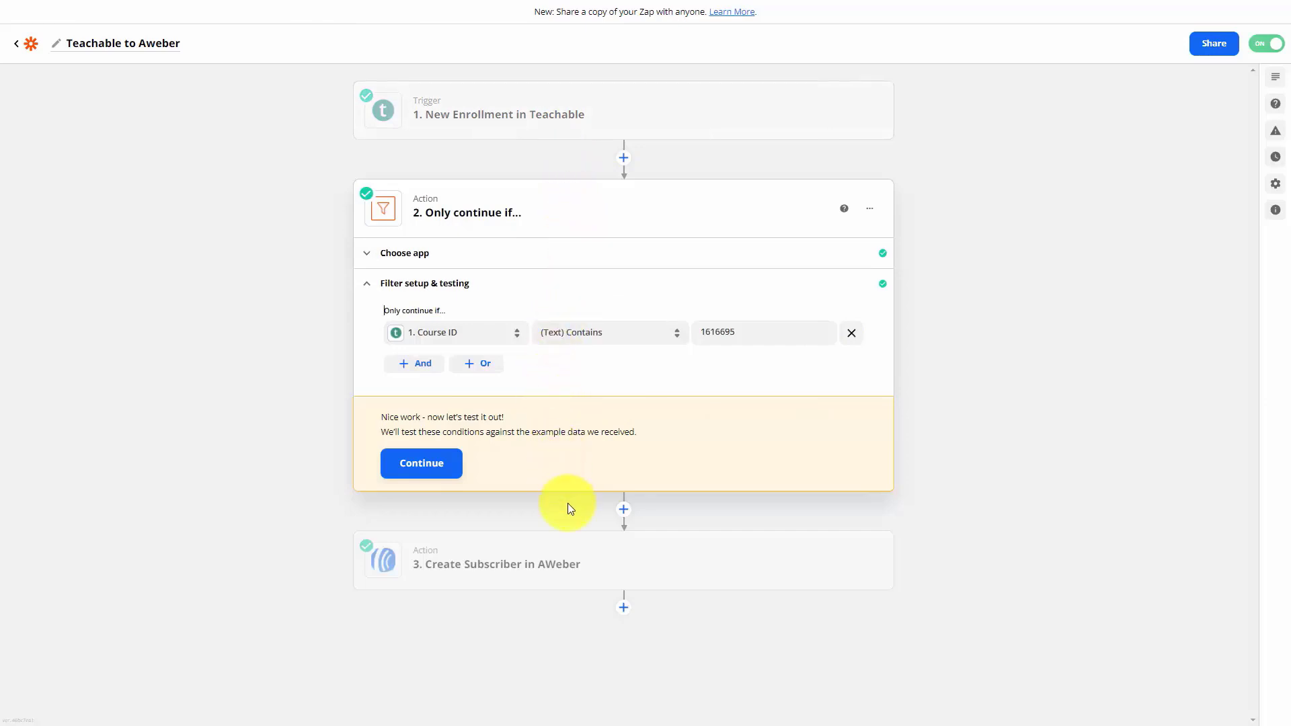
{"action": "left_click", "coordinate": [580, 525]}
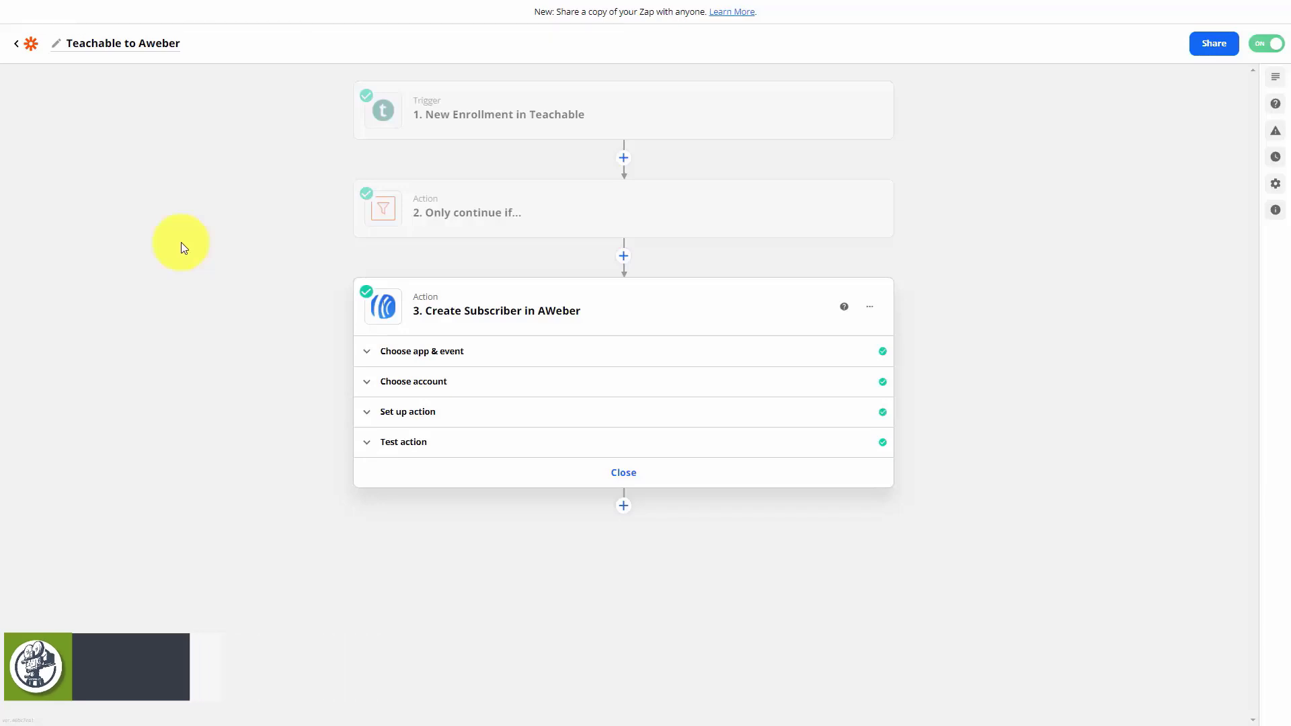
- Insert a Delay by Zapier step between the filter and the AWeber action, using the Delay For event
{"action": "left_click", "coordinate": [623, 257]}
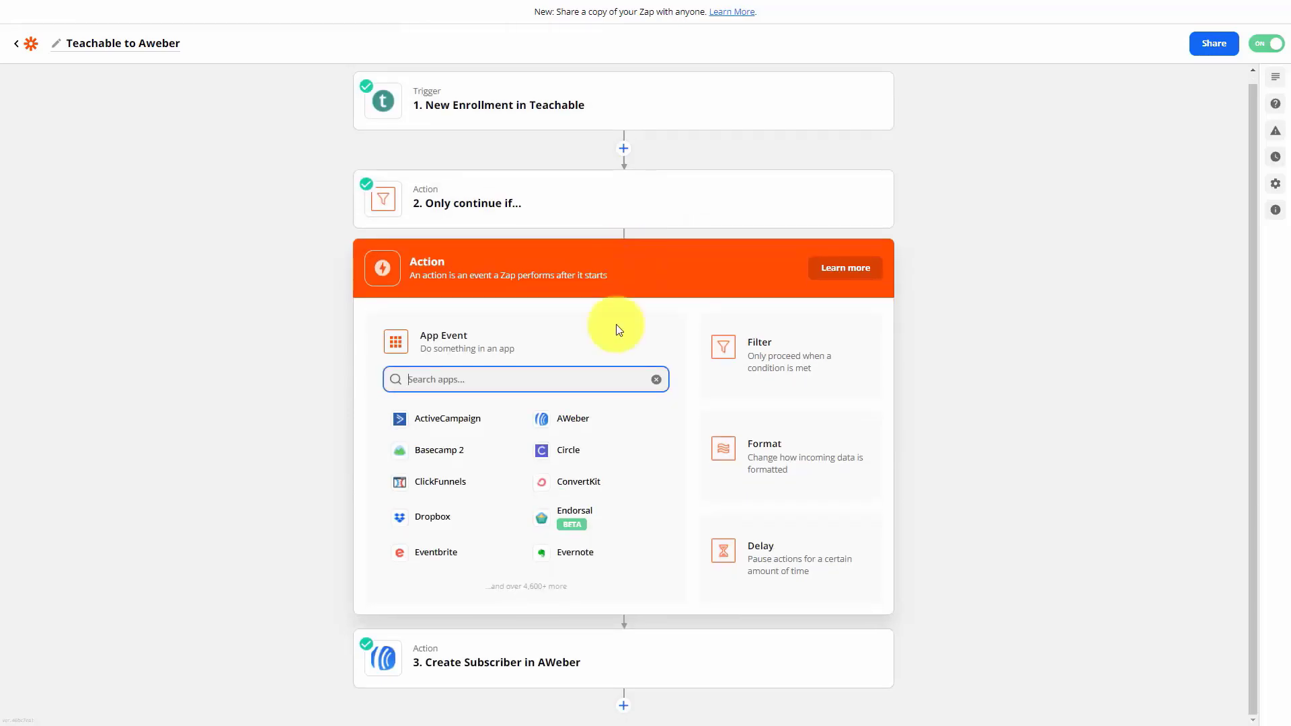
{"action": "left_click", "coordinate": [745, 561]}
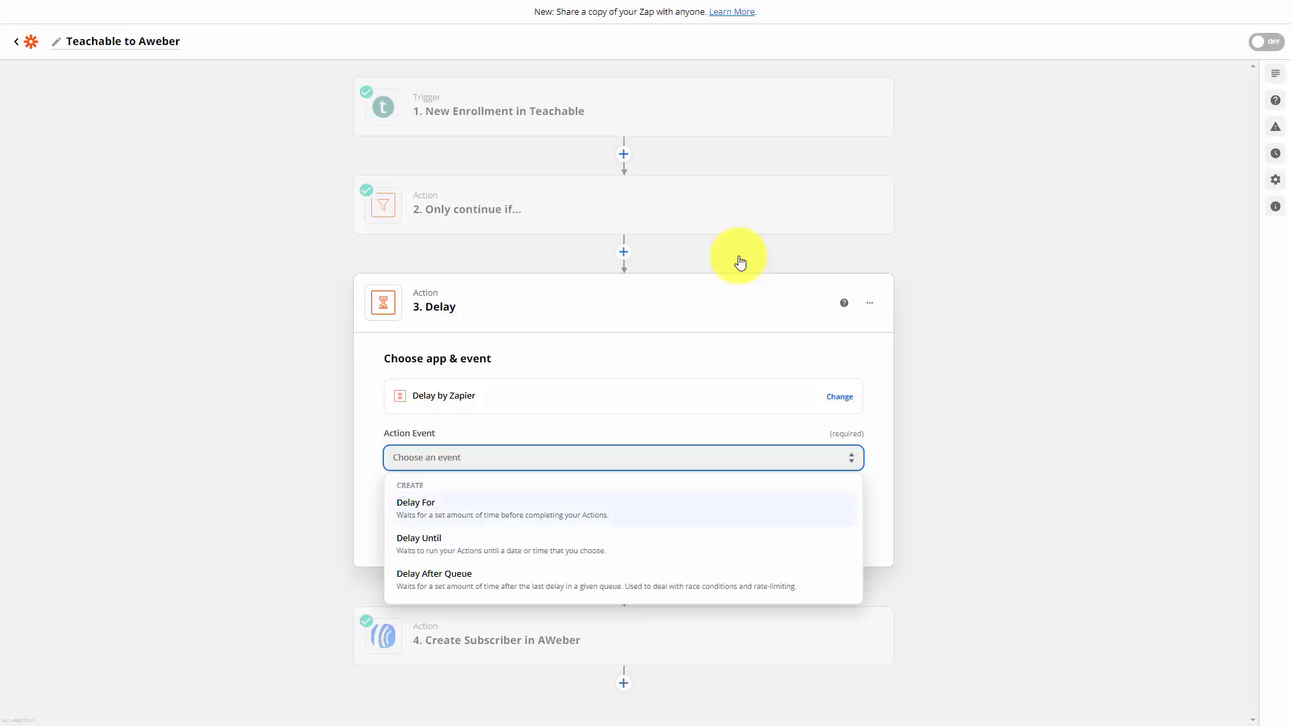
{"action": "key", "text": "Down"}
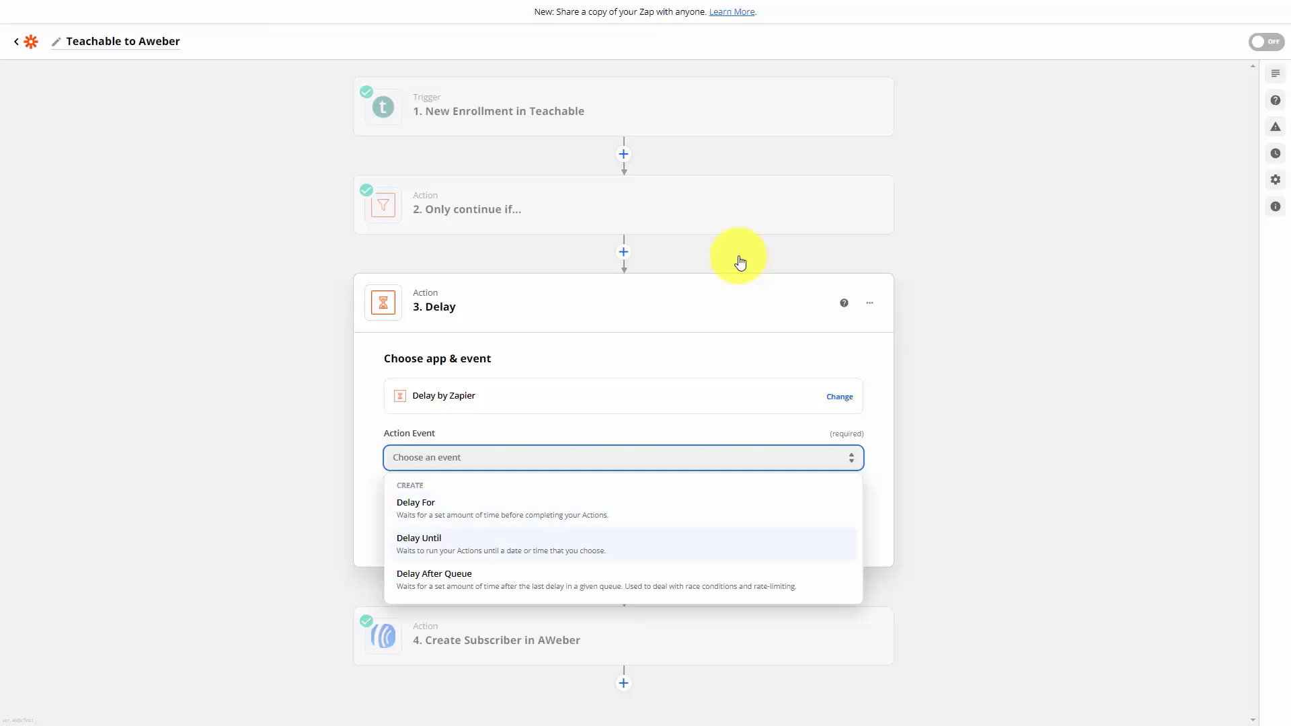
{"action": "key", "text": "Down"}
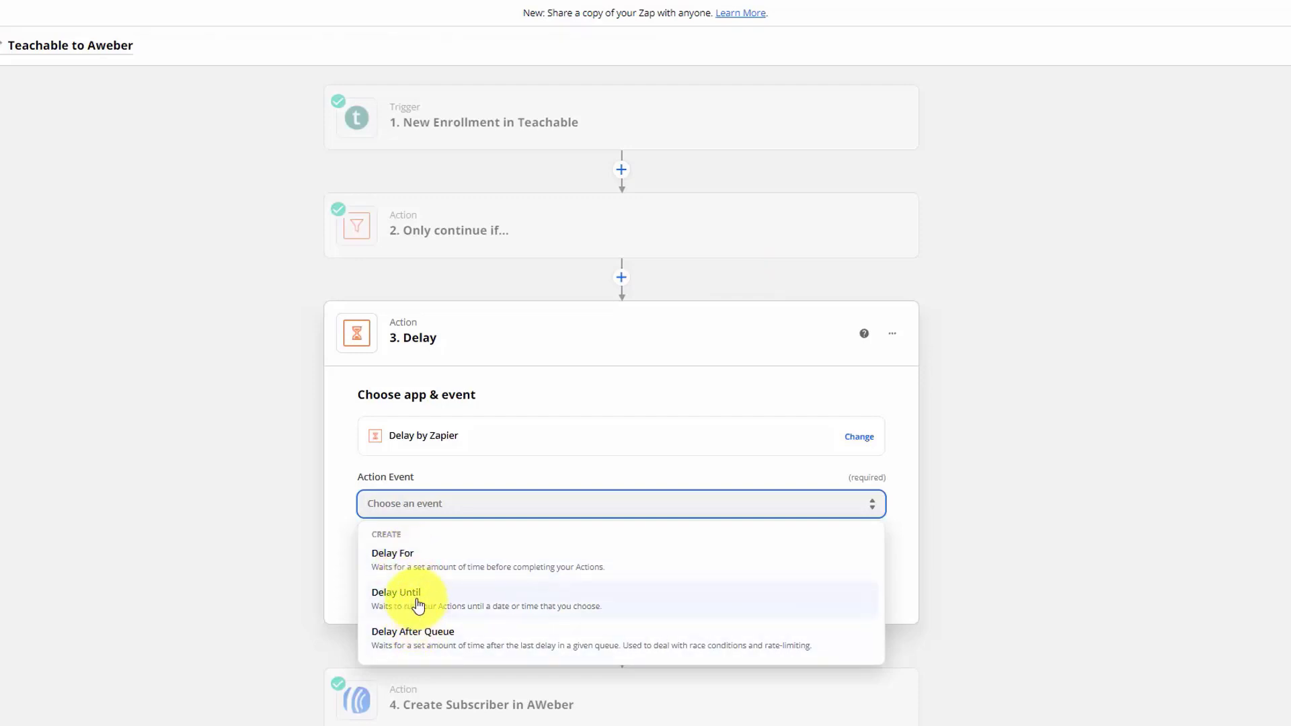
{"action": "left_click", "coordinate": [412, 563]}
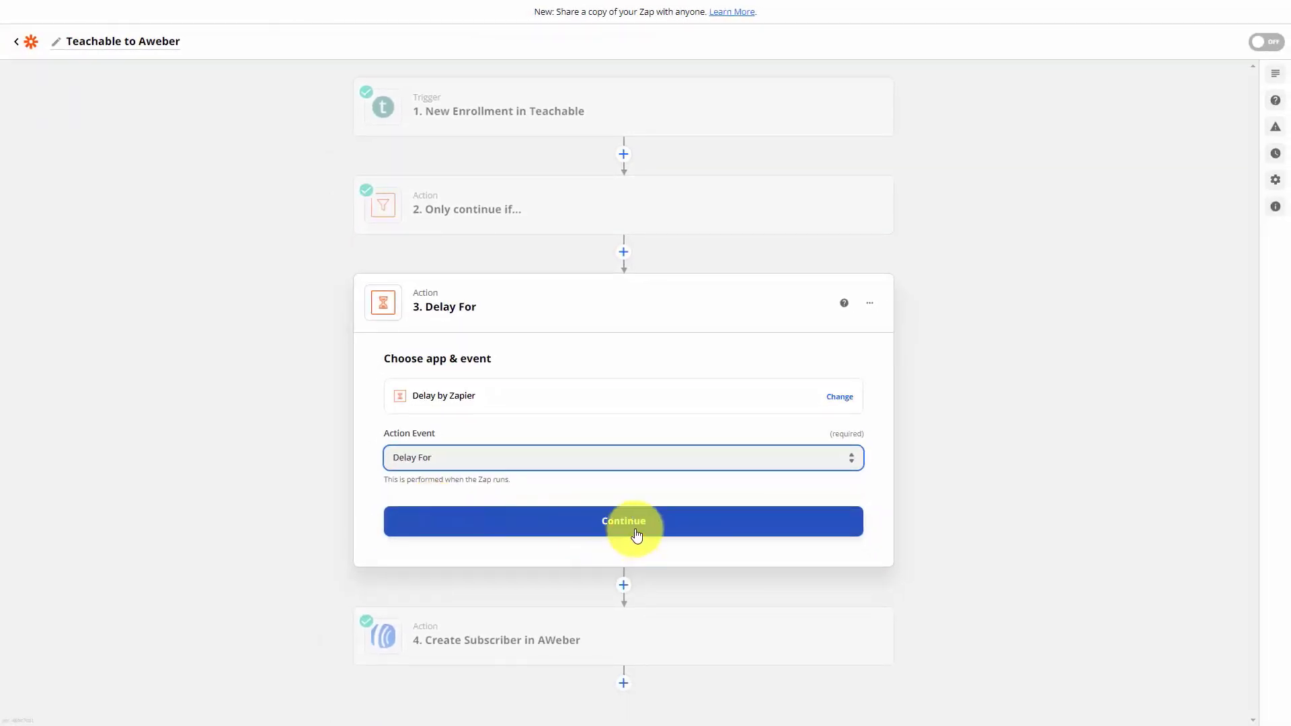
{"action": "left_click", "coordinate": [636, 531]}
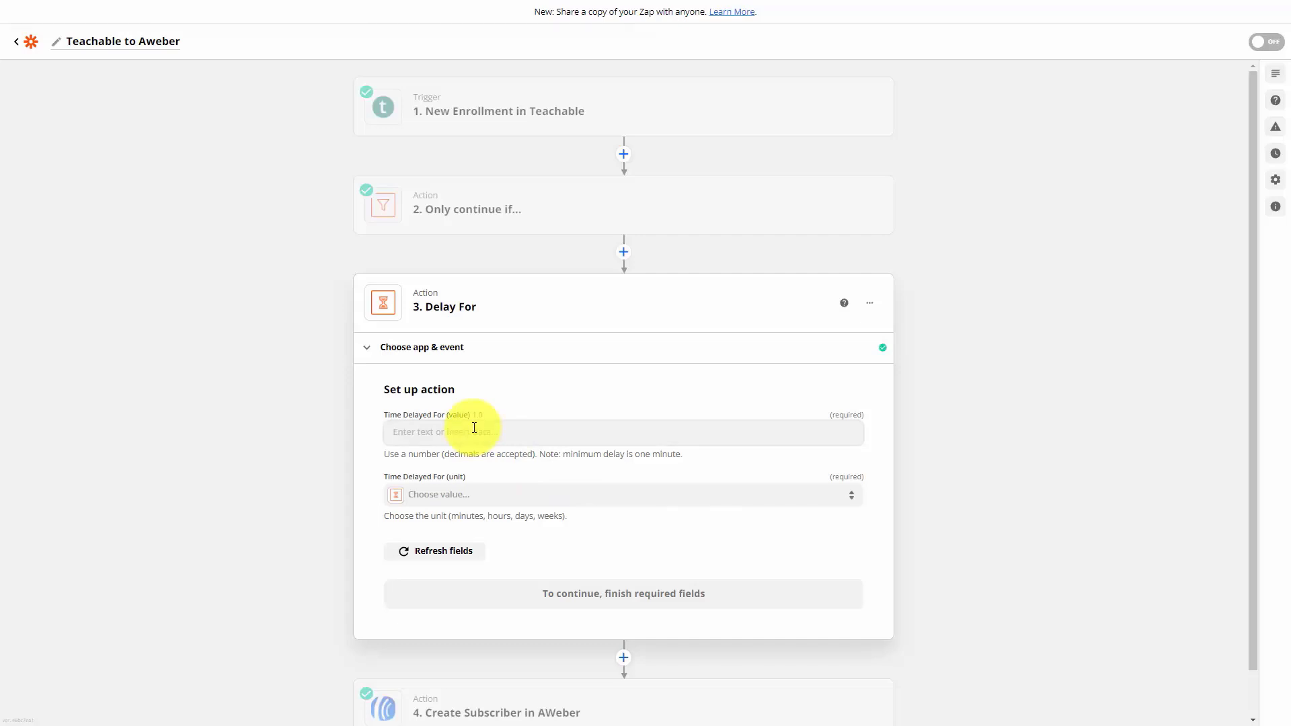
- Set the delay's time value to 1 and its unit to days, and complete the action setup
{"action": "left_click", "coordinate": [453, 502]}
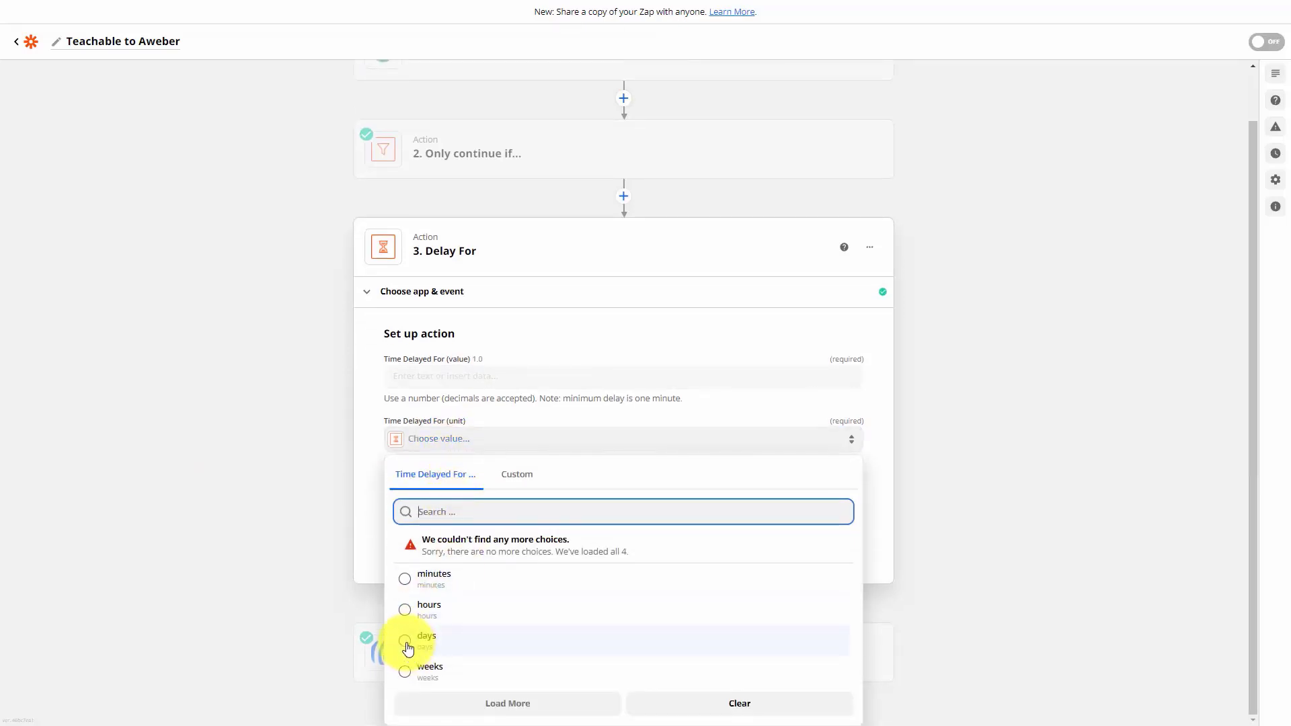
{"action": "left_click", "coordinate": [408, 645]}
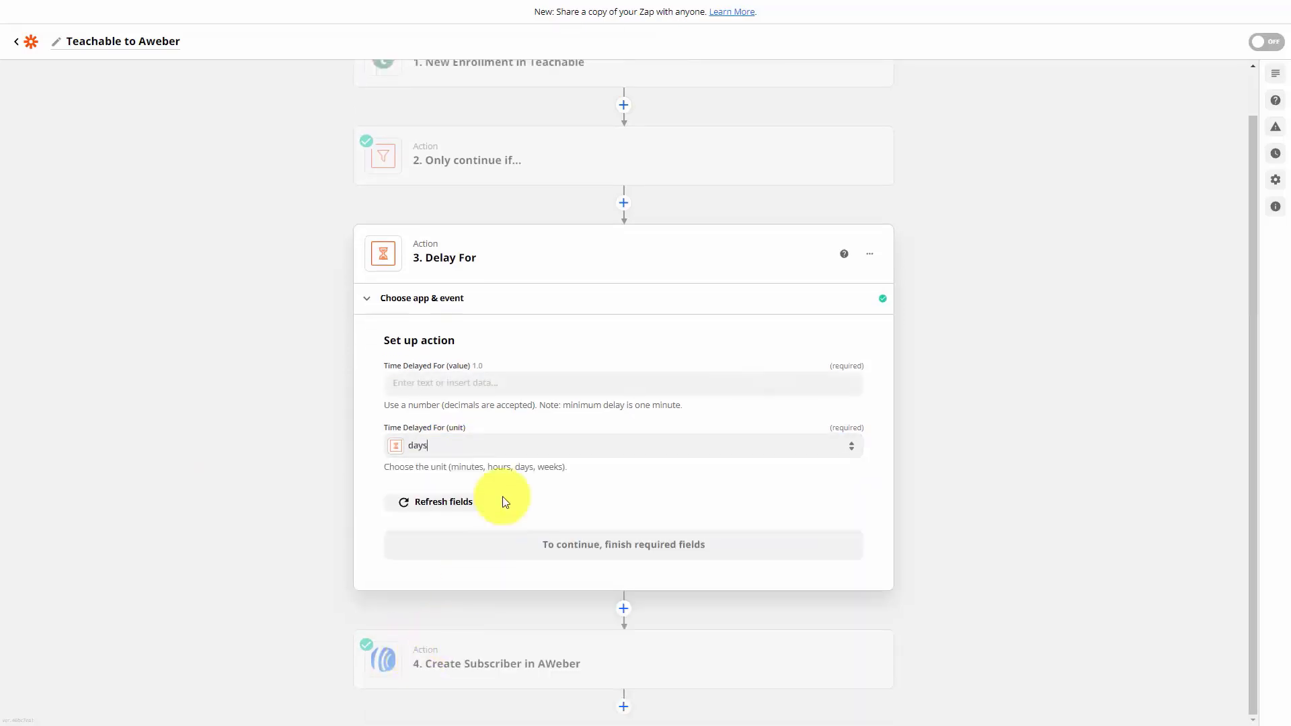
{"action": "left_click", "coordinate": [477, 384]}
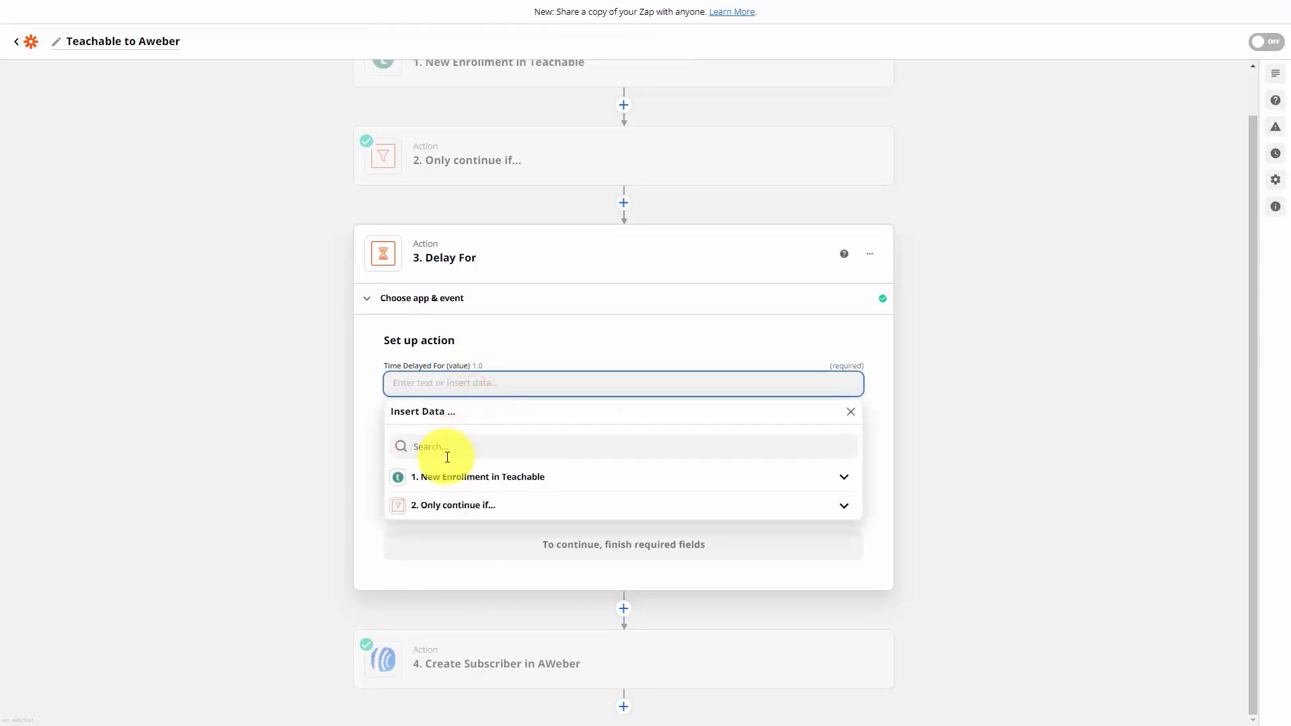
{"action": "type", "text": "1"}
{"action": "left_click", "coordinate": [293, 461]}
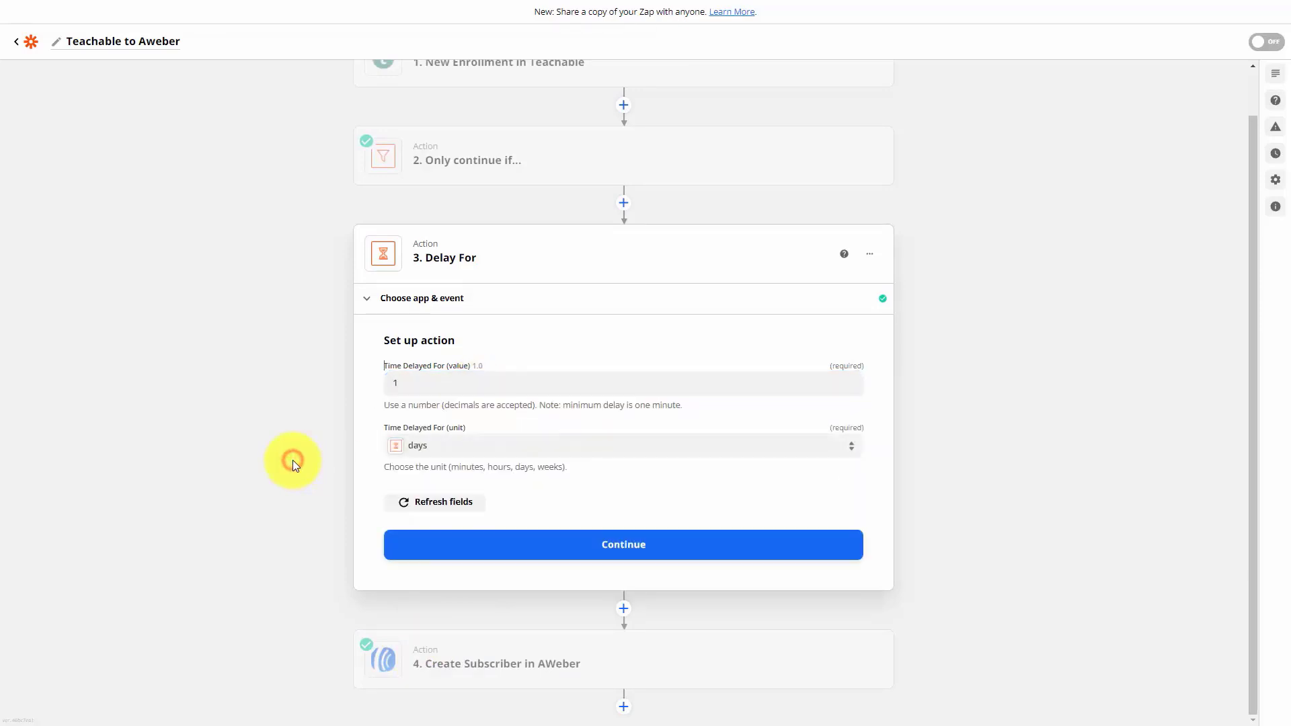
{"action": "left_click", "coordinate": [462, 448]}
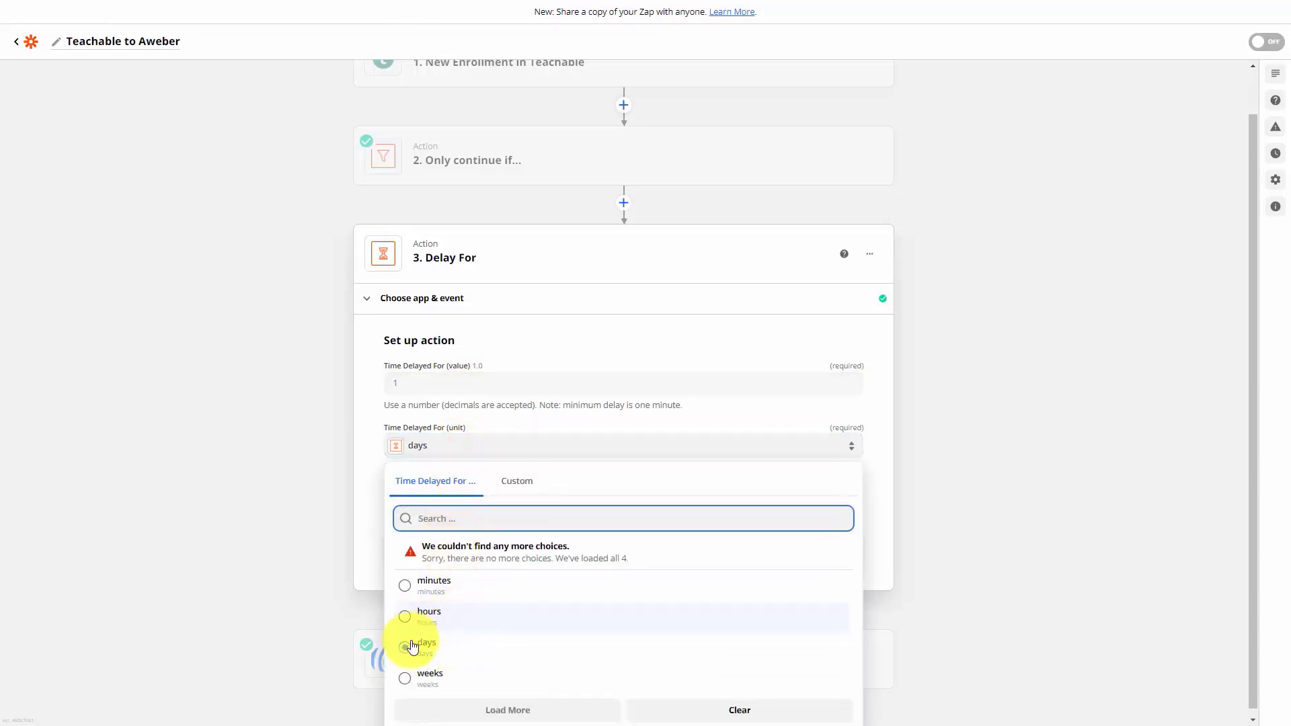
{"action": "scroll", "coordinate": [427, 660], "scroll_direction": "down", "scroll_amount": 1}
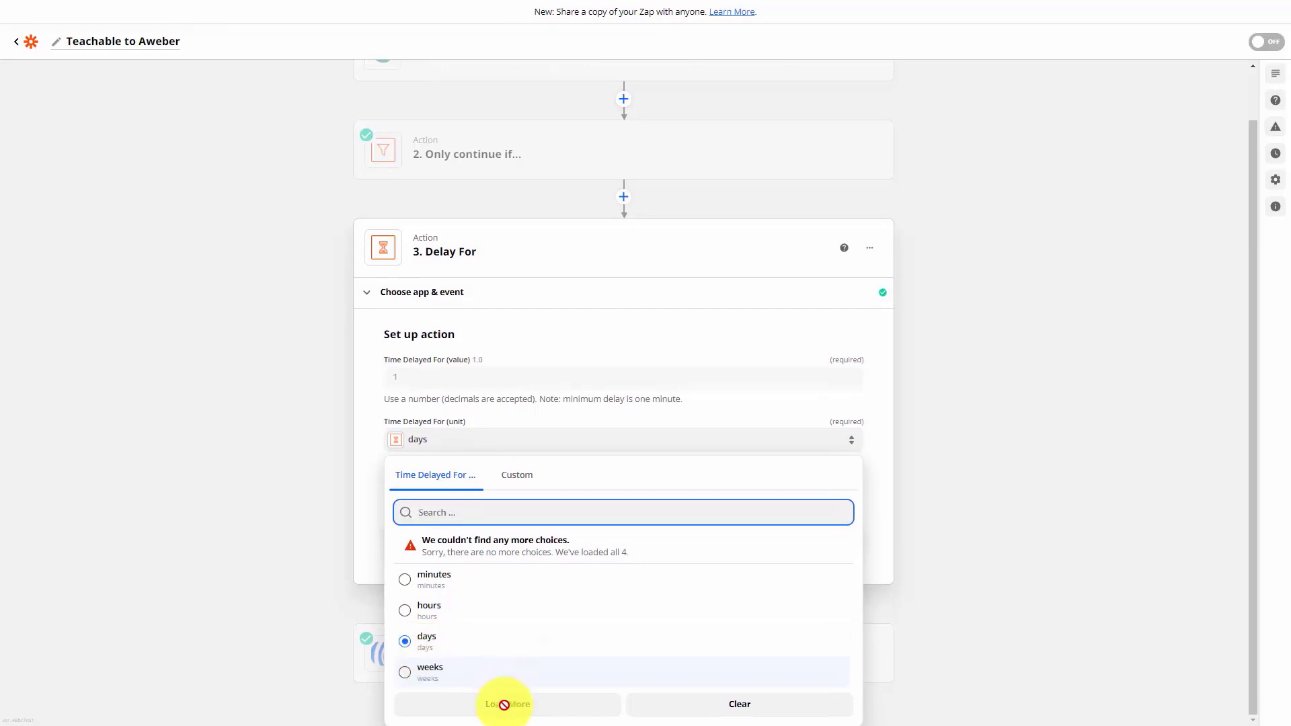
{"action": "left_click", "coordinate": [318, 531]}
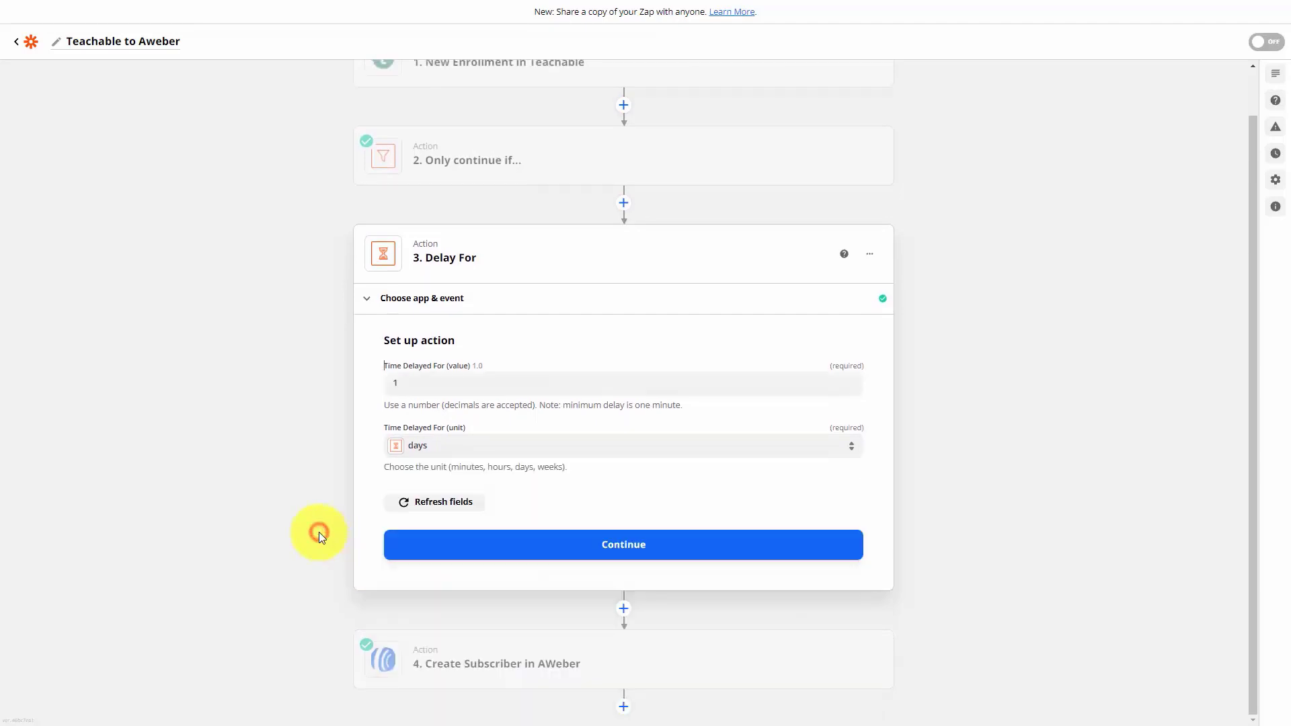
{"action": "left_click", "coordinate": [609, 550]}
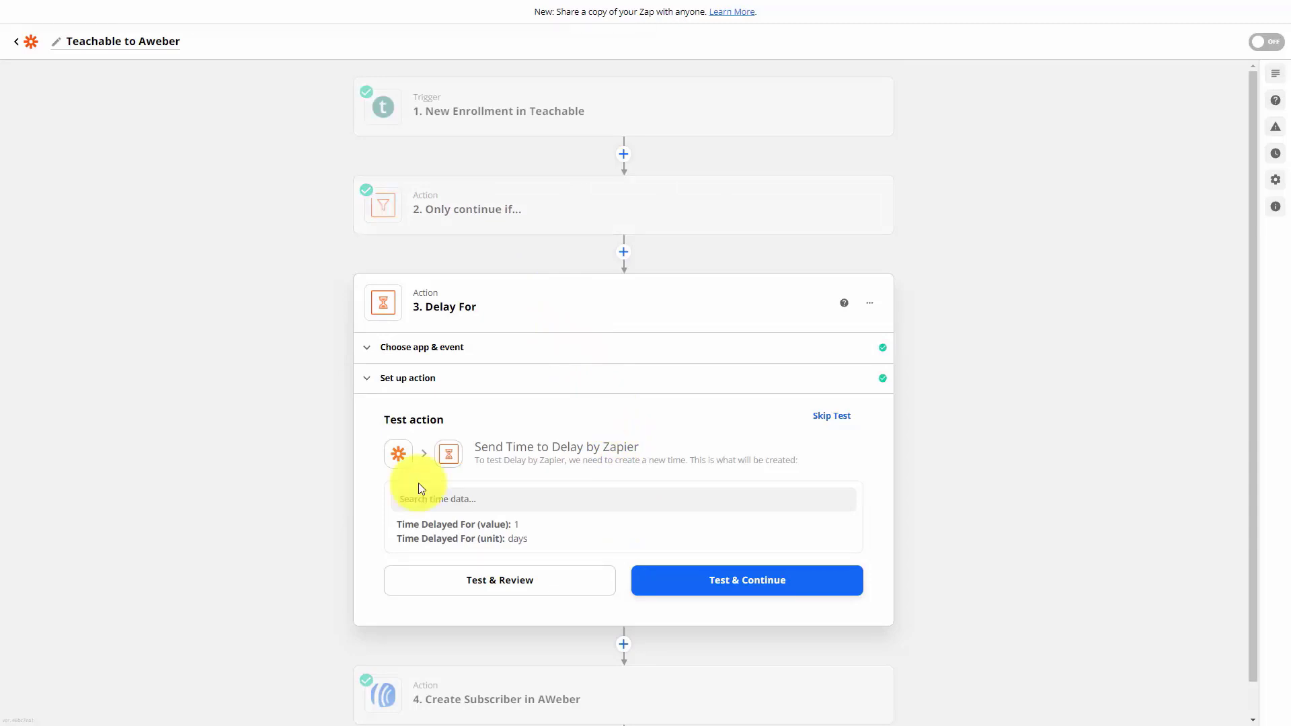
- Delete the Delay For step between the filter and the AWeber action in the "Teachable to Aweber" Zap
{"action": "left_click", "coordinate": [870, 304]}
{"action": "left_click", "coordinate": [785, 364]}
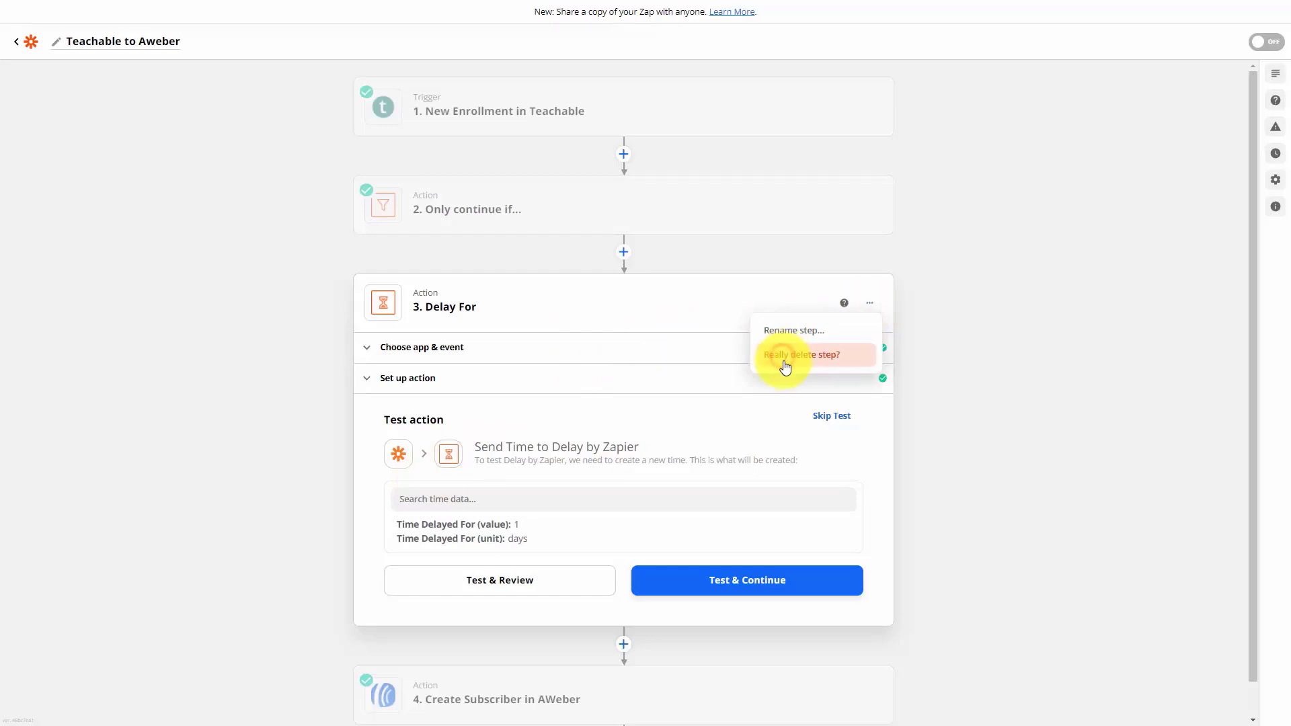
{"action": "left_click", "coordinate": [804, 356]}
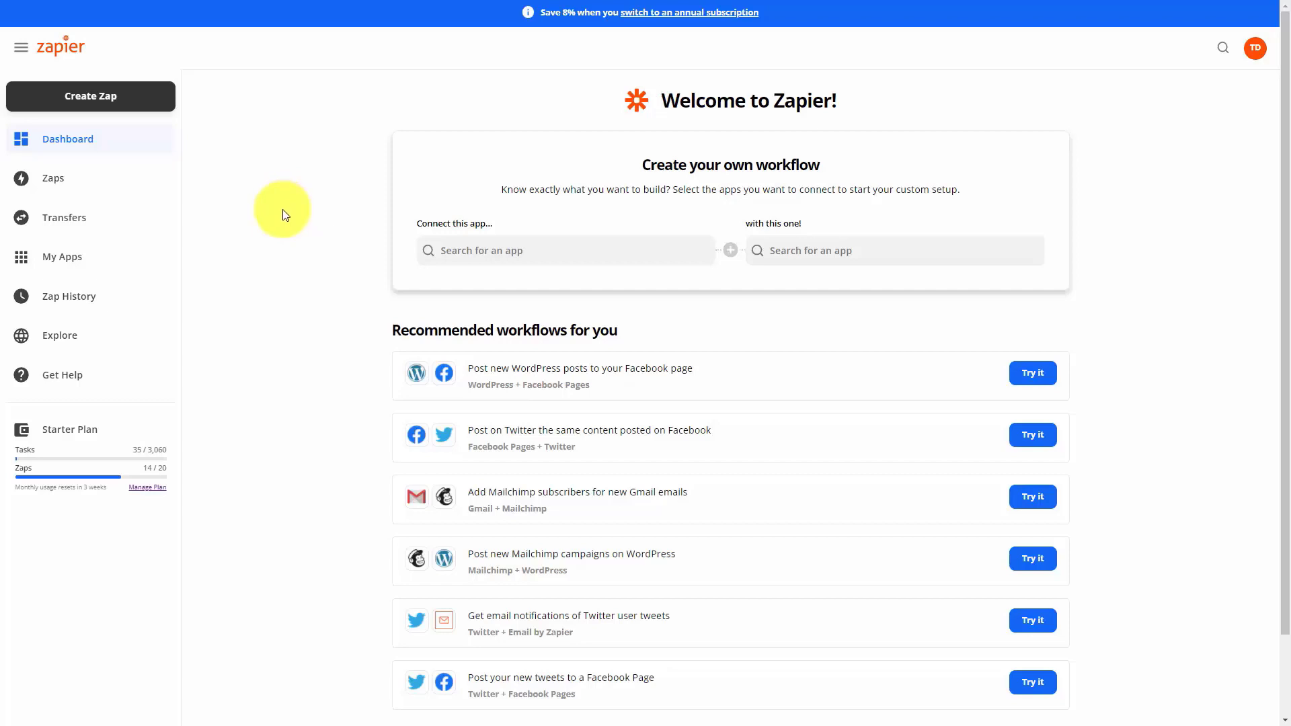
- Create a new bulk-data Transfer with Microsoft Excel as the source app and Row as the source data
{"action": "left_click", "coordinate": [64, 222]}
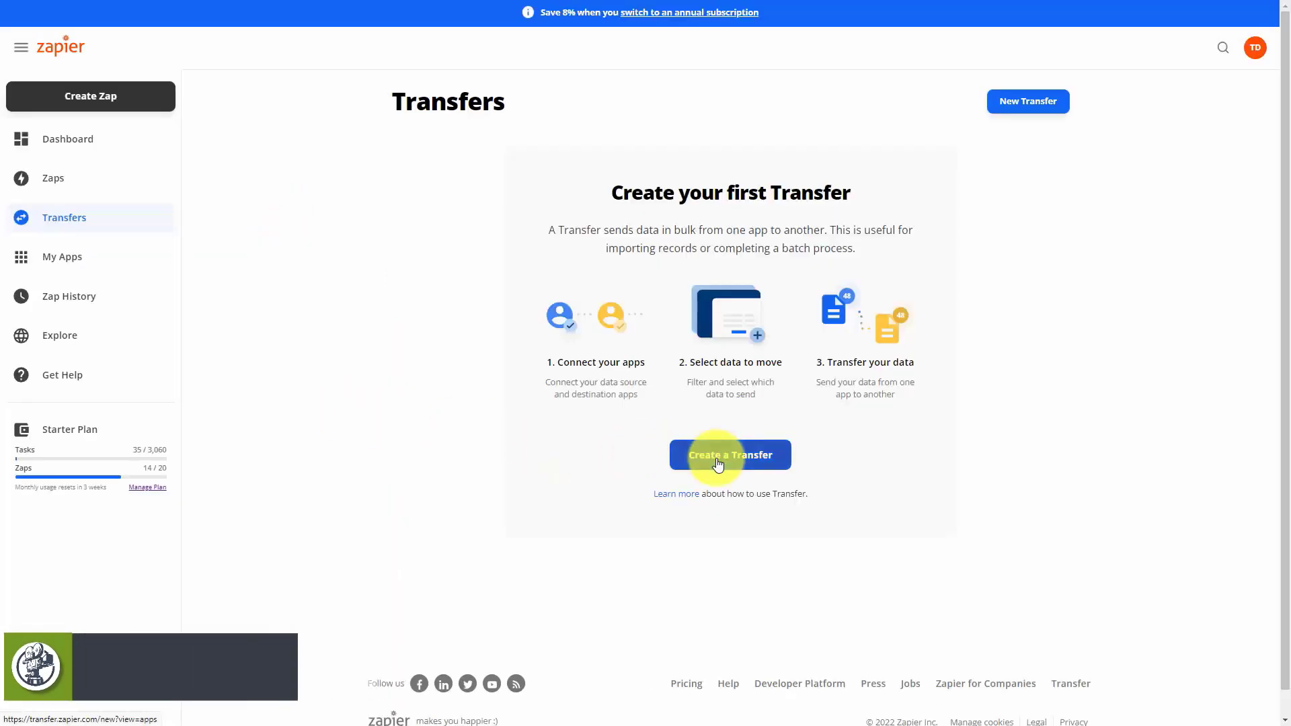
{"action": "left_click", "coordinate": [718, 465]}
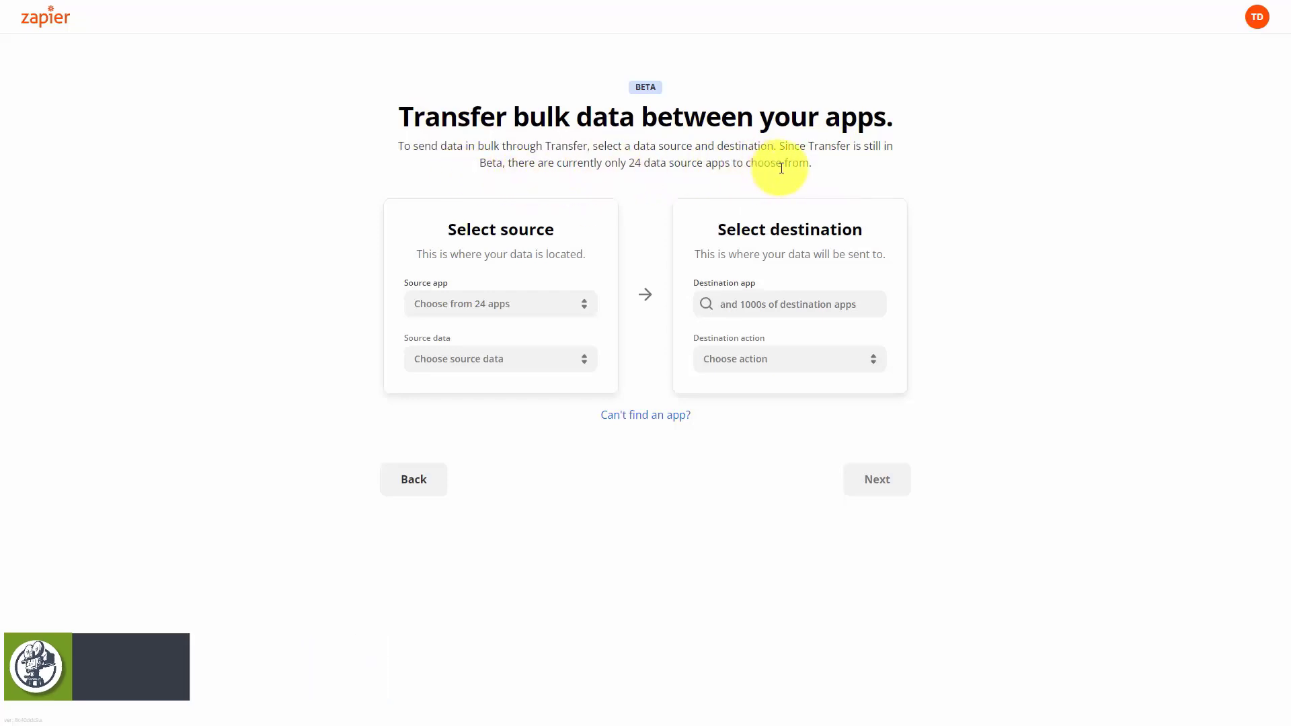
{"action": "left_click", "coordinate": [538, 305]}
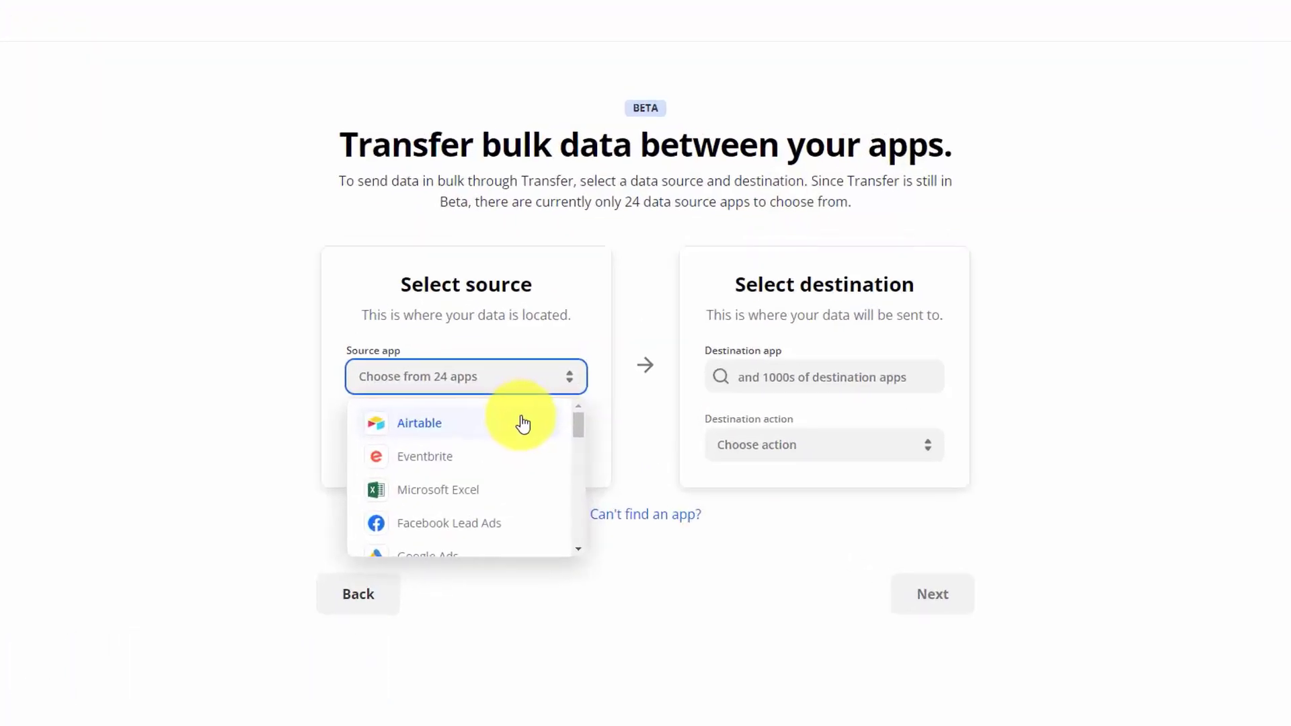
{"action": "scroll", "coordinate": [524, 423], "scroll_direction": "down", "scroll_amount": 5}
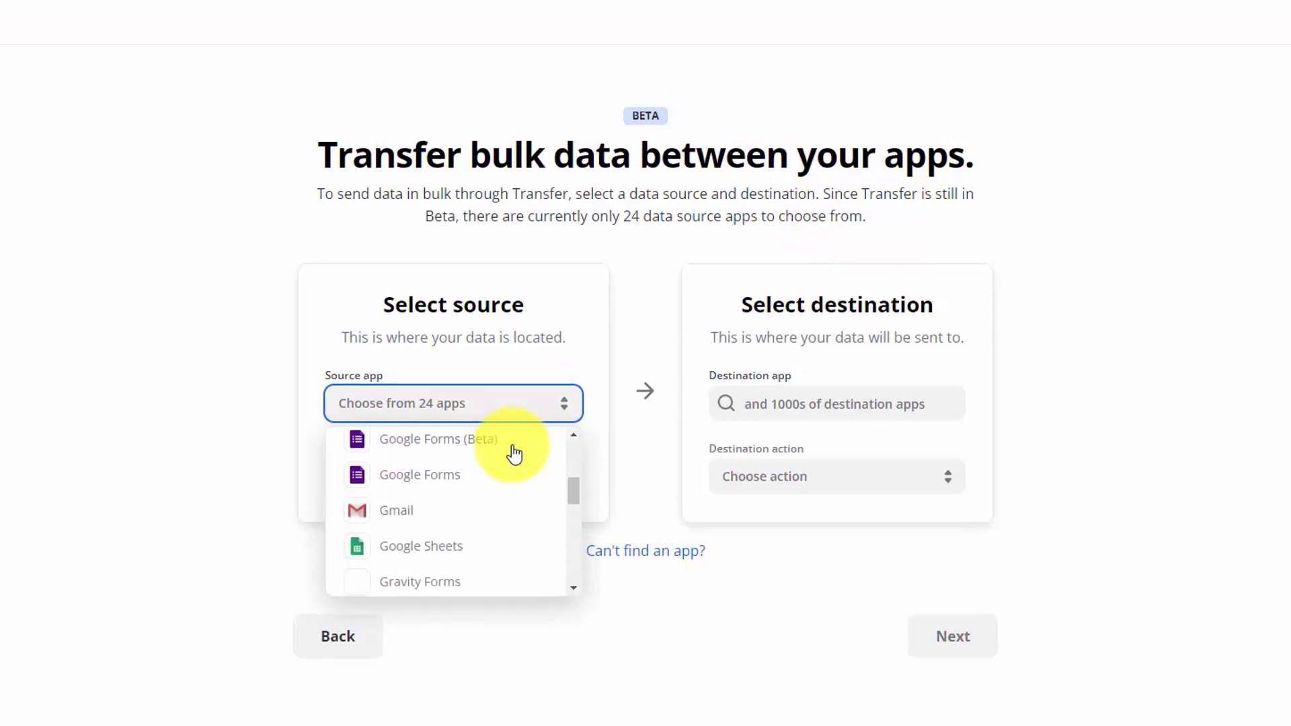
{"action": "scroll", "coordinate": [515, 454], "scroll_direction": "down", "scroll_amount": 1}
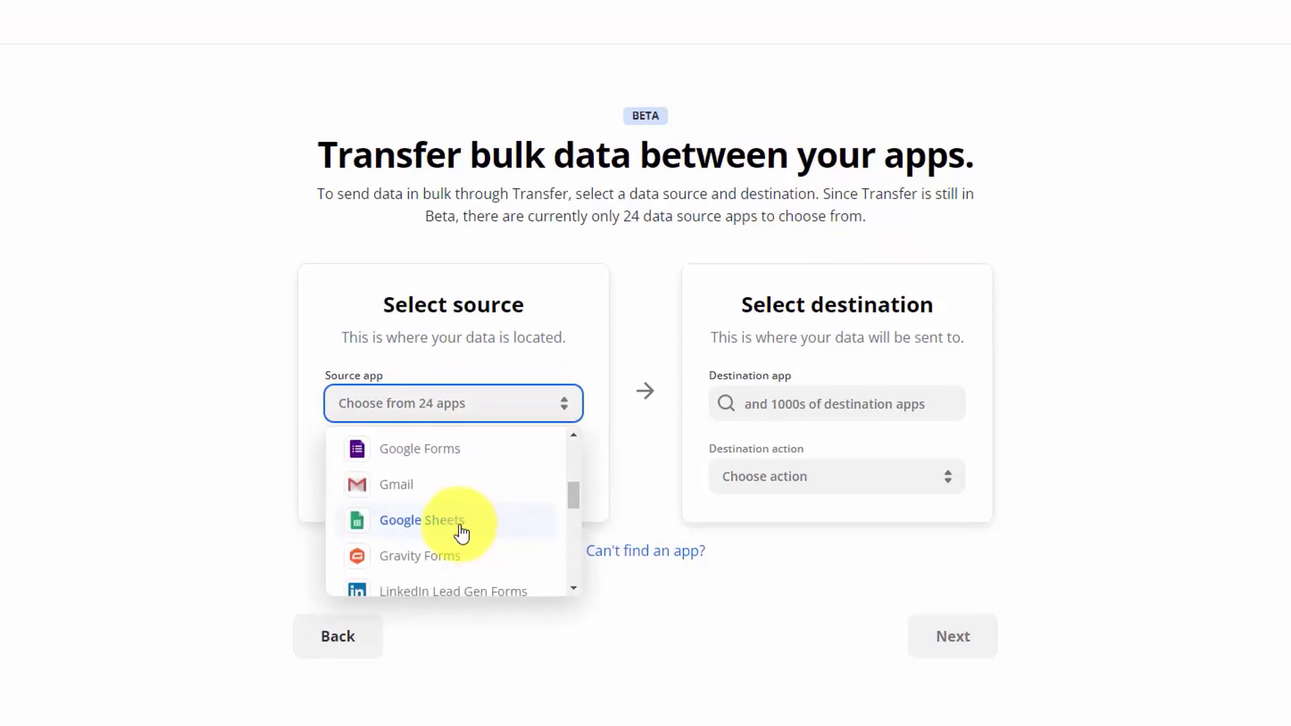
{"action": "scroll", "coordinate": [462, 527], "scroll_direction": "up", "scroll_amount": 4}
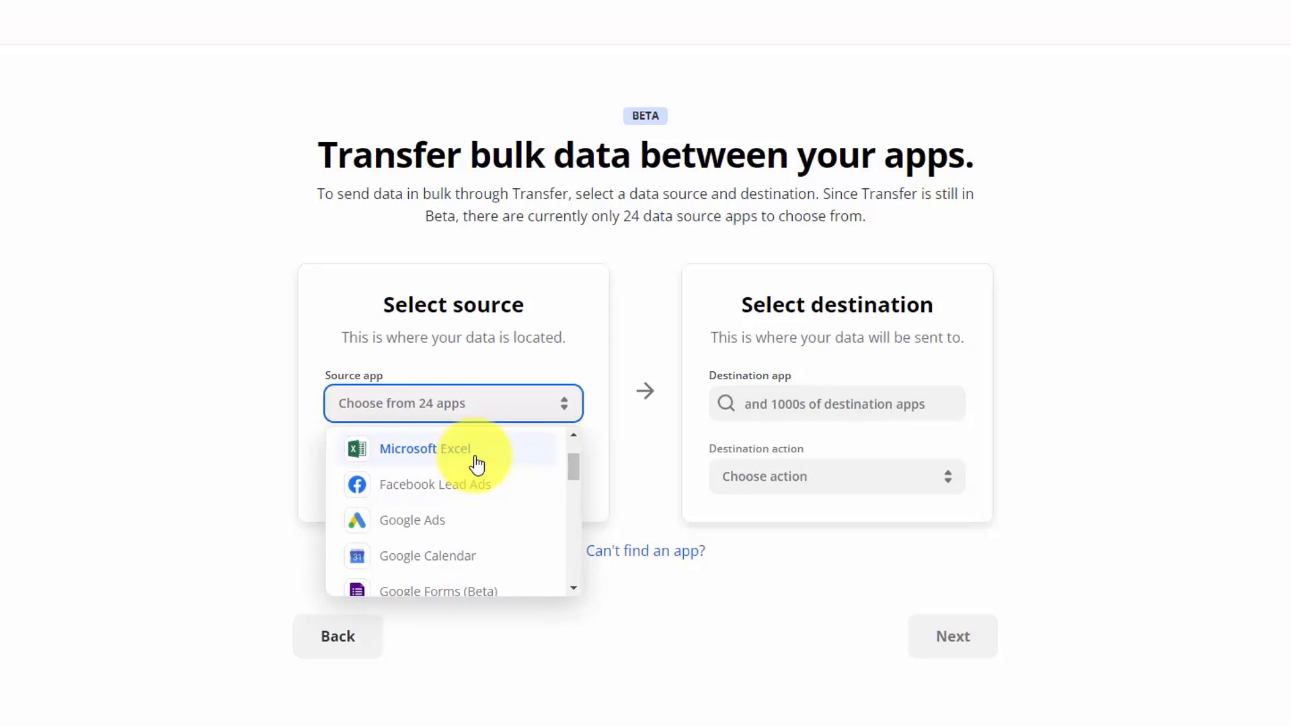
{"action": "scroll", "coordinate": [477, 464], "scroll_direction": "down", "scroll_amount": 10}
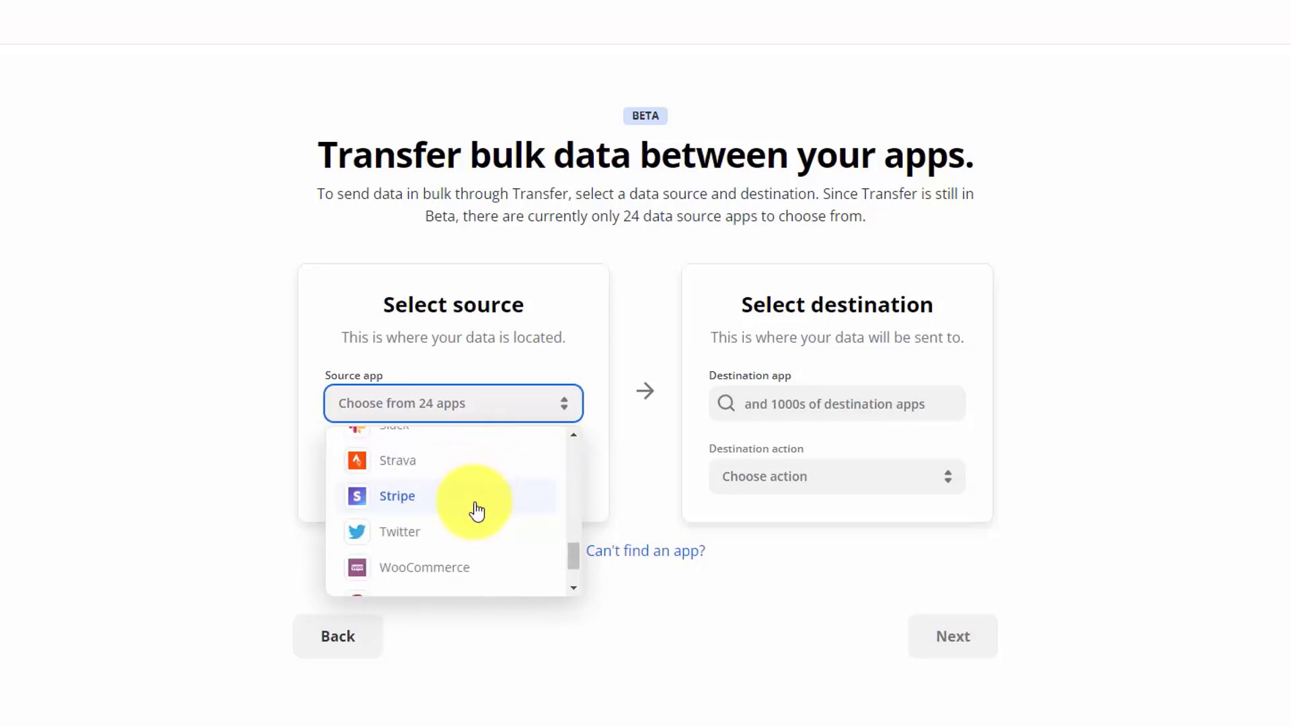
{"action": "scroll", "coordinate": [477, 513], "scroll_direction": "down", "scroll_amount": 1}
{"action": "scroll", "coordinate": [478, 528], "scroll_direction": "down", "scroll_amount": 1}
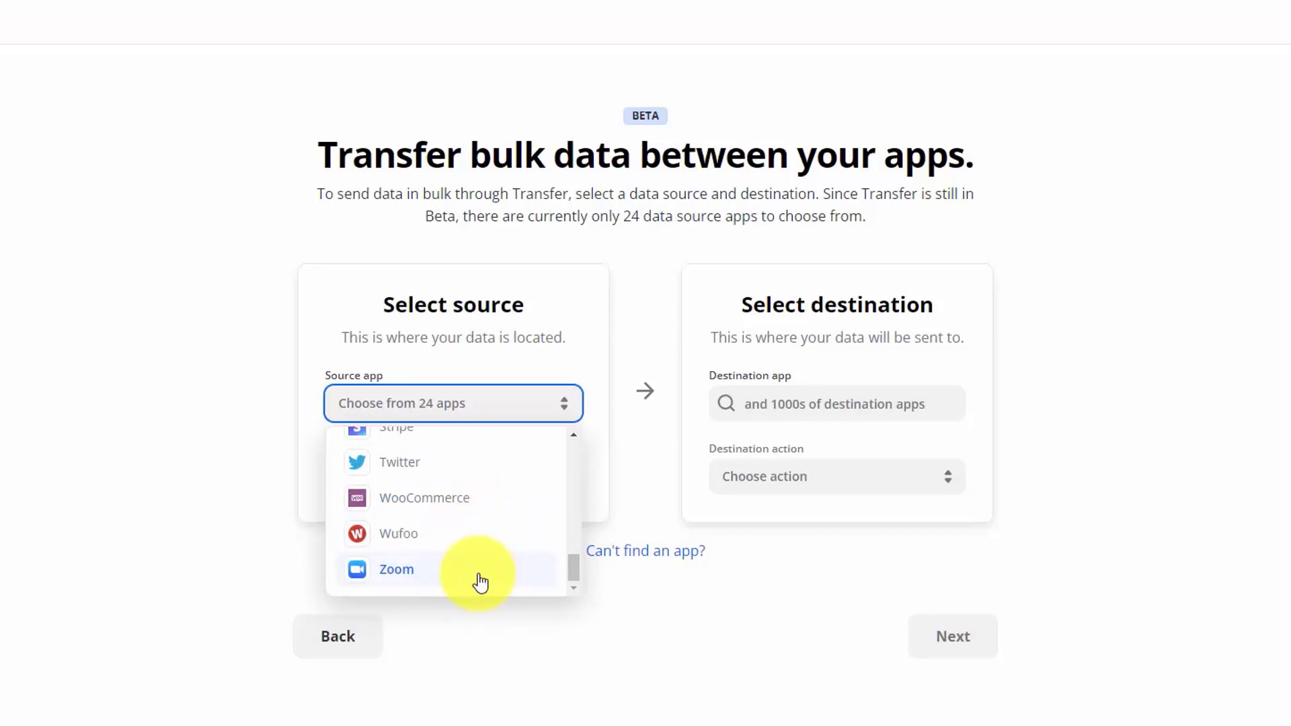
{"action": "scroll", "coordinate": [481, 583], "scroll_direction": "up", "scroll_amount": 4}
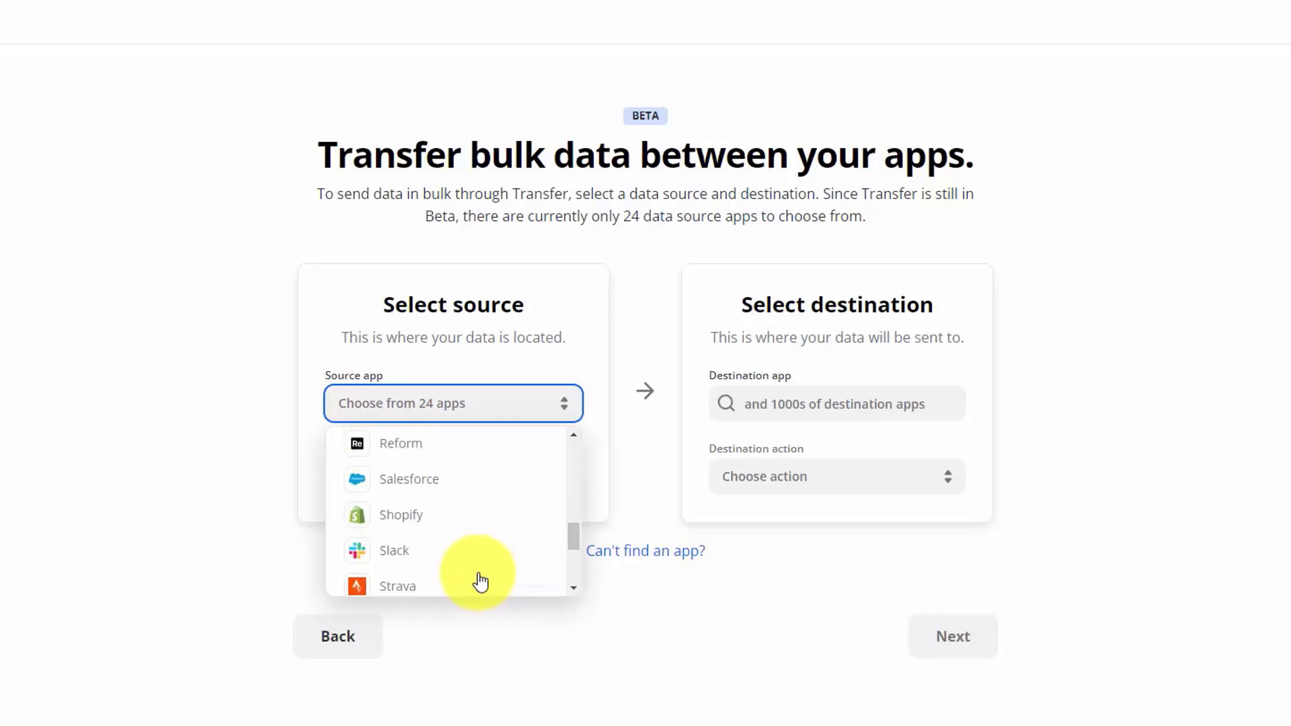
{"action": "scroll", "coordinate": [481, 580], "scroll_direction": "up", "scroll_amount": 4}
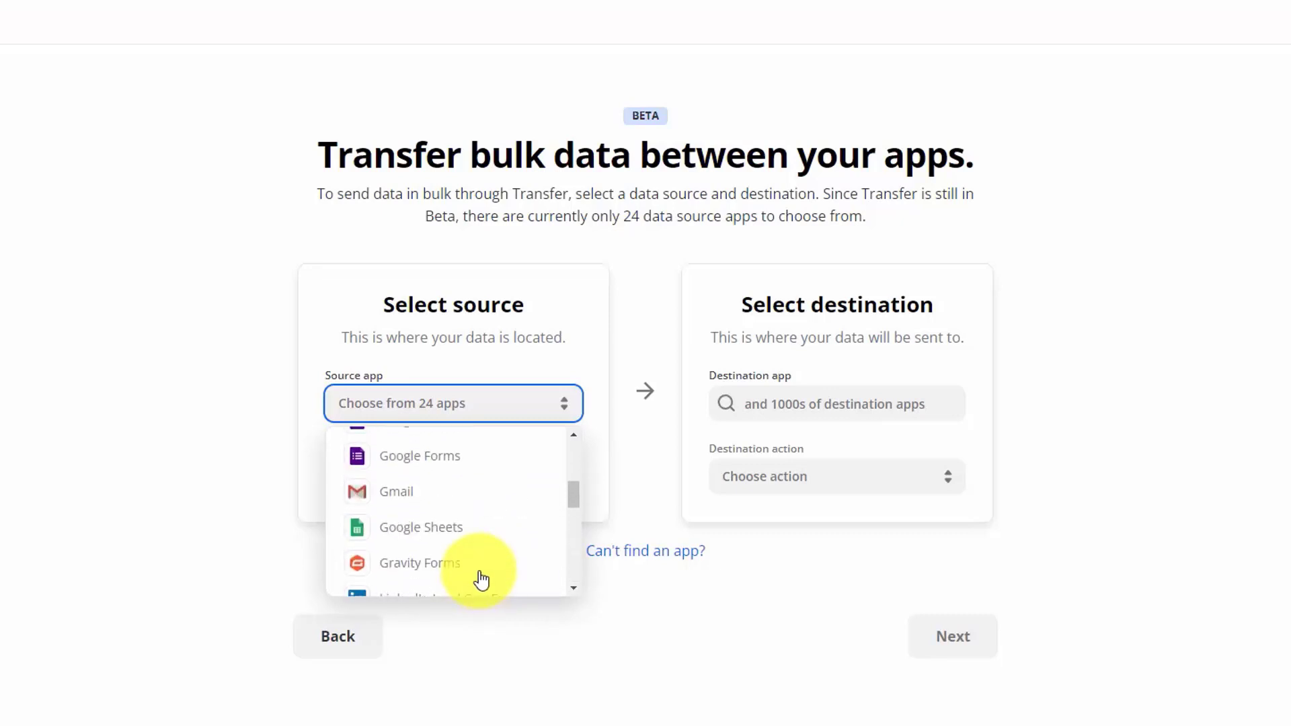
{"action": "scroll", "coordinate": [482, 580], "scroll_direction": "up", "scroll_amount": 4}
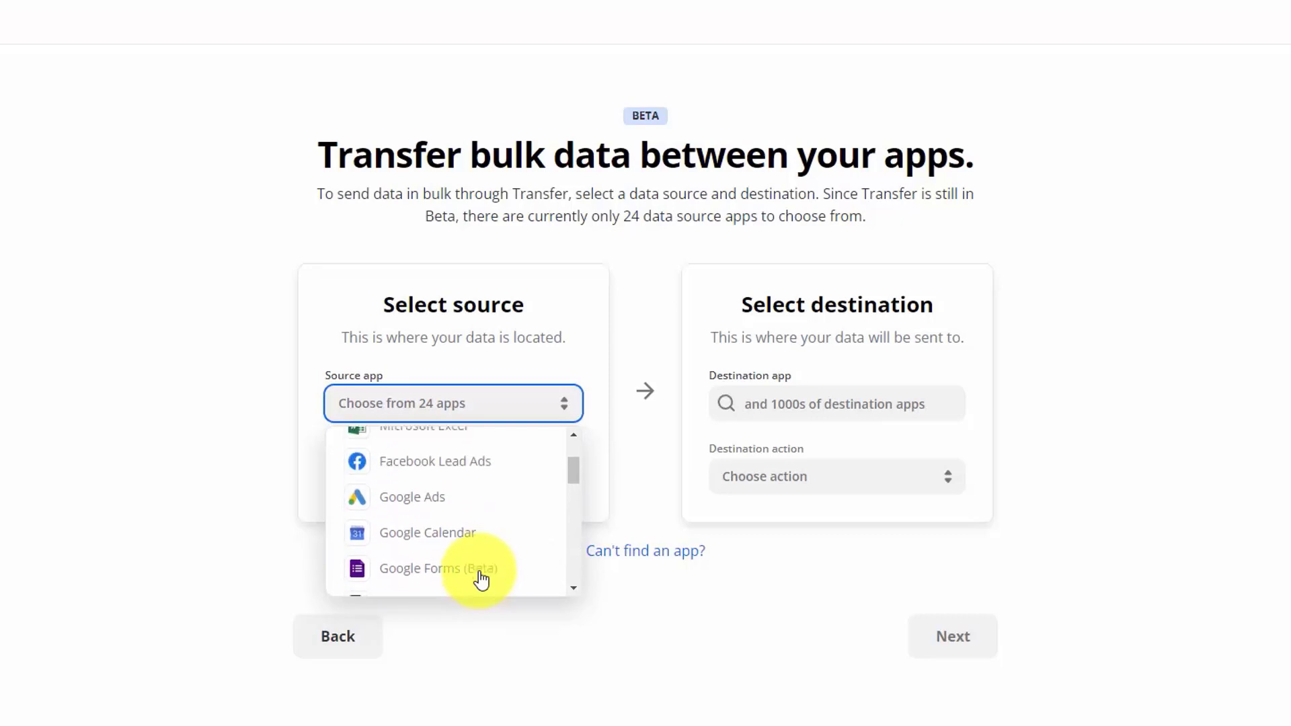
{"action": "left_click", "coordinate": [446, 510]}
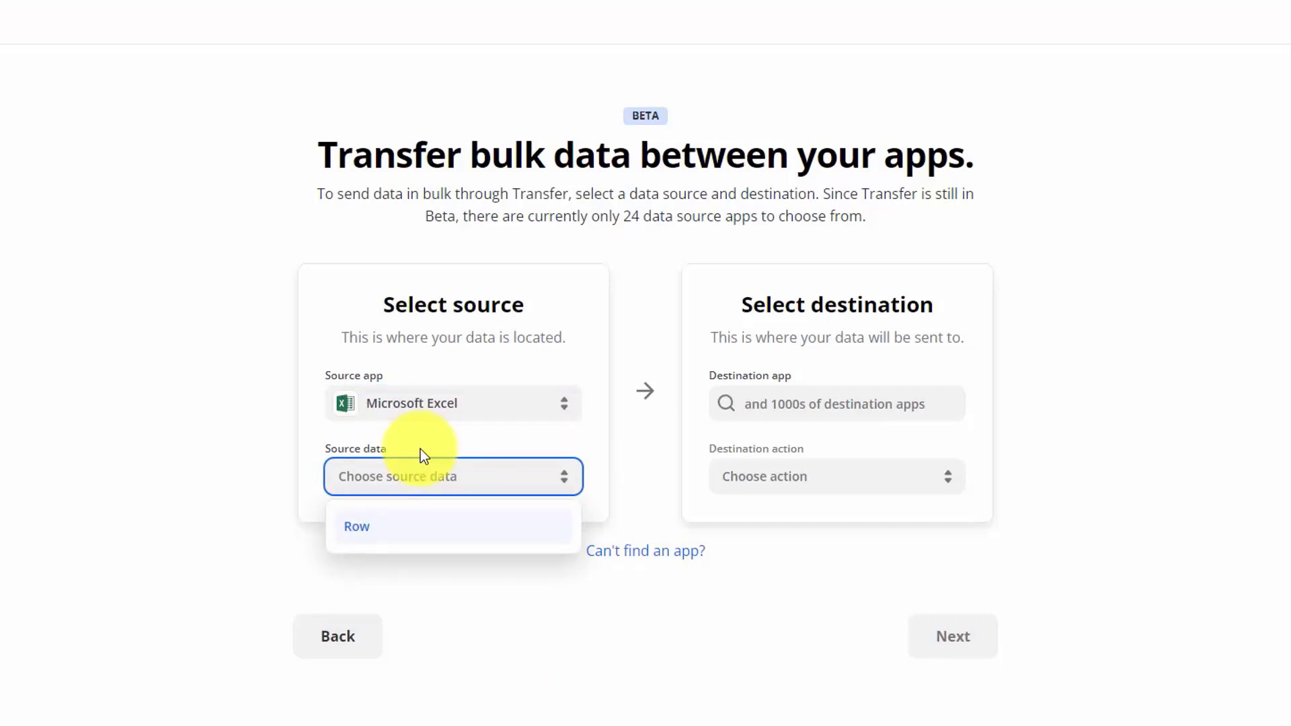
{"action": "key", "text": "Return"}
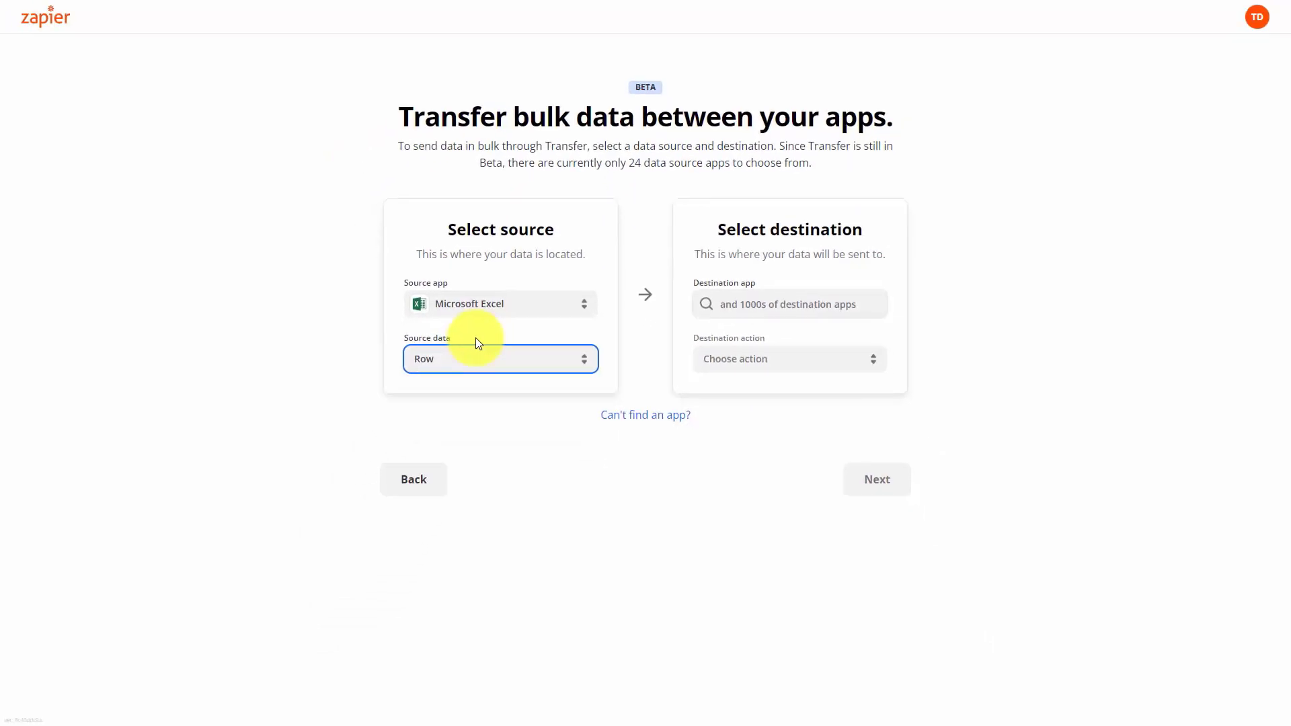
- Set the transfer's destination app to GoTo Webinar with the Create Registrant action, and proceed with the setup
{"action": "left_click", "coordinate": [703, 312]}
{"action": "type", "text": "goto"}
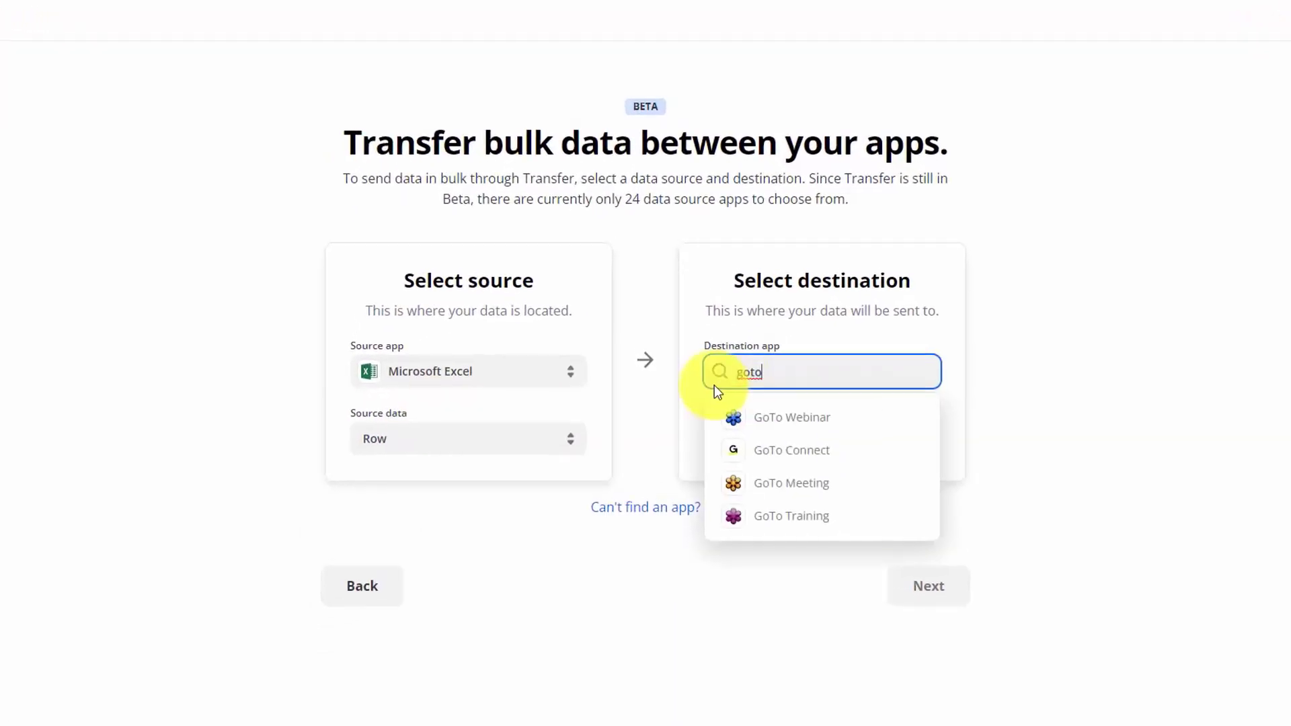
{"action": "left_click", "coordinate": [770, 427]}
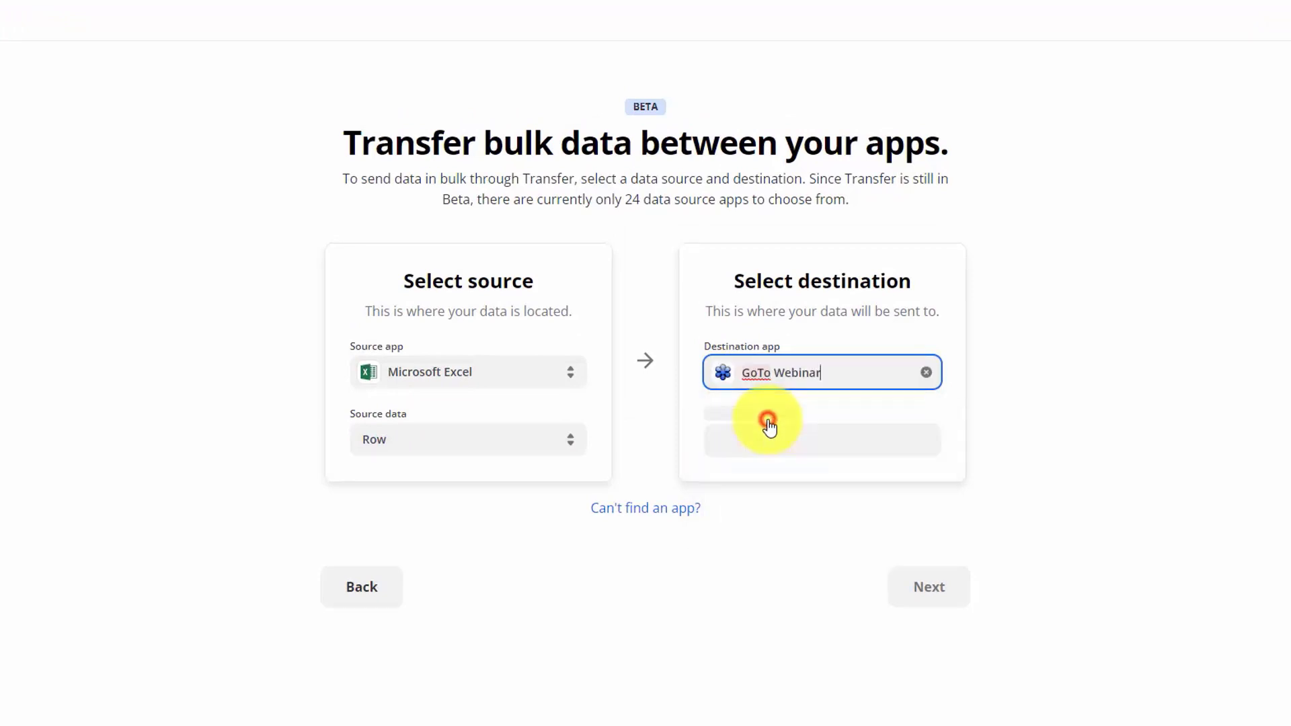
{"action": "left_click", "coordinate": [777, 446]}
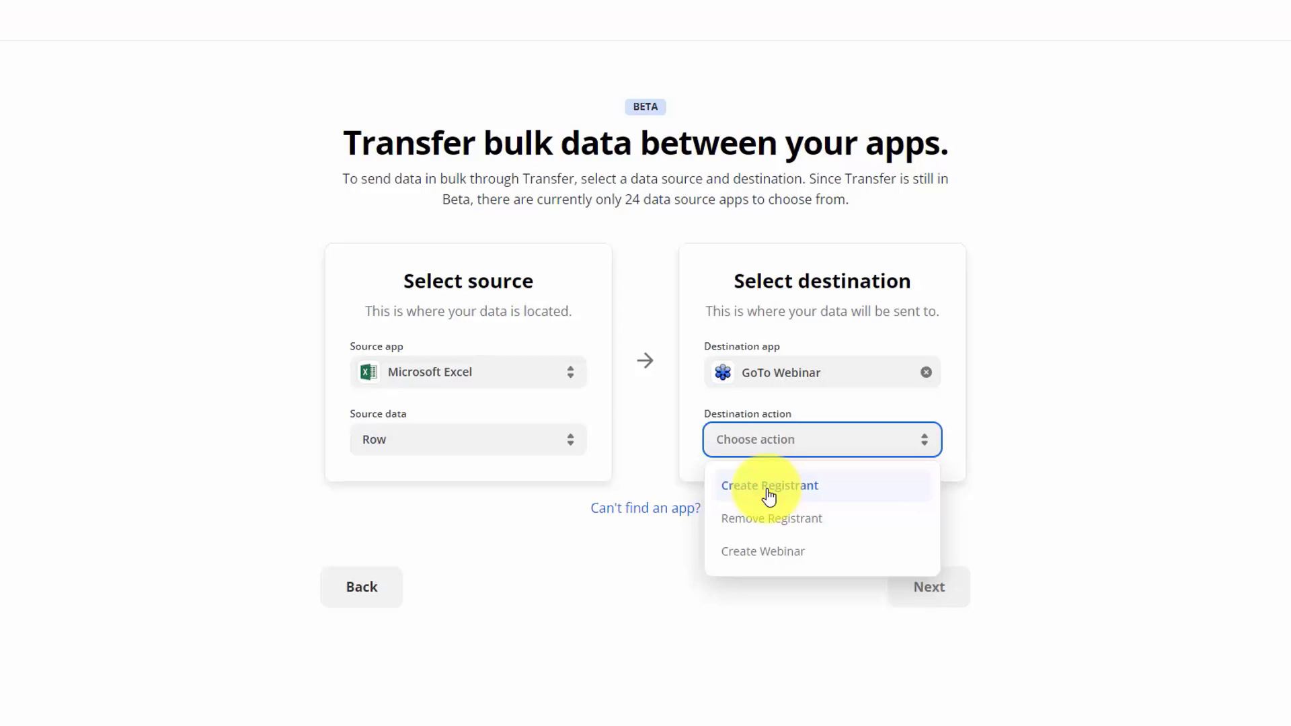
{"action": "left_click", "coordinate": [769, 487]}
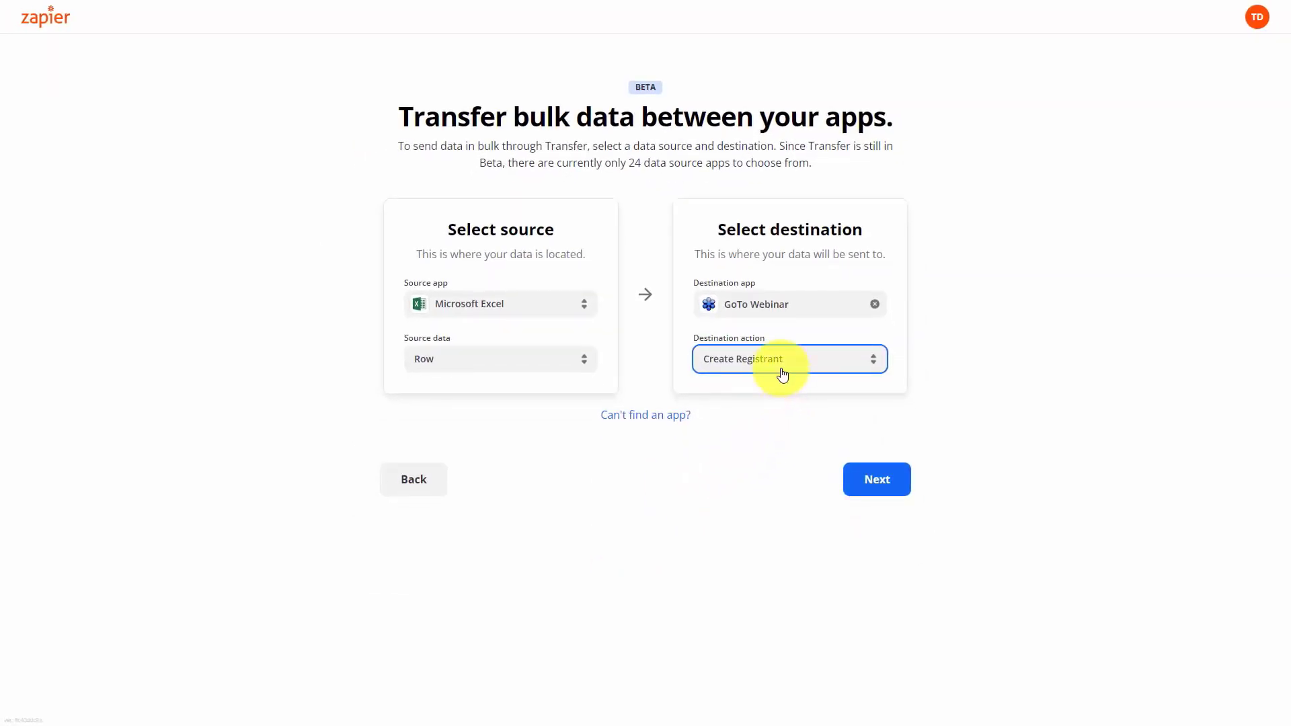
{"action": "left_click", "coordinate": [877, 486]}
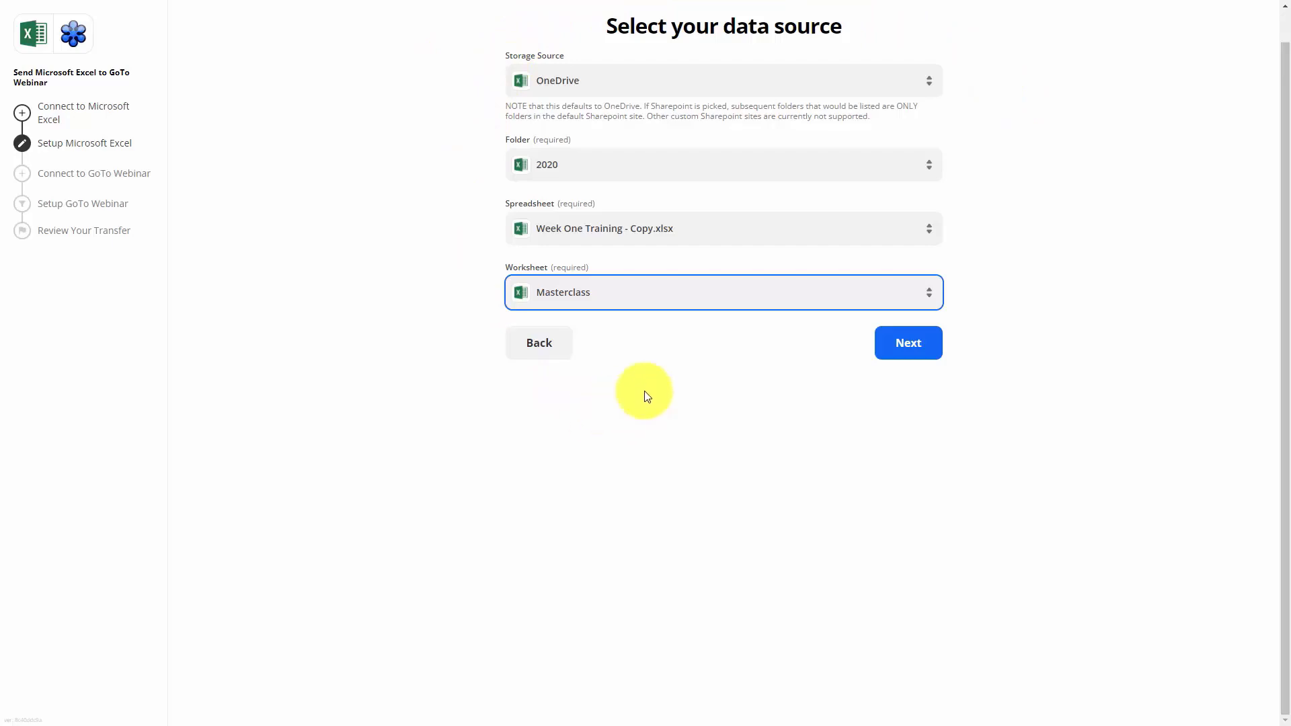
- Choose the GoToWebinar #5 account as the transfer's destination account and accept the Excel field mapping for Sample Webinar
{"action": "left_click", "coordinate": [905, 346]}
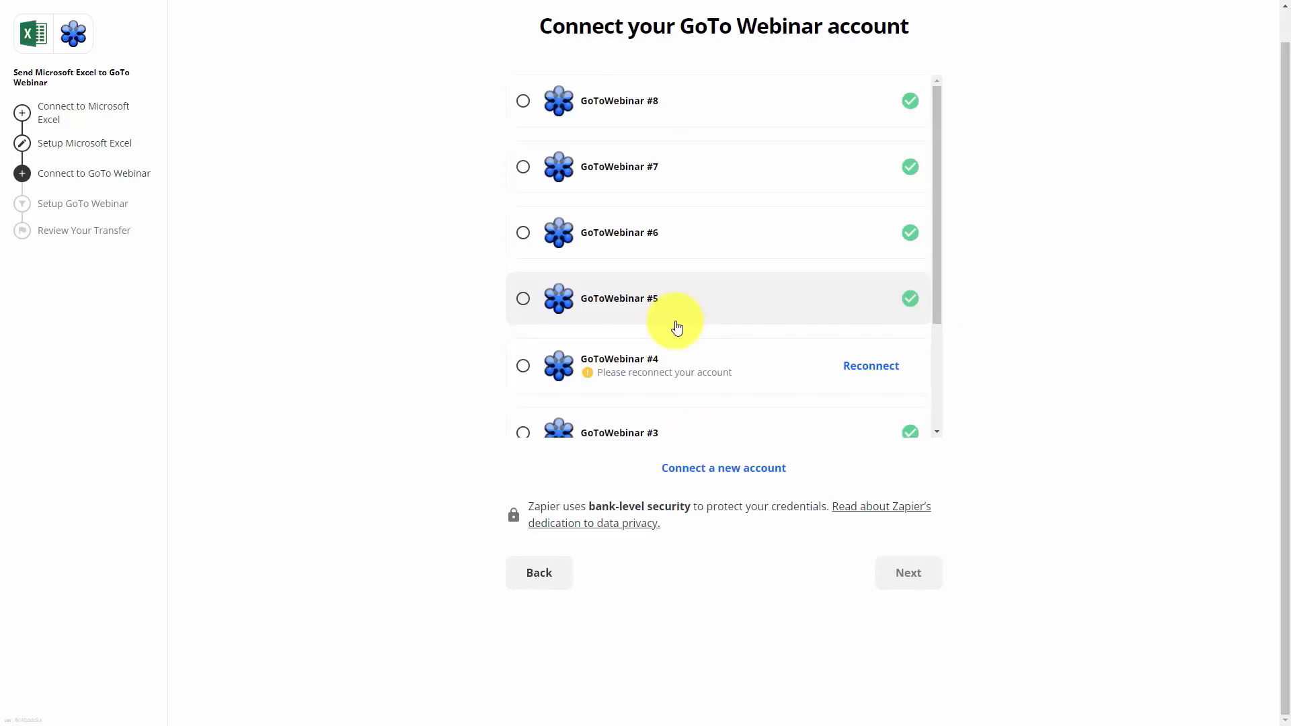
{"action": "left_click", "coordinate": [677, 328]}
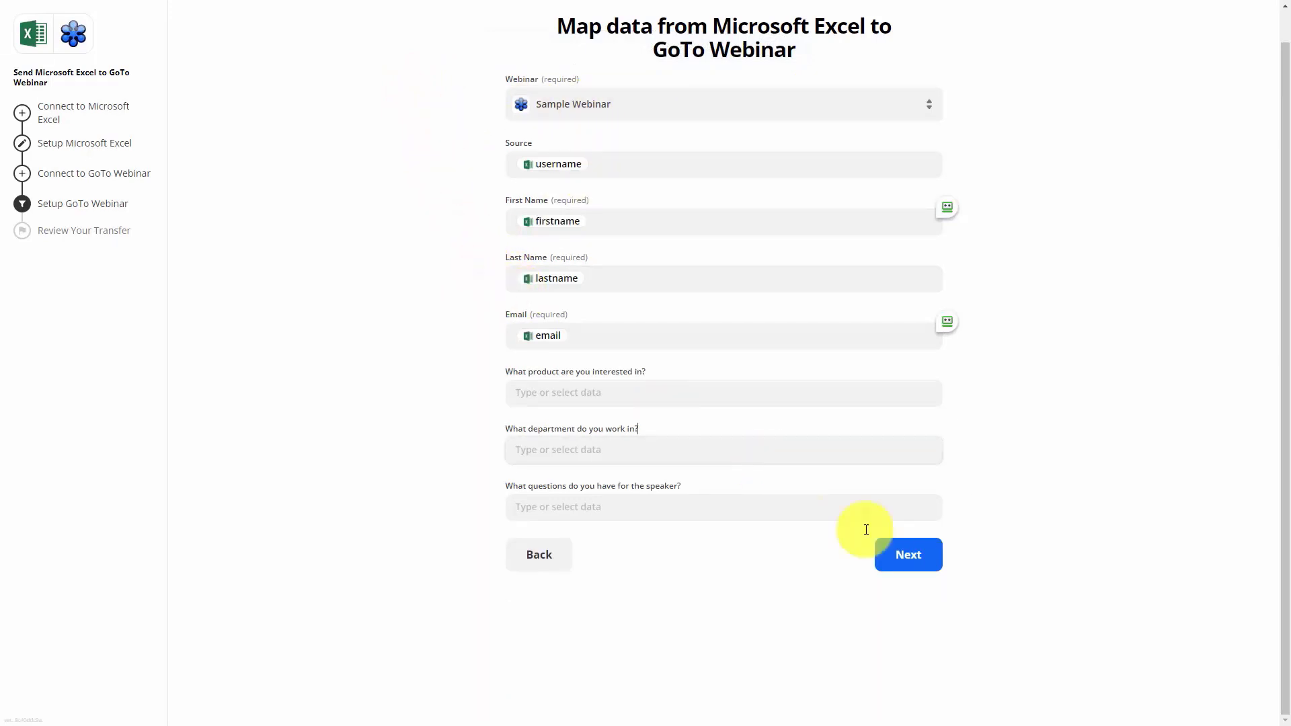
{"action": "left_click", "coordinate": [909, 561]}
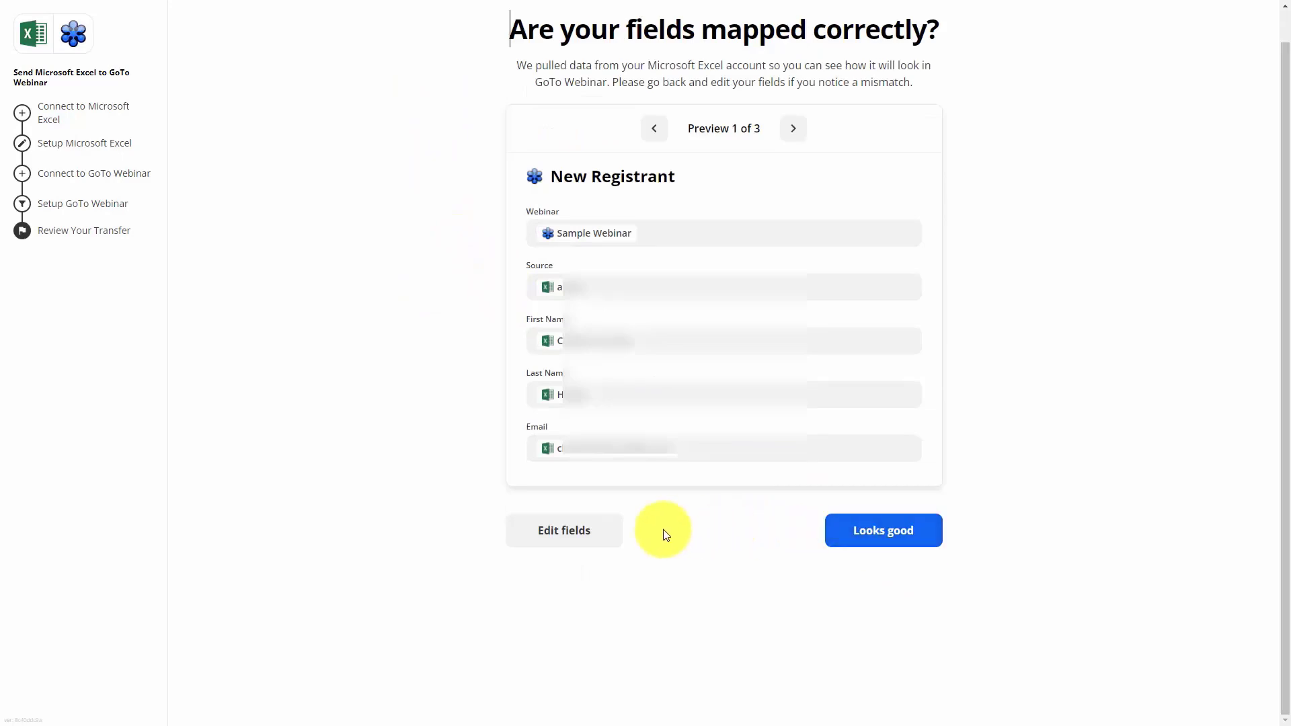
{"action": "left_click", "coordinate": [880, 535]}
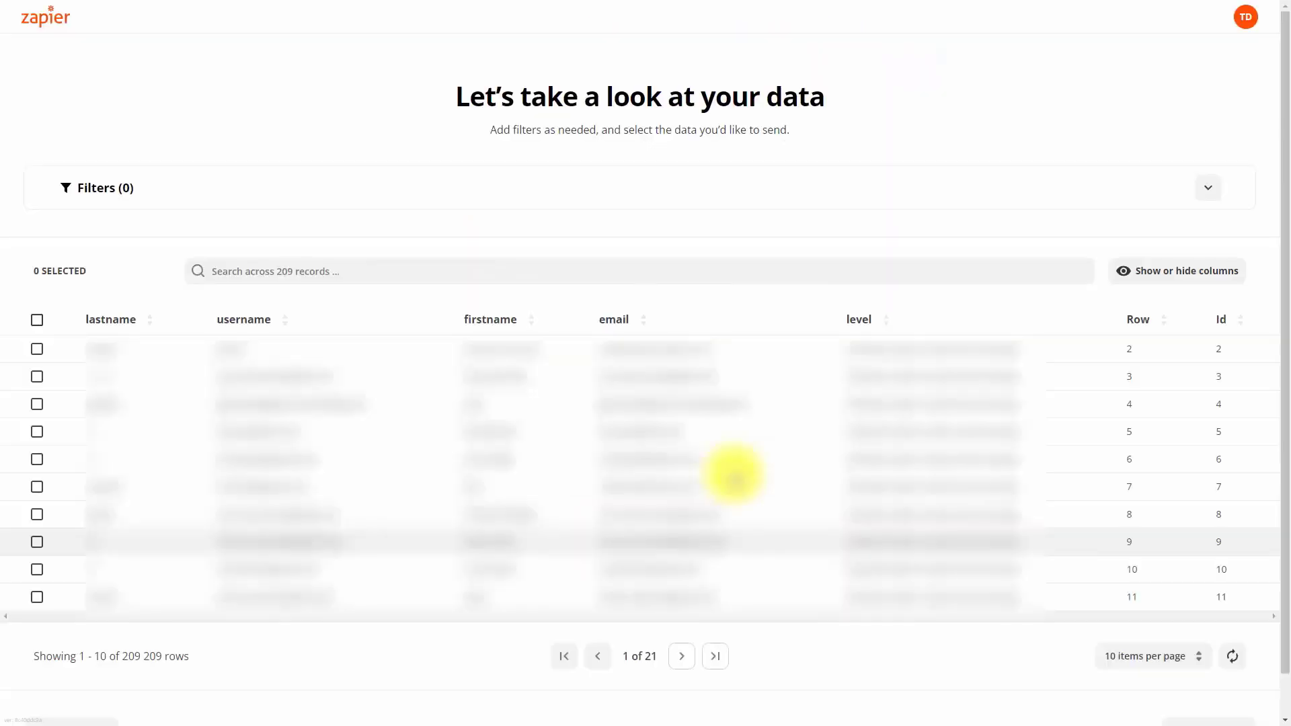
- Select all worksheet records across every page for the transfer and continue
{"action": "left_click", "coordinate": [37, 322]}
{"action": "left_click", "coordinate": [67, 332]}
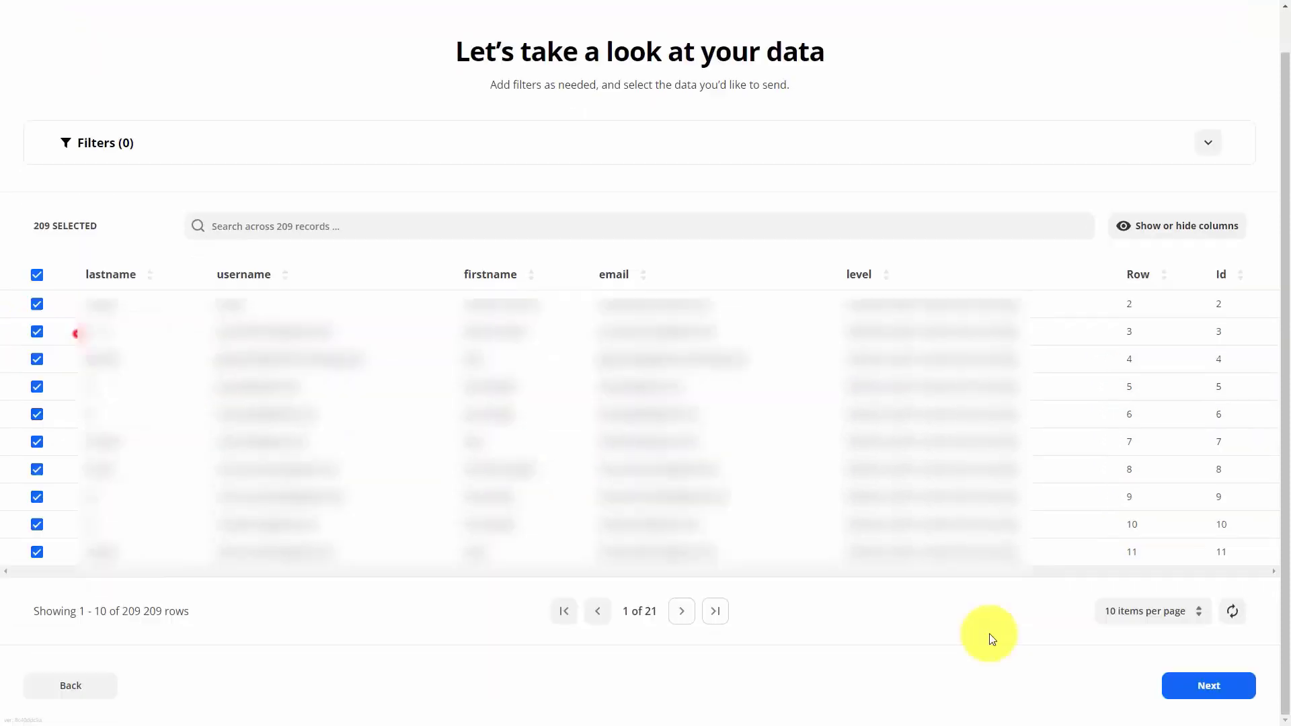
{"action": "left_click", "coordinate": [1202, 686]}
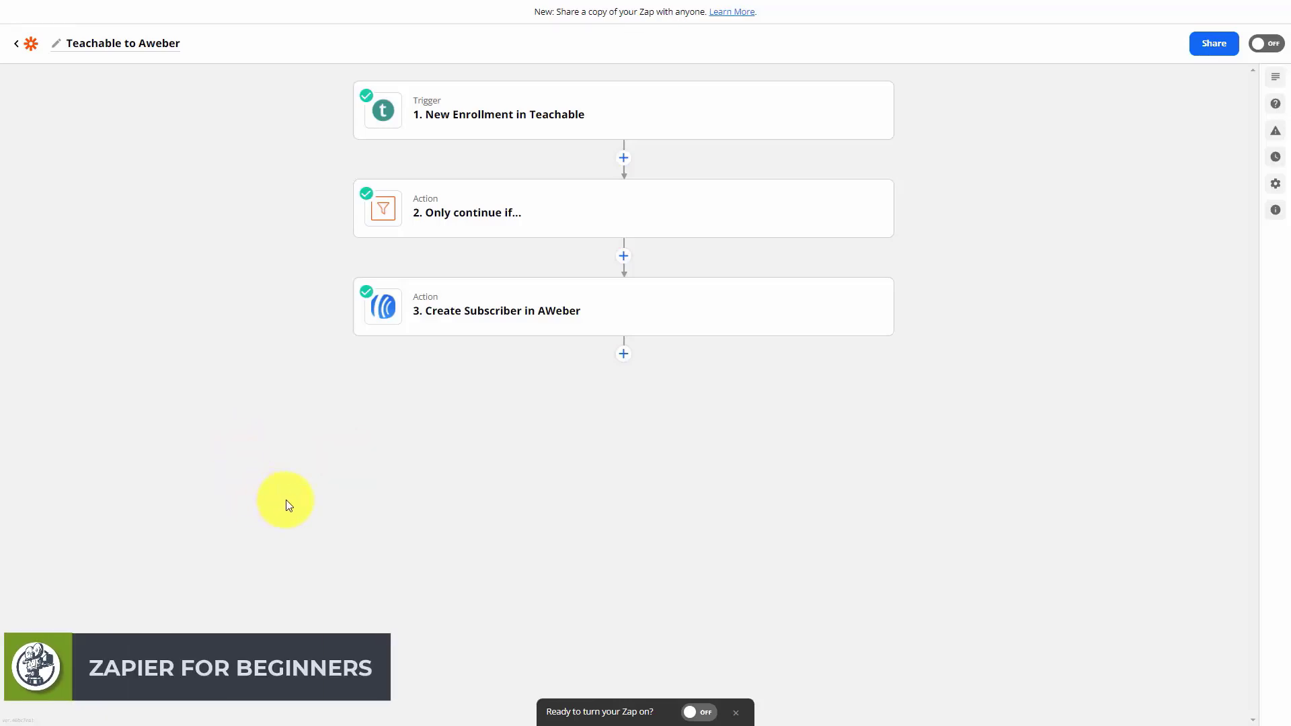
- In the "Teachable to Aweber" Zap, search the apps for "za" and insert a Formatter by Zapier action between the trigger and the filter
{"action": "left_click", "coordinate": [623, 159]}
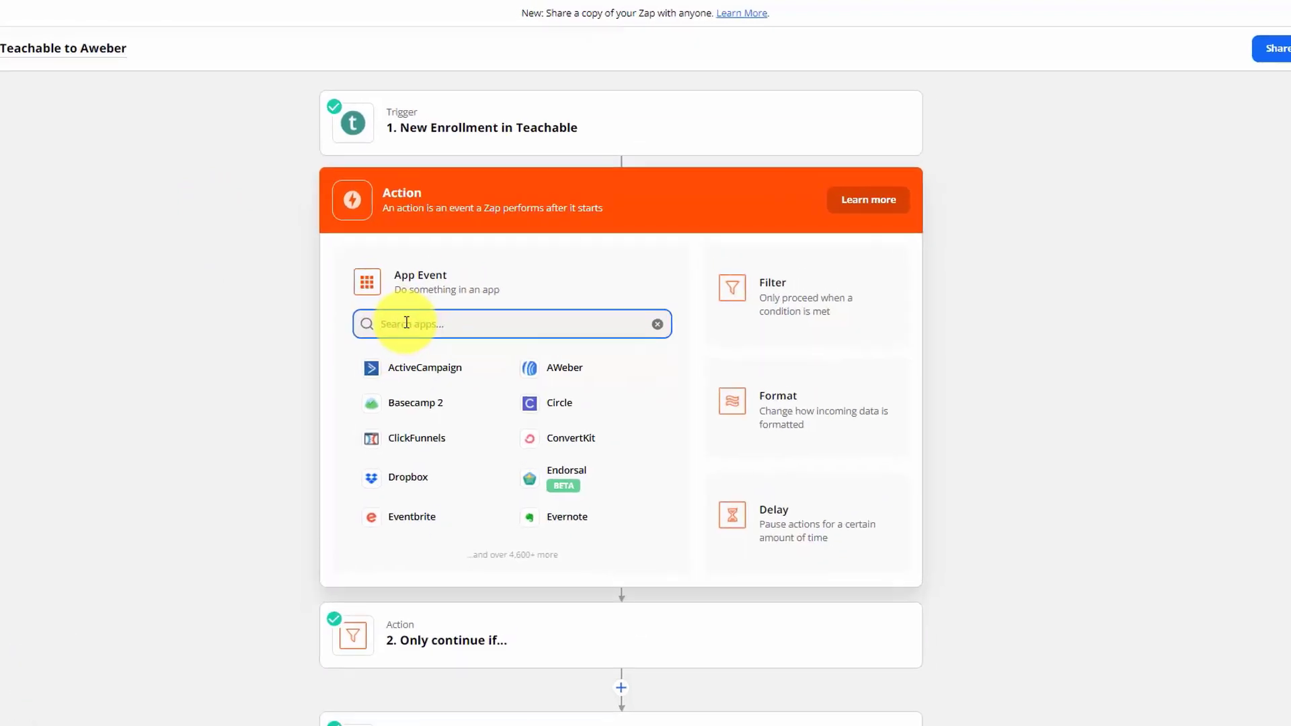
{"action": "type", "text": "za"}
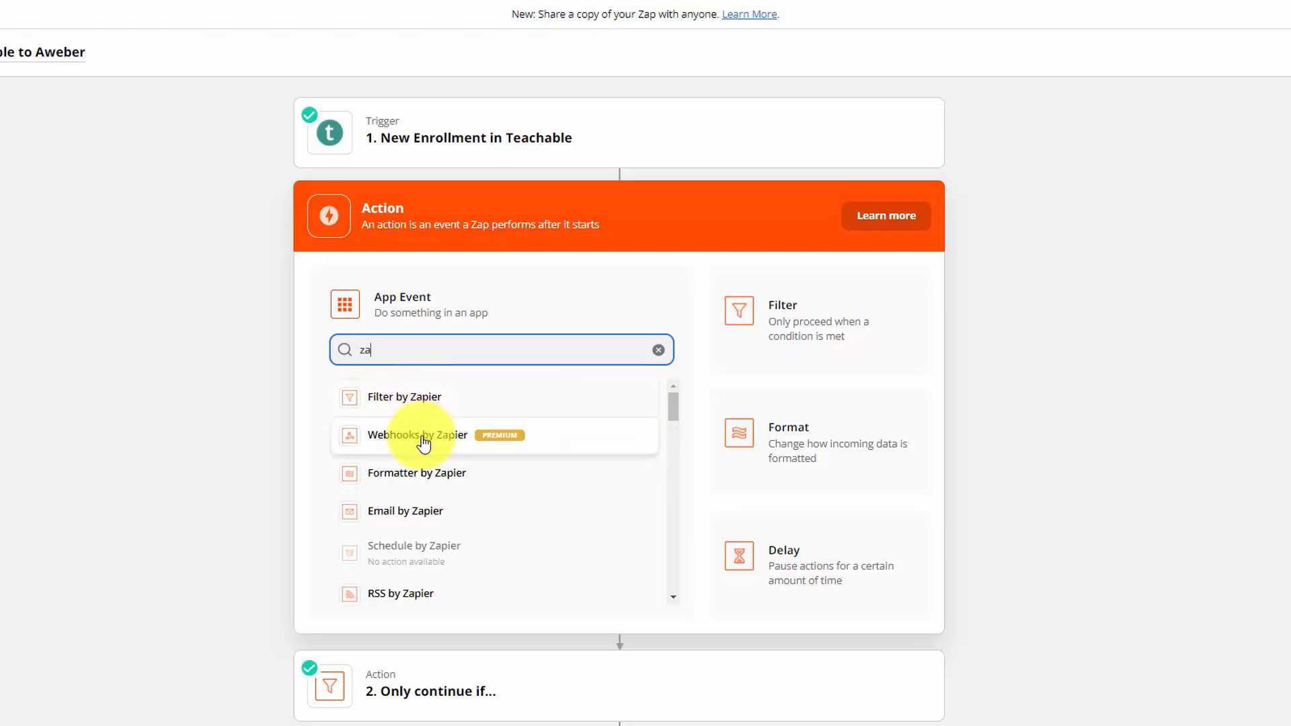
{"action": "scroll", "coordinate": [430, 464], "scroll_direction": "down", "scroll_amount": 1}
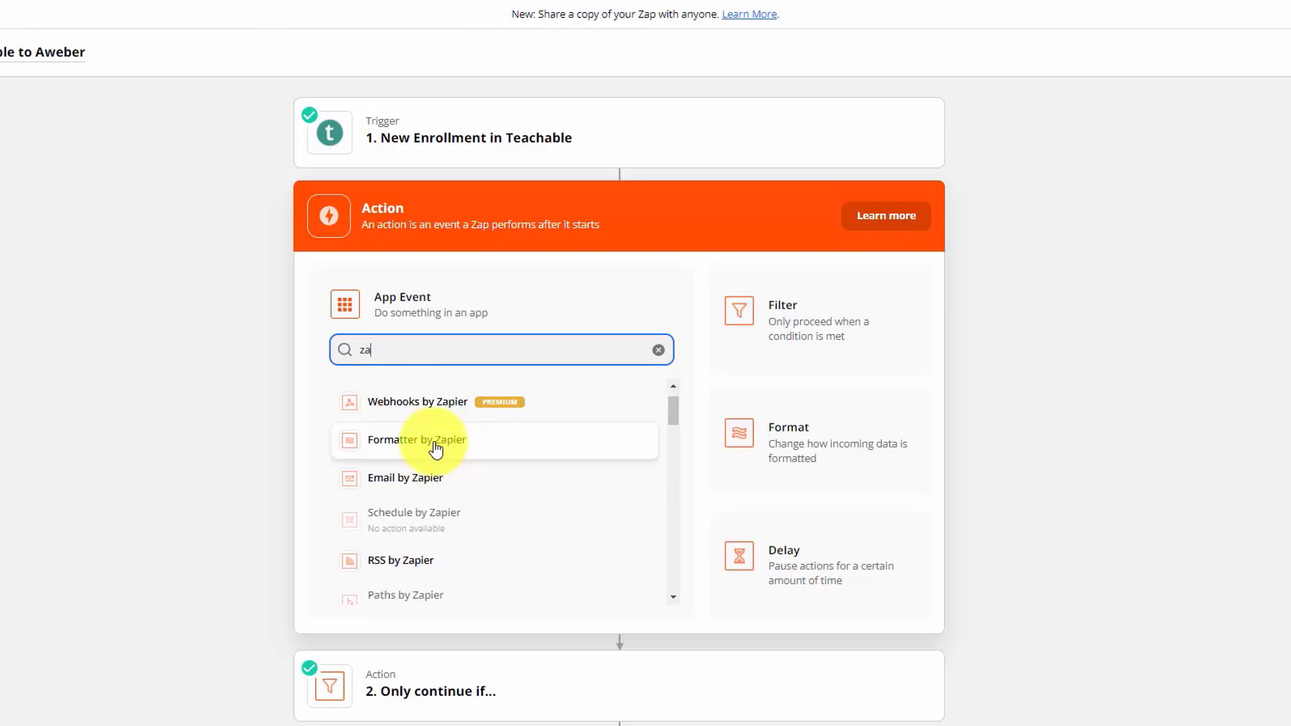
{"action": "scroll", "coordinate": [436, 450], "scroll_direction": "down", "scroll_amount": 4}
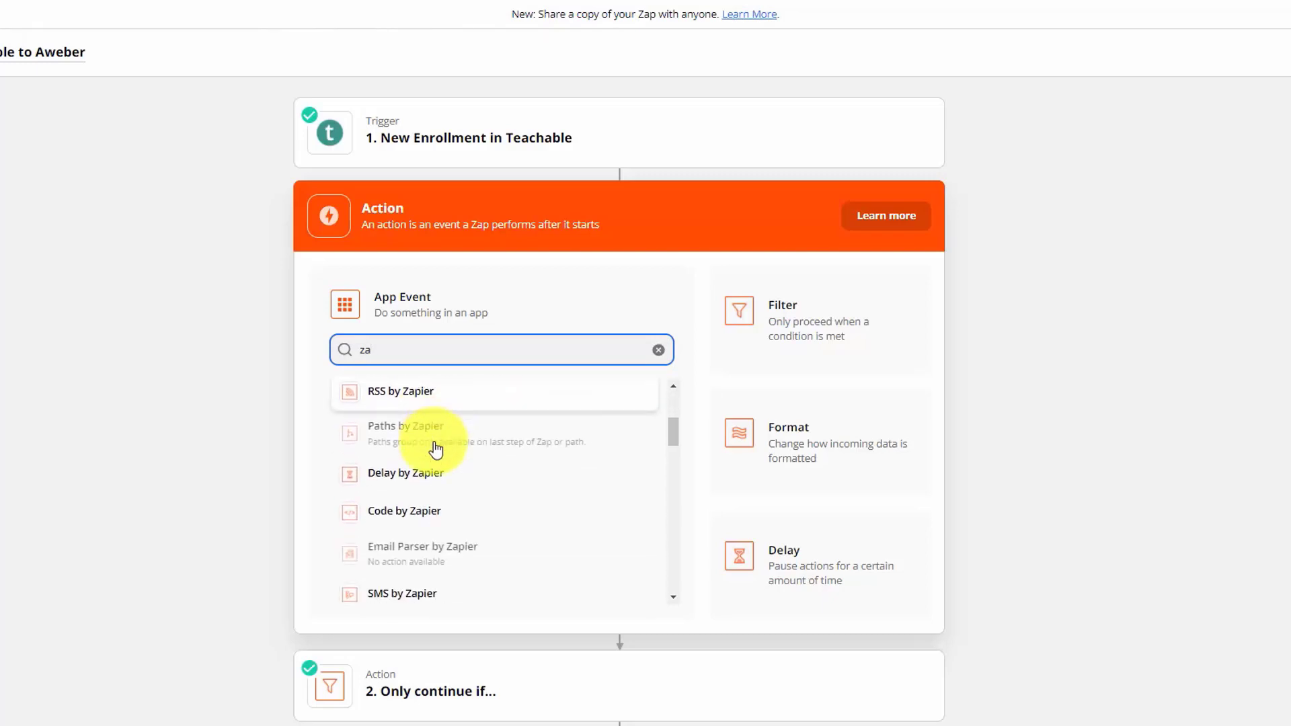
{"action": "scroll", "coordinate": [436, 449], "scroll_direction": "down", "scroll_amount": 5}
{"action": "scroll", "coordinate": [436, 449], "scroll_direction": "up", "scroll_amount": 5}
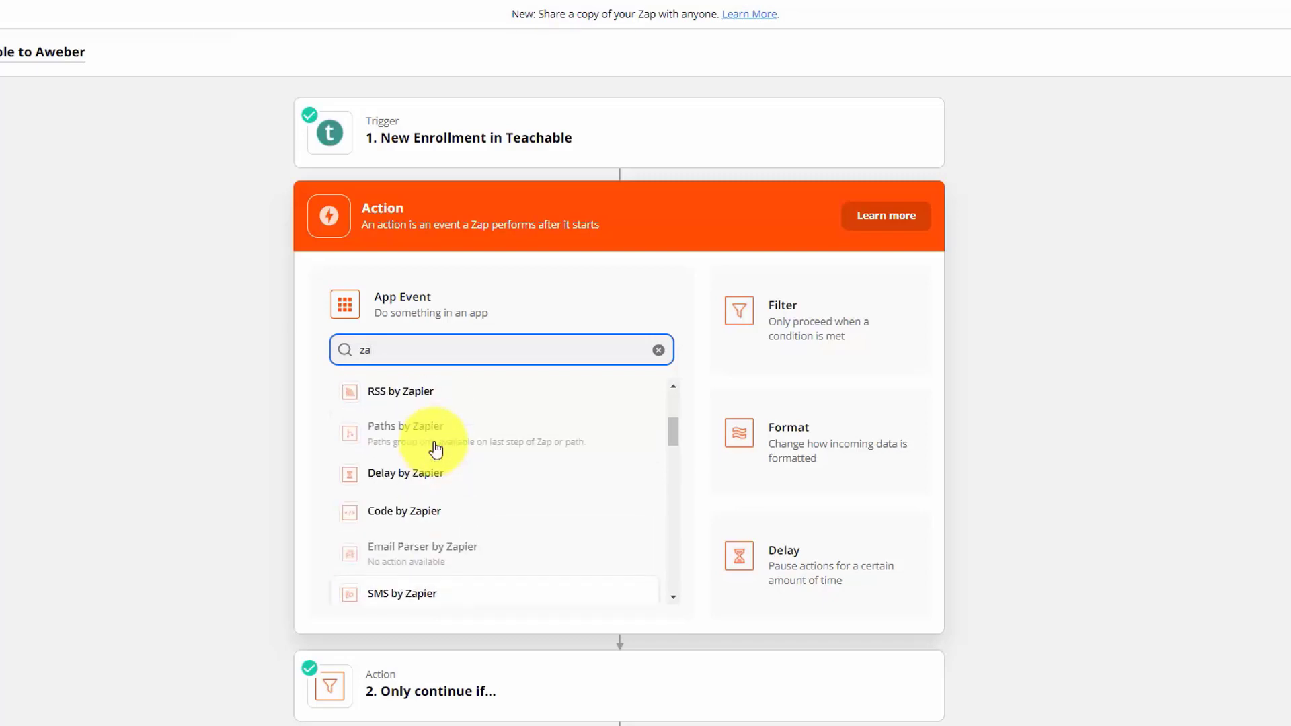
{"action": "scroll", "coordinate": [436, 449], "scroll_direction": "up", "scroll_amount": 5}
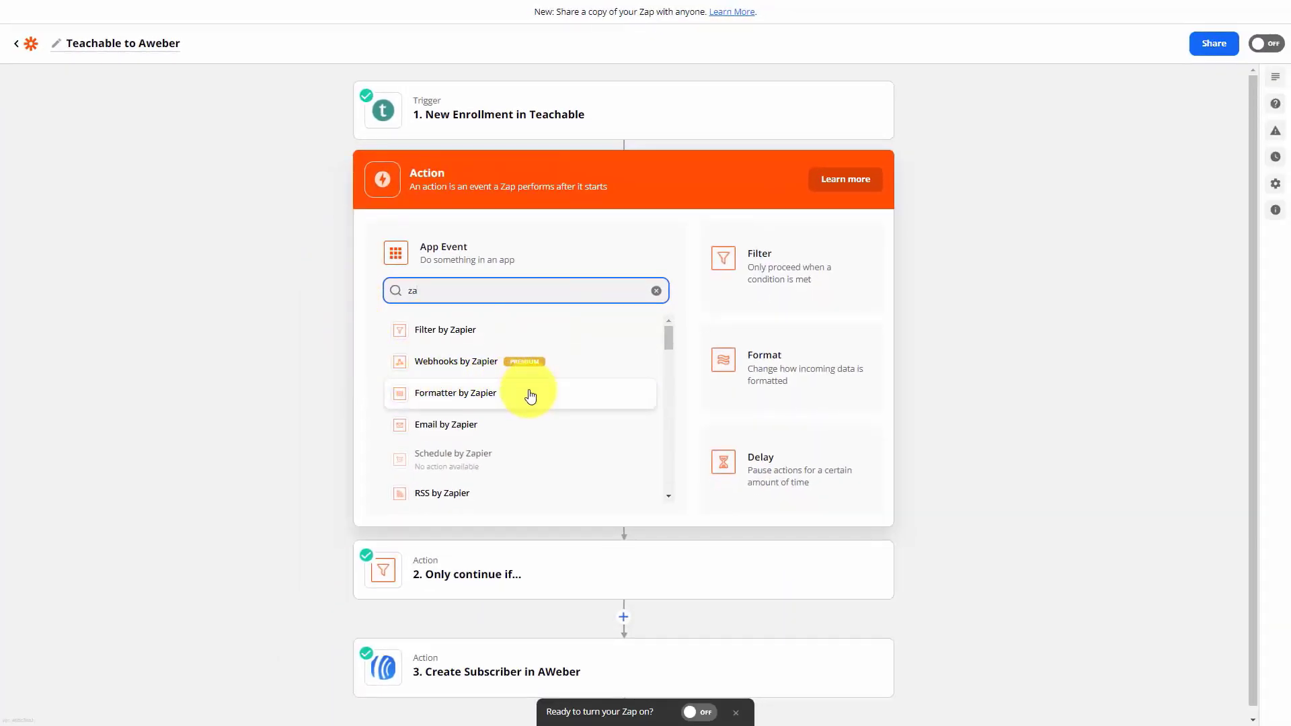
{"action": "scroll", "coordinate": [525, 395], "scroll_direction": "down", "scroll_amount": 1}
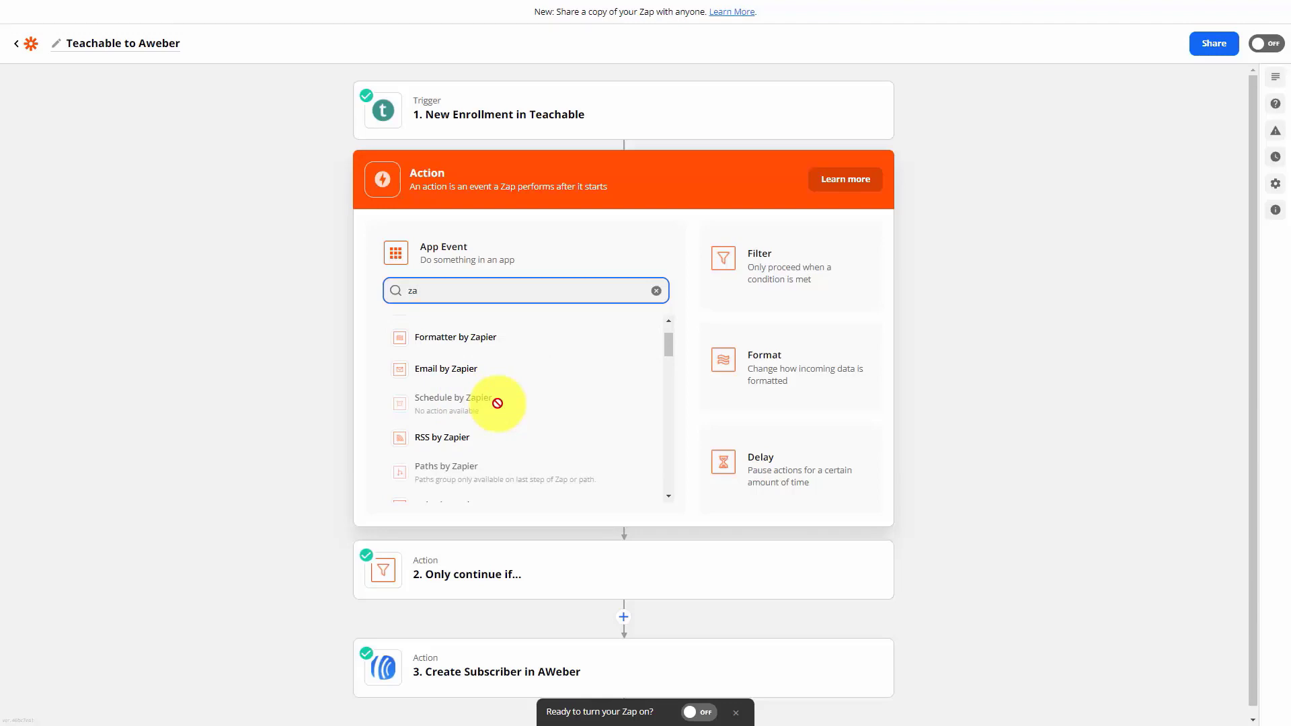
{"action": "scroll", "coordinate": [504, 437], "scroll_direction": "up", "scroll_amount": 1}
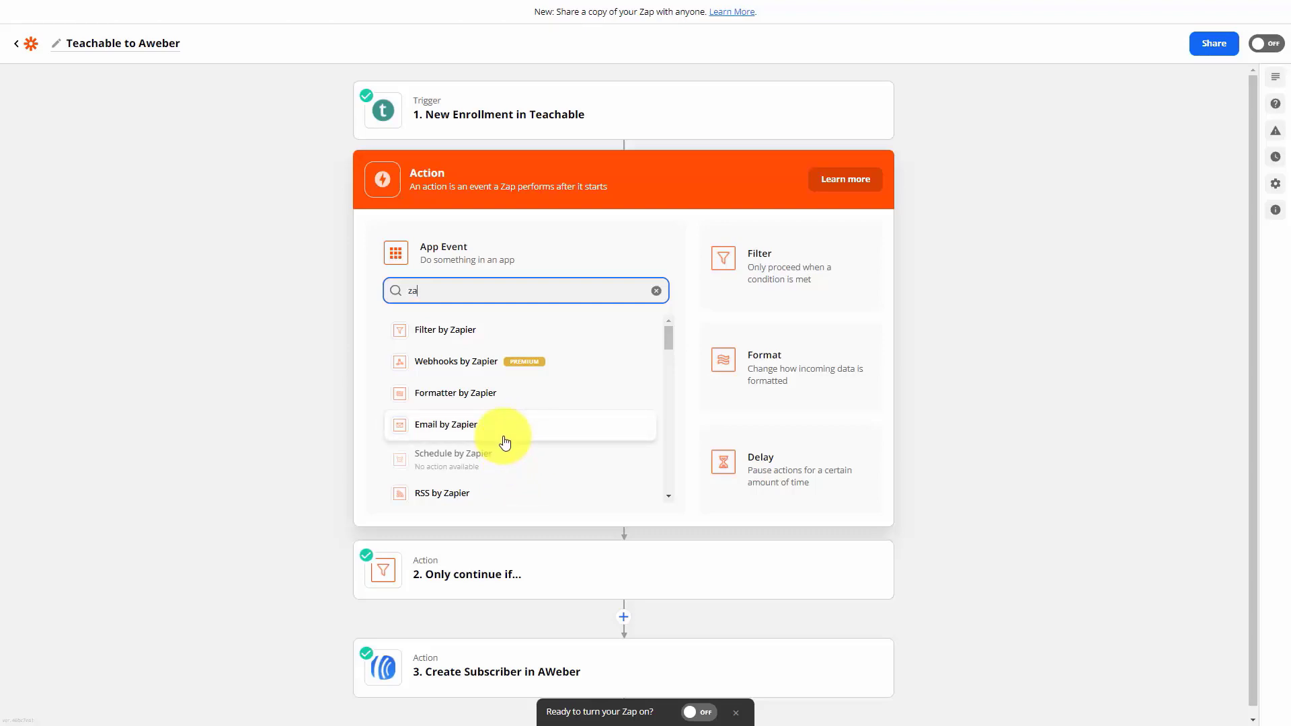
{"action": "left_click", "coordinate": [456, 397]}
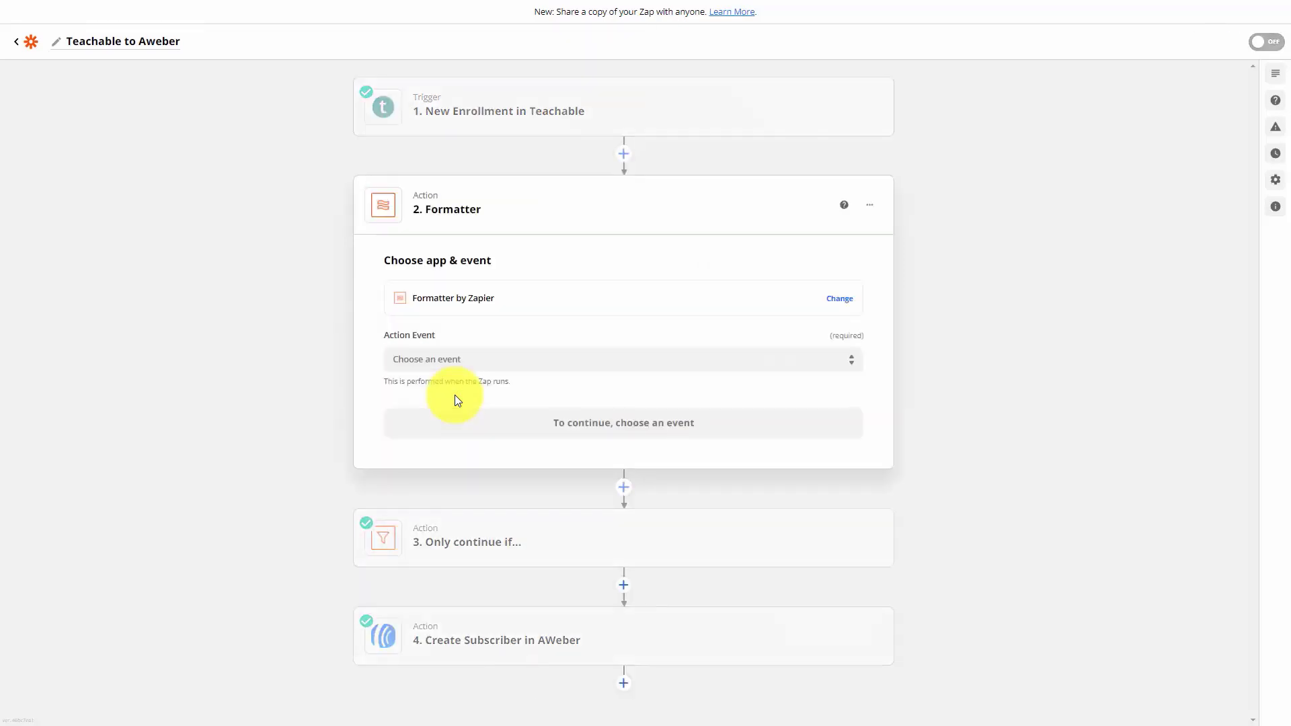
- Open the list of action events for the Formatter step
{"action": "left_click", "coordinate": [450, 361]}
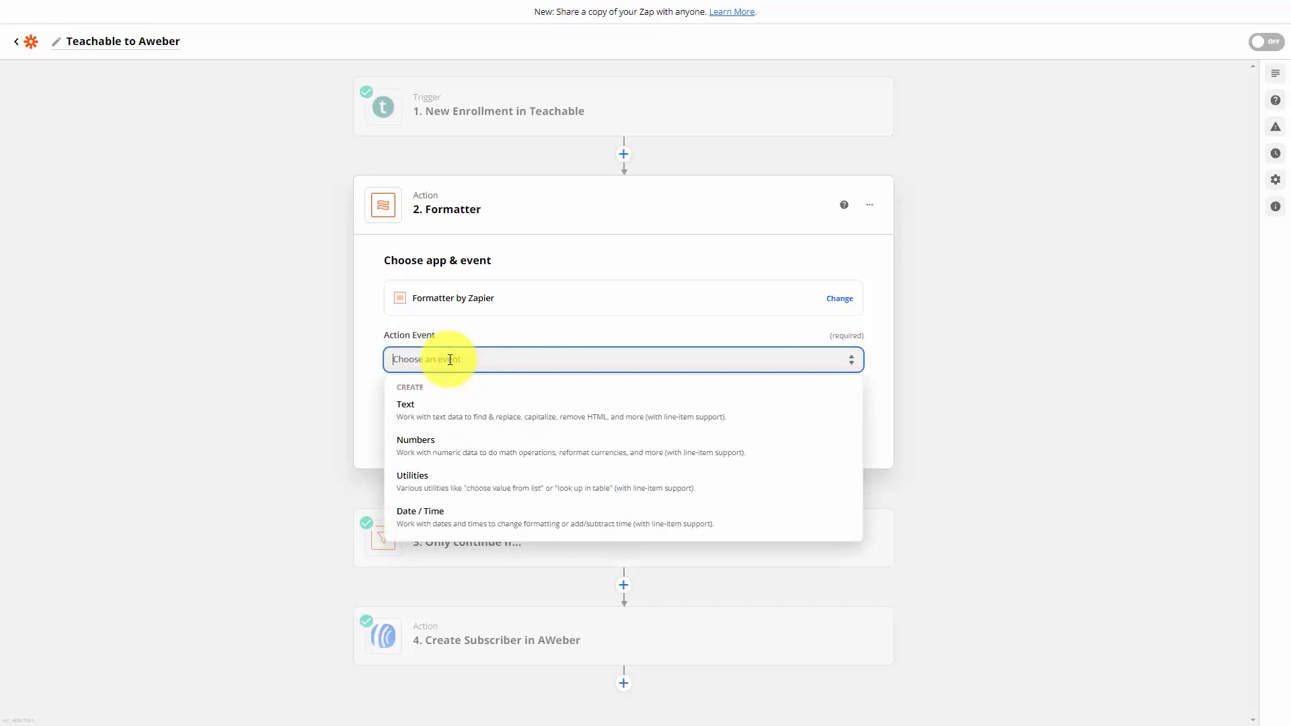
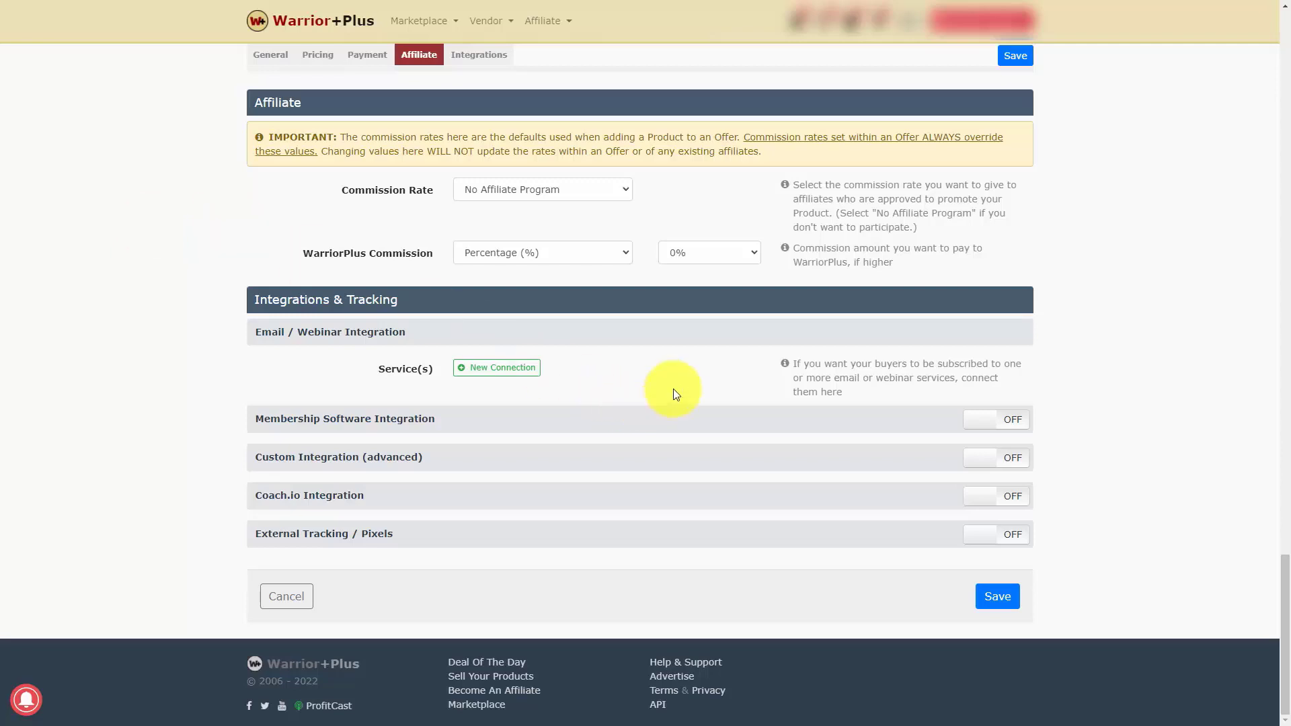
- In the Warrior+Plus product settings, review the email/webinar connection and membership software options, and enable Custom Integration (advanced)
{"action": "left_click", "coordinate": [497, 367]}
{"action": "left_click", "coordinate": [807, 86]}
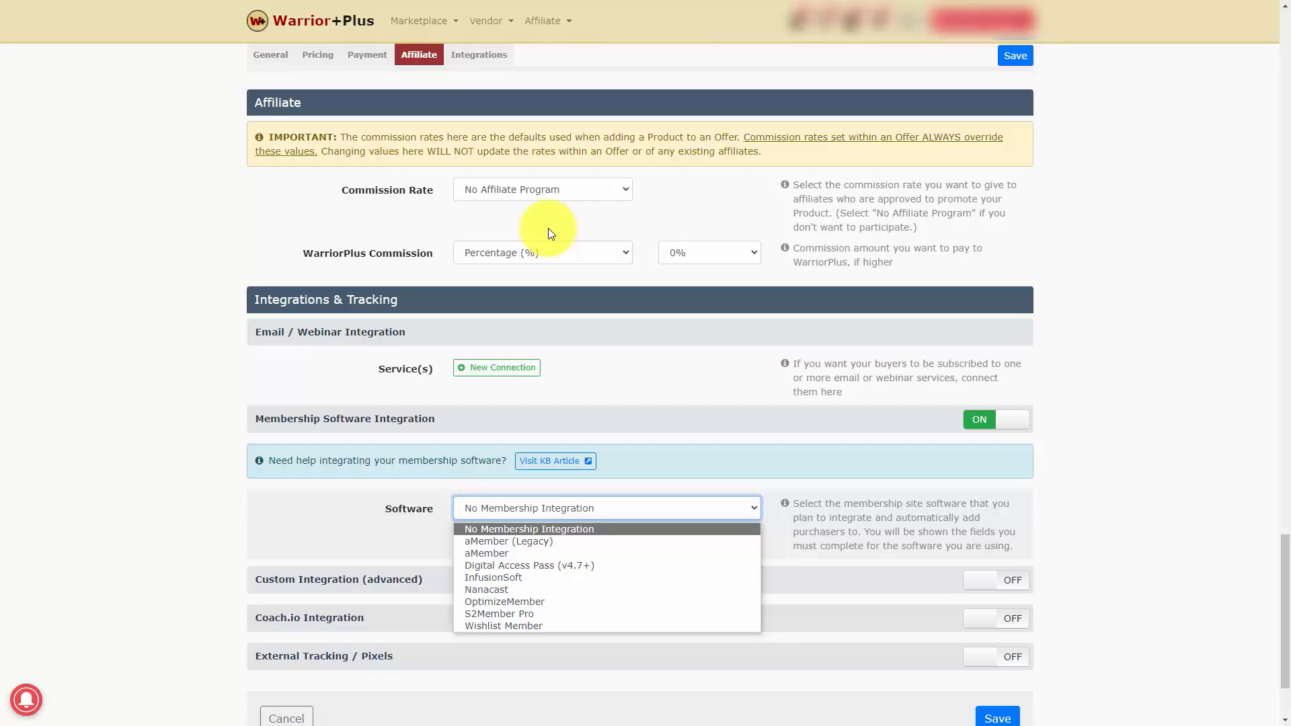
{"action": "key", "text": "Down"}
{"action": "key", "text": "End"}
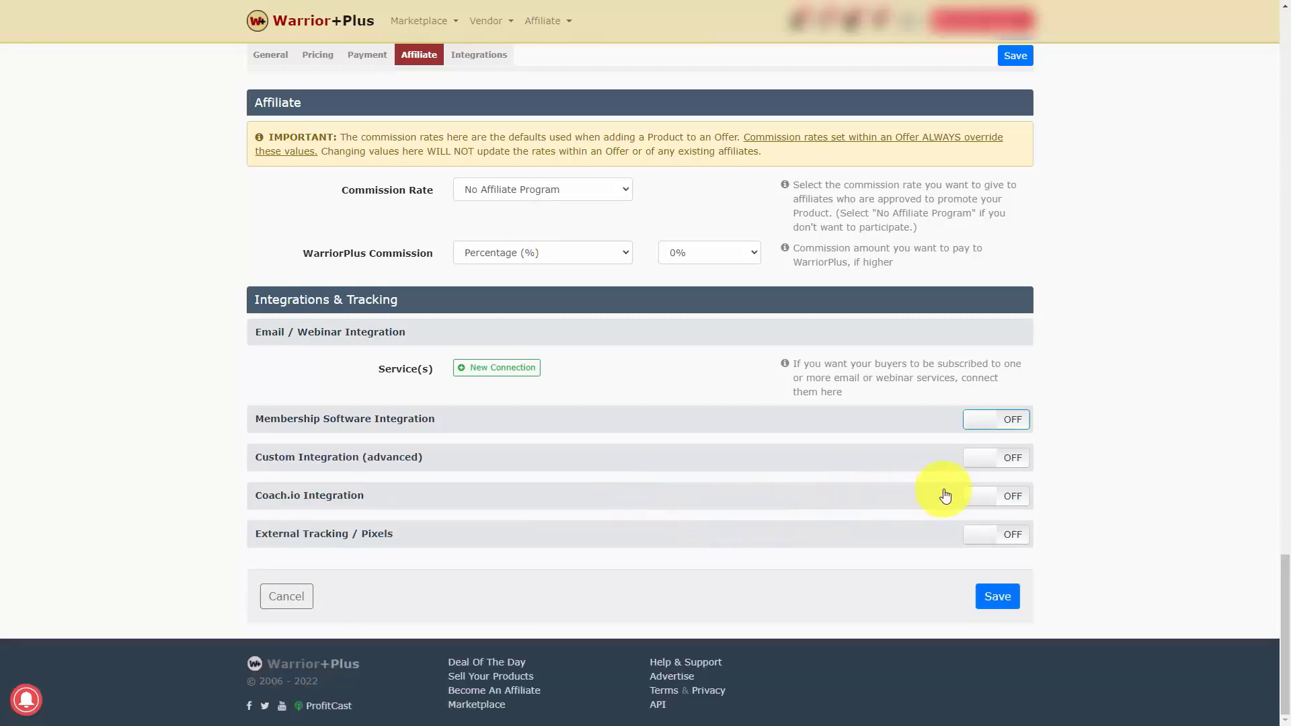
{"action": "left_click", "coordinate": [1010, 466]}
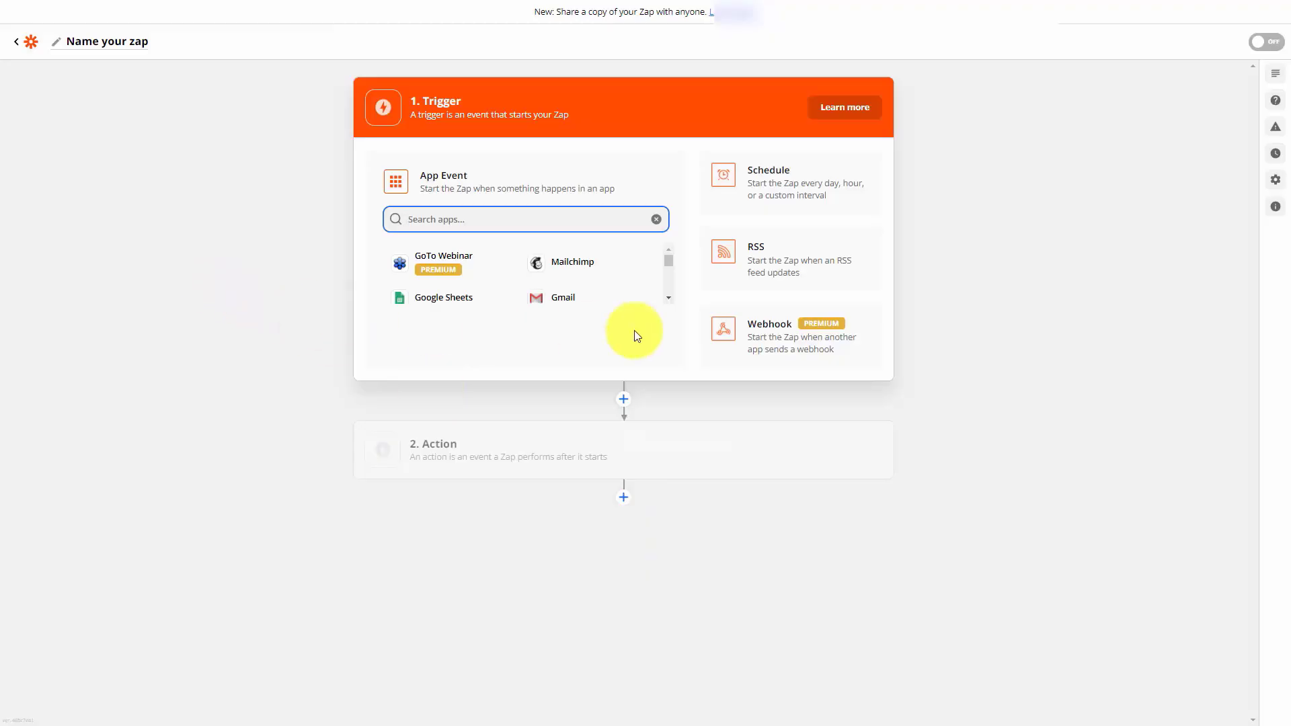
- Set the new Zap's trigger to Webhooks by Zapier with the Catch Hook event and proceed to its setup
{"action": "left_click", "coordinate": [763, 333]}
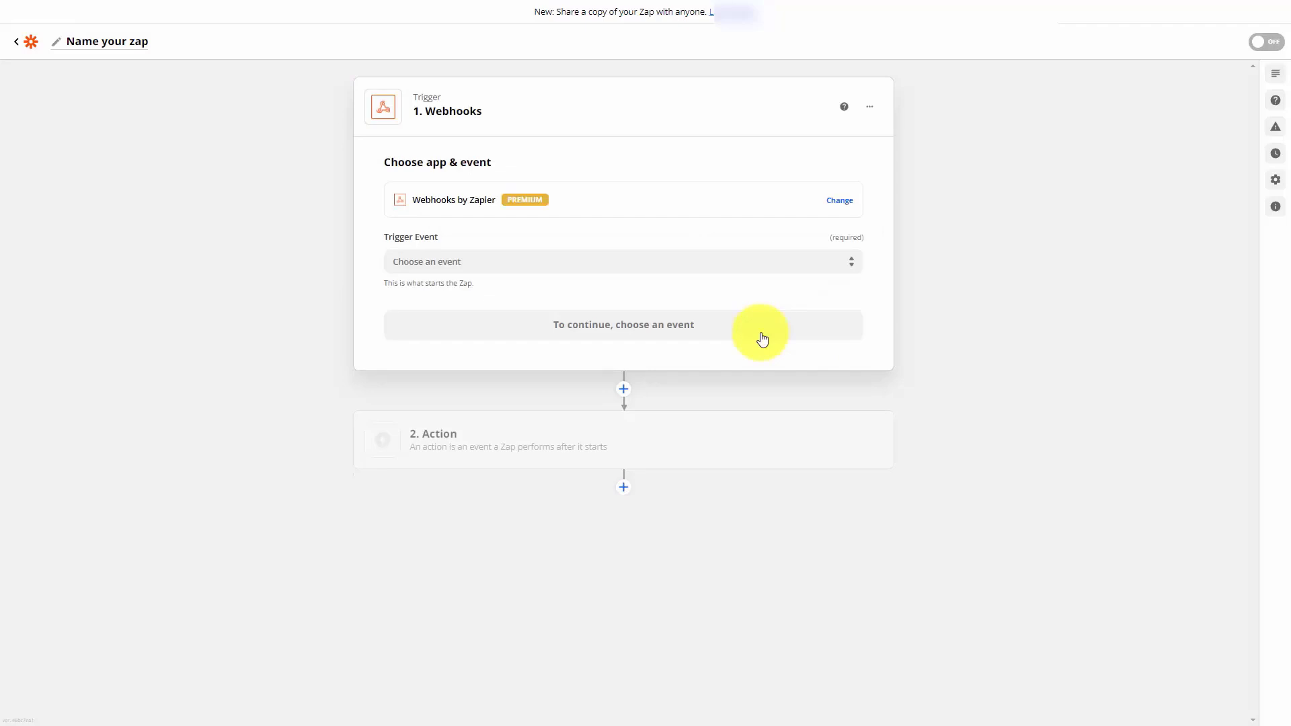
{"action": "left_click", "coordinate": [471, 259]}
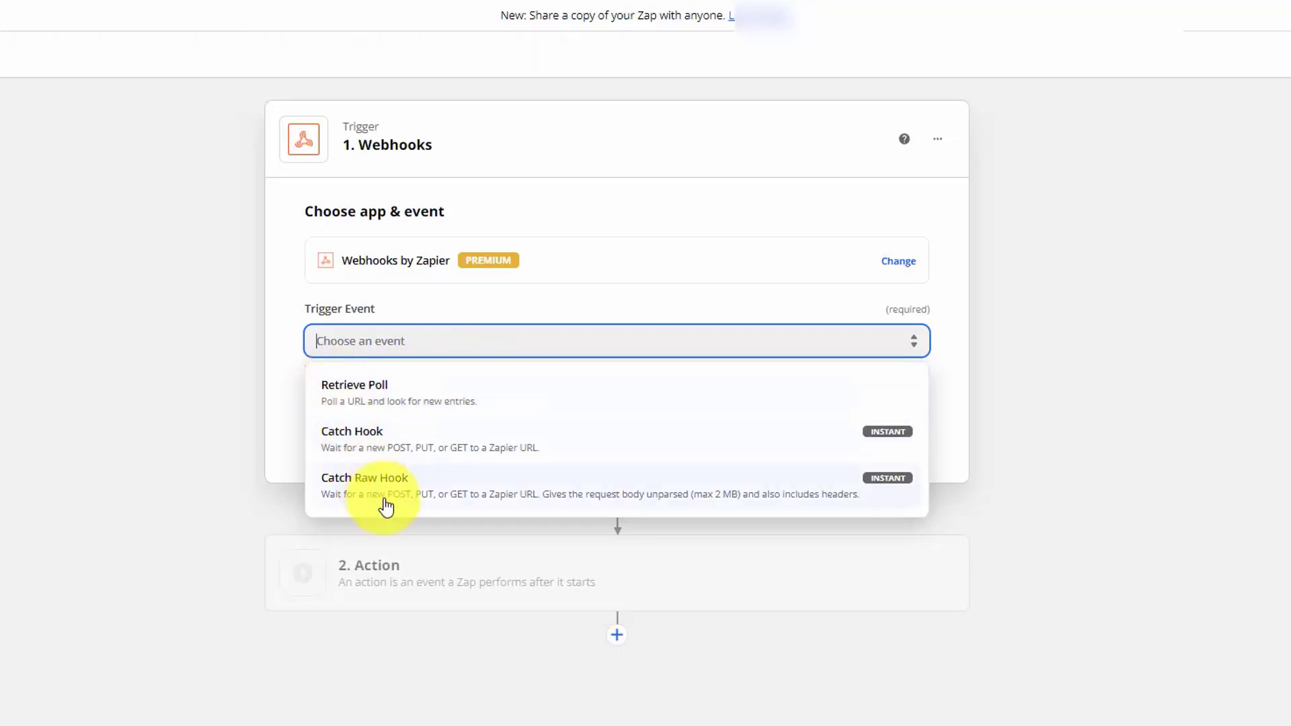
{"action": "left_click", "coordinate": [374, 441]}
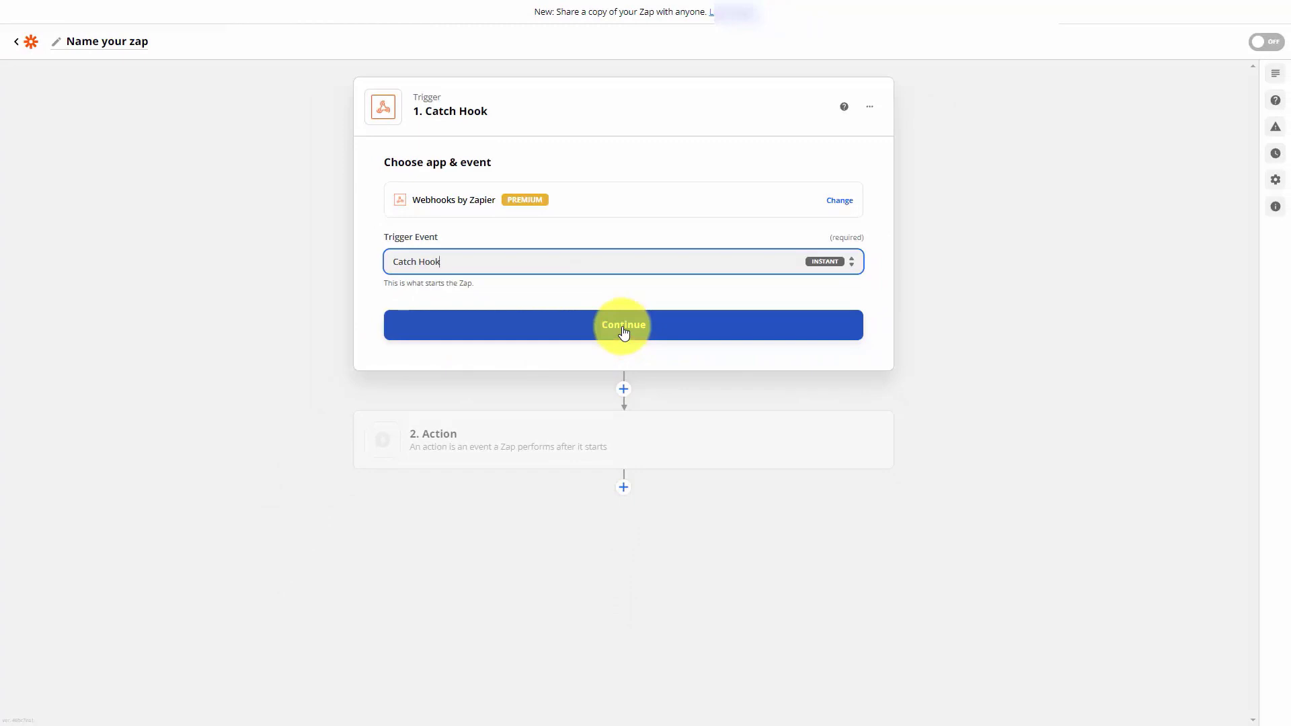
{"action": "left_click", "coordinate": [623, 332]}
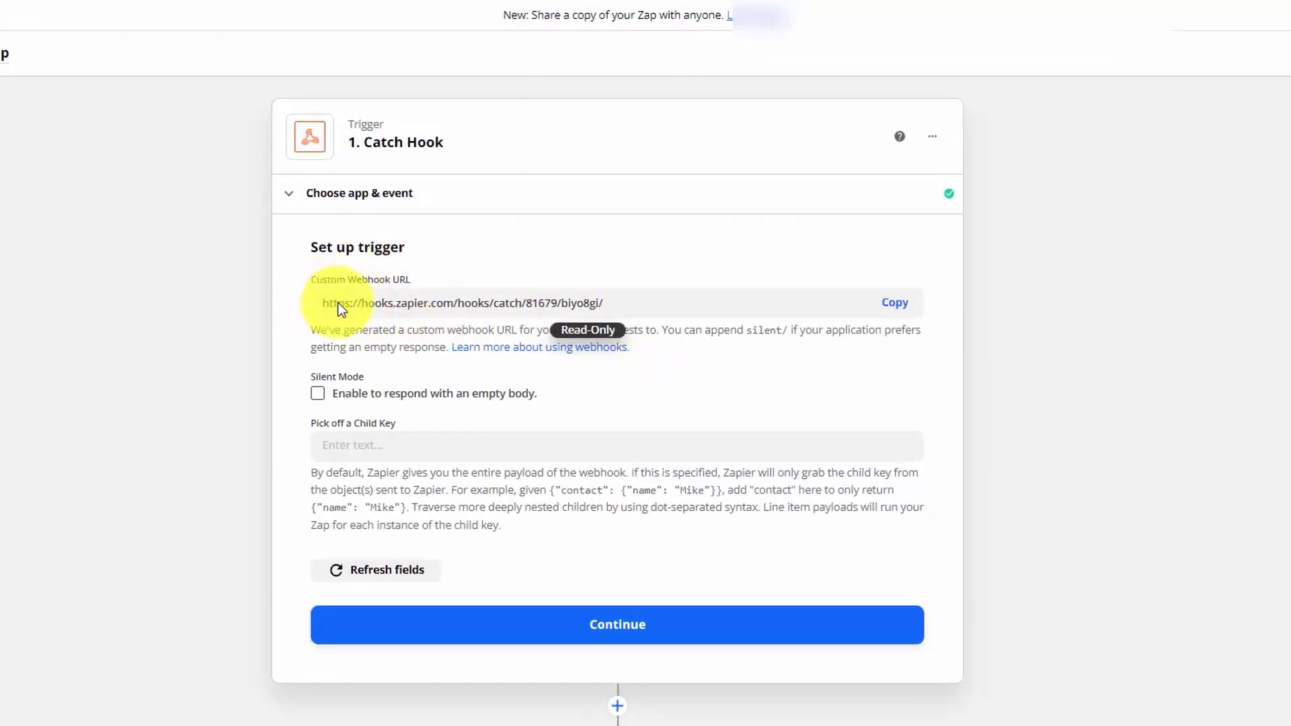
- Copy the trigger's custom webhook URL into the Notification URL of the Warrior+Plus custom integration
{"action": "left_click", "coordinate": [894, 303]}
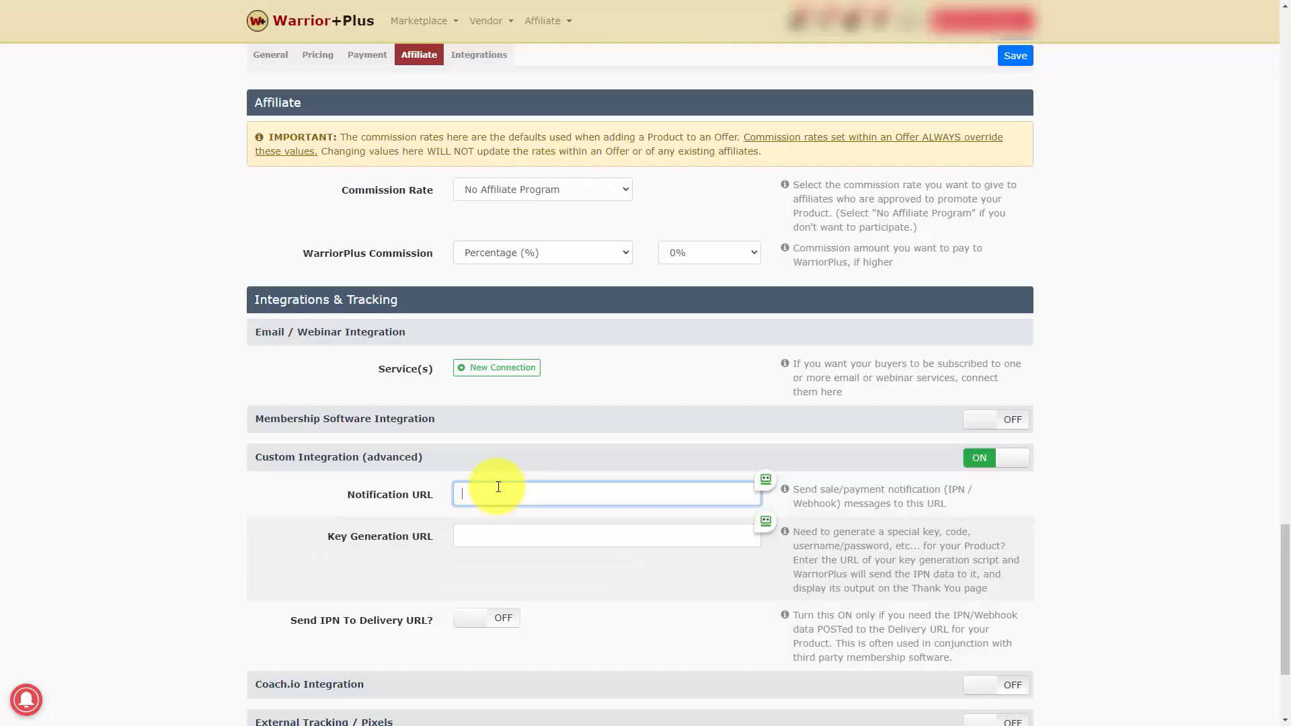
{"action": "key", "text": "ctrl+v"}
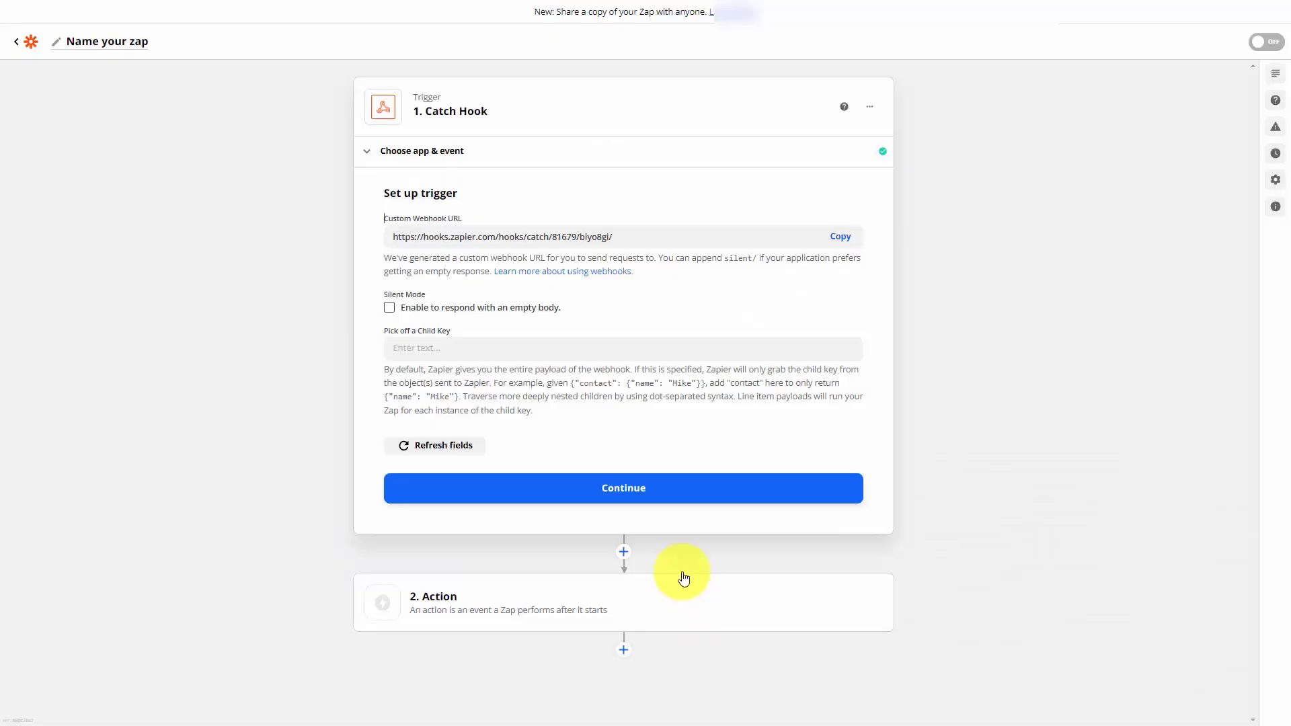
- Accept the Catch Hook setup, try testing the trigger, and skip the test to continue to the action
{"action": "left_click", "coordinate": [627, 490]}
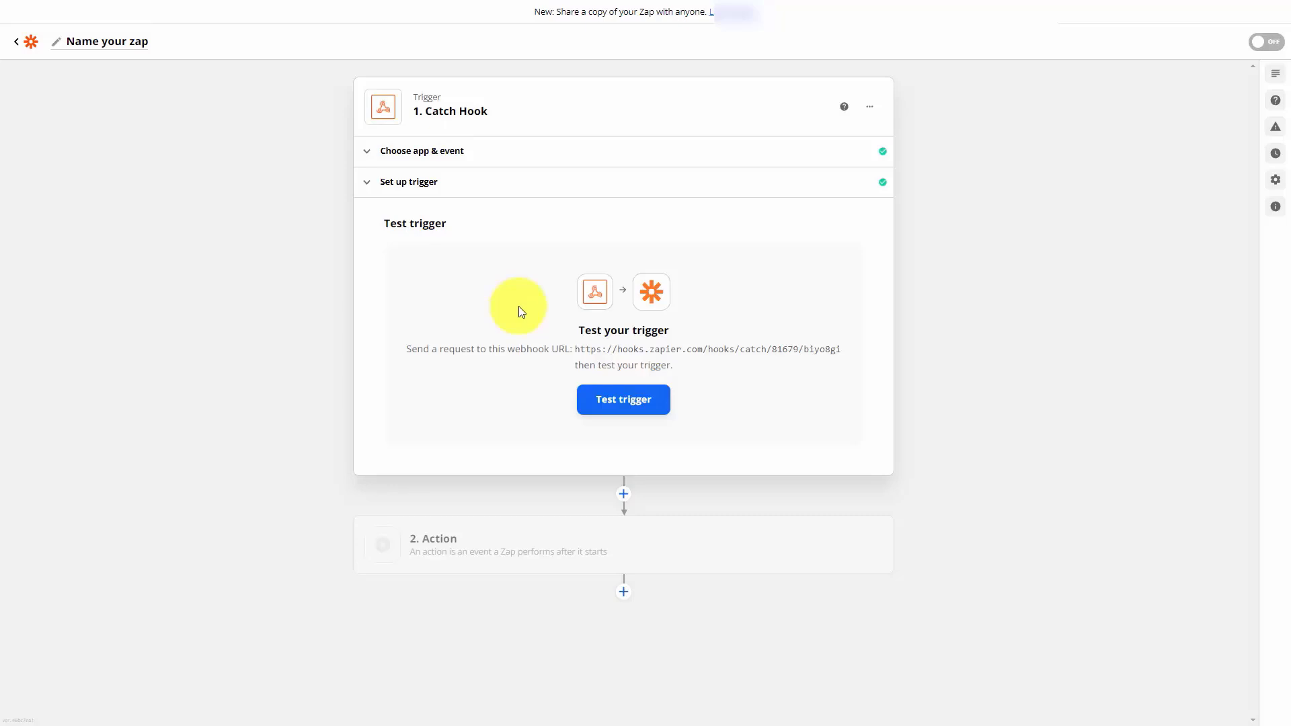
{"action": "left_click", "coordinate": [623, 400]}
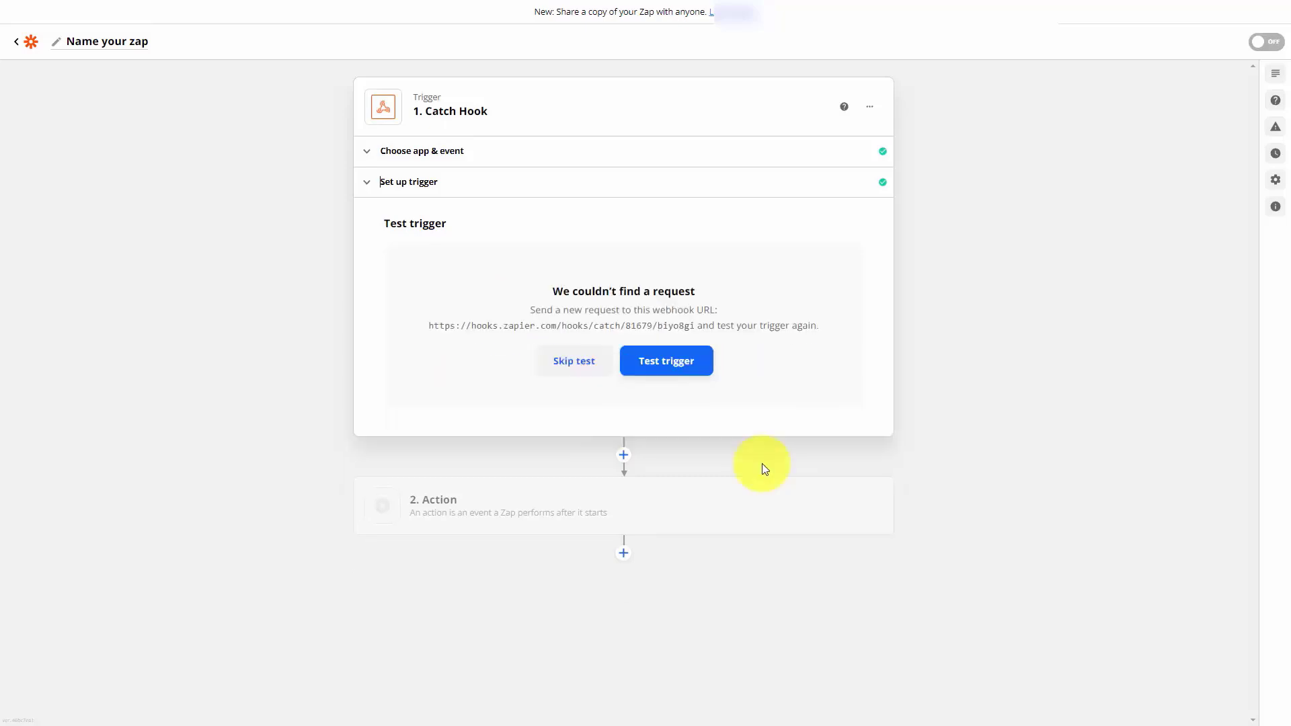
{"action": "left_click", "coordinate": [573, 372]}
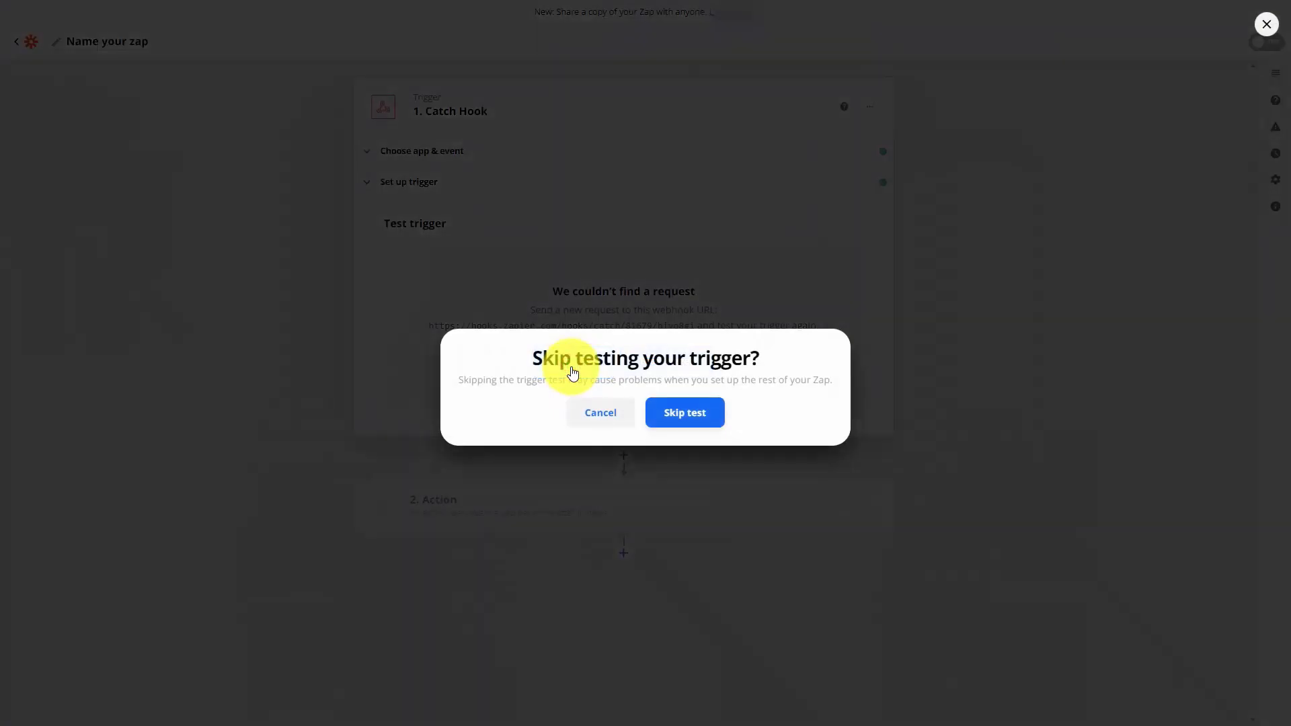
{"action": "left_click", "coordinate": [683, 415]}
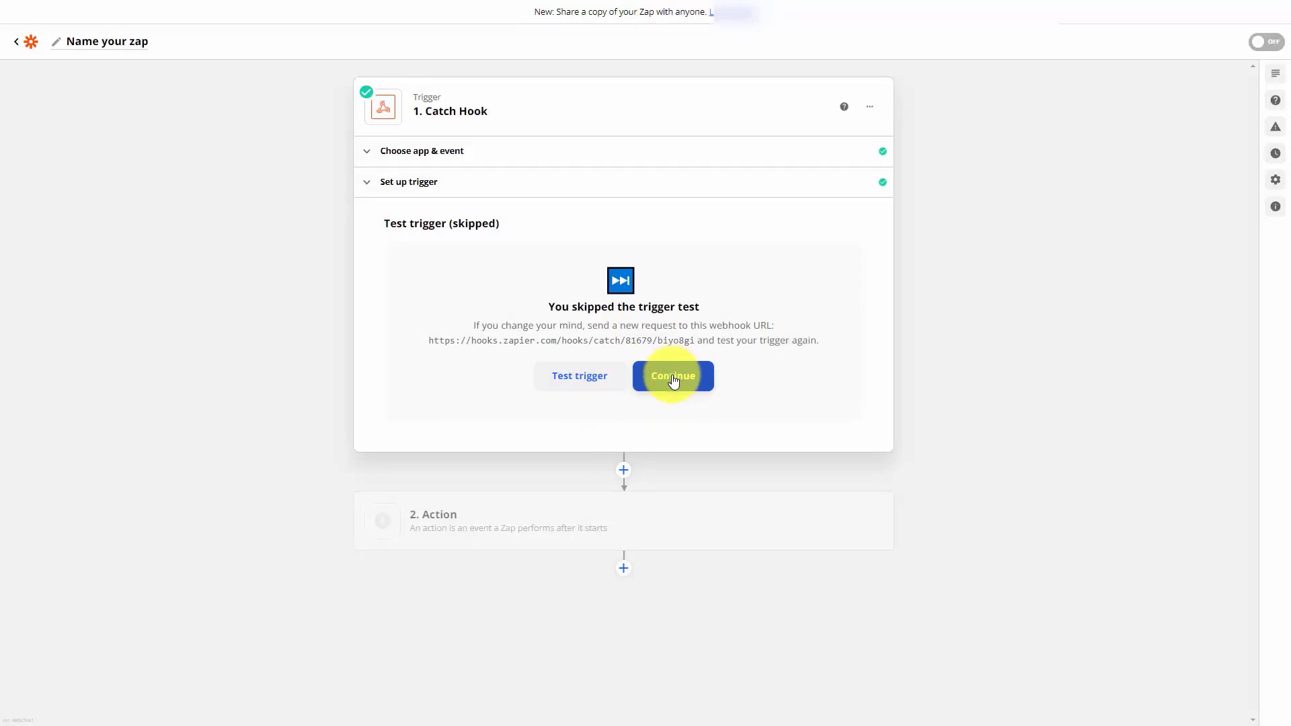
{"action": "left_click", "coordinate": [673, 378]}
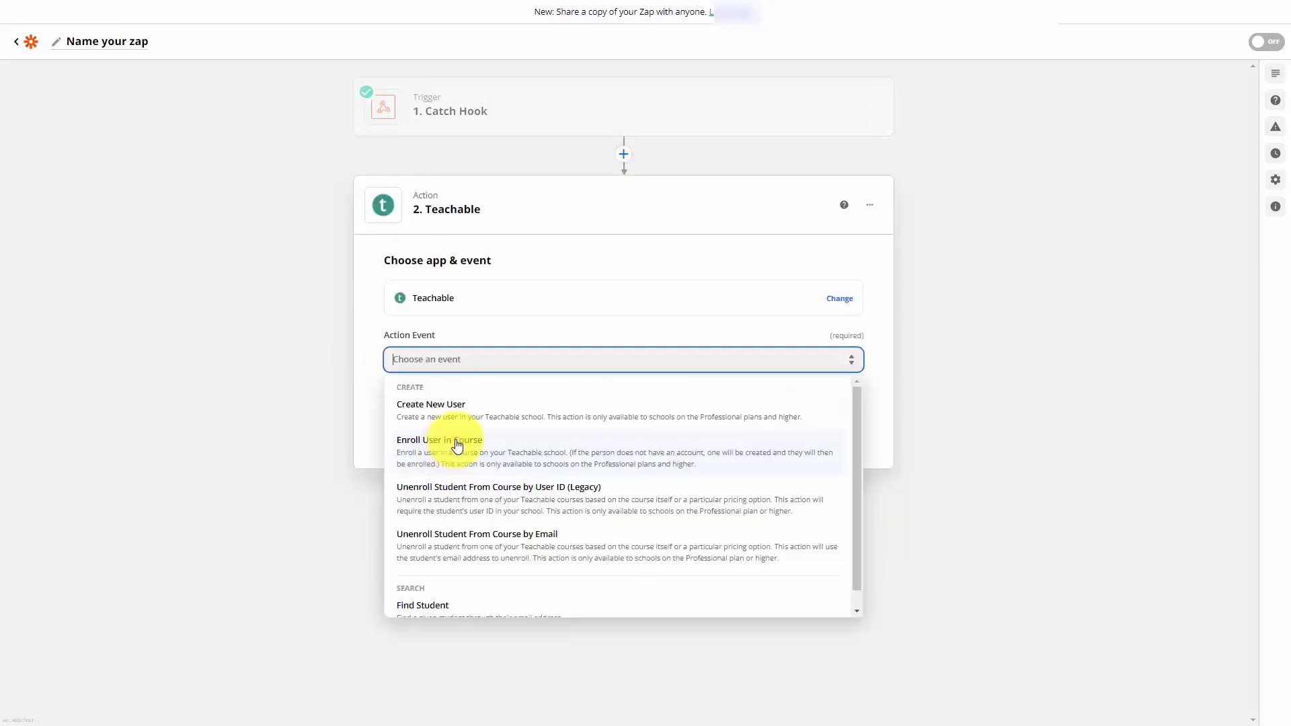
- Set the Teachable action to Enroll User in Course with the course "test", and start filling in the user's email
{"action": "left_click", "coordinate": [457, 449]}
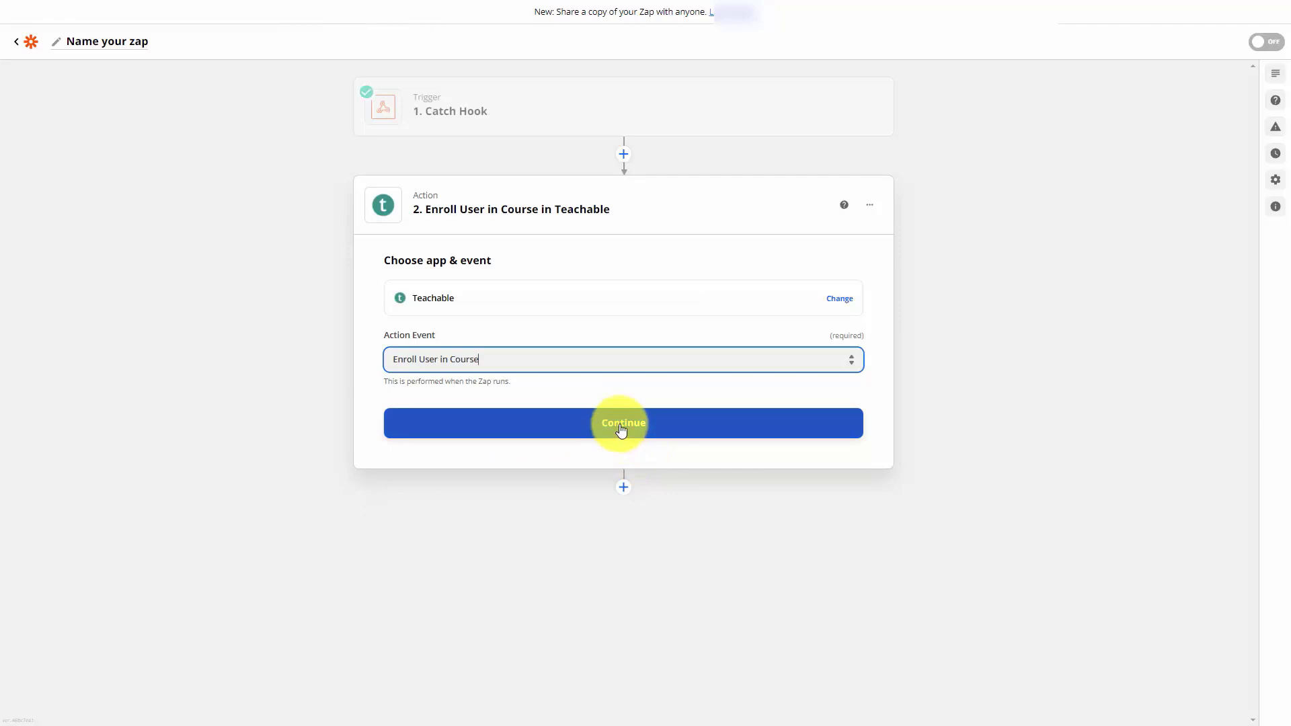
{"action": "left_click", "coordinate": [621, 430]}
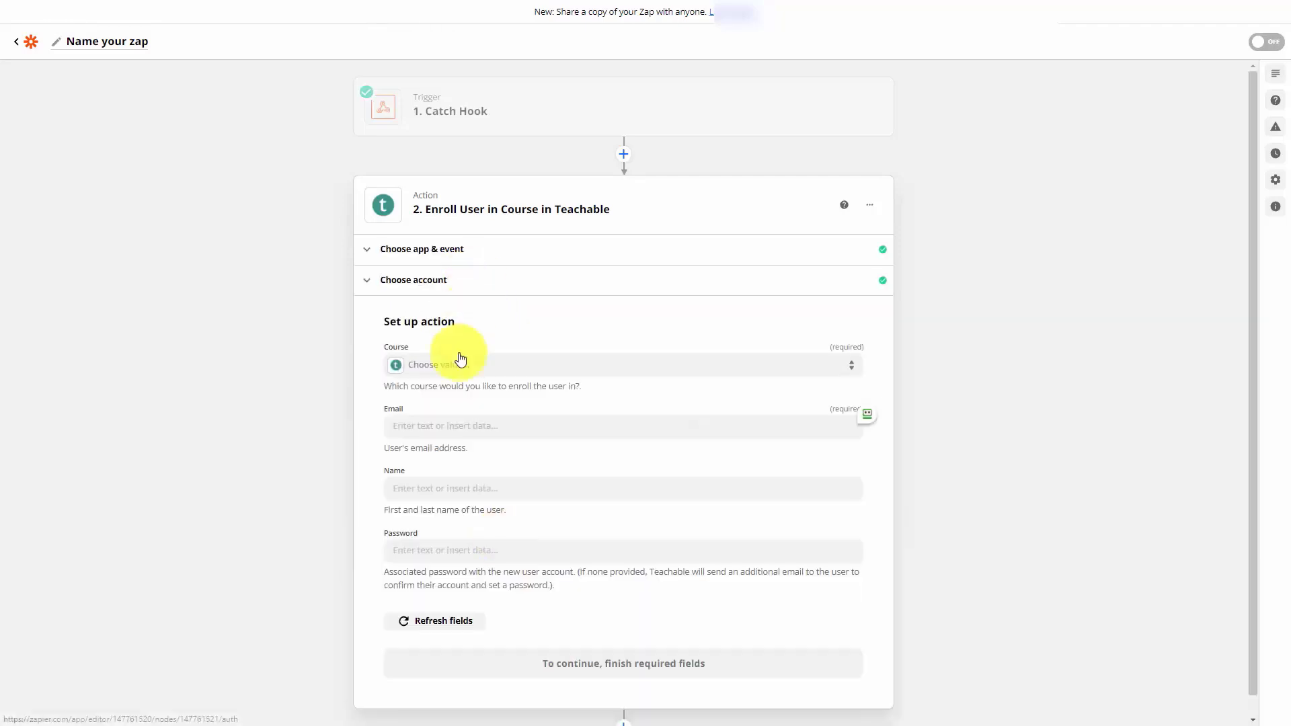
{"action": "left_click", "coordinate": [444, 365]}
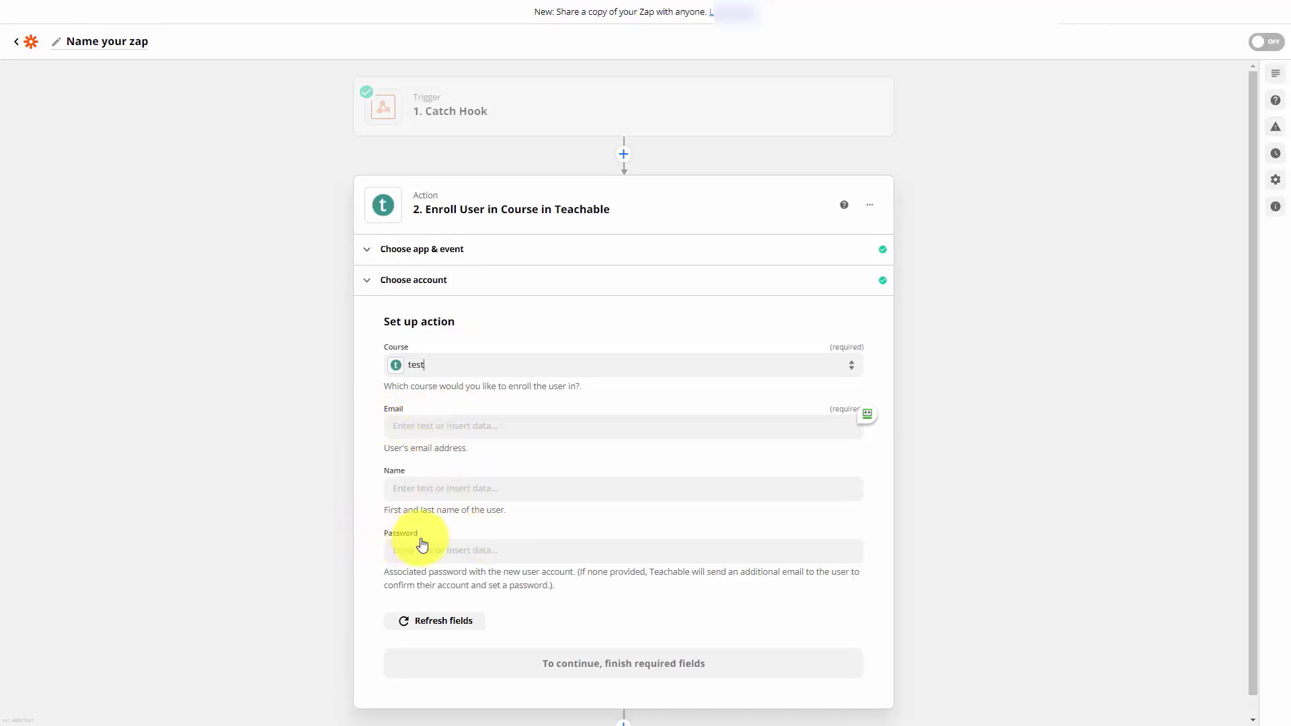
{"action": "left_click", "coordinate": [437, 426]}
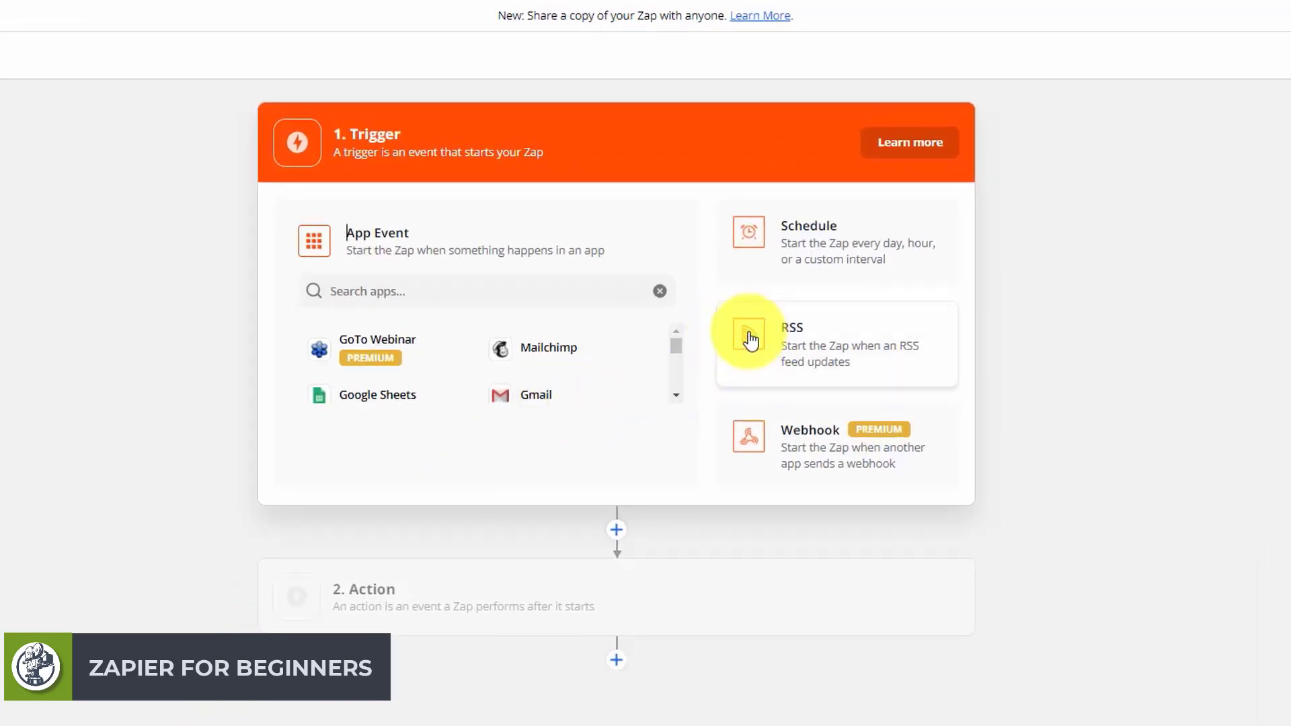
- Set another new Zap's trigger to RSS by Zapier with the New Item in Feed event and continue
{"action": "left_click", "coordinate": [751, 339]}
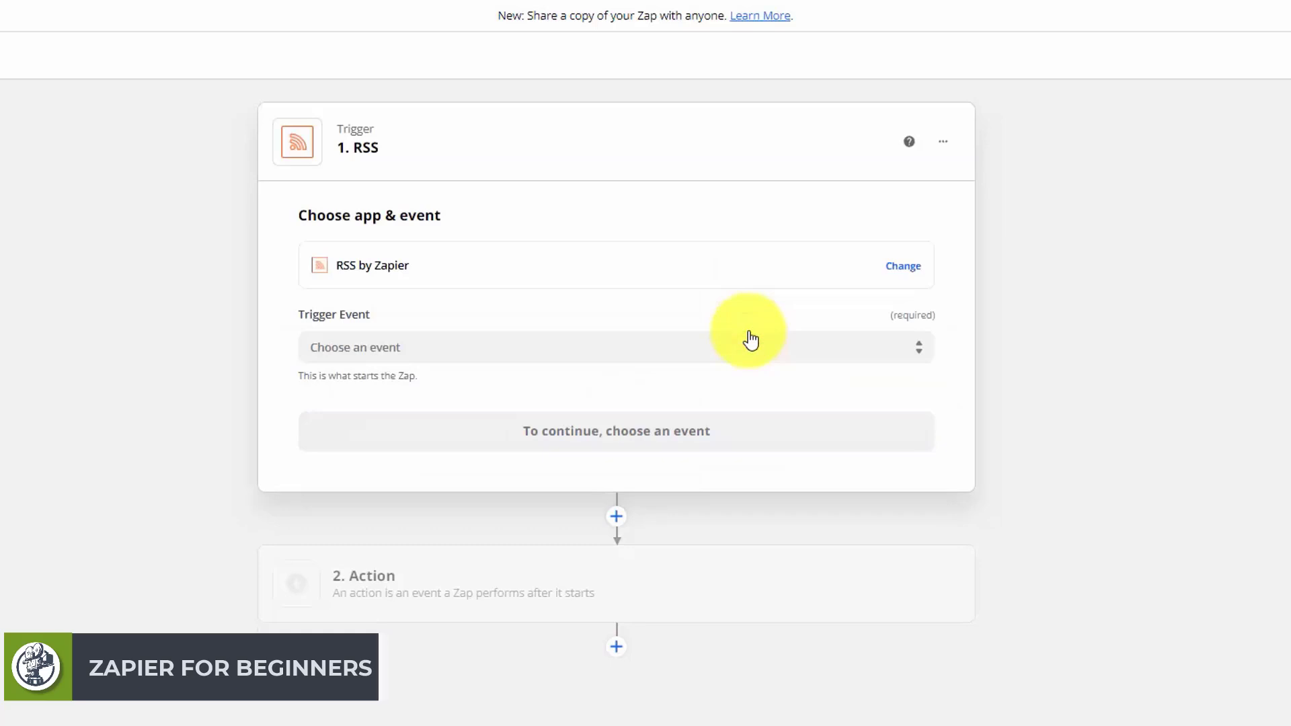
{"action": "left_click", "coordinate": [424, 339]}
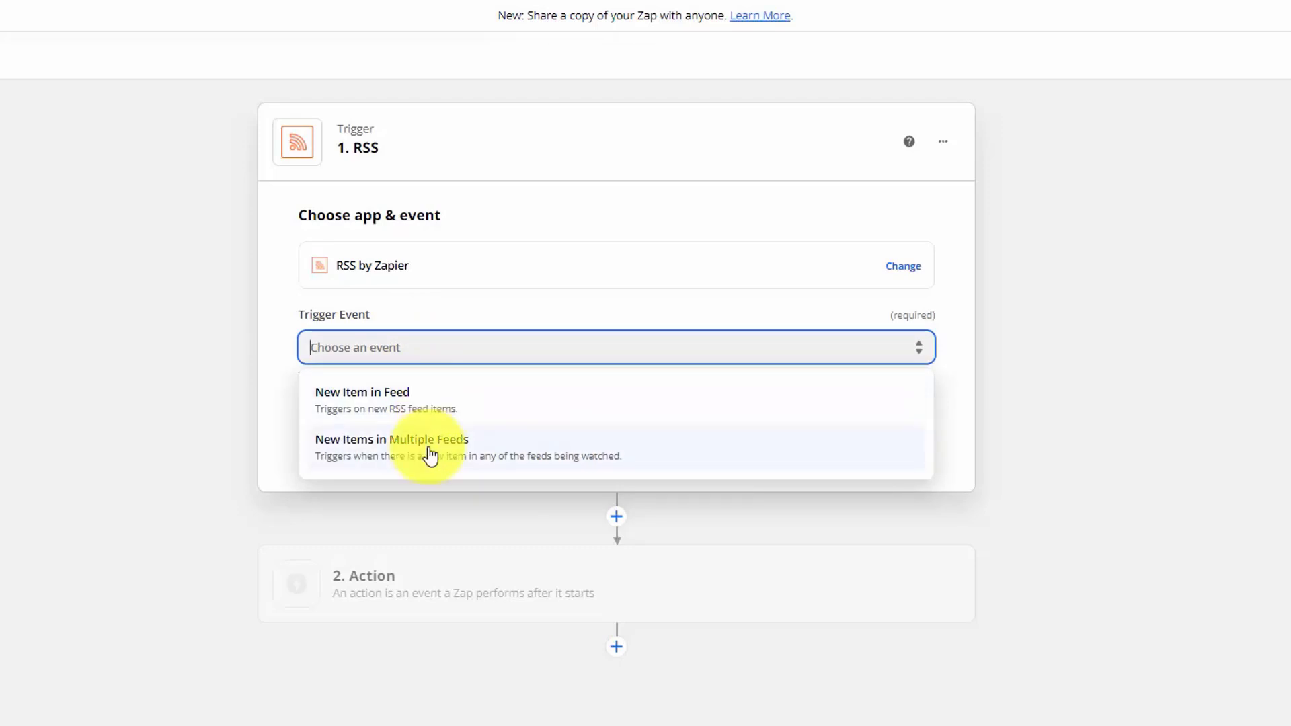
{"action": "left_click", "coordinate": [395, 397]}
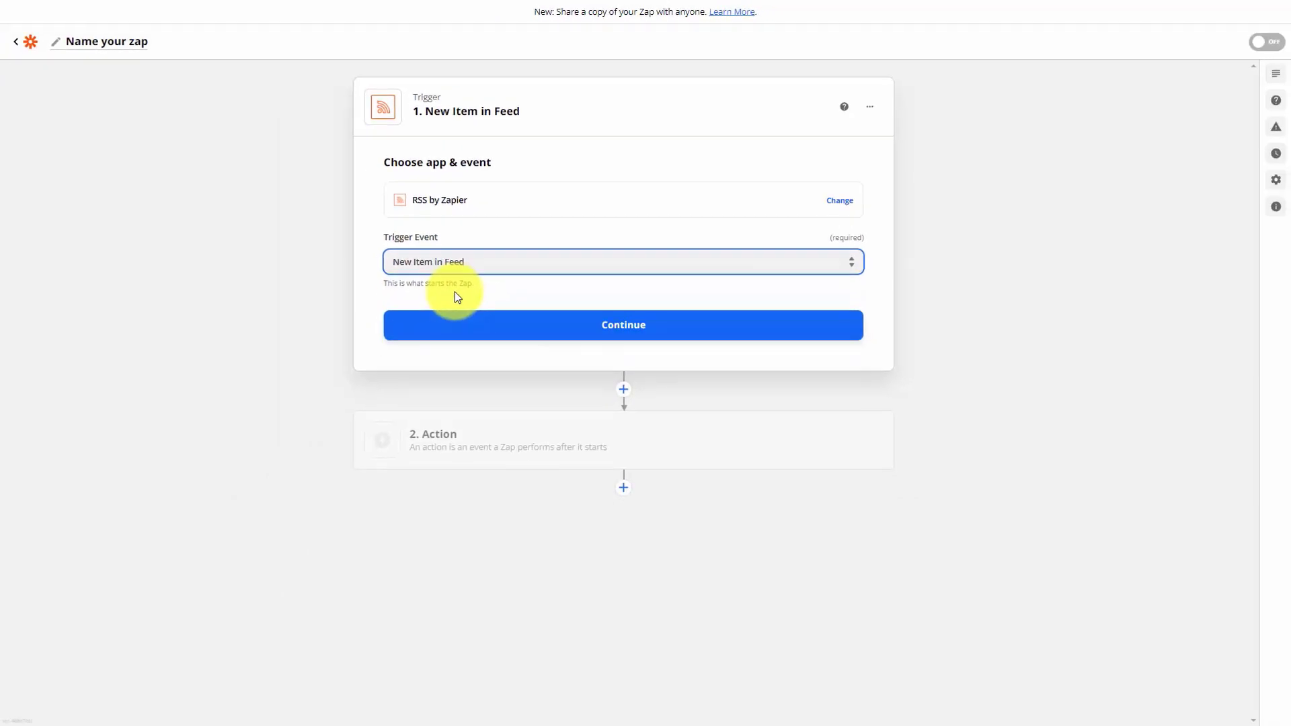
{"action": "left_click", "coordinate": [614, 324]}
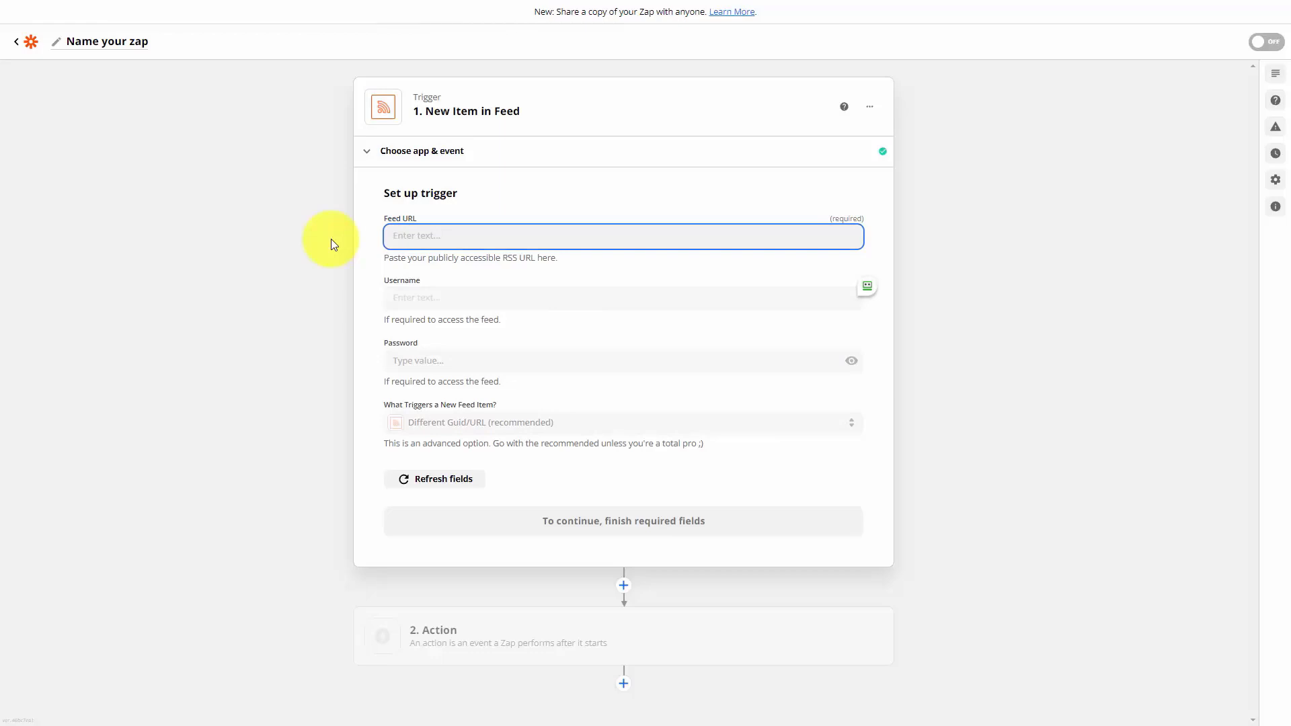
- Enter the personal website's /feed/ address as the Feed URL, refresh the fields, test the RSS trigger and continue
{"action": "type", "text": "https://thomasduncanone.com/feed/"}
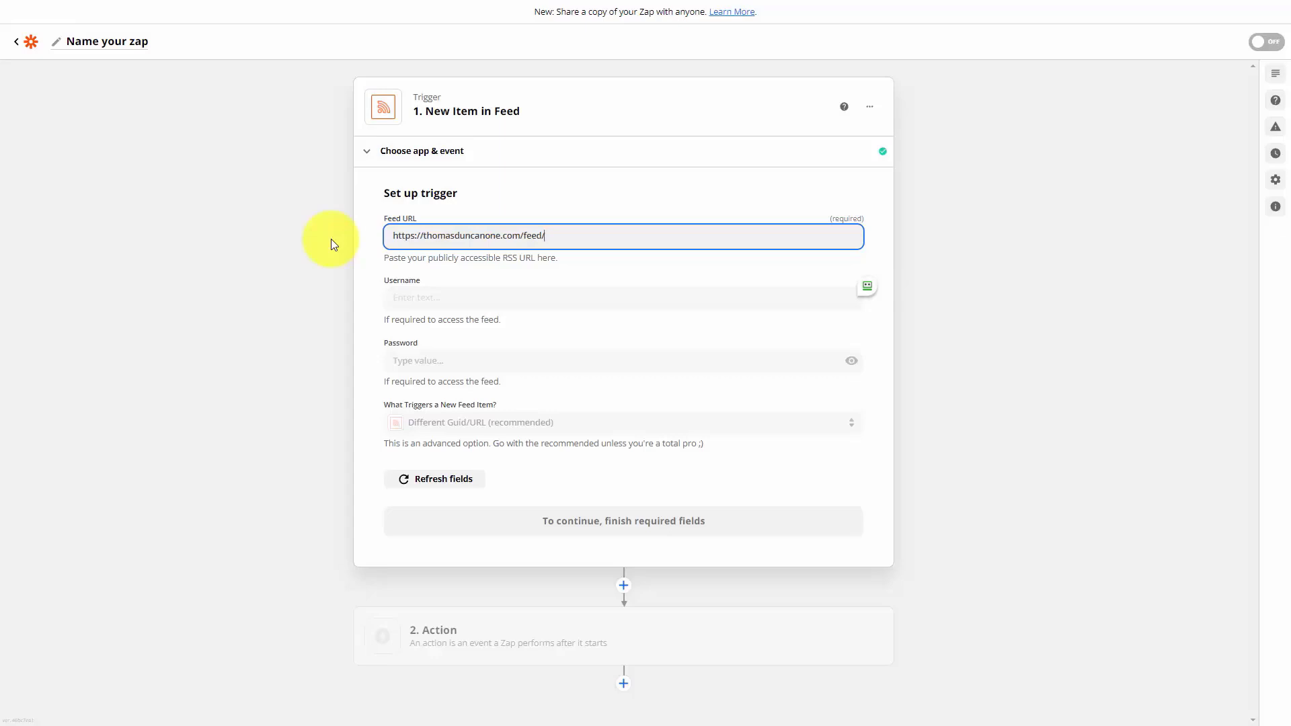
{"action": "left_click", "coordinate": [450, 486]}
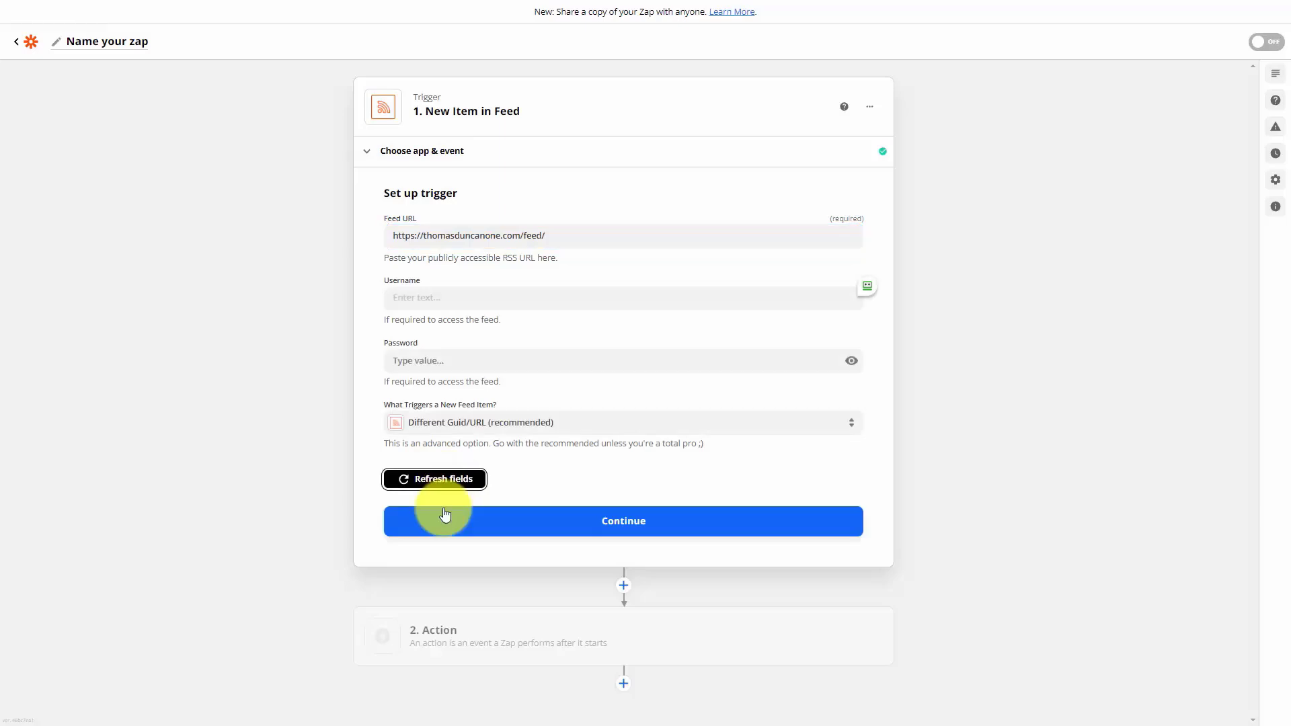
{"action": "left_click", "coordinate": [616, 524]}
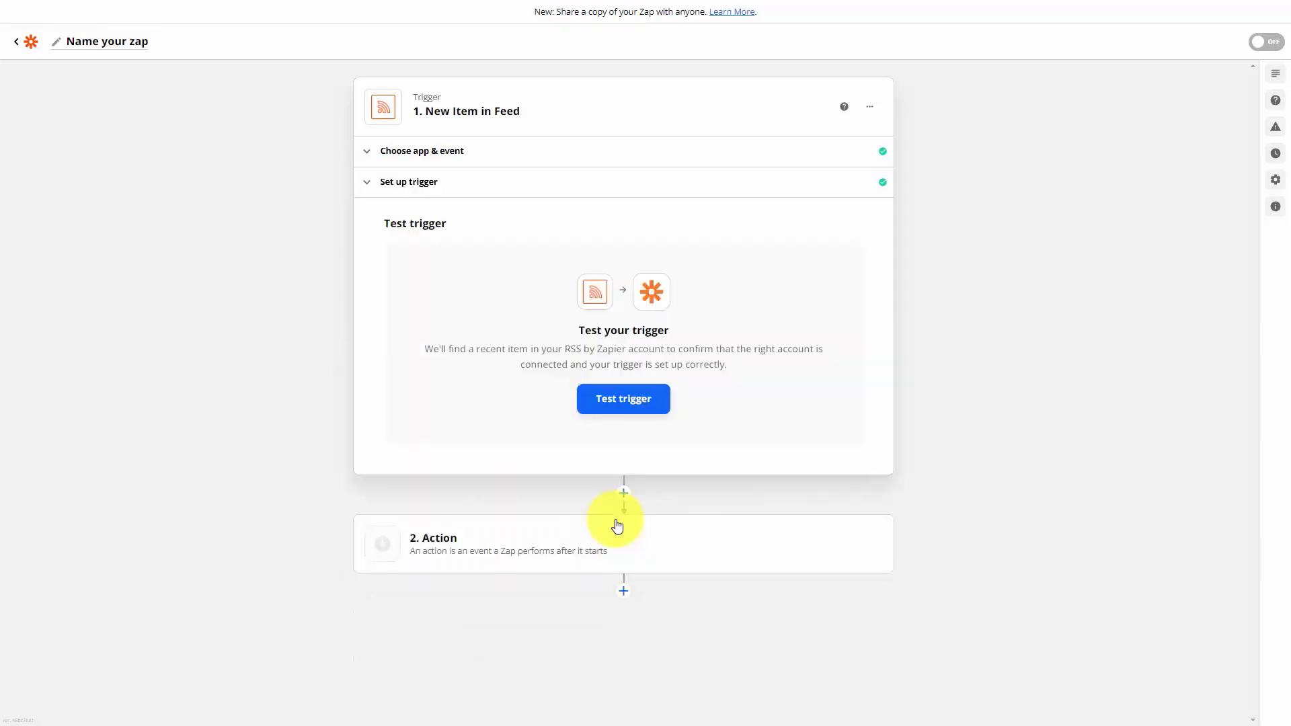
{"action": "left_click", "coordinate": [621, 404]}
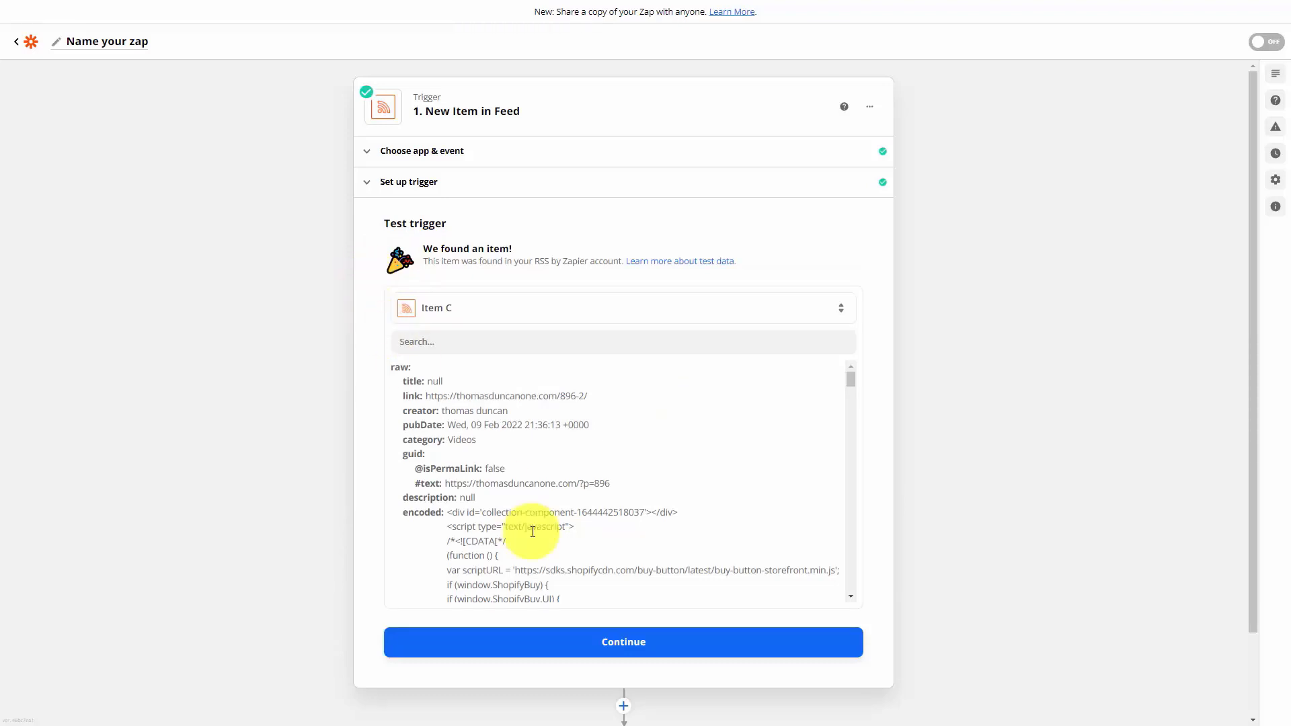
{"action": "left_click", "coordinate": [638, 642]}
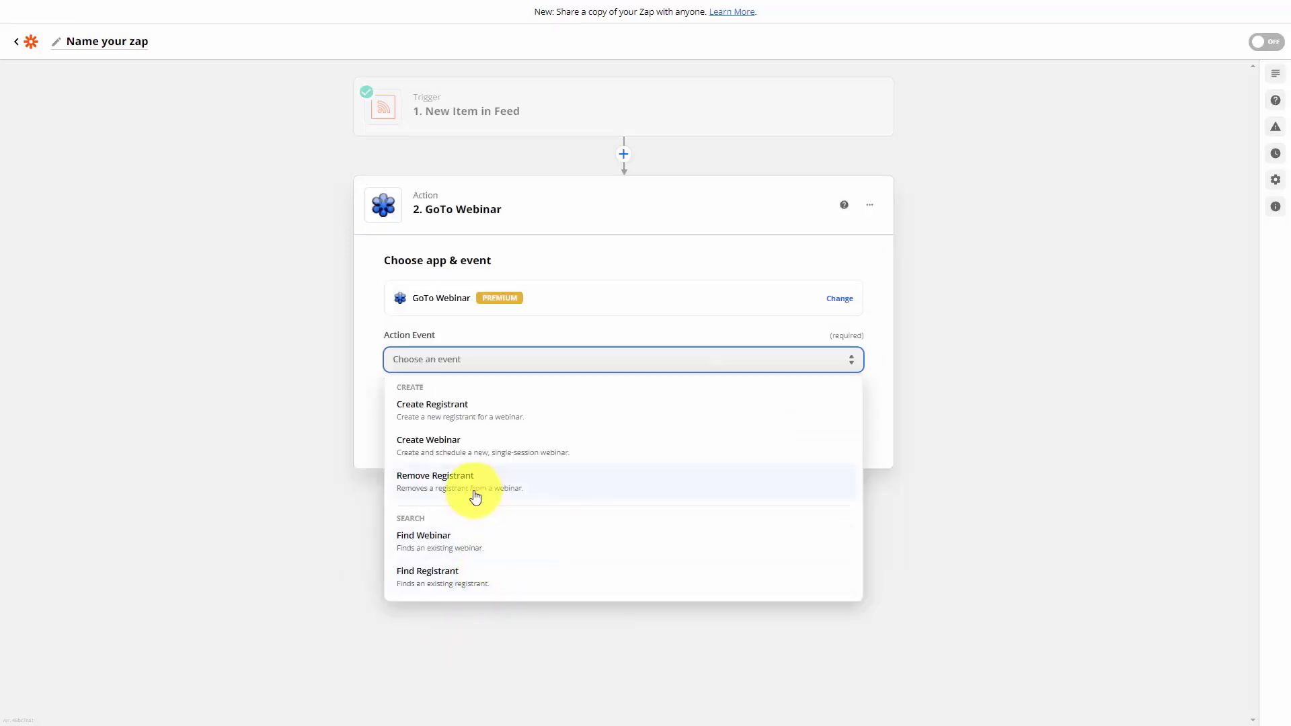
- Set up and test a GoTo Webinar Create Webinar action titled "New Video Tutorials", Eastern Time US and Canada, 8:00 to 9:00, type Classic
{"action": "left_click", "coordinate": [433, 447]}
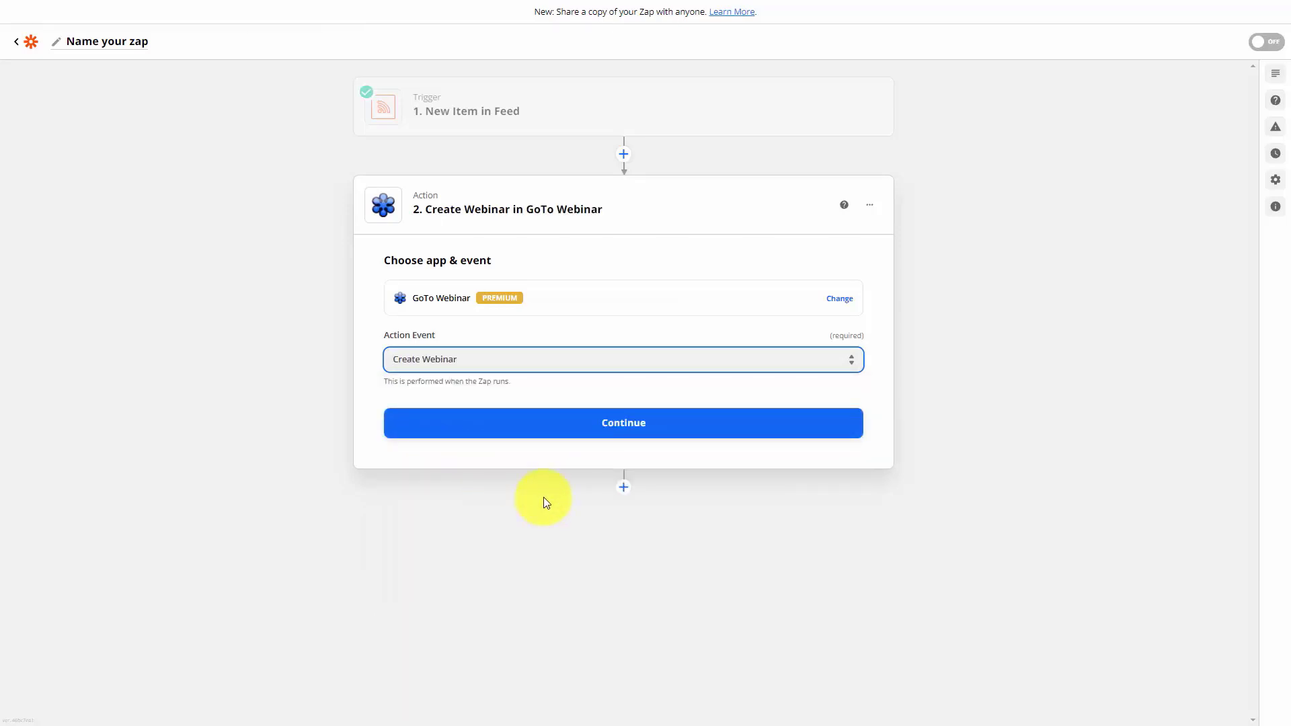
{"action": "left_click", "coordinate": [491, 423]}
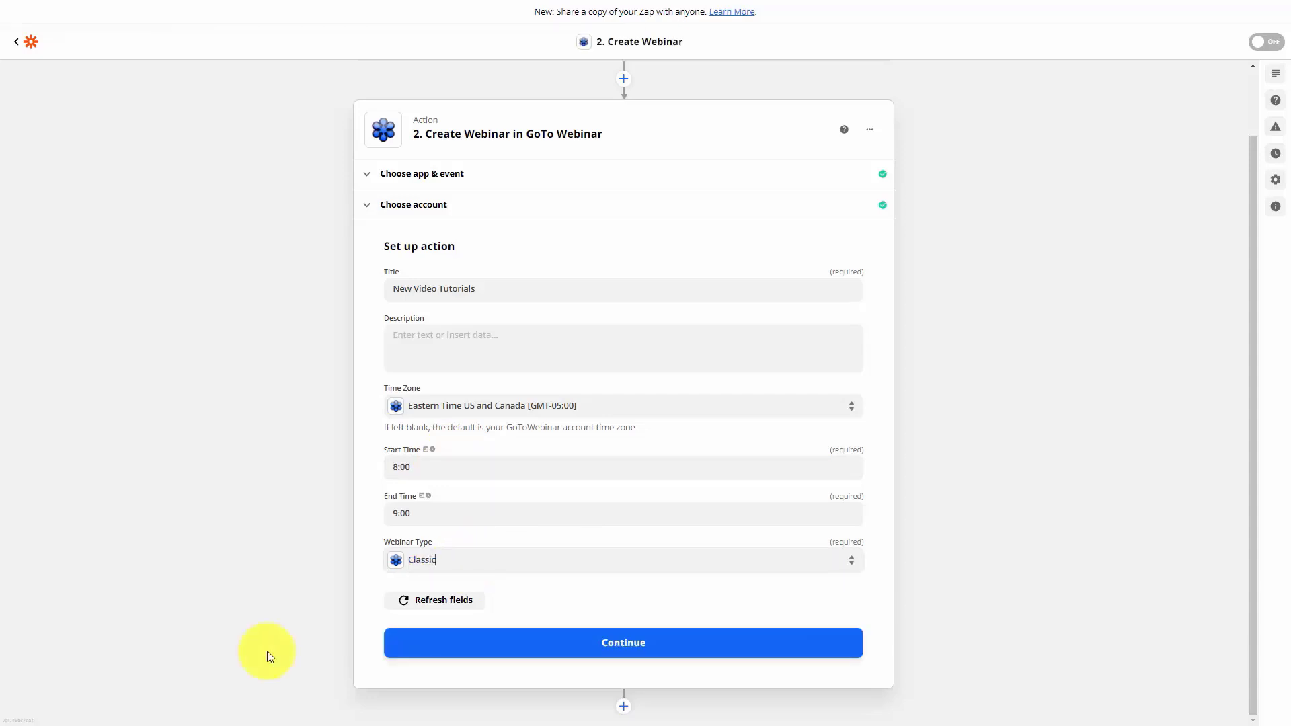
{"action": "left_click", "coordinate": [632, 644]}
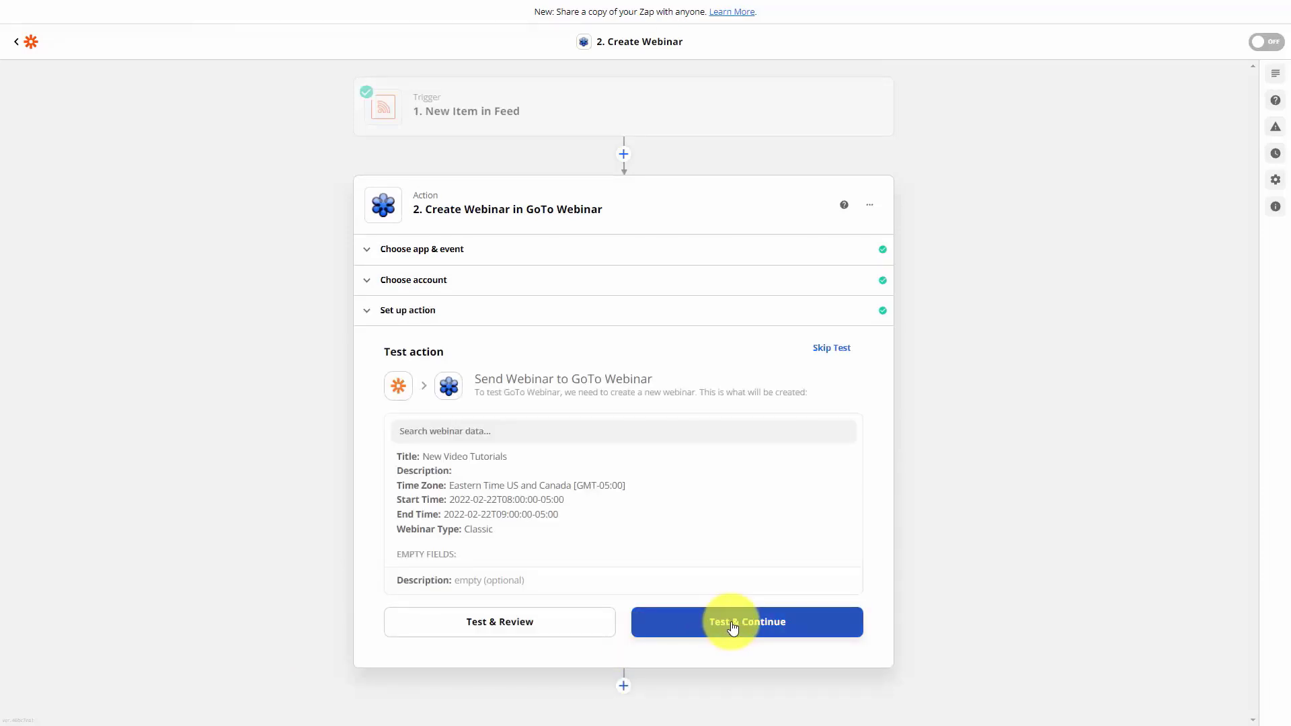
{"action": "left_click", "coordinate": [733, 622]}
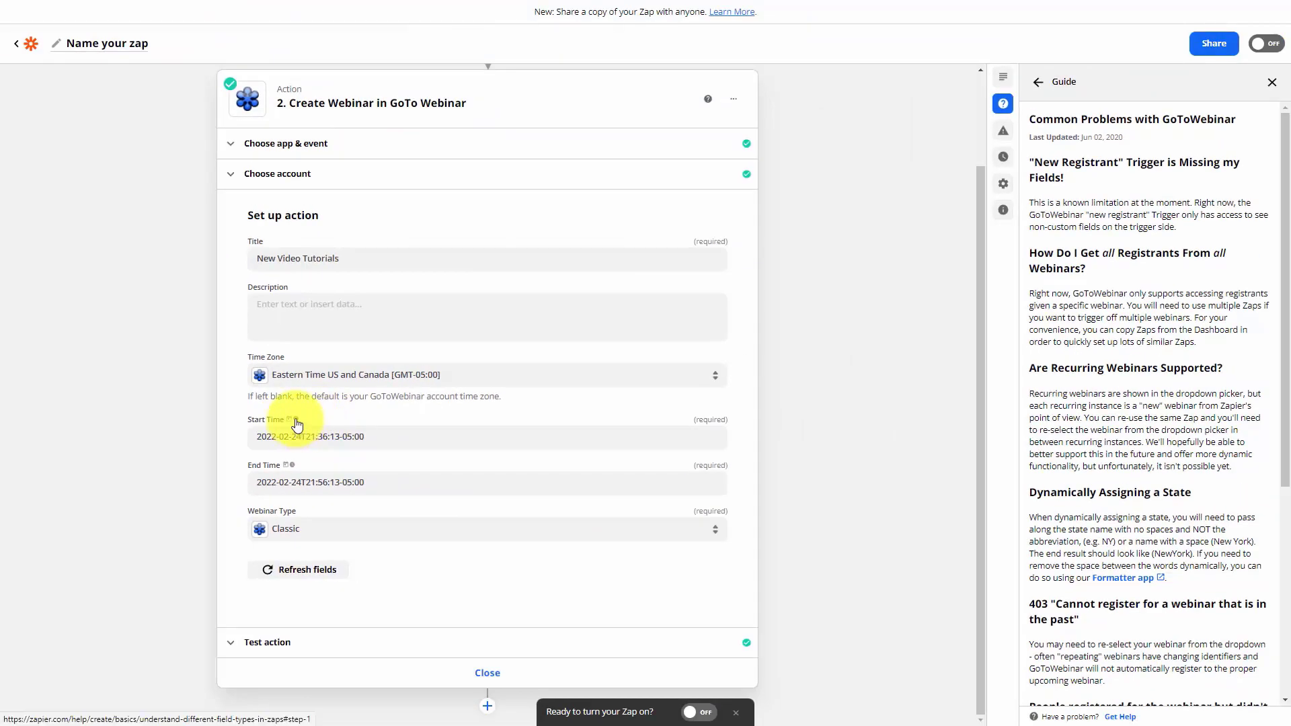
- Check the datetime format hint for the webinar's Start Time and open its detailed help
{"action": "mouse_move", "coordinate": [296, 425]}
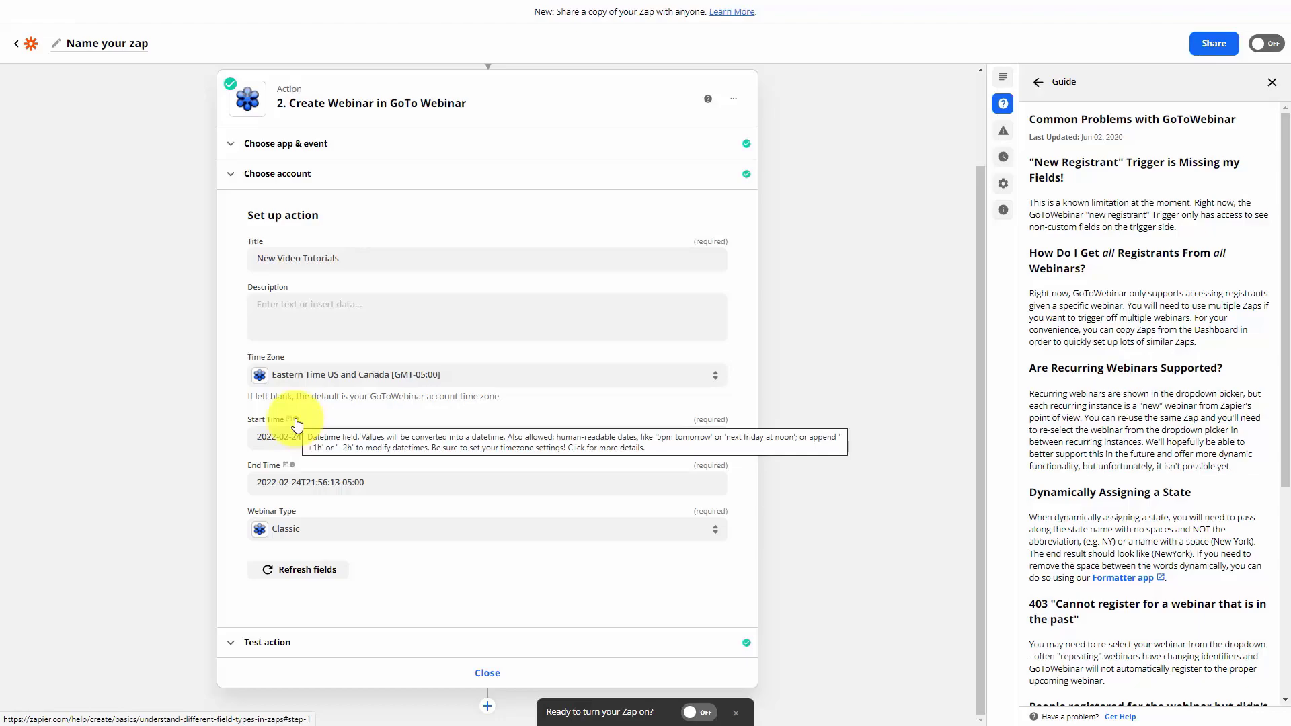
{"action": "left_click", "coordinate": [297, 425]}
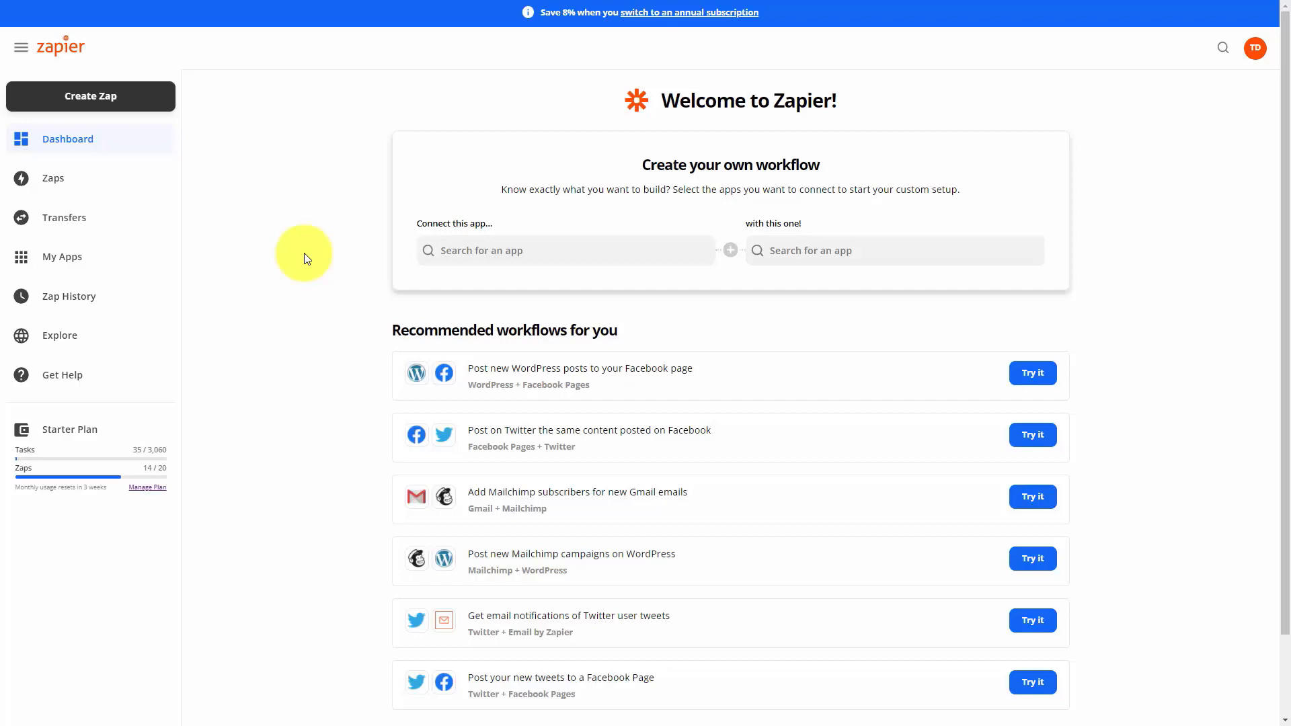
- Create a new Zap with Email by Zapier as the trigger app and New Inbound Email as its event, and continue
{"action": "left_click", "coordinate": [98, 101]}
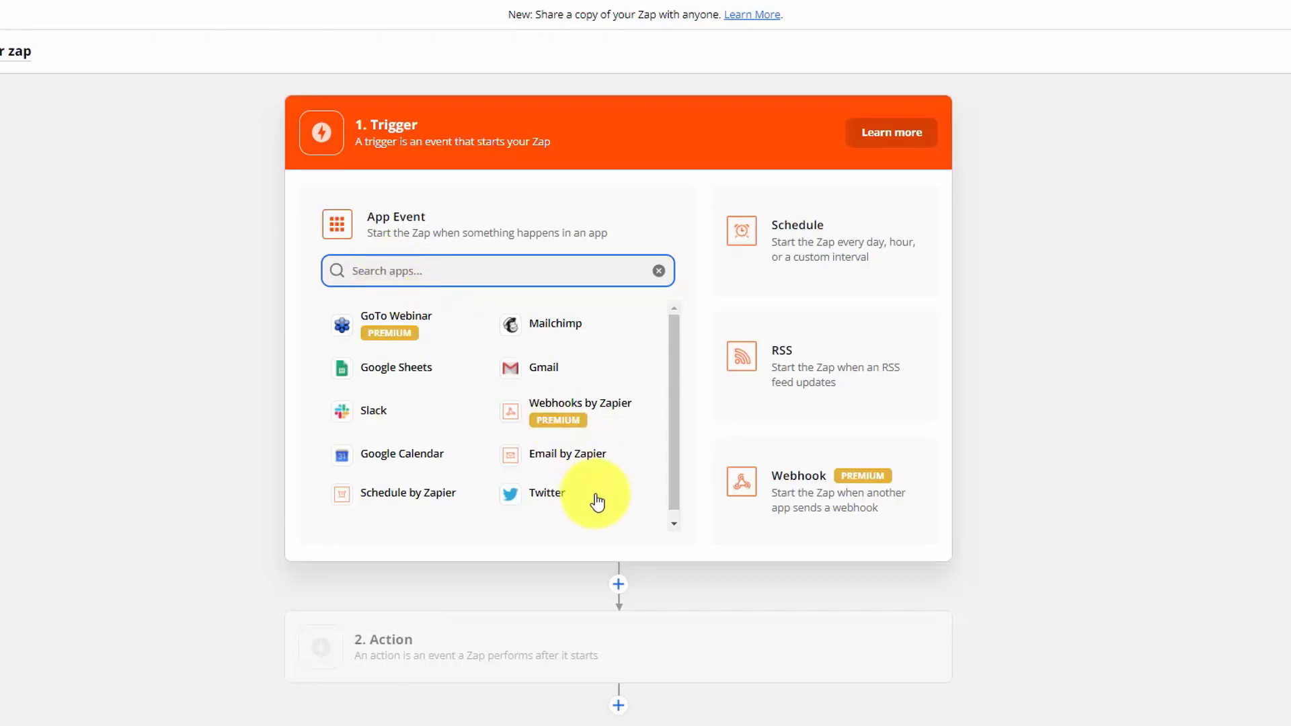
{"action": "left_click", "coordinate": [554, 462]}
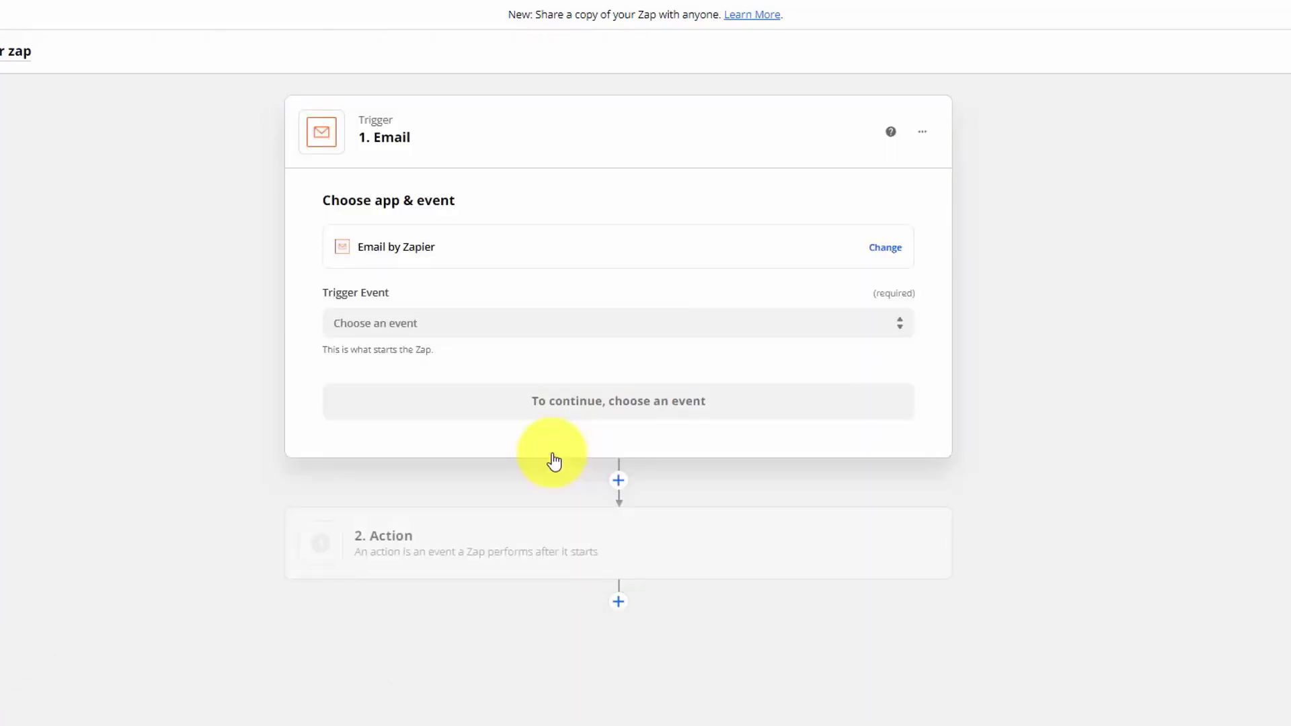
{"action": "left_click", "coordinate": [440, 325]}
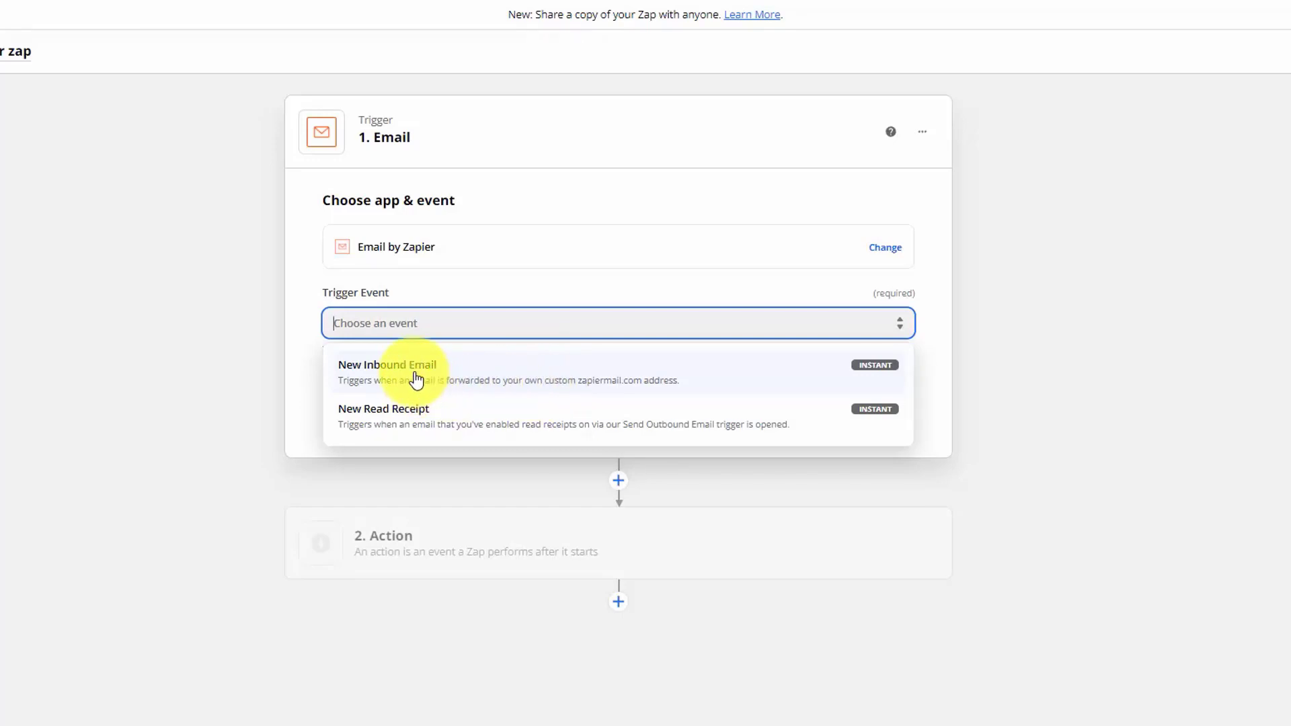
{"action": "left_click", "coordinate": [416, 381]}
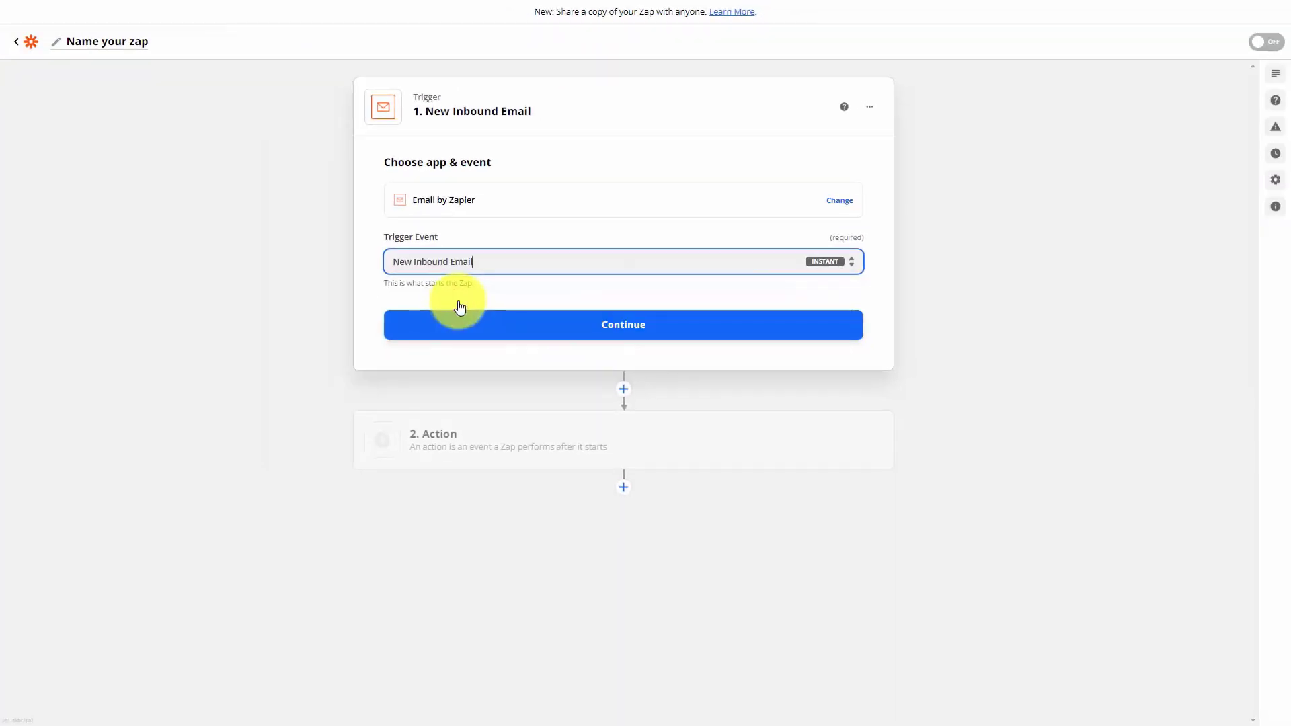
{"action": "left_click", "coordinate": [624, 330]}
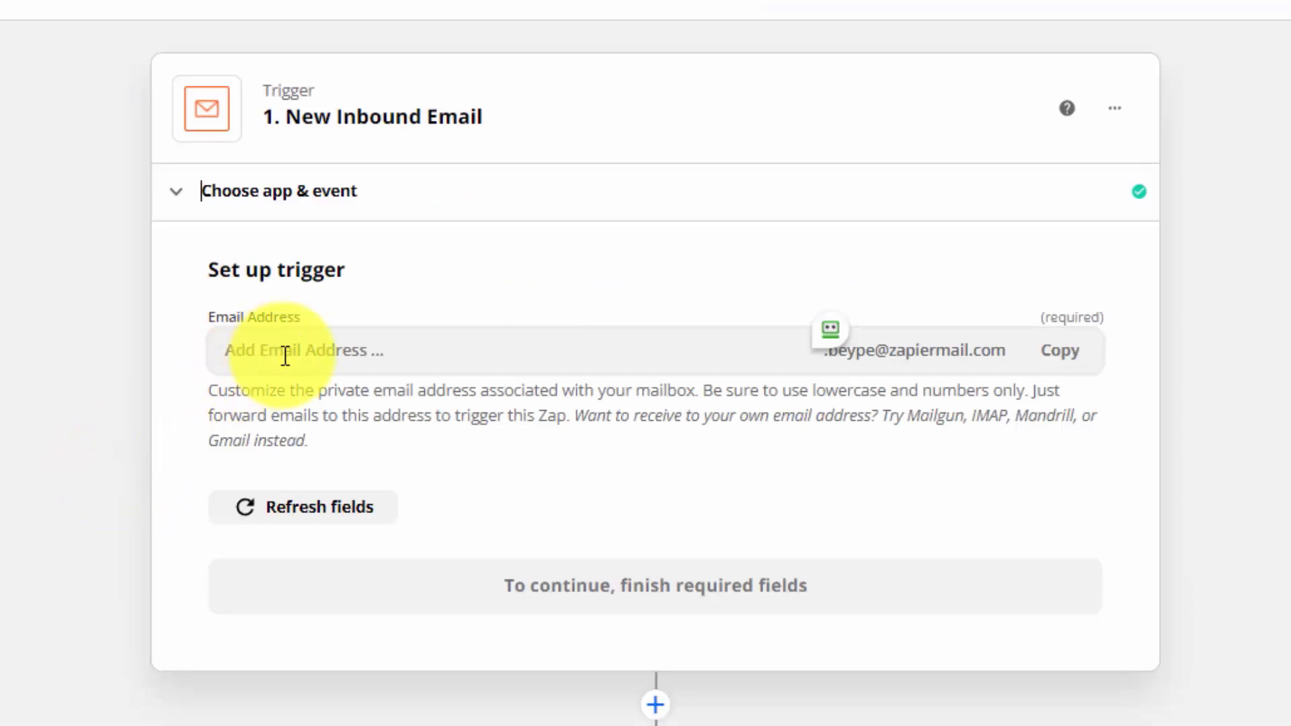
- Enter "videotutorials" as the custom mailbox prefix, copy the resulting address, test the inbound email trigger until a request is found, and continue
{"action": "left_click", "coordinate": [286, 356]}
{"action": "type", "text": "videotutorials"}
{"action": "left_click", "coordinate": [1062, 363]}
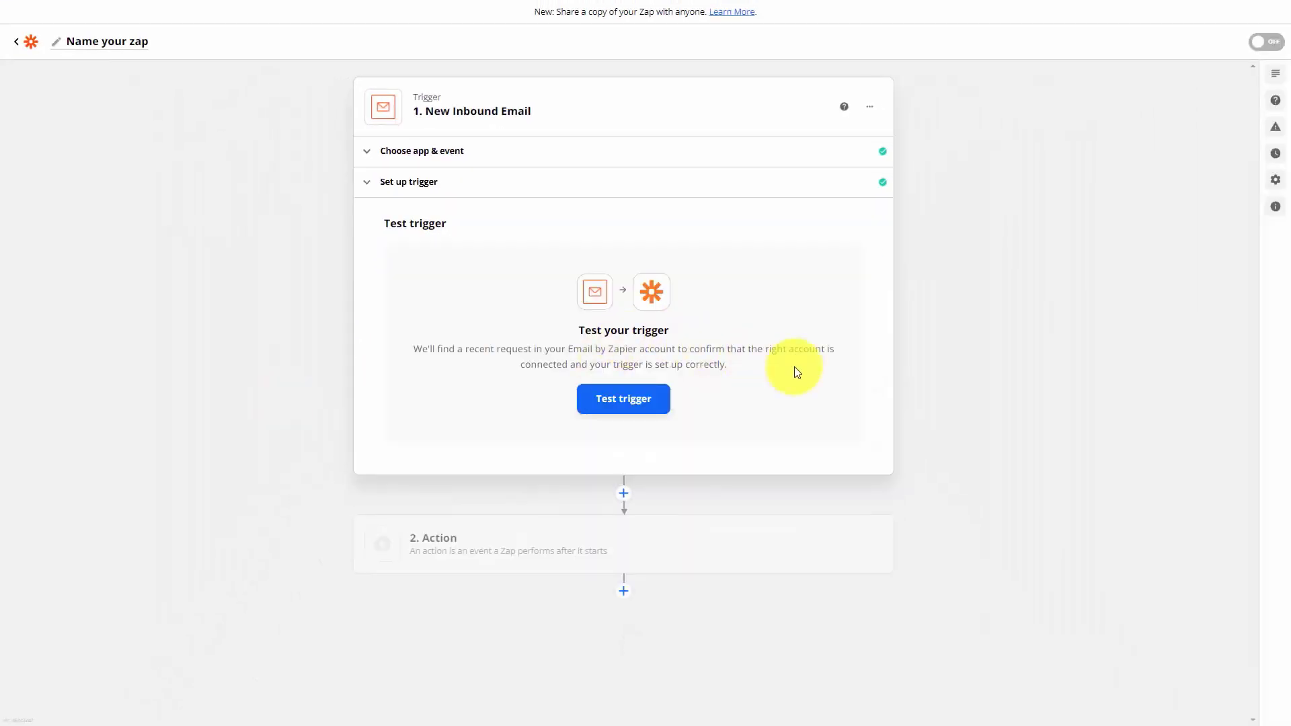
{"action": "left_click", "coordinate": [628, 401]}
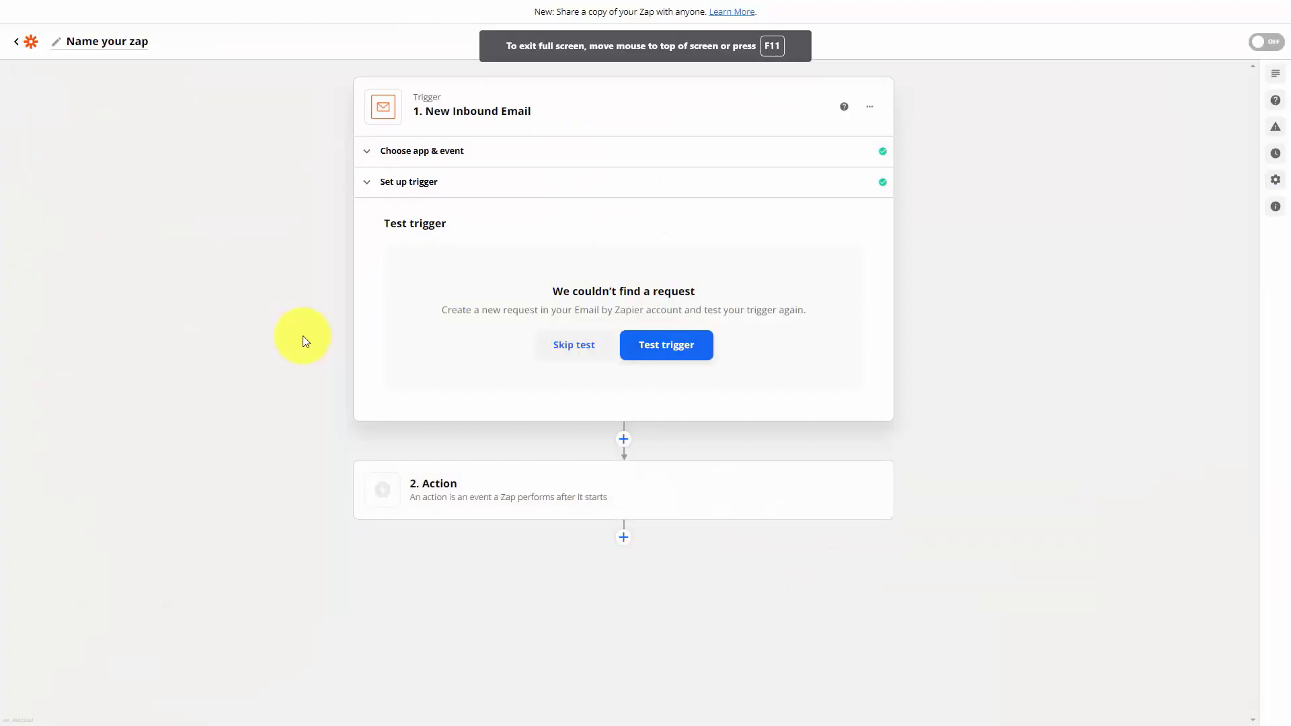
{"action": "left_click", "coordinate": [667, 345]}
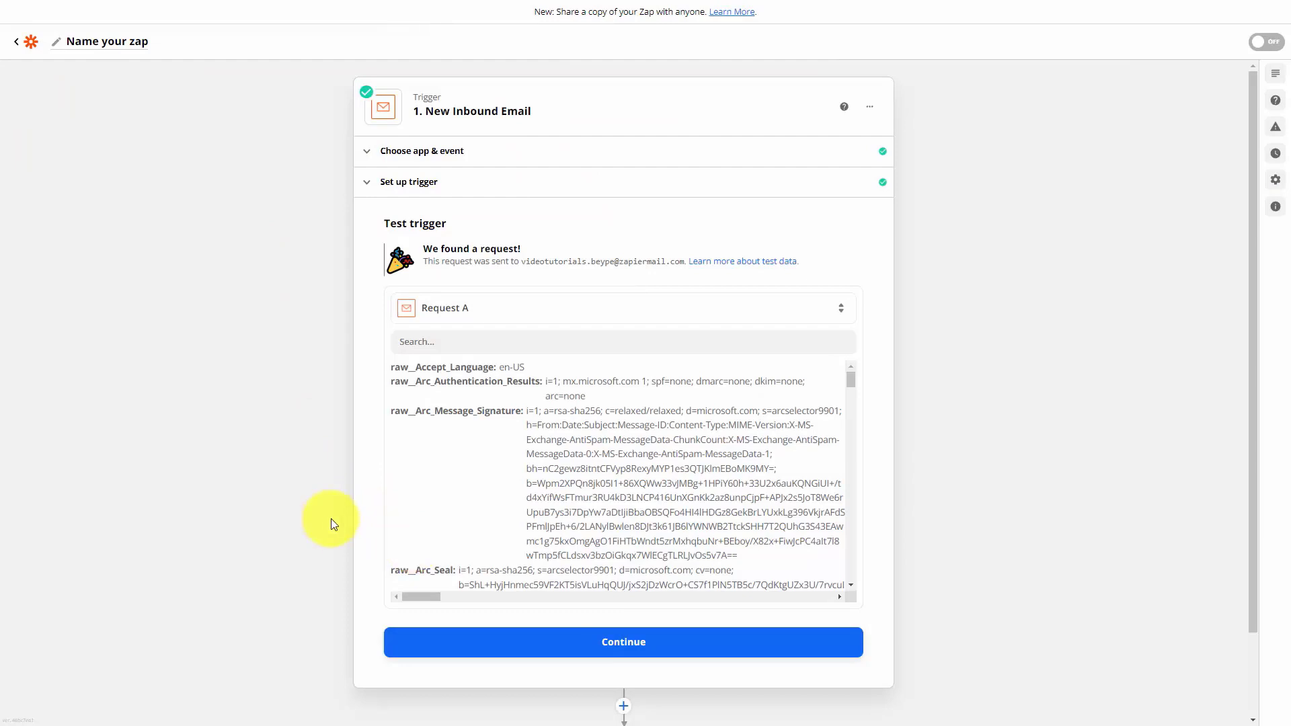
{"action": "scroll", "coordinate": [363, 531], "scroll_direction": "down", "scroll_amount": 2}
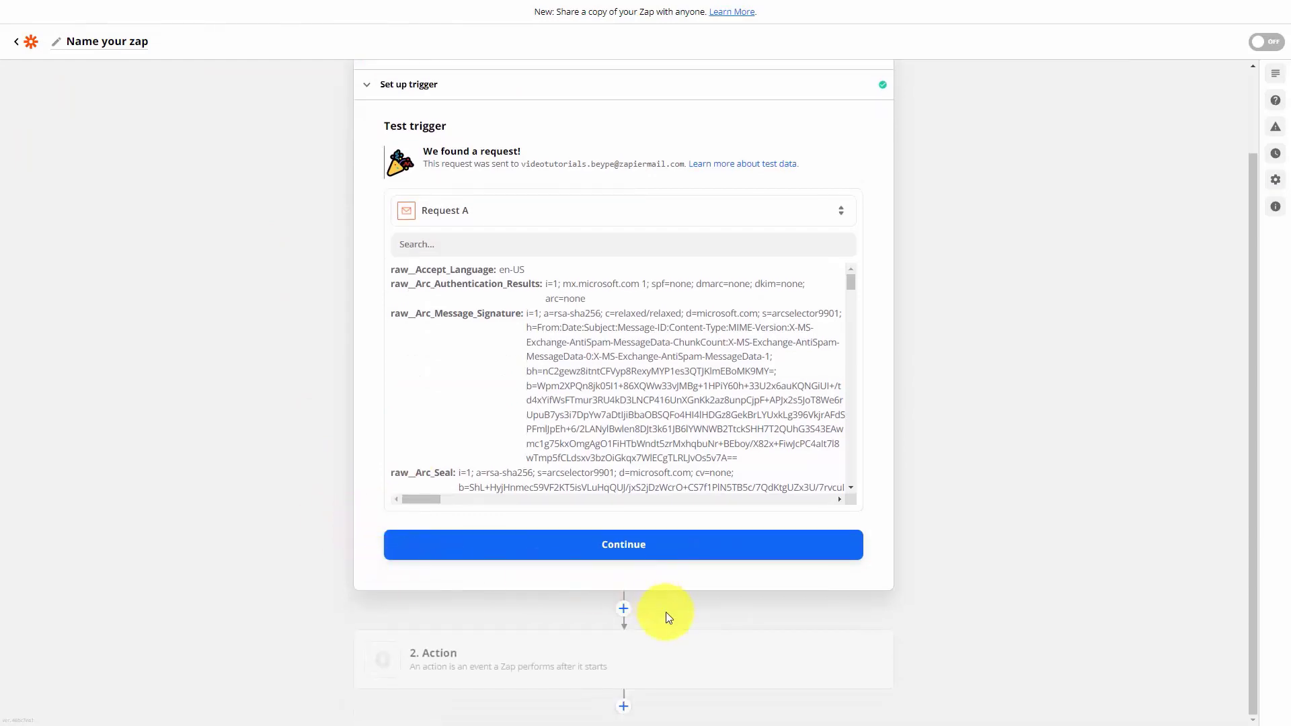
{"action": "left_click", "coordinate": [630, 553]}
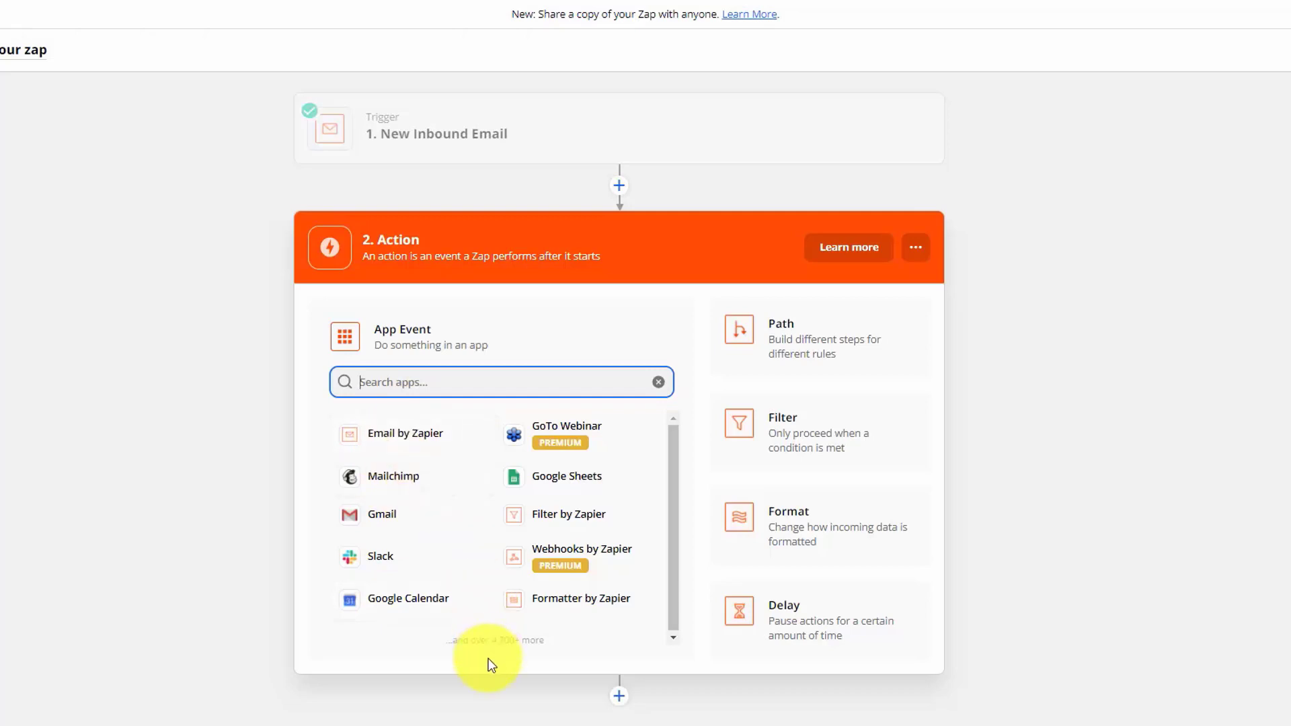
- Set the Zap's action to Zoom with the Create Meeting event and continue with the connected account
{"action": "type", "text": "zoom"}
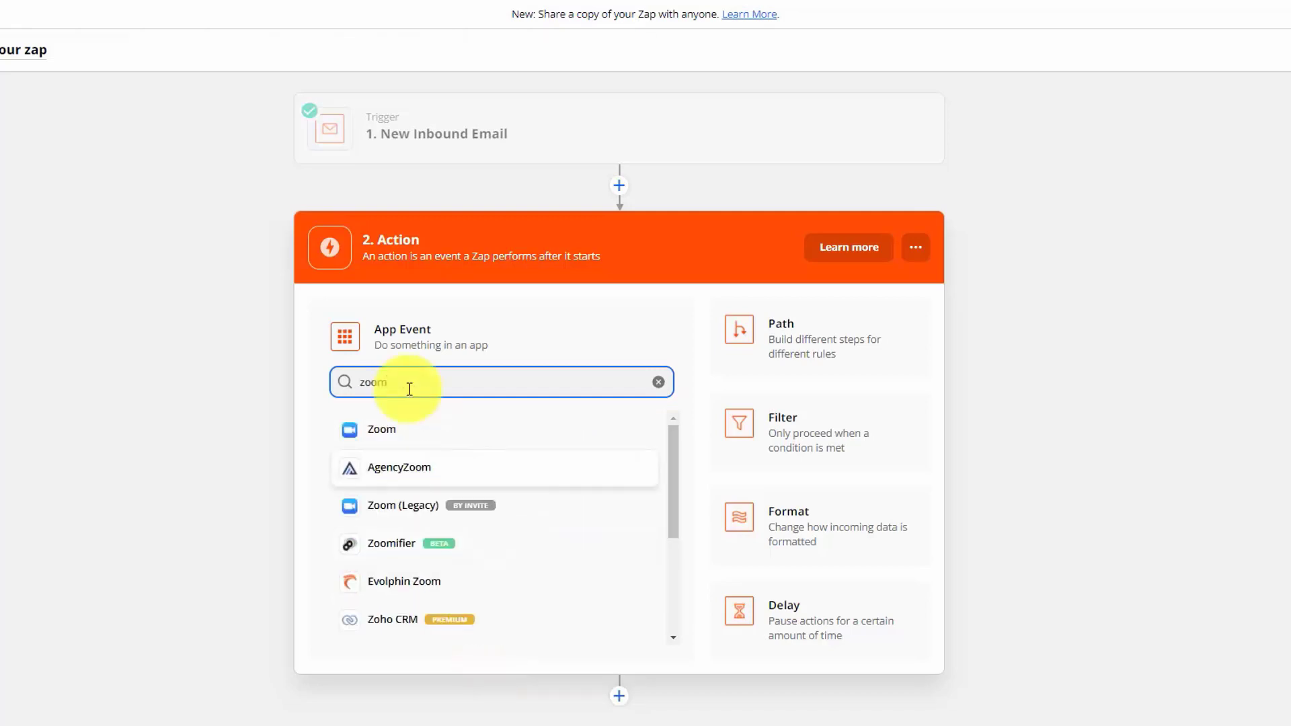
{"action": "left_click", "coordinate": [387, 437]}
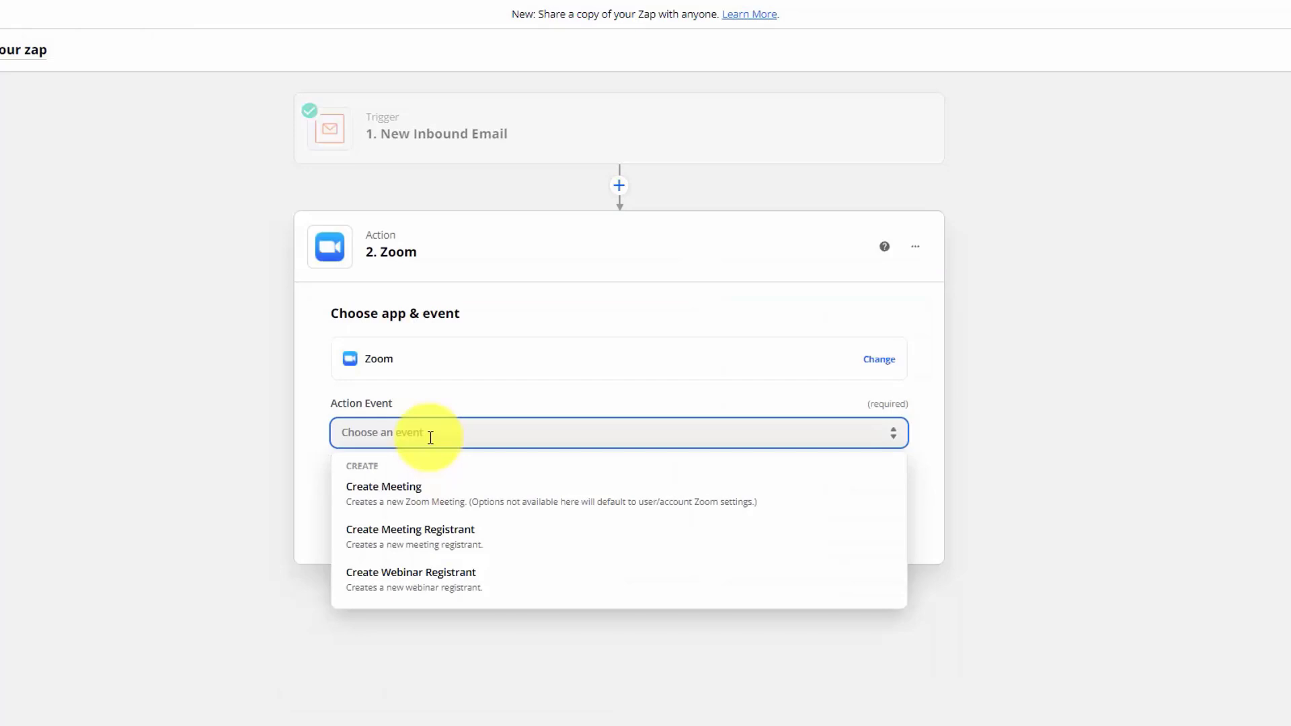
{"action": "left_click", "coordinate": [392, 499]}
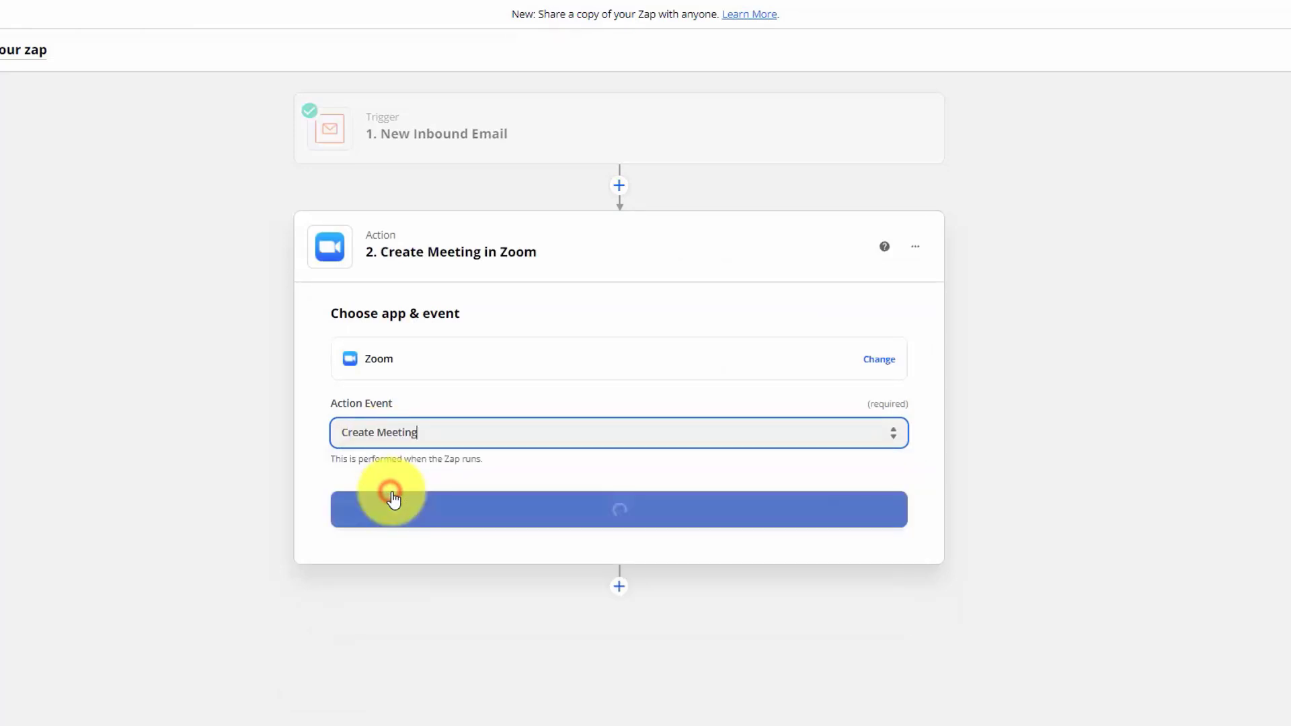
{"action": "left_click", "coordinate": [617, 425]}
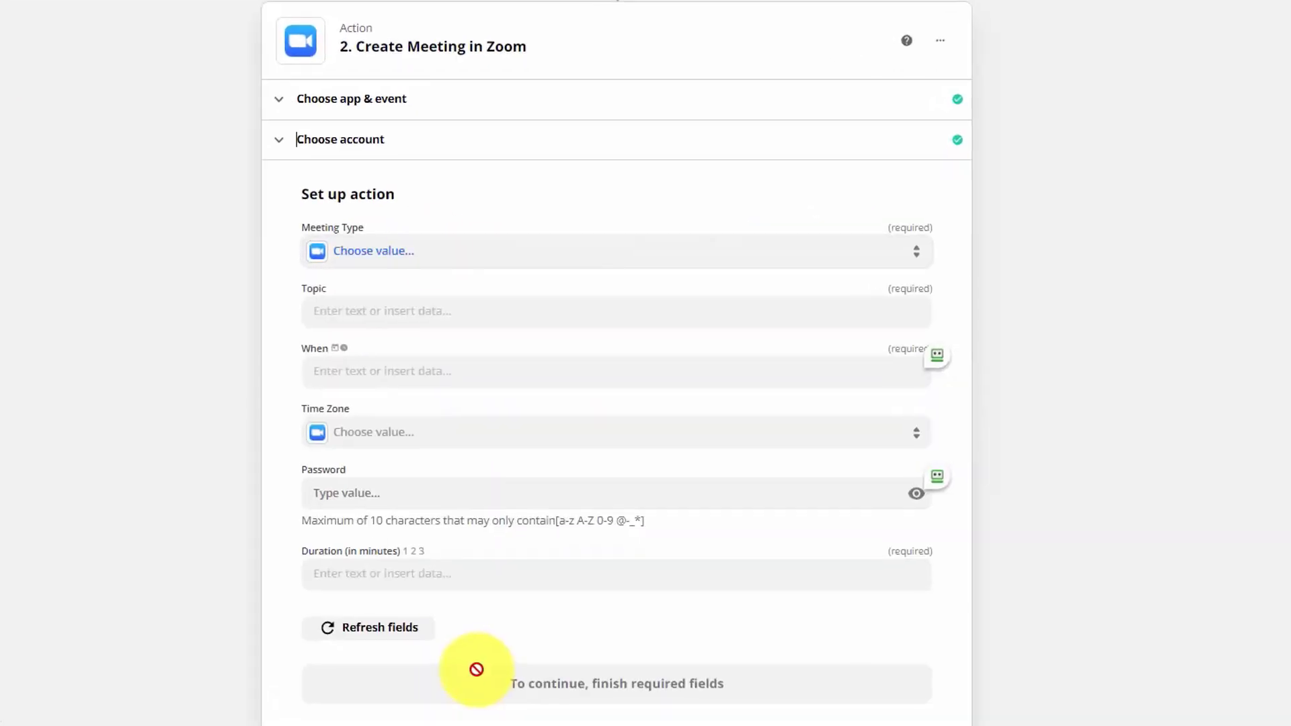
- Map the Zoom meeting's Meeting Type to the inbound email's Subject and its Topic to Body Plain
{"action": "left_click", "coordinate": [434, 253]}
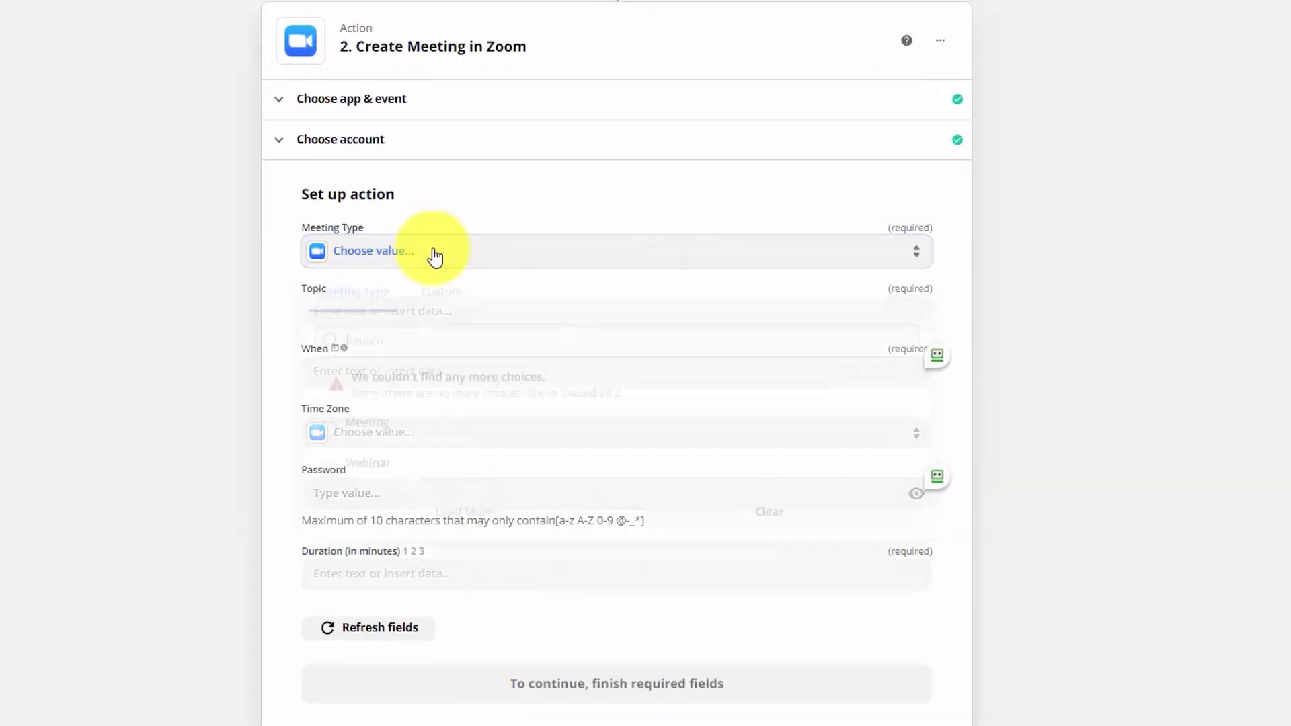
{"action": "left_click", "coordinate": [441, 298]}
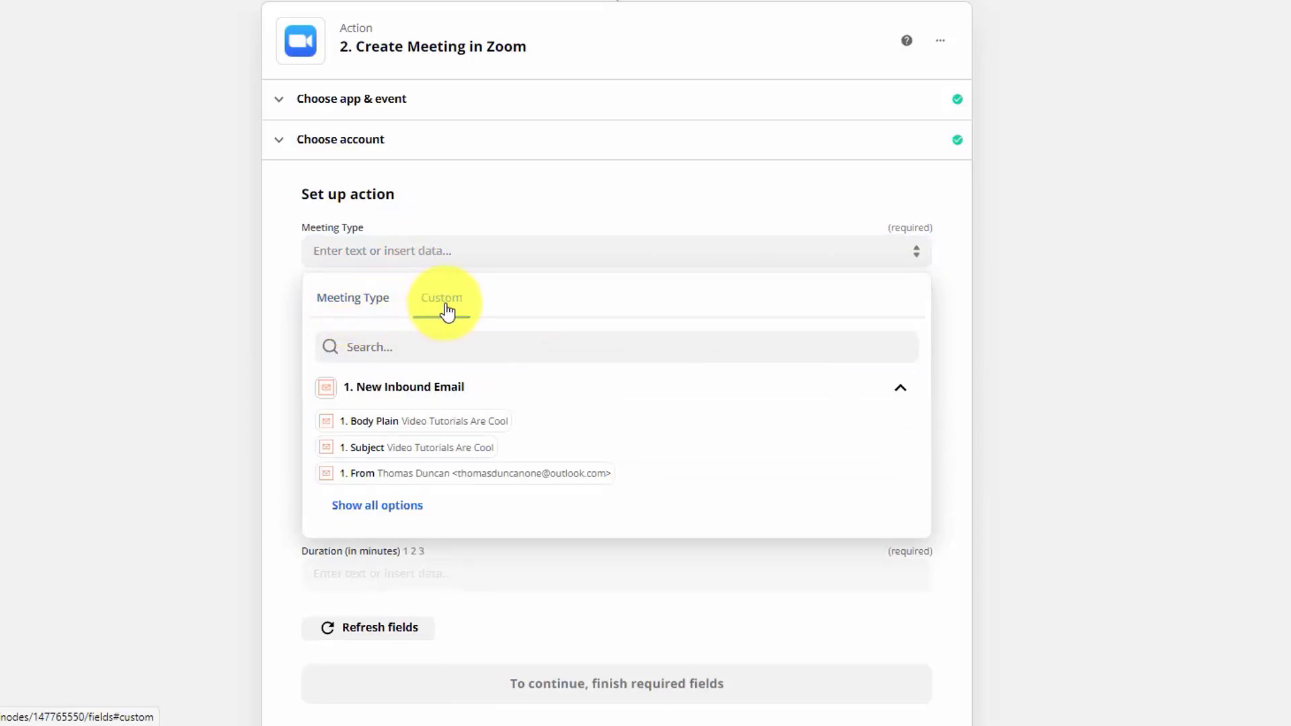
{"action": "left_click", "coordinate": [461, 448]}
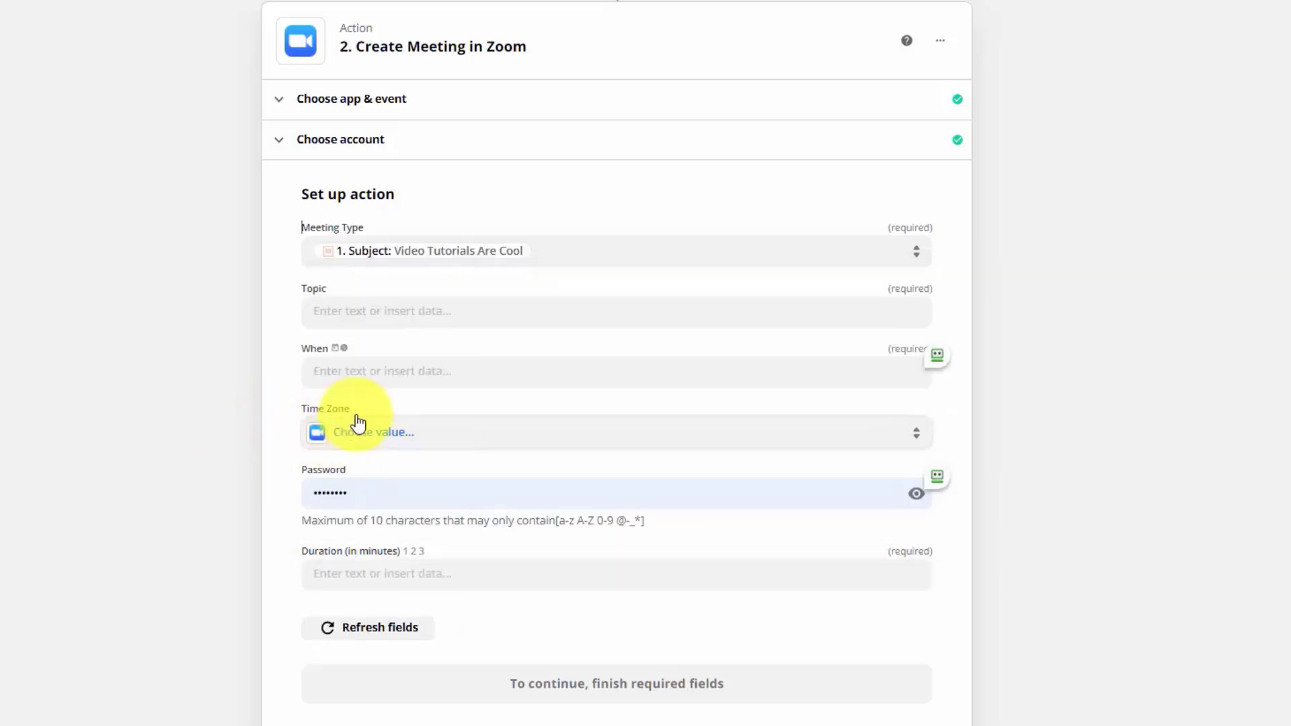
{"action": "left_click", "coordinate": [384, 310]}
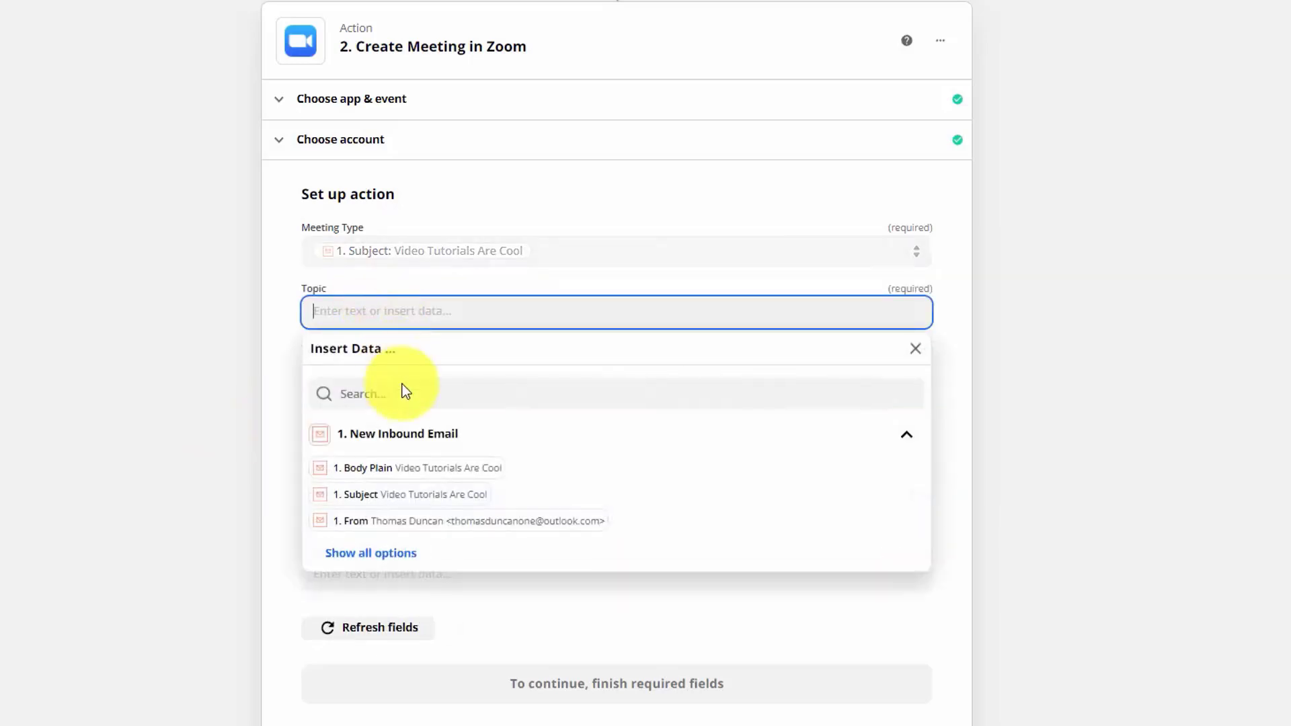
{"action": "left_click", "coordinate": [422, 471]}
{"action": "left_click", "coordinate": [227, 439]}
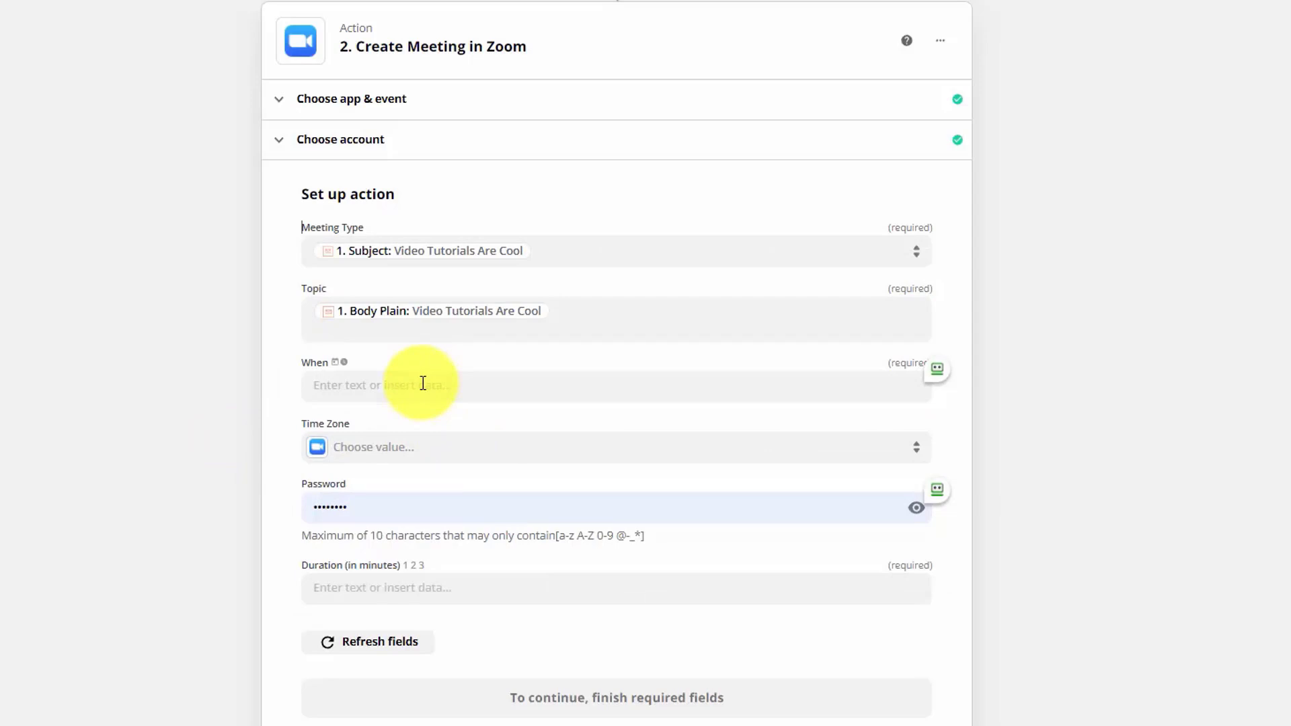
- Set the meeting's When to Raw Date, Time Zone to (GMT-10:00) Hawaii and Duration to 60 minutes, and test the action
{"action": "mouse_move", "coordinate": [345, 368]}
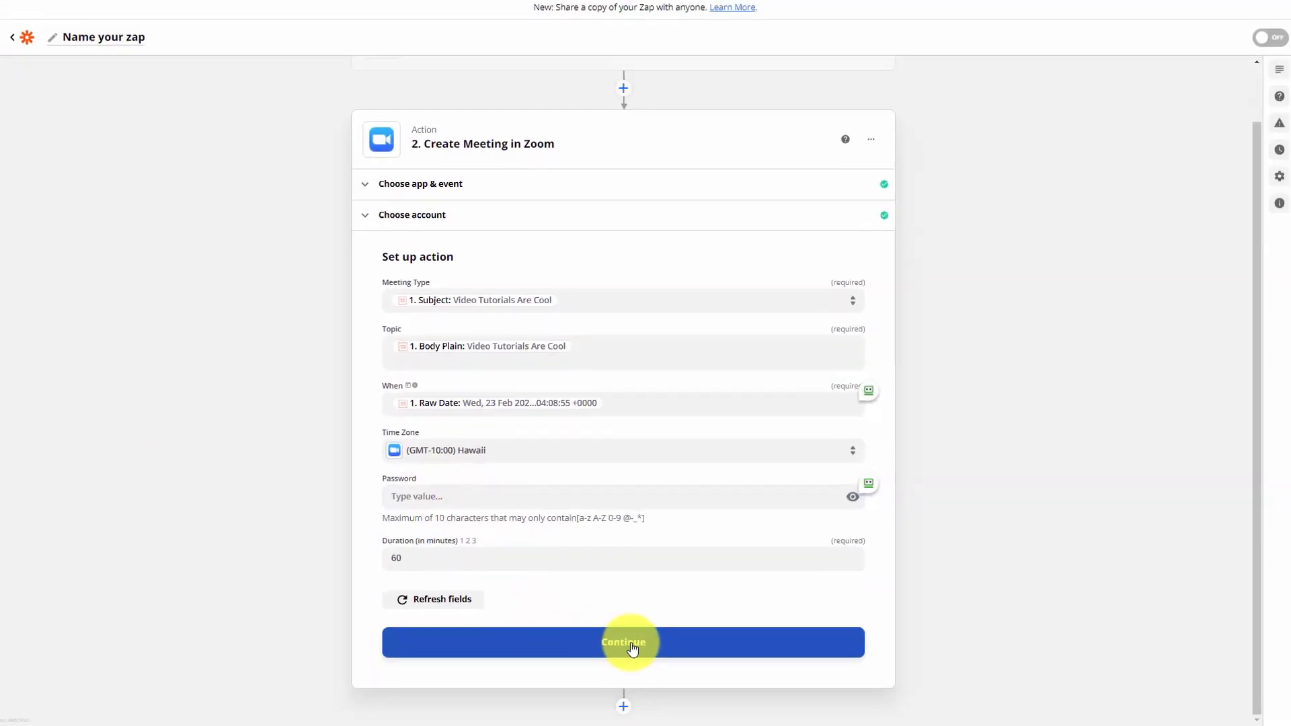
{"action": "left_click", "coordinate": [632, 648]}
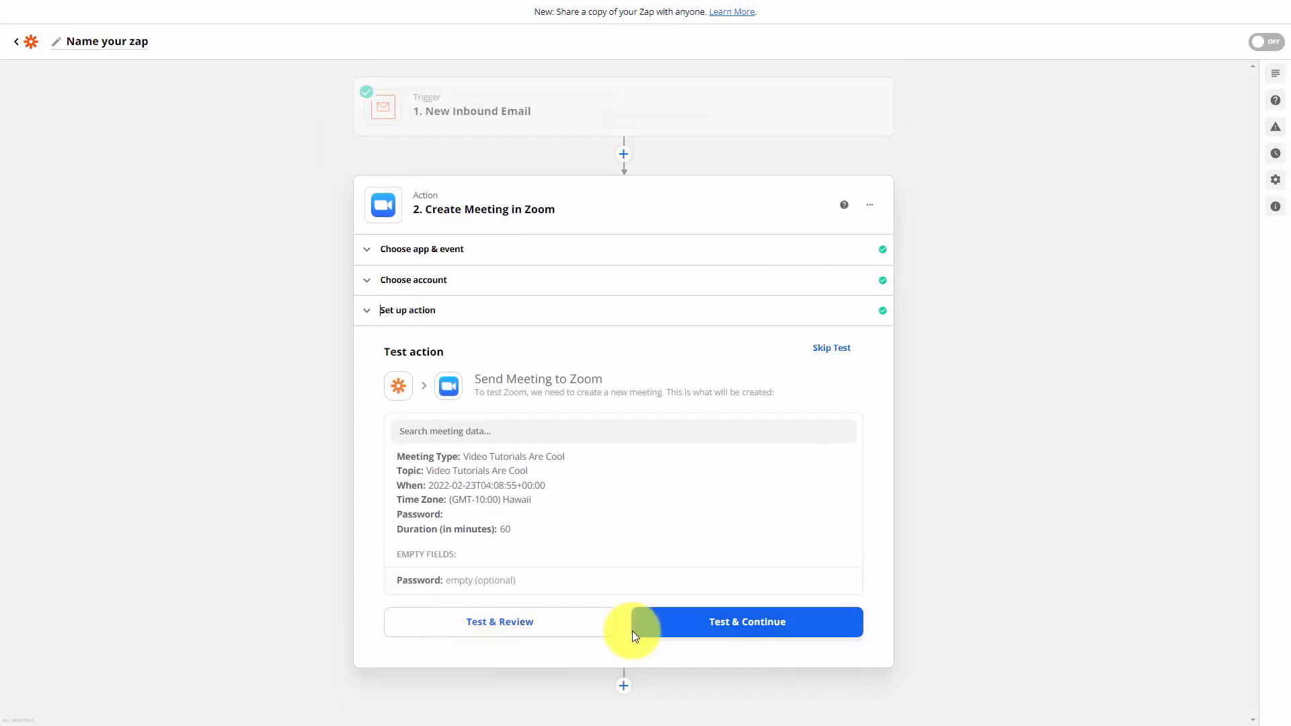
{"action": "left_click", "coordinate": [724, 634]}
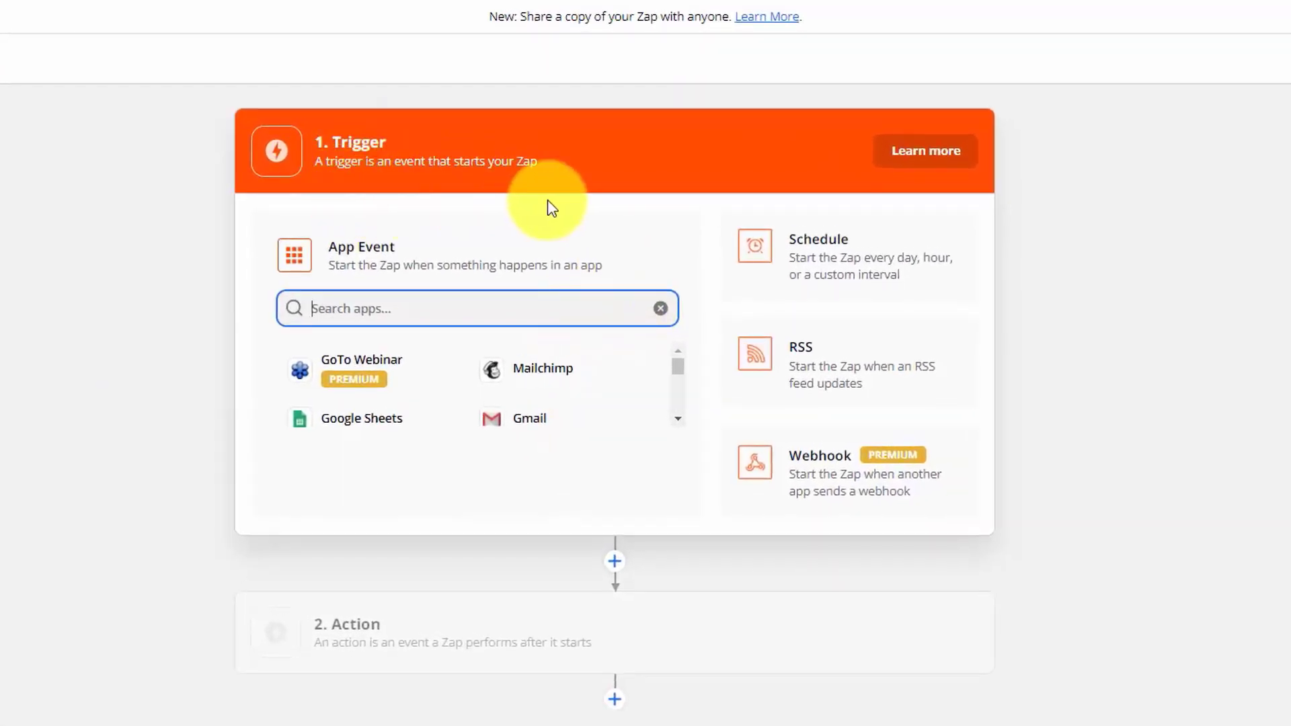
- Set another new Zap's trigger to Schedule by Zapier with the Every Week event and continue
{"action": "left_click", "coordinate": [805, 255]}
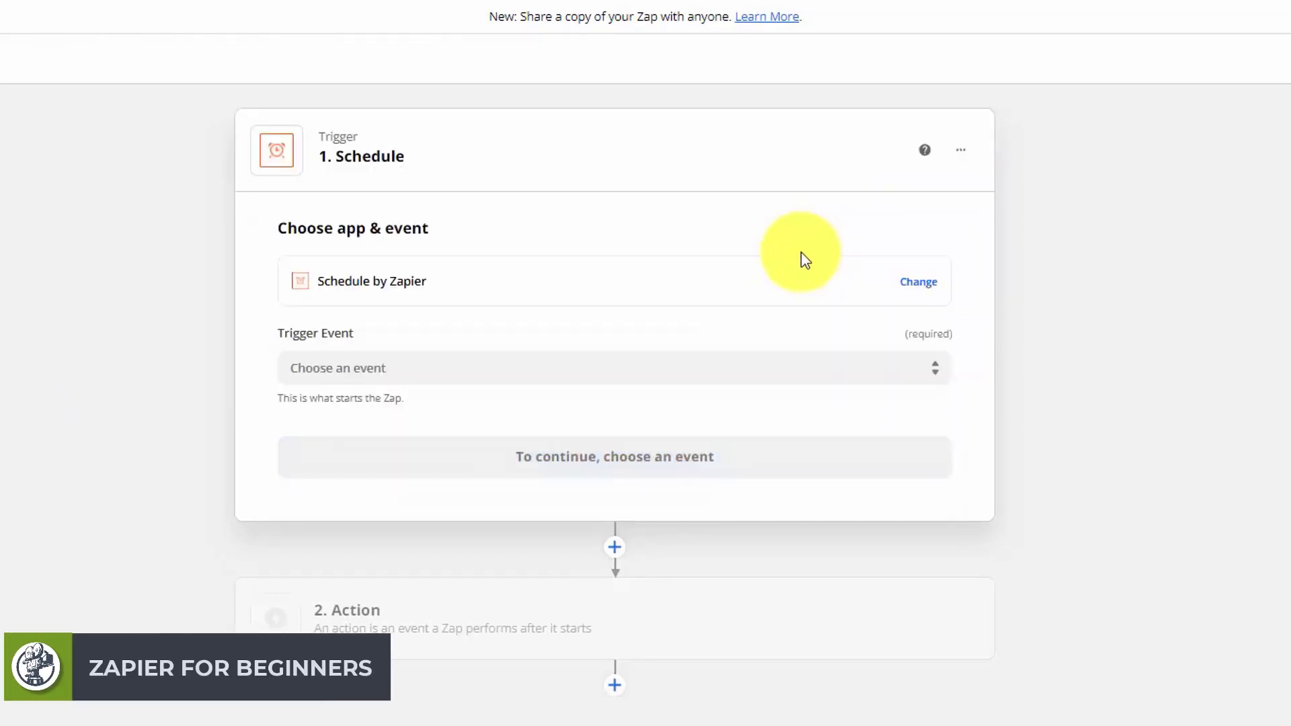
{"action": "left_click", "coordinate": [382, 369]}
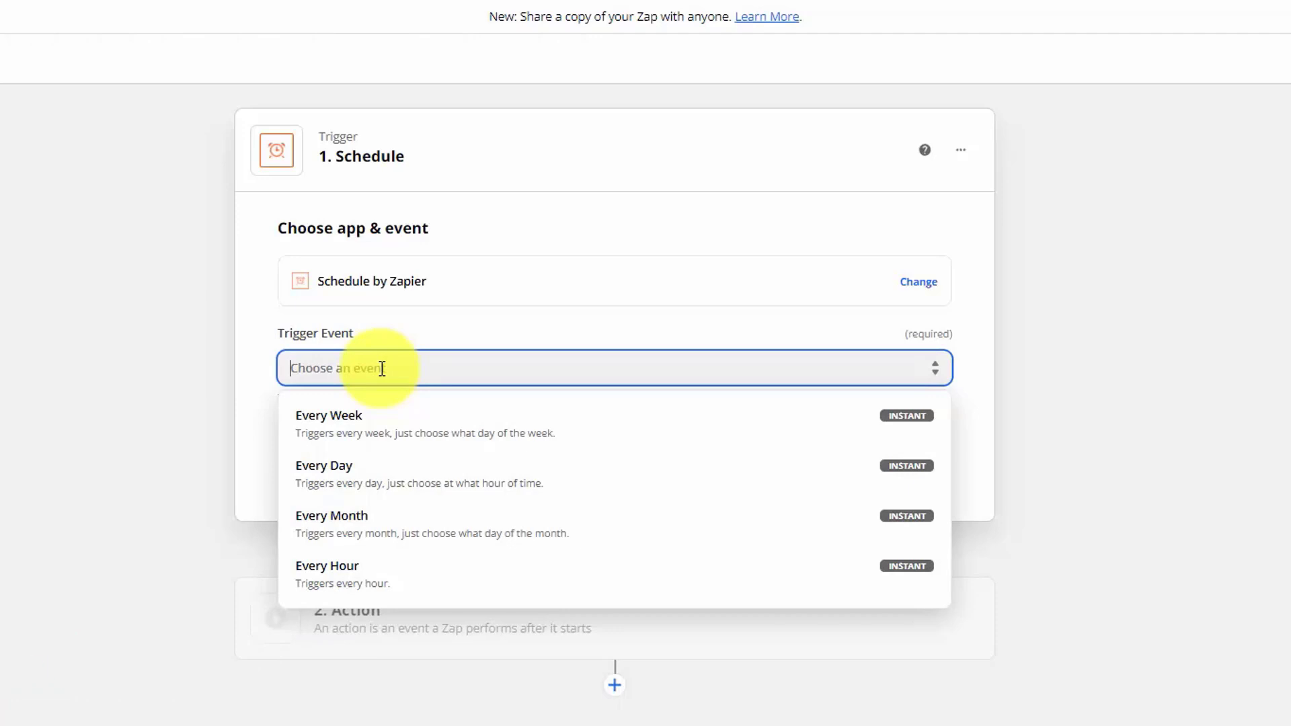
{"action": "left_click", "coordinate": [352, 434]}
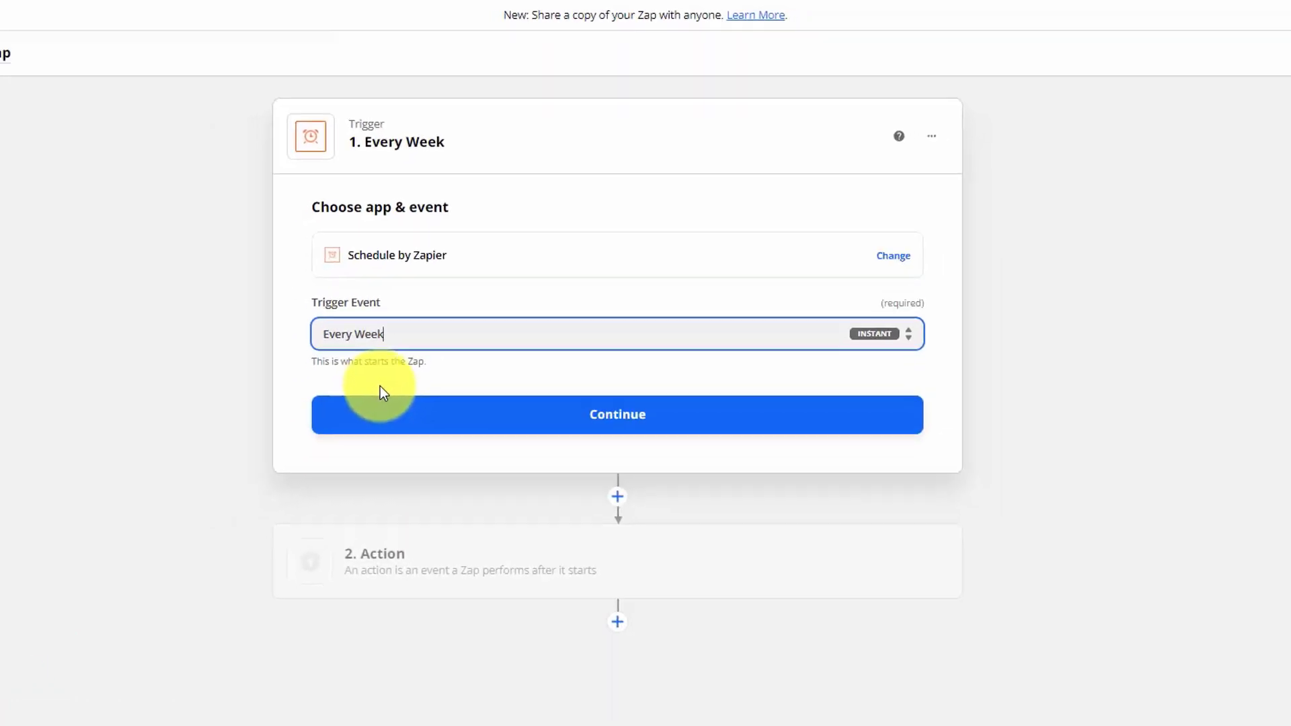
{"action": "left_click", "coordinate": [606, 329]}
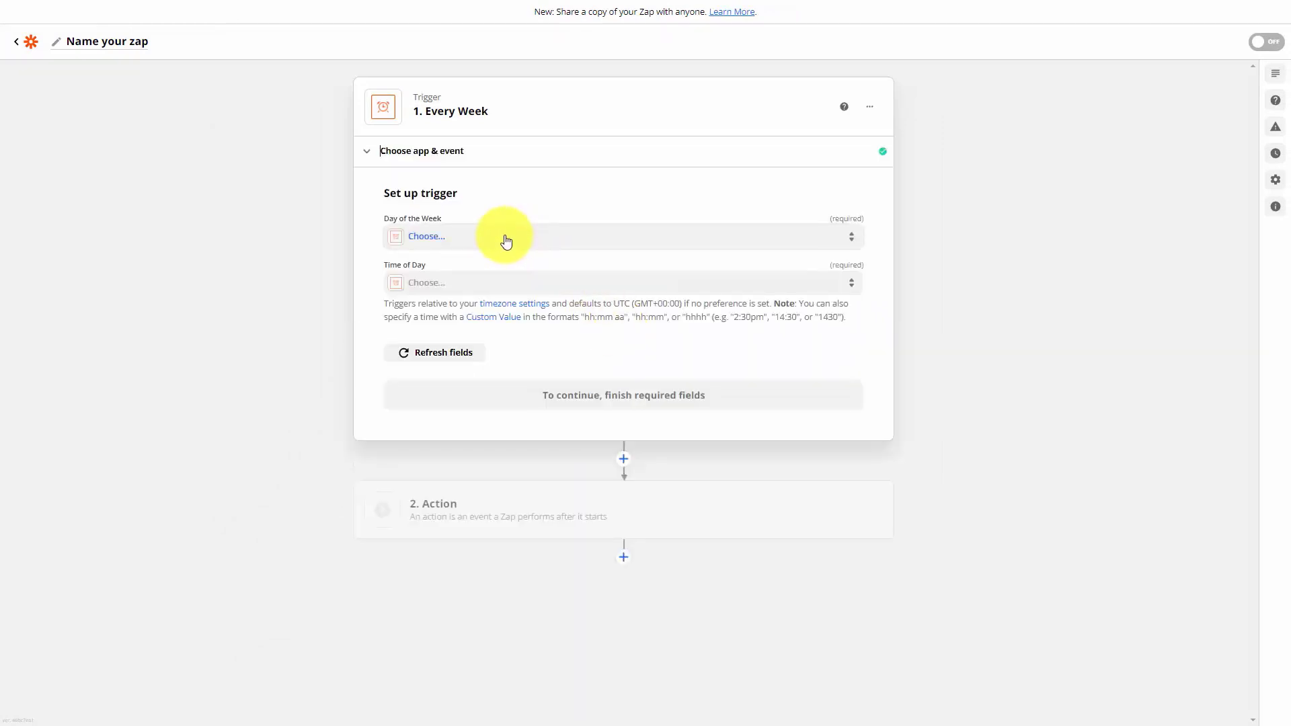
- Schedule the weekly trigger for Thursday at 4am, test it and continue to the action
{"action": "left_click", "coordinate": [506, 240]}
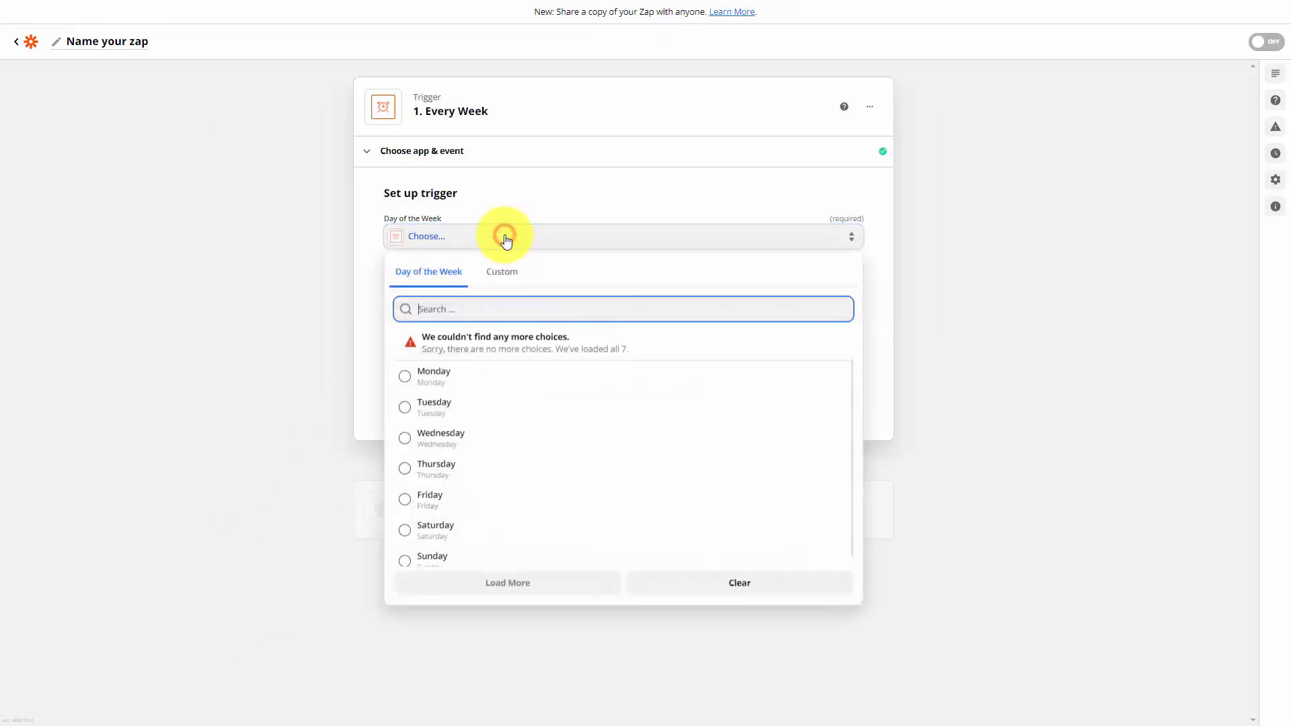
{"action": "left_click", "coordinate": [471, 464]}
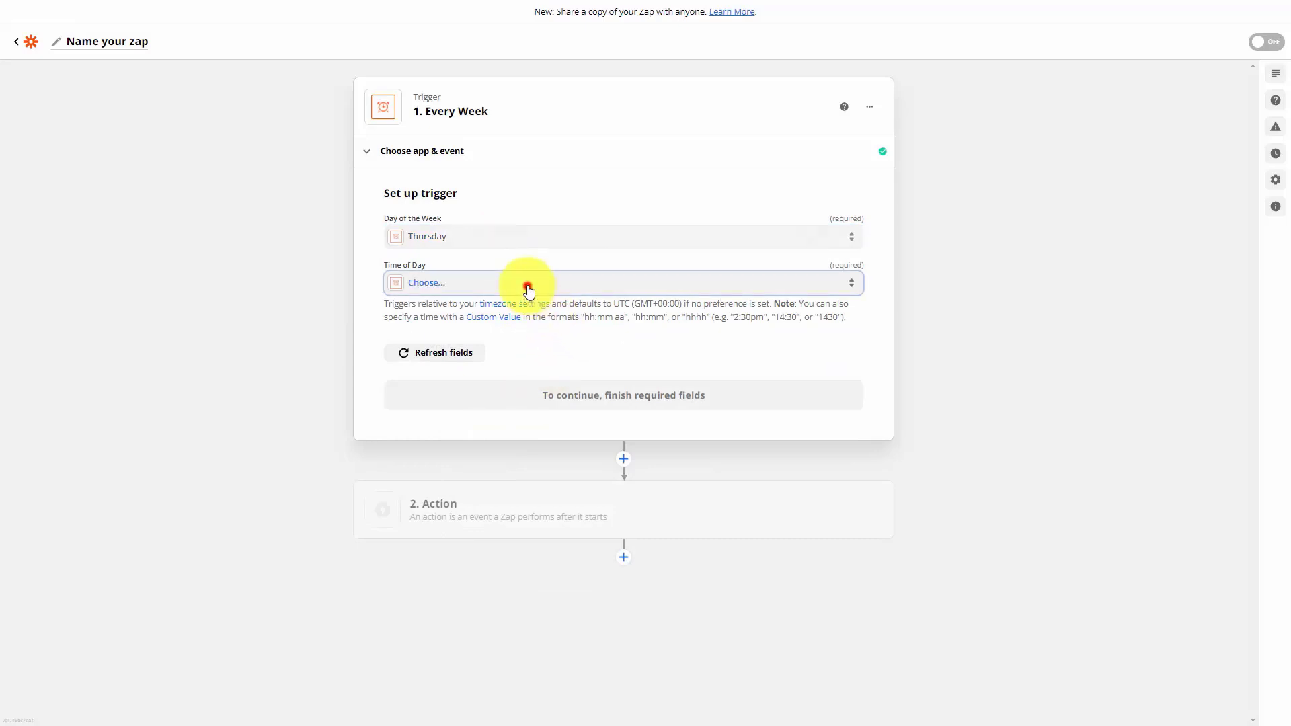
{"action": "left_click", "coordinate": [529, 291]}
{"action": "left_click", "coordinate": [410, 549]}
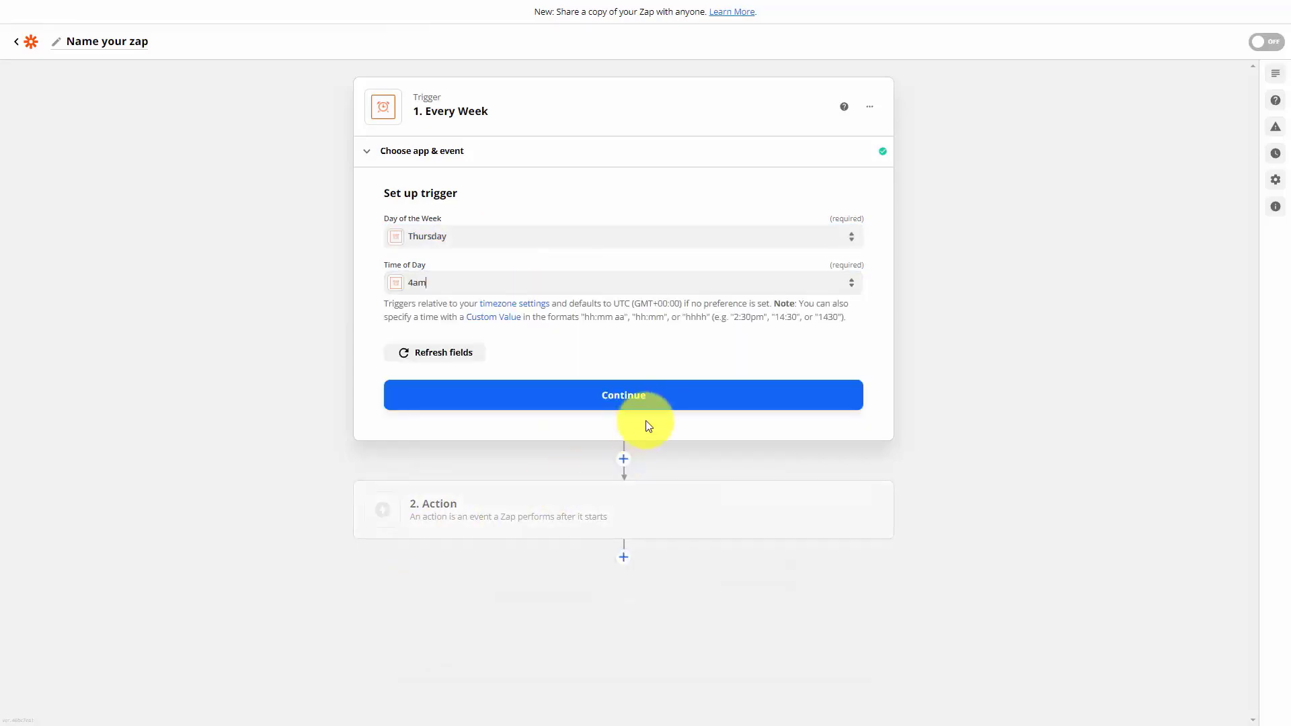
{"action": "left_click", "coordinate": [632, 402]}
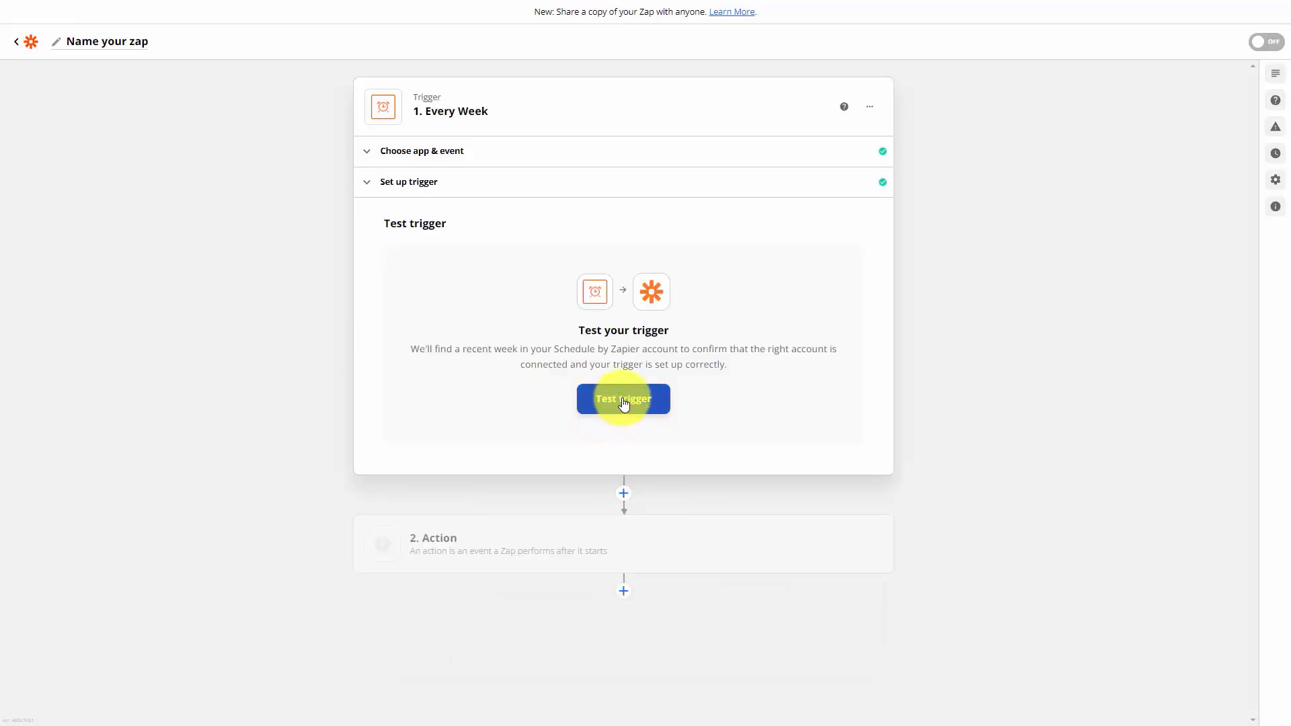
{"action": "left_click", "coordinate": [624, 400]}
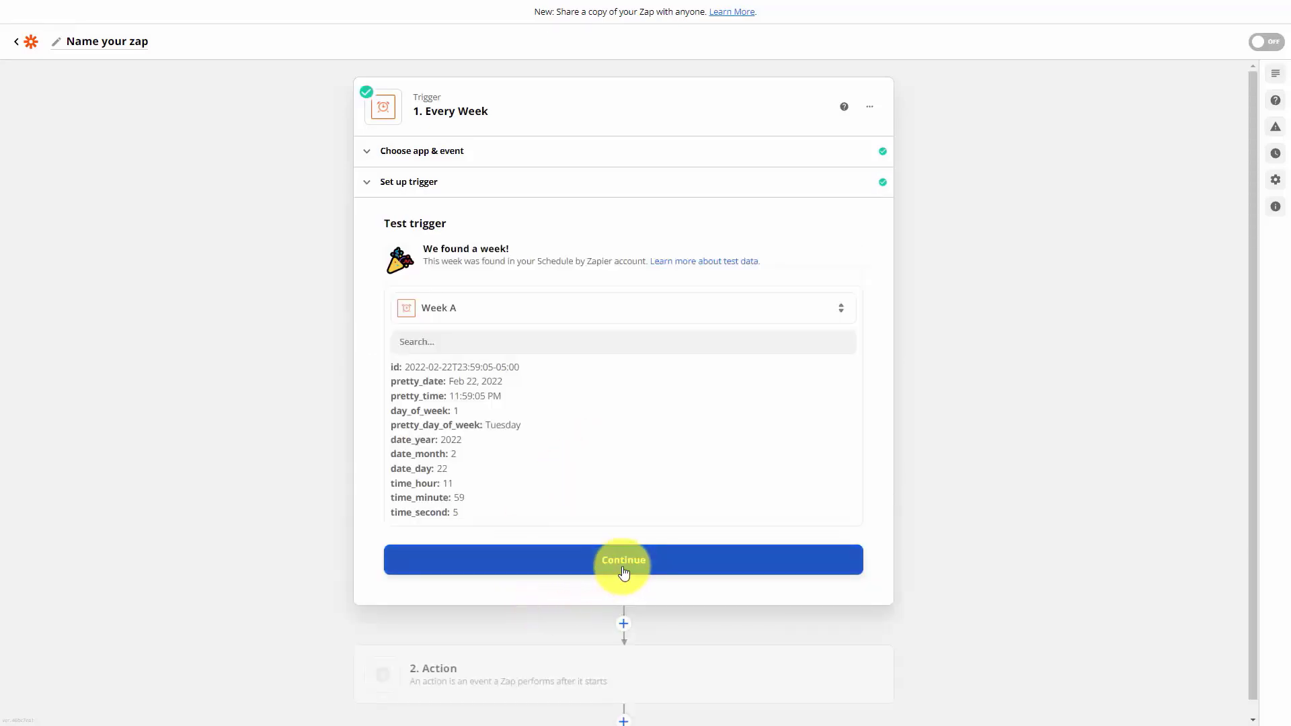
{"action": "left_click", "coordinate": [624, 570]}
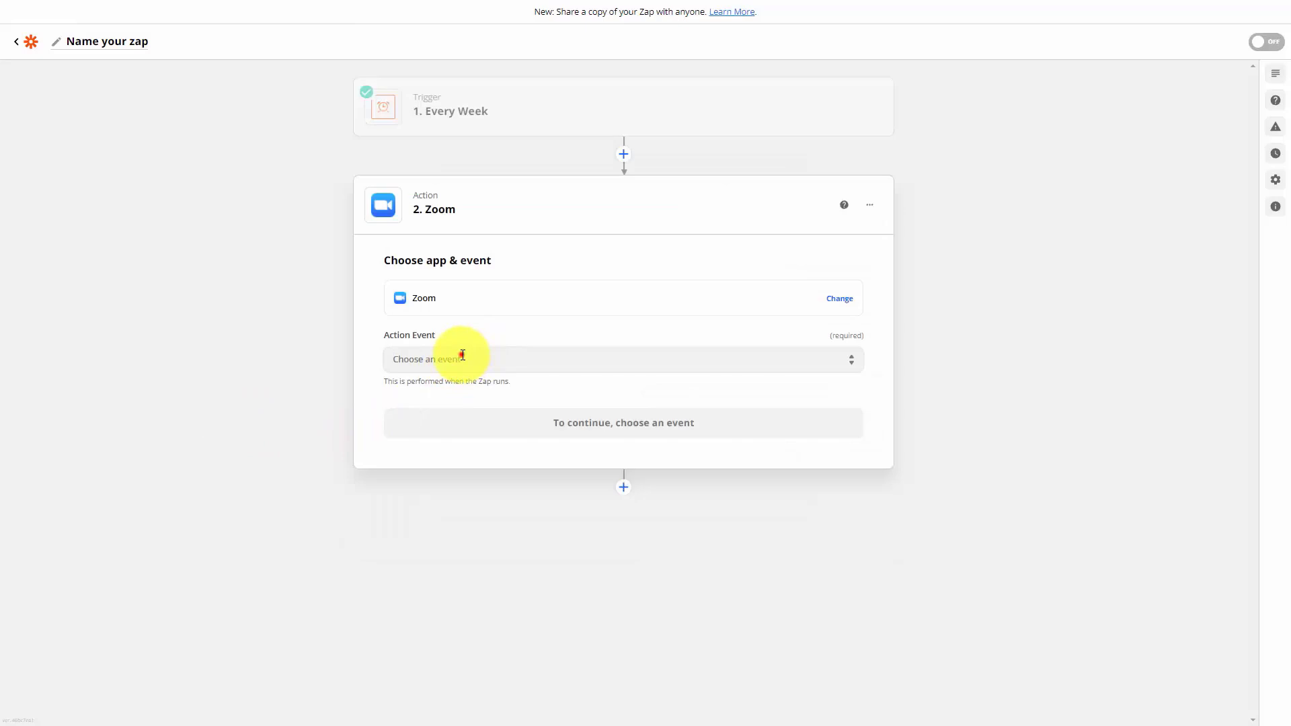
- Choose Create Meeting as the Zoom action event, with Meeting Type Webinar and Topic "Weekly News and Updates"
{"action": "left_click", "coordinate": [463, 355]}
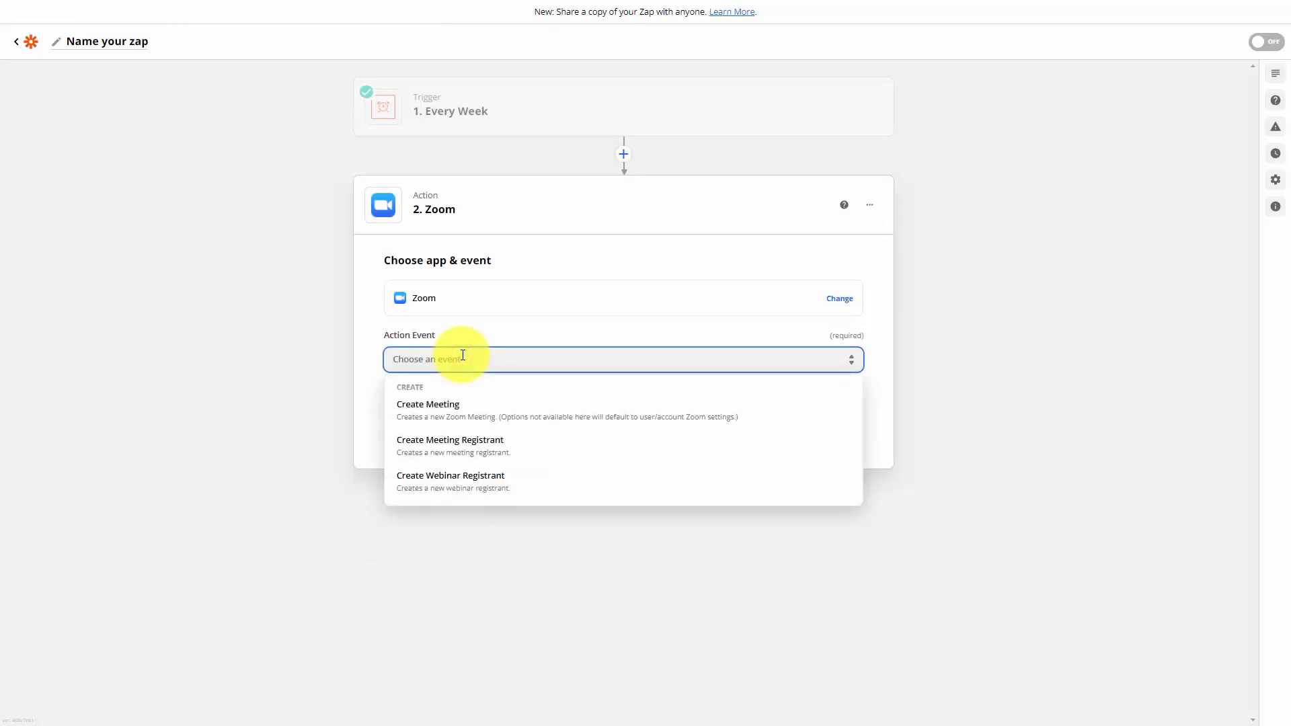
{"action": "left_click", "coordinate": [450, 418]}
{"action": "left_click", "coordinate": [519, 367]}
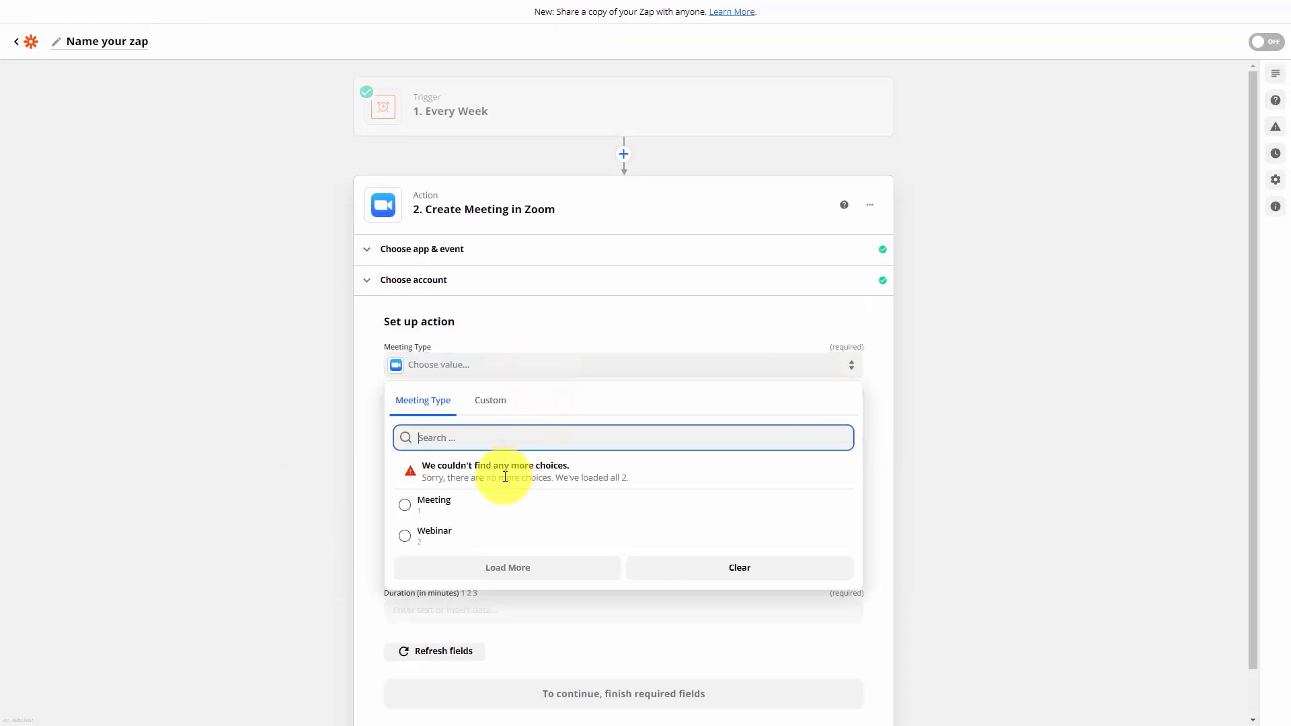
{"action": "left_click", "coordinate": [405, 542]}
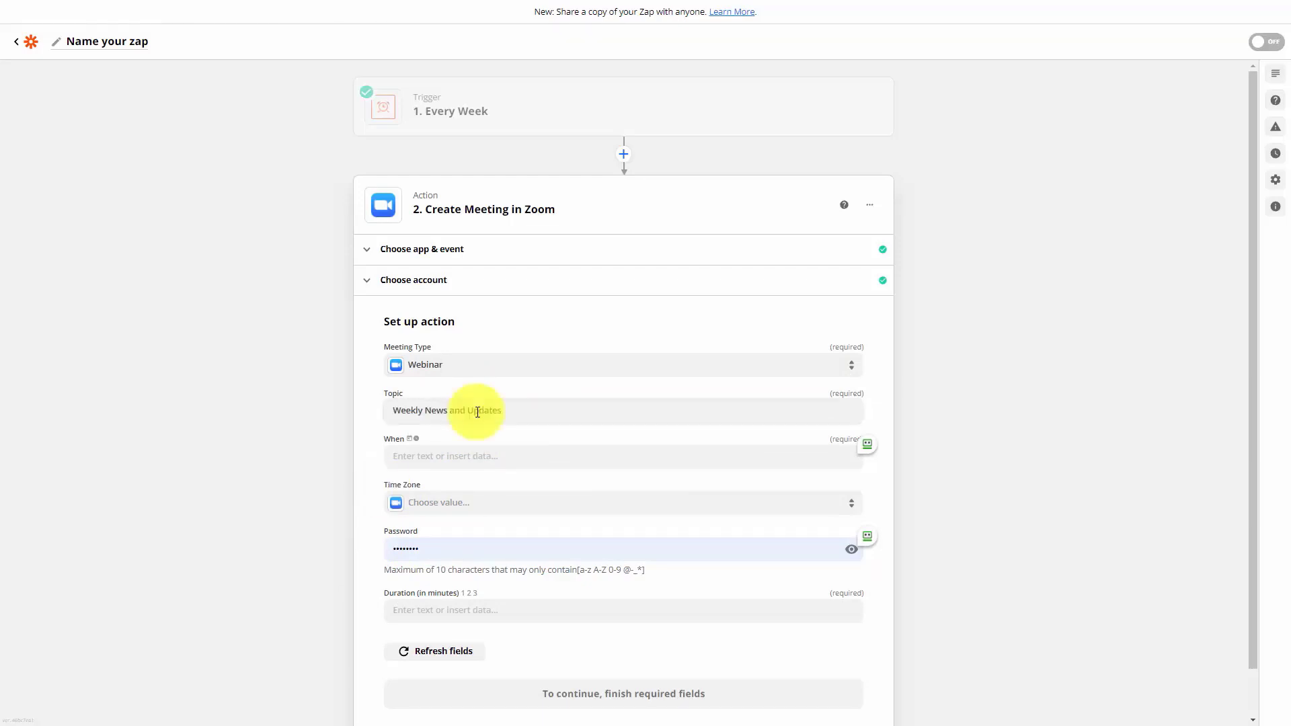
- Set the webinar's When to 3/13/2022 8PM EST, Time Zone to (GMT-4:00) Eastern Time and Duration to 60 minutes, and test the action
{"action": "left_click", "coordinate": [261, 402]}
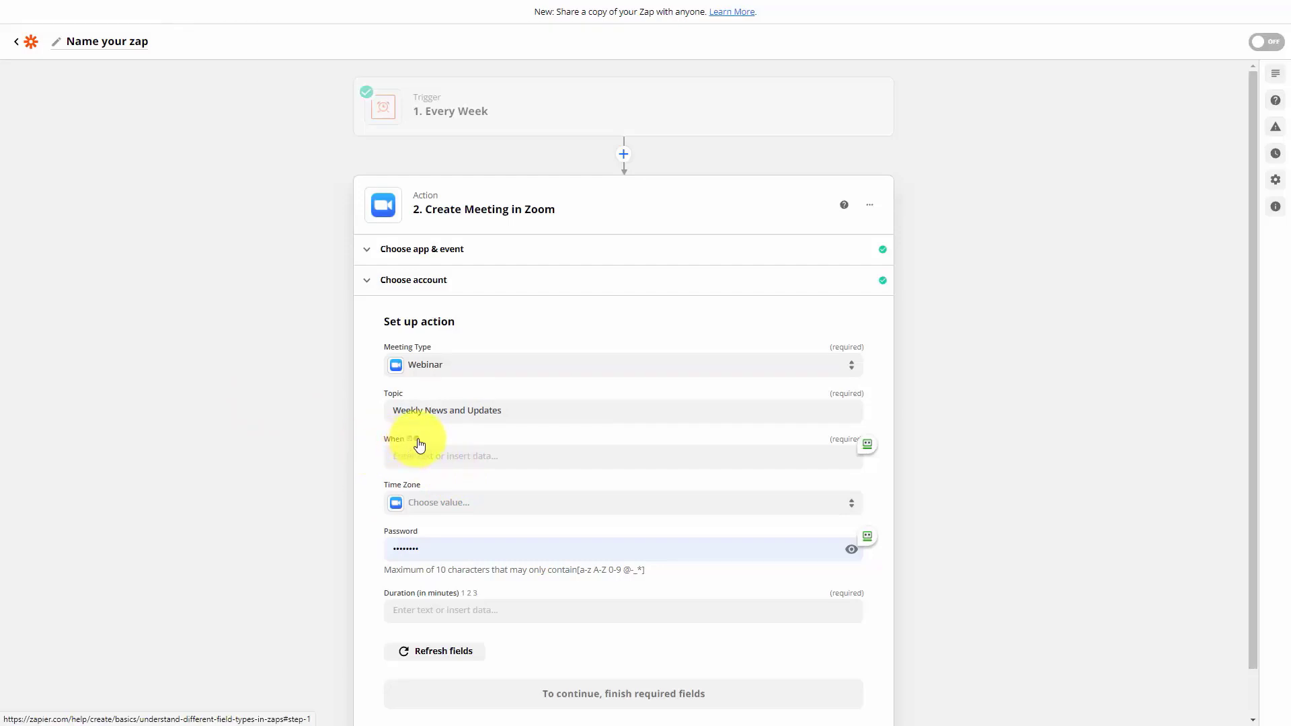
{"action": "mouse_move", "coordinate": [419, 445]}
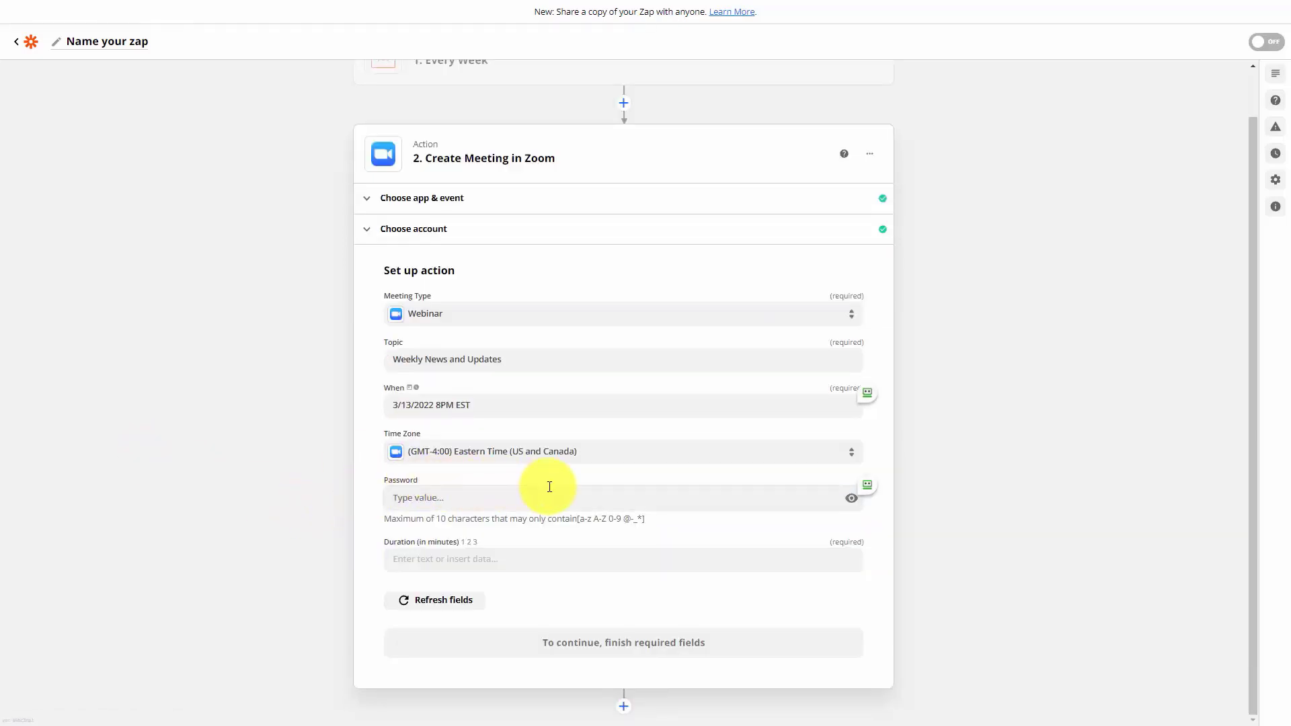
{"action": "left_click", "coordinate": [418, 559]}
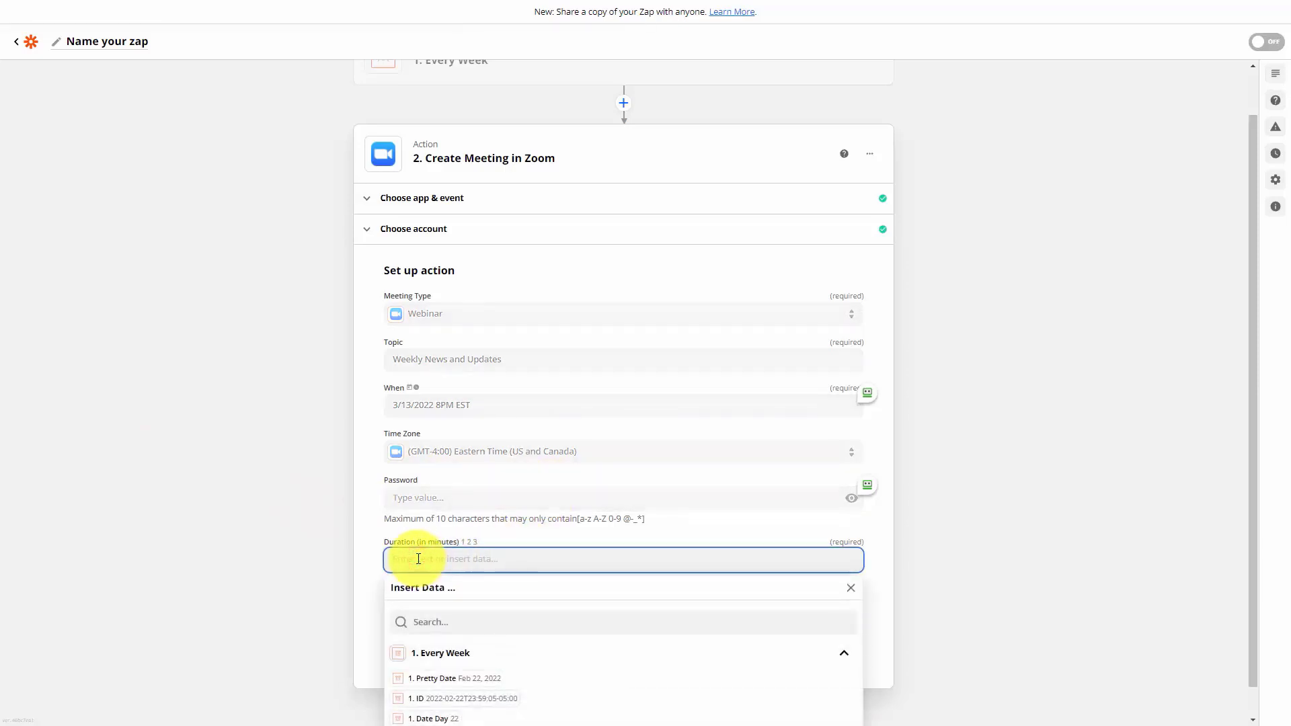
{"action": "type", "text": "60"}
{"action": "left_click", "coordinate": [352, 641]}
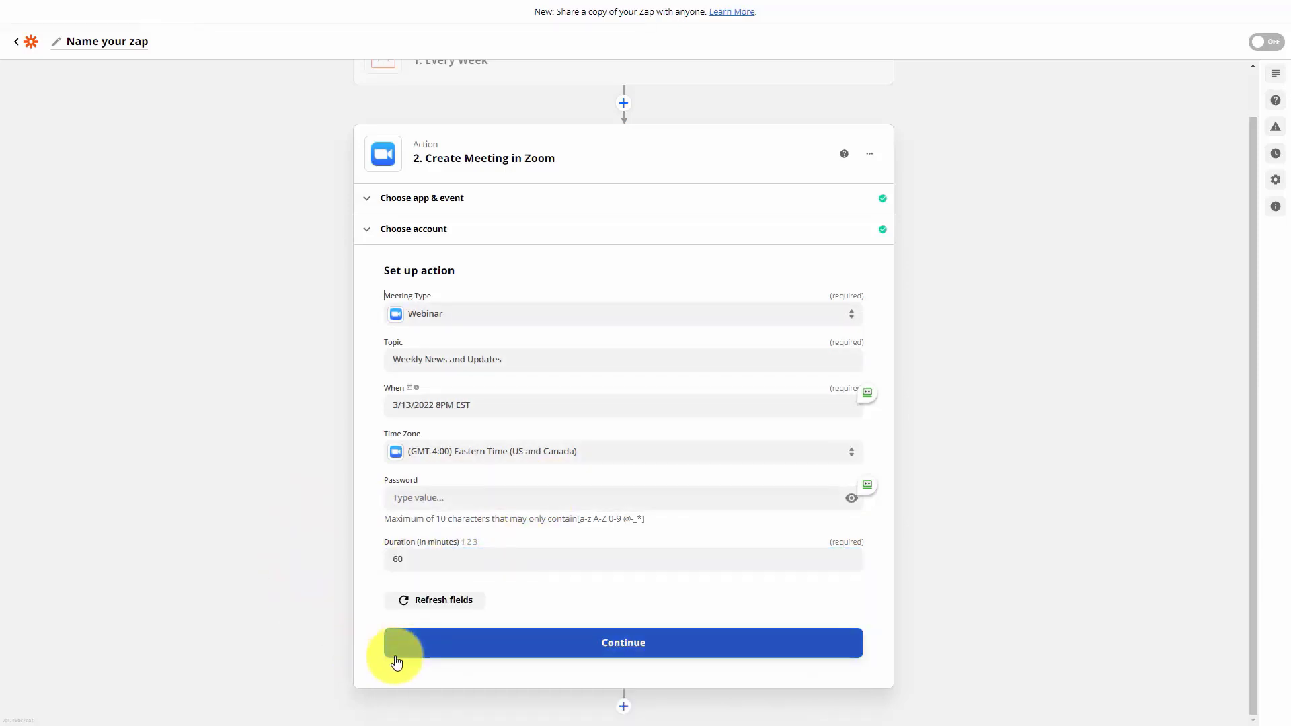
{"action": "left_click", "coordinate": [553, 649]}
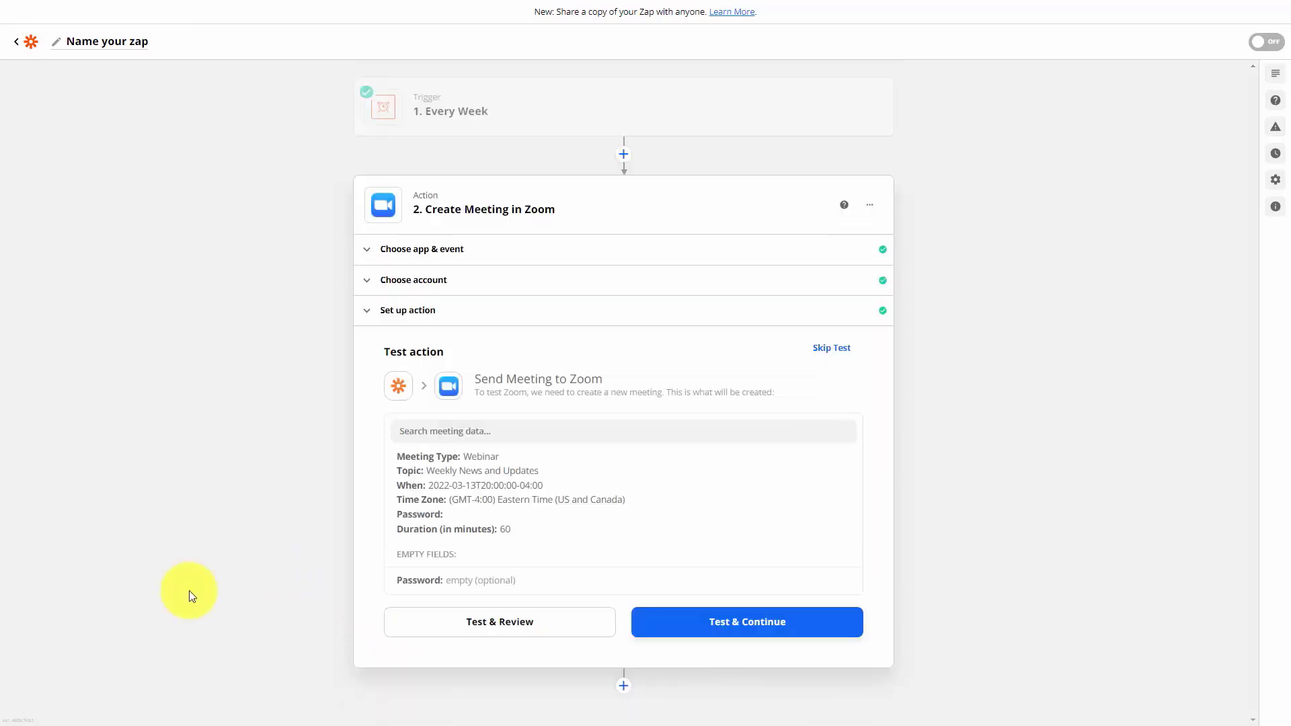
{"action": "left_click", "coordinate": [718, 624]}
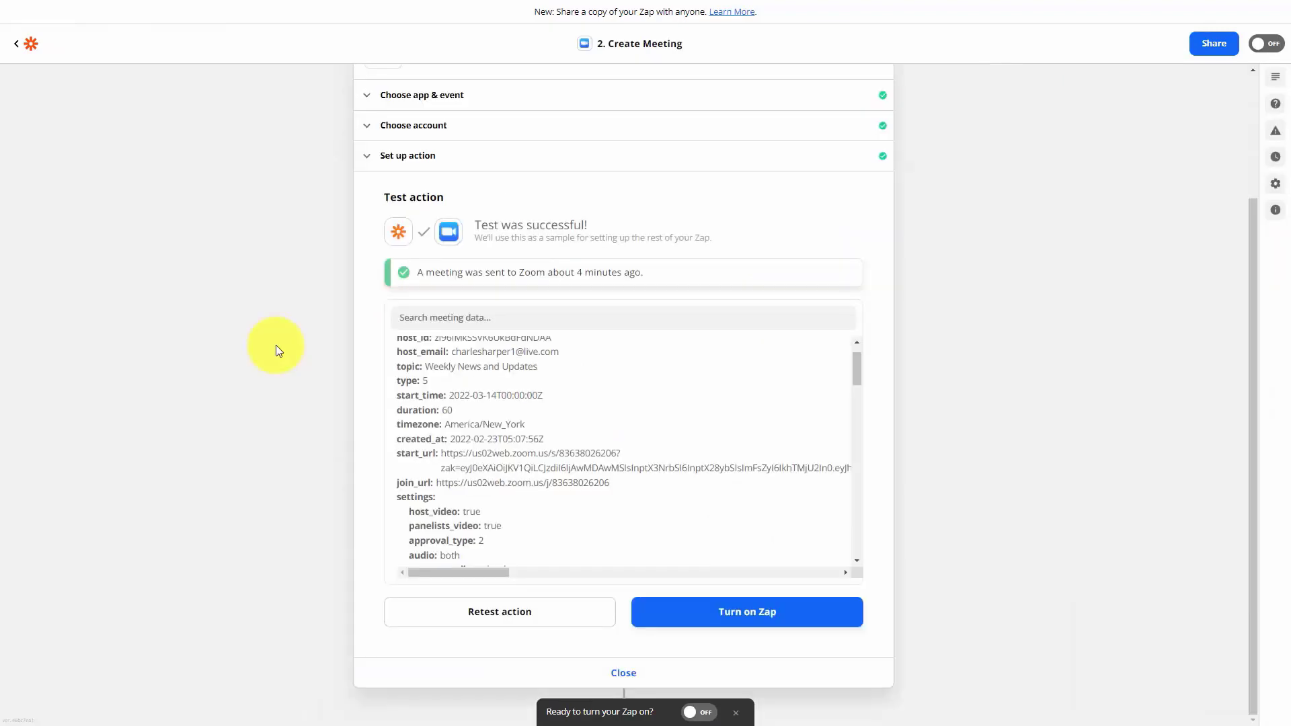
{"action": "scroll", "coordinate": [276, 345], "scroll_direction": "up", "scroll_amount": 3}
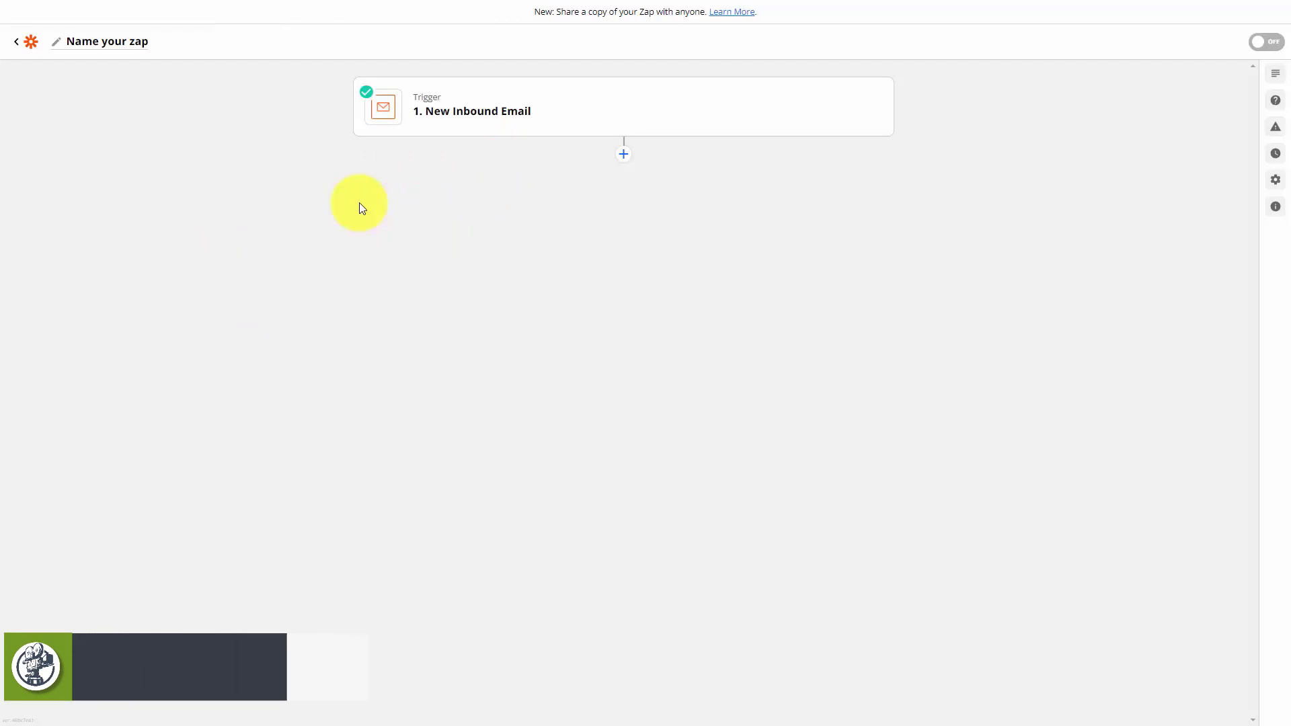
- Add an Email by Zapier action with the Send Outbound Email event after the New Inbound Email trigger
{"action": "left_click", "coordinate": [624, 156]}
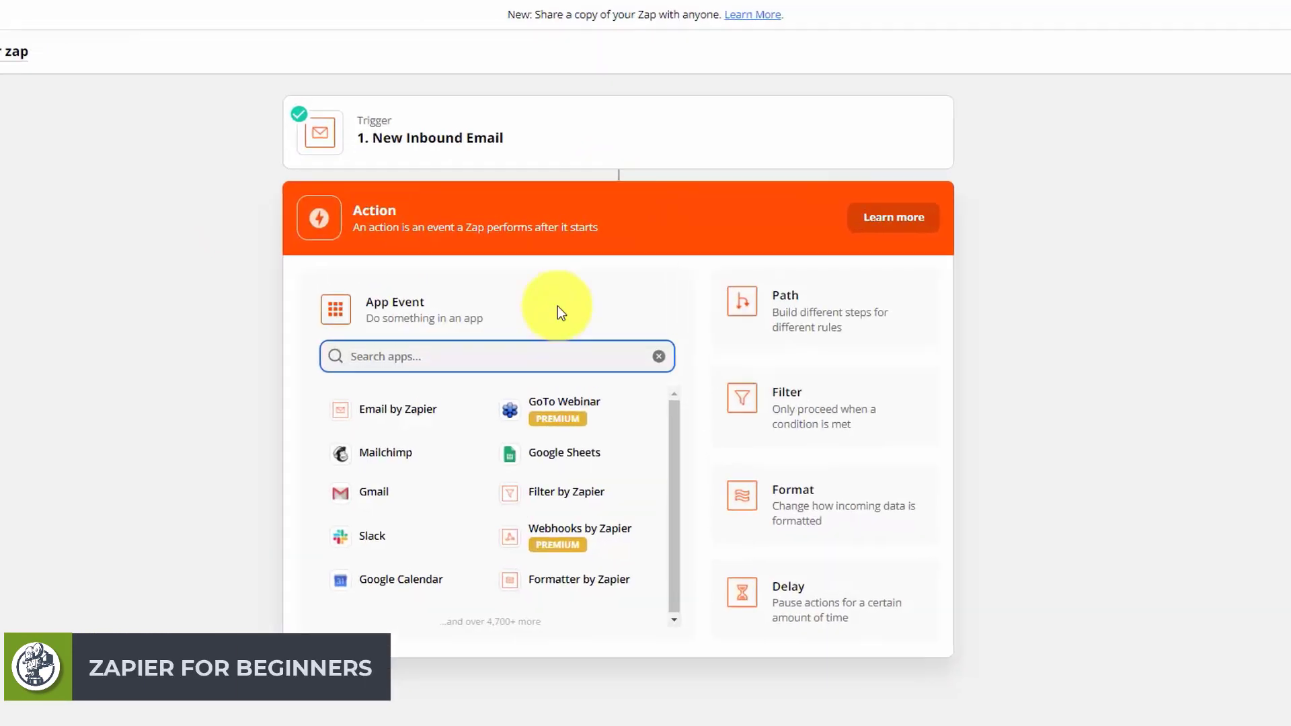
{"action": "left_click", "coordinate": [389, 418]}
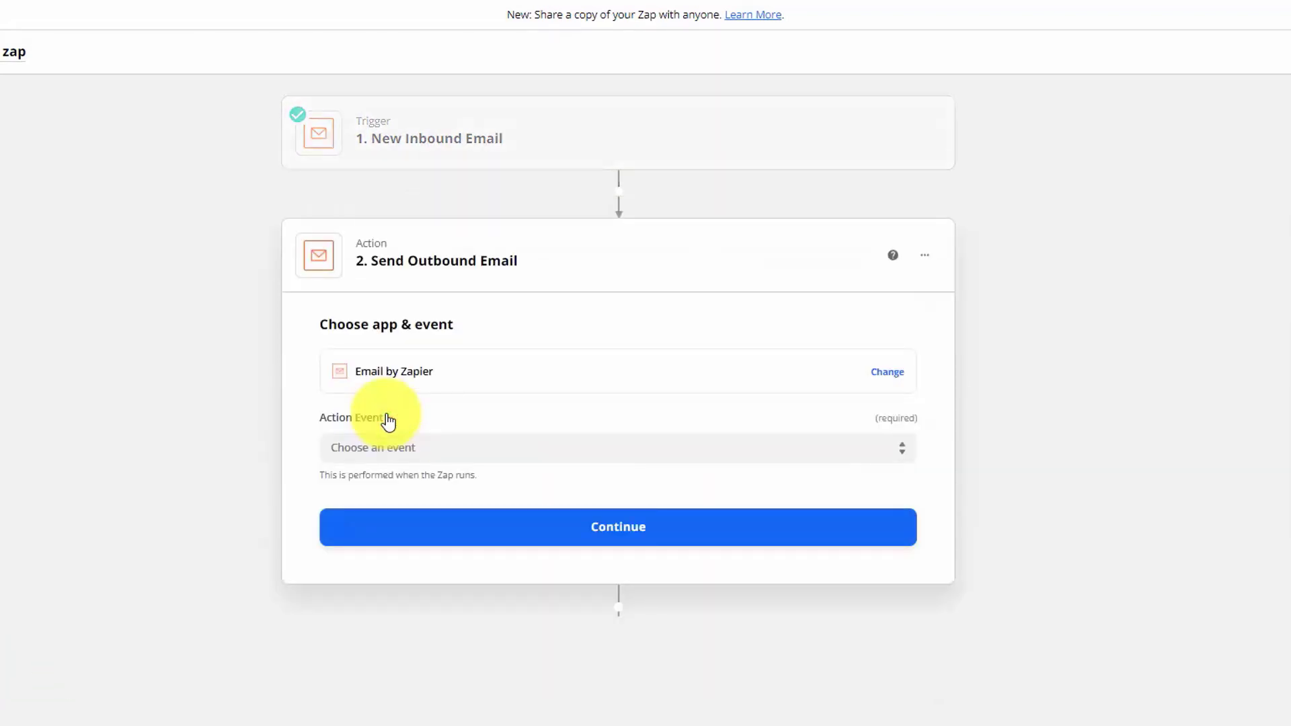
{"action": "left_click", "coordinate": [409, 448]}
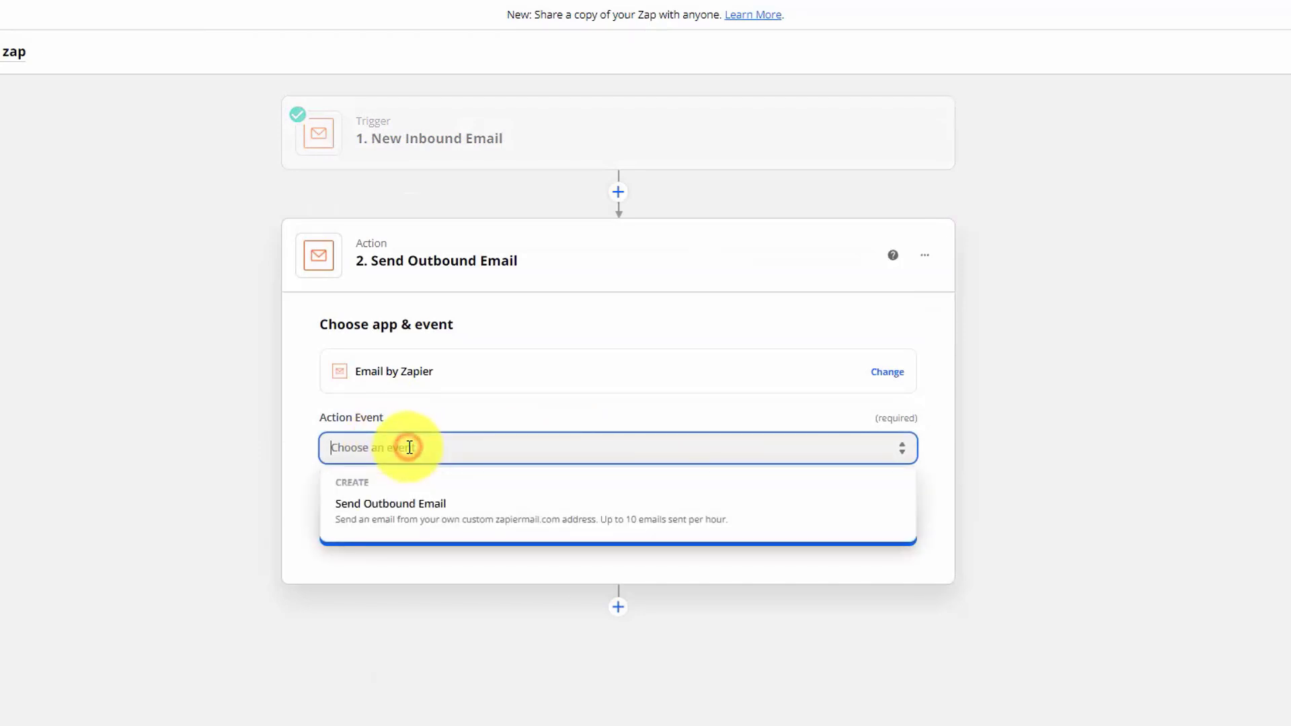
{"action": "left_click", "coordinate": [414, 516]}
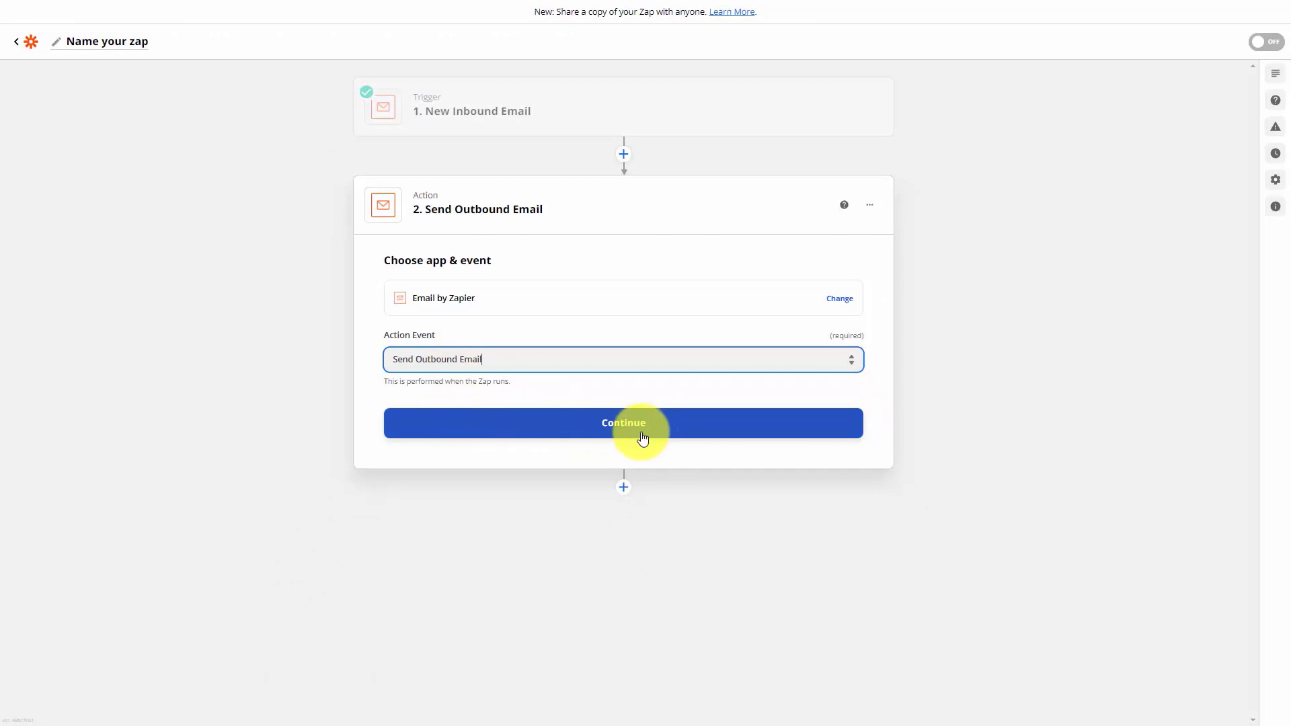
- Fill in the email's recipient address, Subject "New Customer Complaint E-Mail" and Body "There is a new customer complaint. Please review it promptly."
{"action": "left_click", "coordinate": [644, 438]}
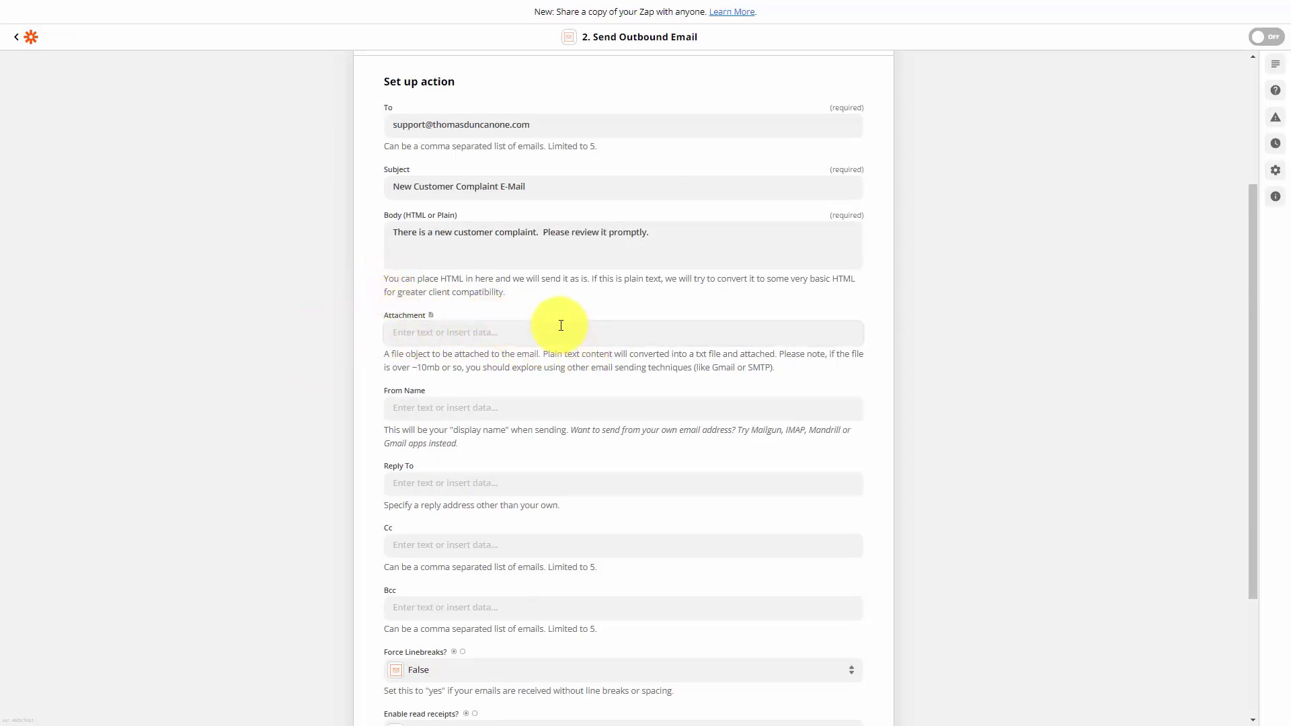
{"action": "scroll", "coordinate": [538, 309], "scroll_direction": "down", "scroll_amount": 2}
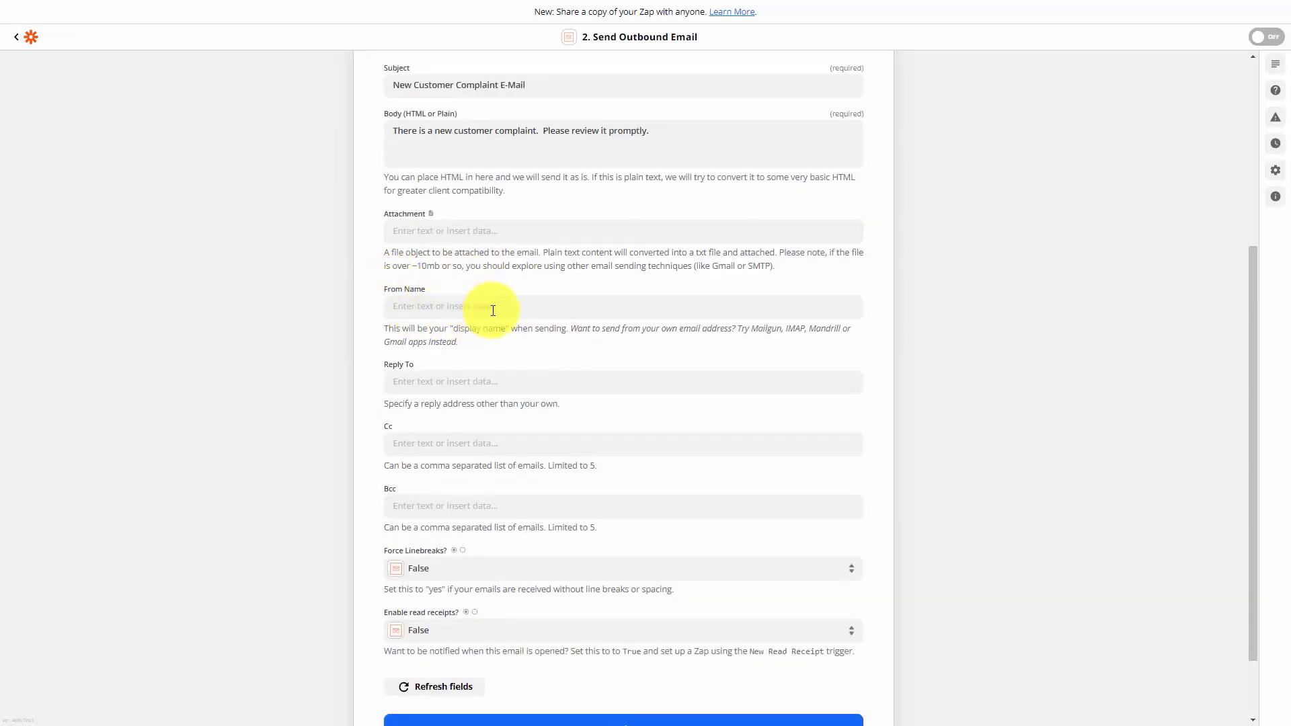
{"action": "scroll", "coordinate": [589, 313], "scroll_direction": "up", "scroll_amount": 1}
{"action": "scroll", "coordinate": [589, 312], "scroll_direction": "up", "scroll_amount": 1}
{"action": "scroll", "coordinate": [588, 312], "scroll_direction": "down", "scroll_amount": 3}
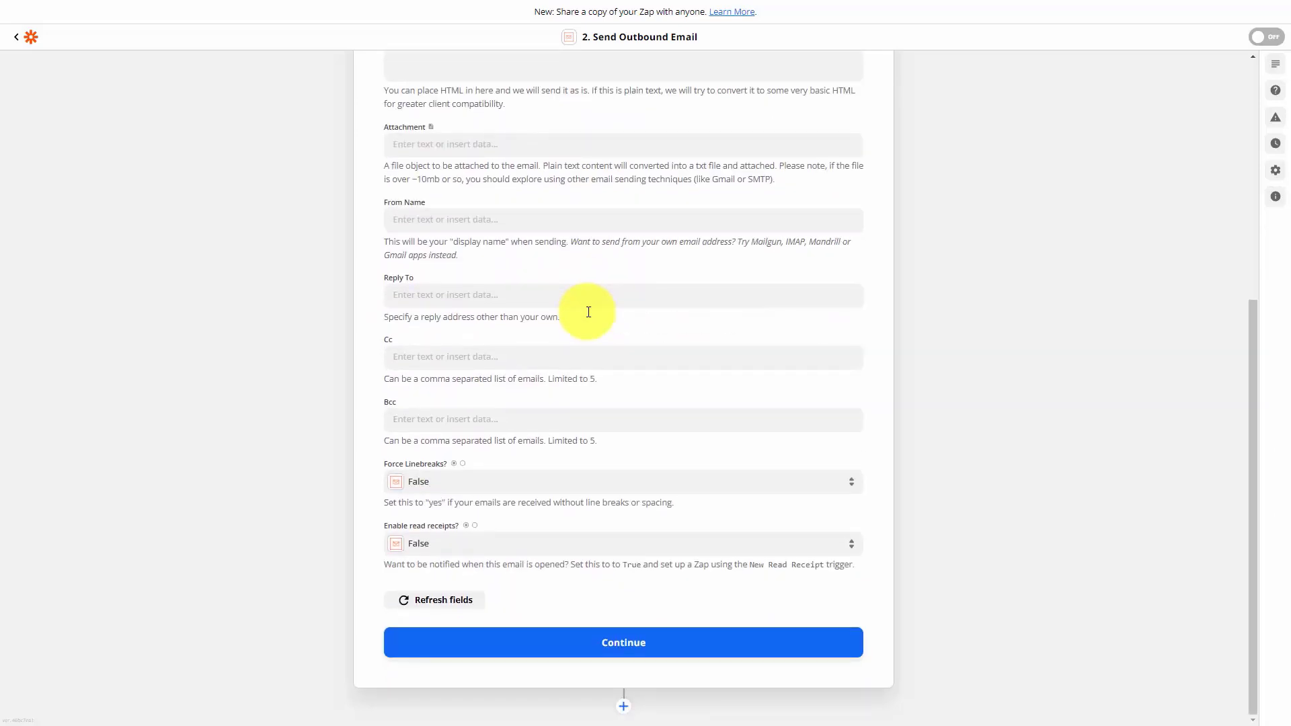
{"action": "scroll", "coordinate": [458, 215], "scroll_direction": "up", "scroll_amount": 3}
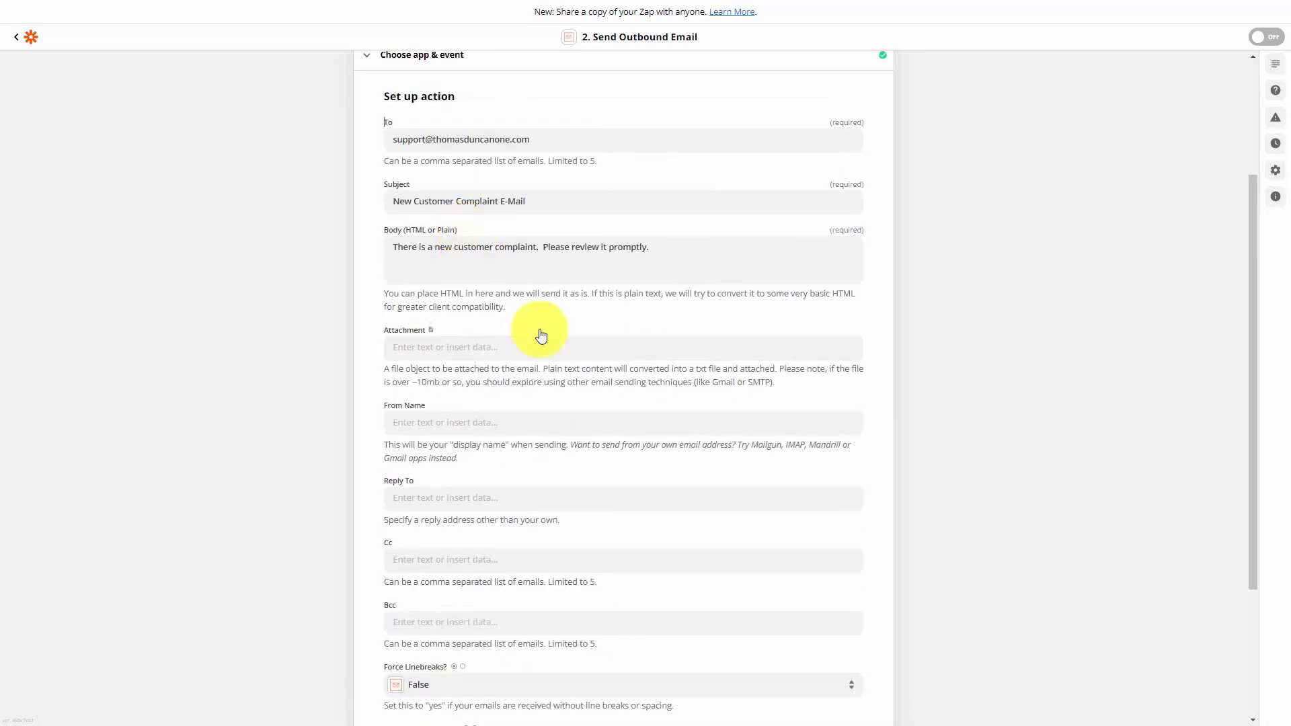
{"action": "scroll", "coordinate": [541, 336], "scroll_direction": "down", "scroll_amount": 2}
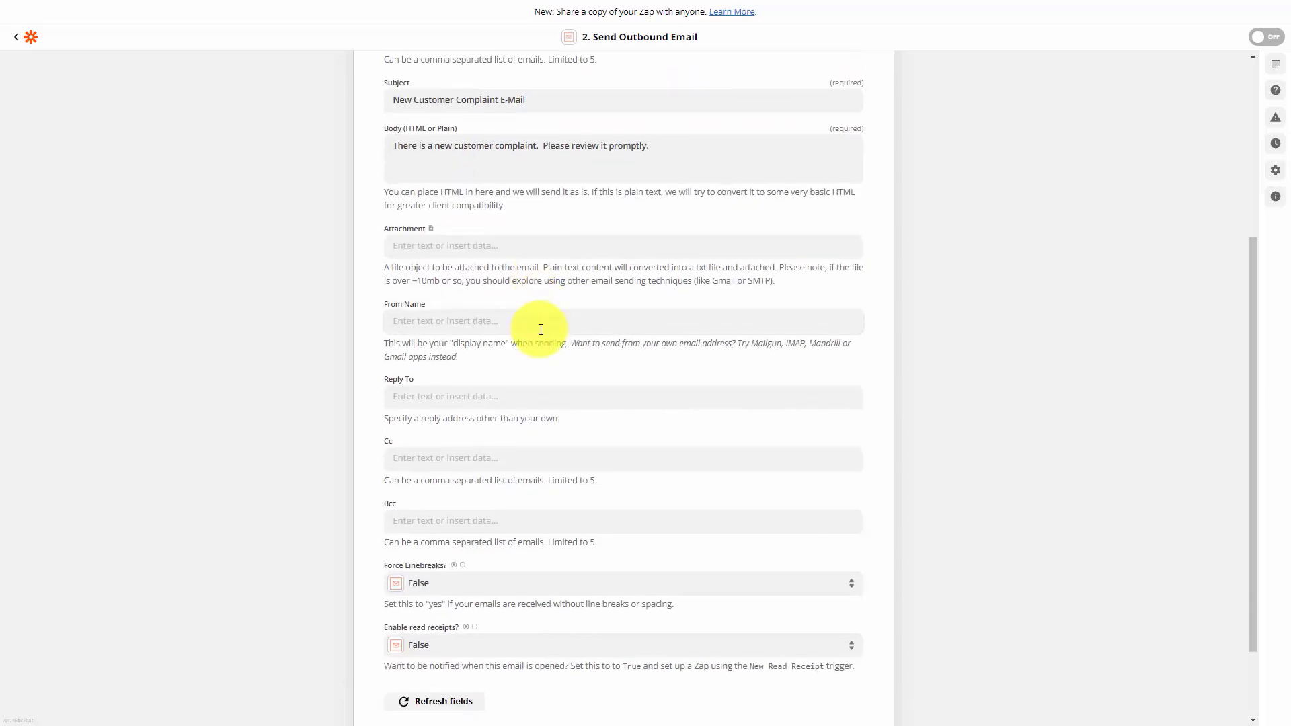
{"action": "scroll", "coordinate": [541, 329], "scroll_direction": "up", "scroll_amount": 3}
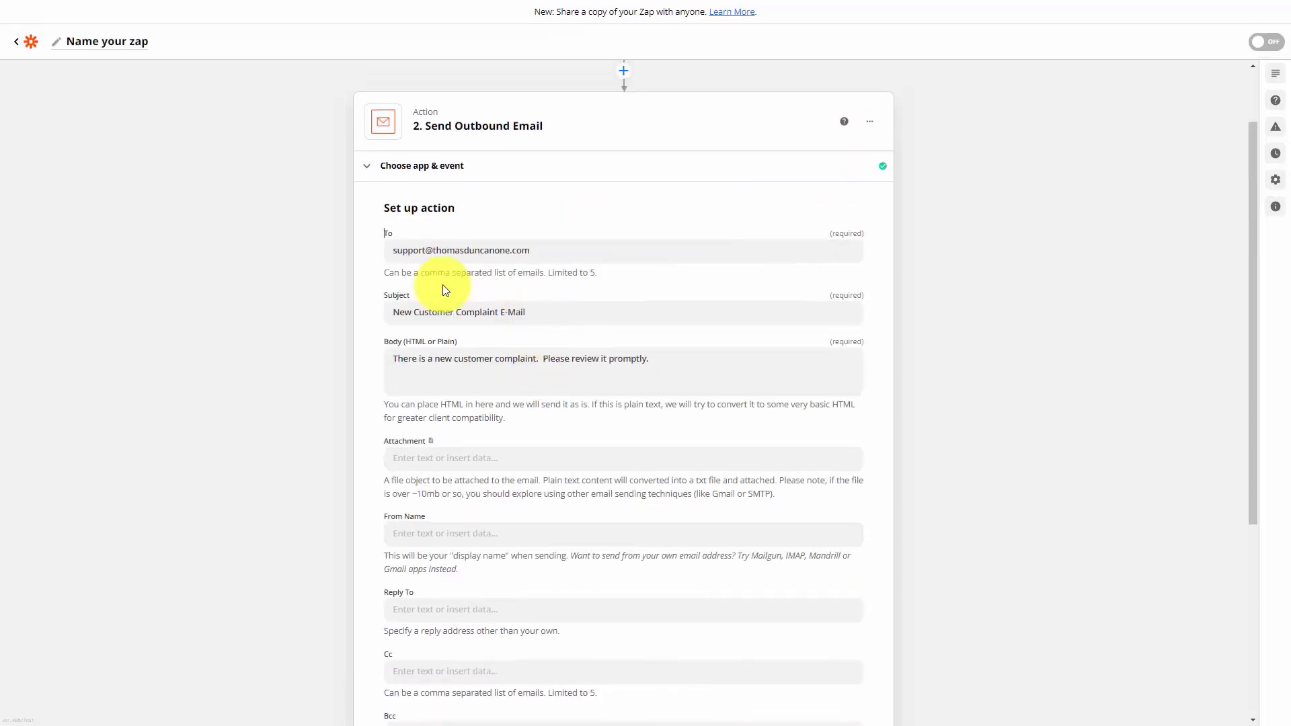
{"action": "scroll", "coordinate": [443, 289], "scroll_direction": "up", "scroll_amount": 1}
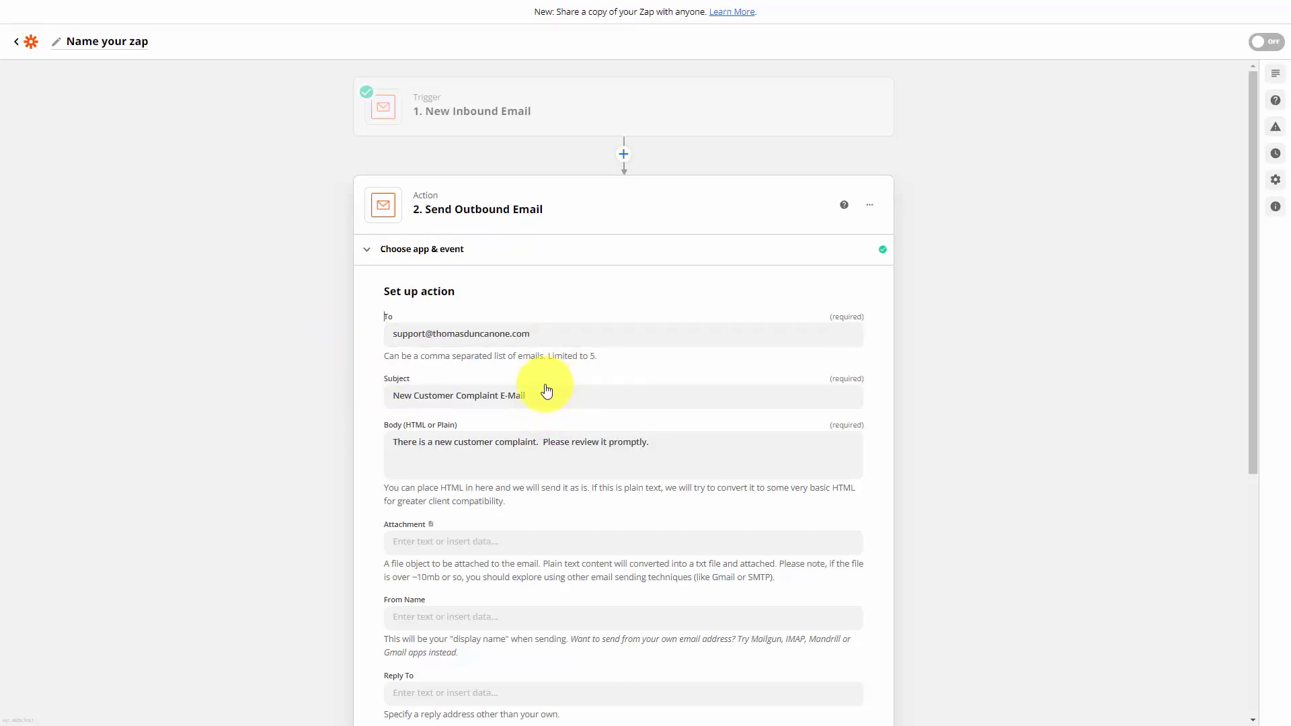
- Insert the inbound email's Body Plain data as the Attachment and test the outbound email action
{"action": "left_click", "coordinate": [509, 540]}
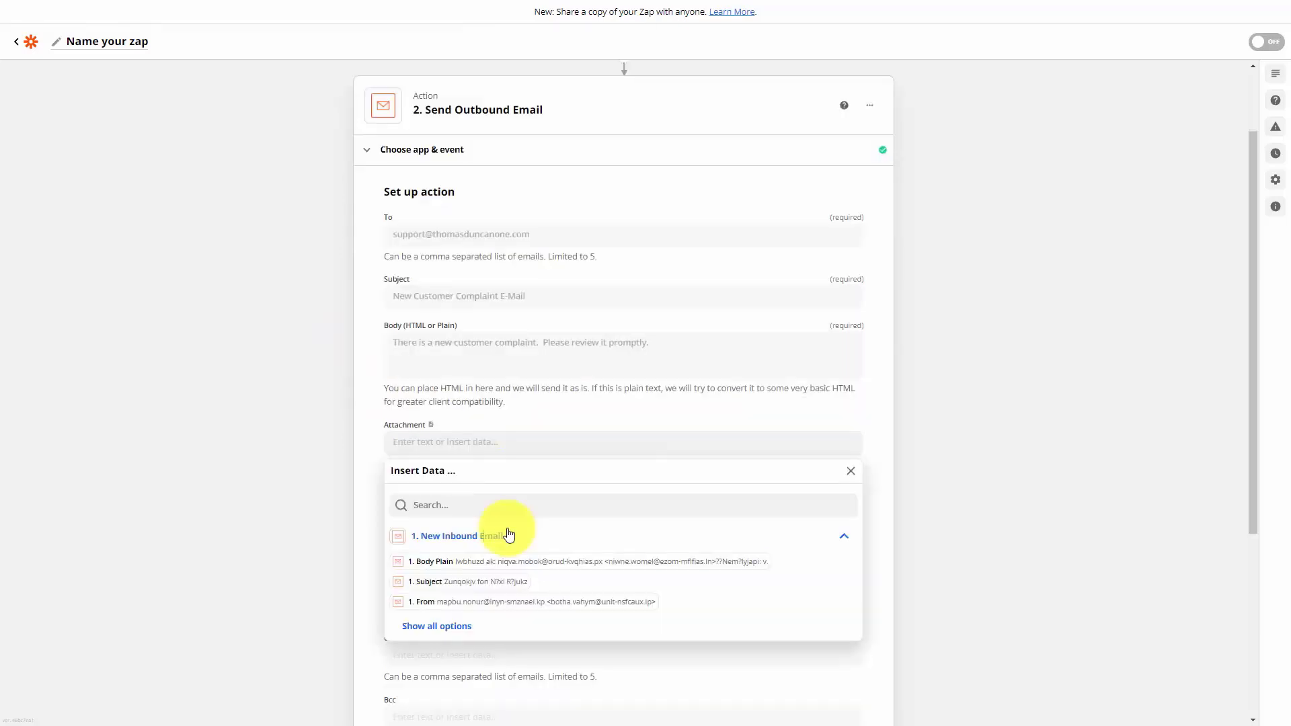
{"action": "key", "text": "Return"}
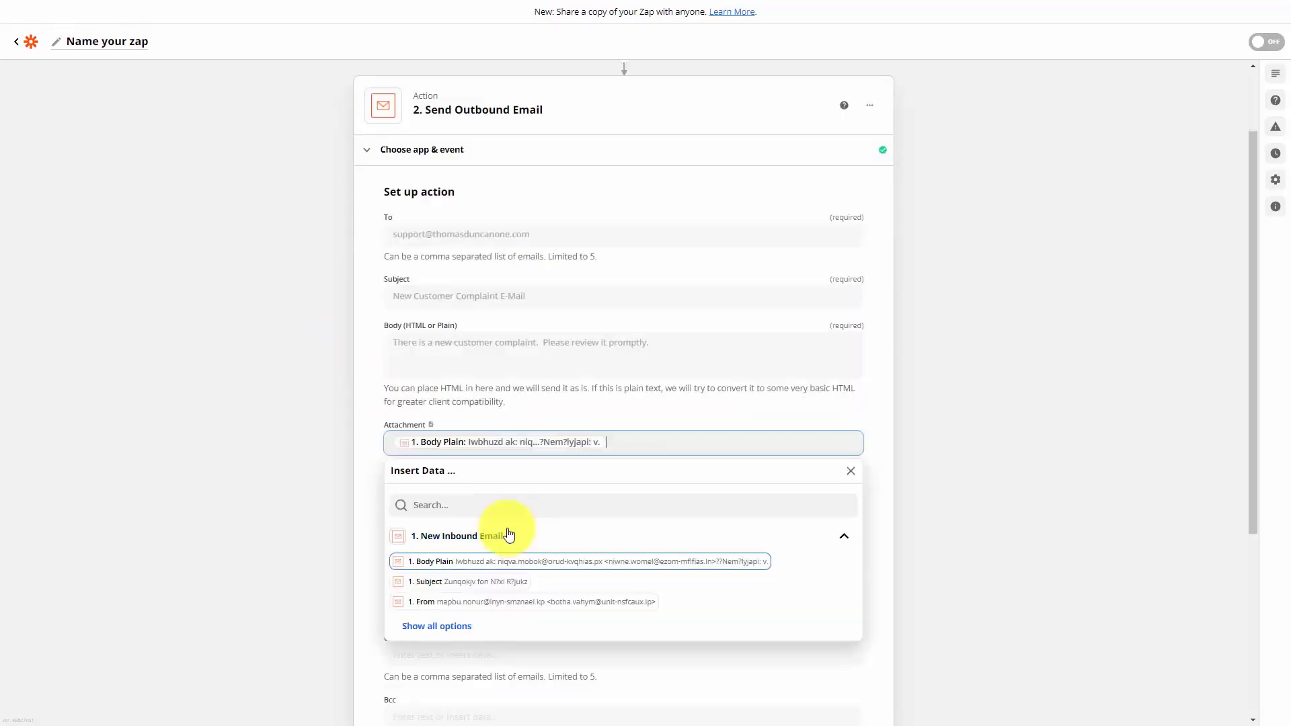
{"action": "scroll", "coordinate": [508, 535], "scroll_direction": "down", "scroll_amount": 5}
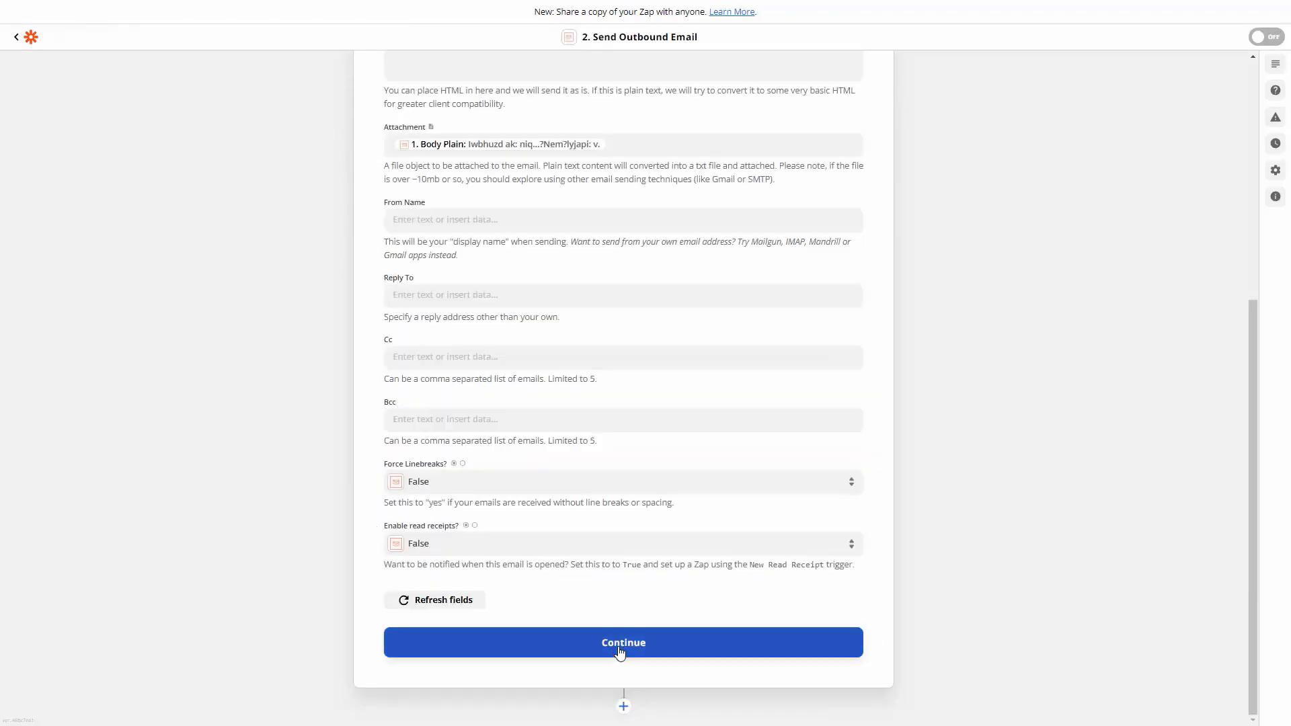
{"action": "left_click", "coordinate": [620, 646]}
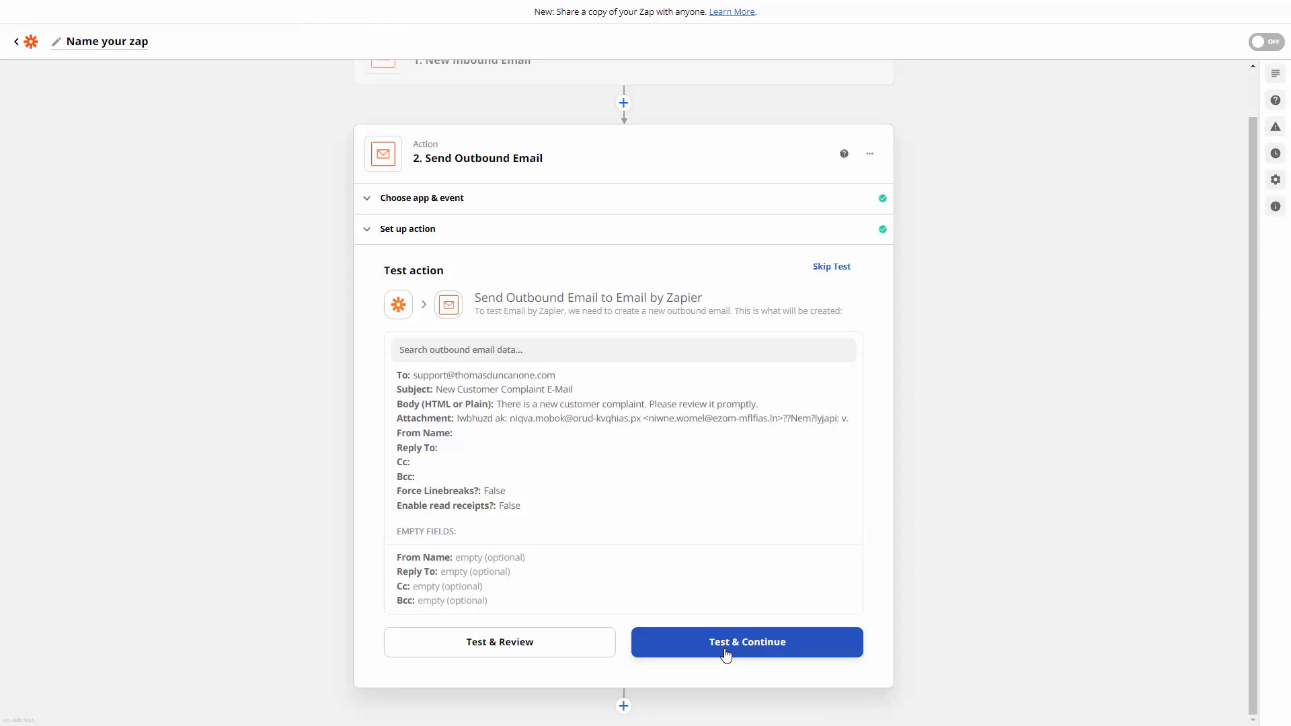
{"action": "left_click", "coordinate": [726, 653]}
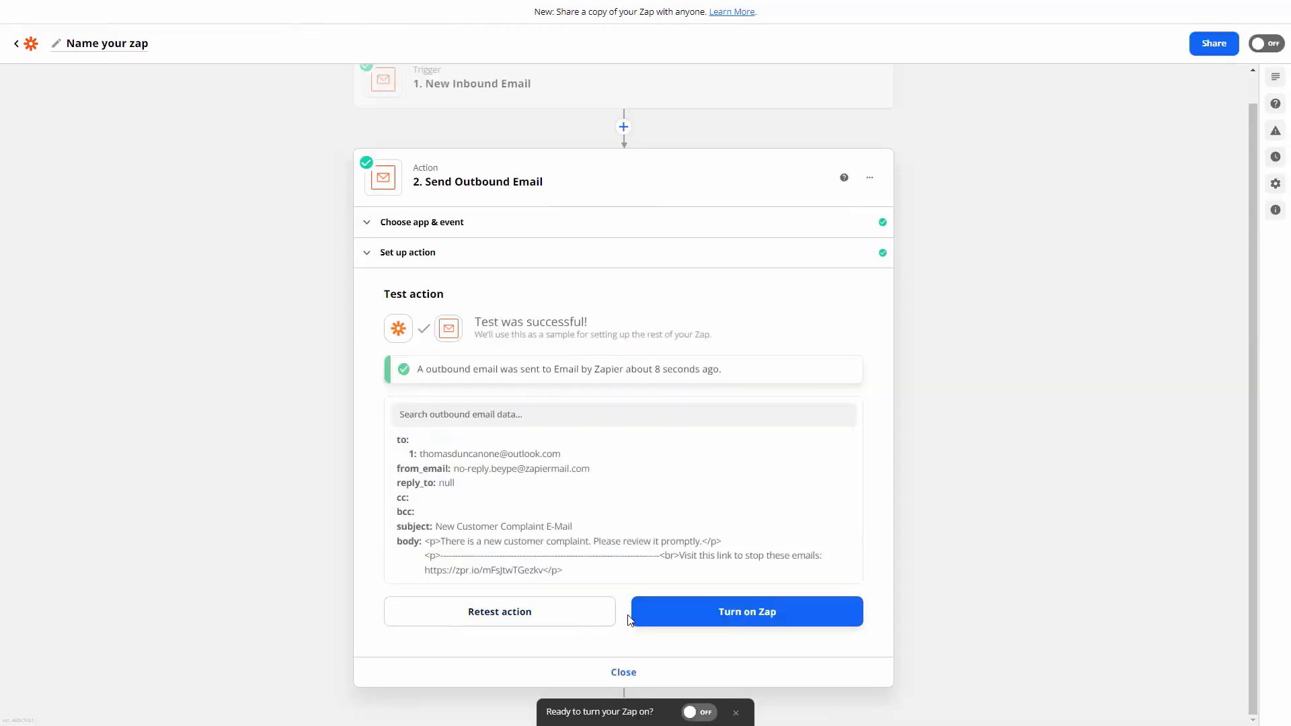
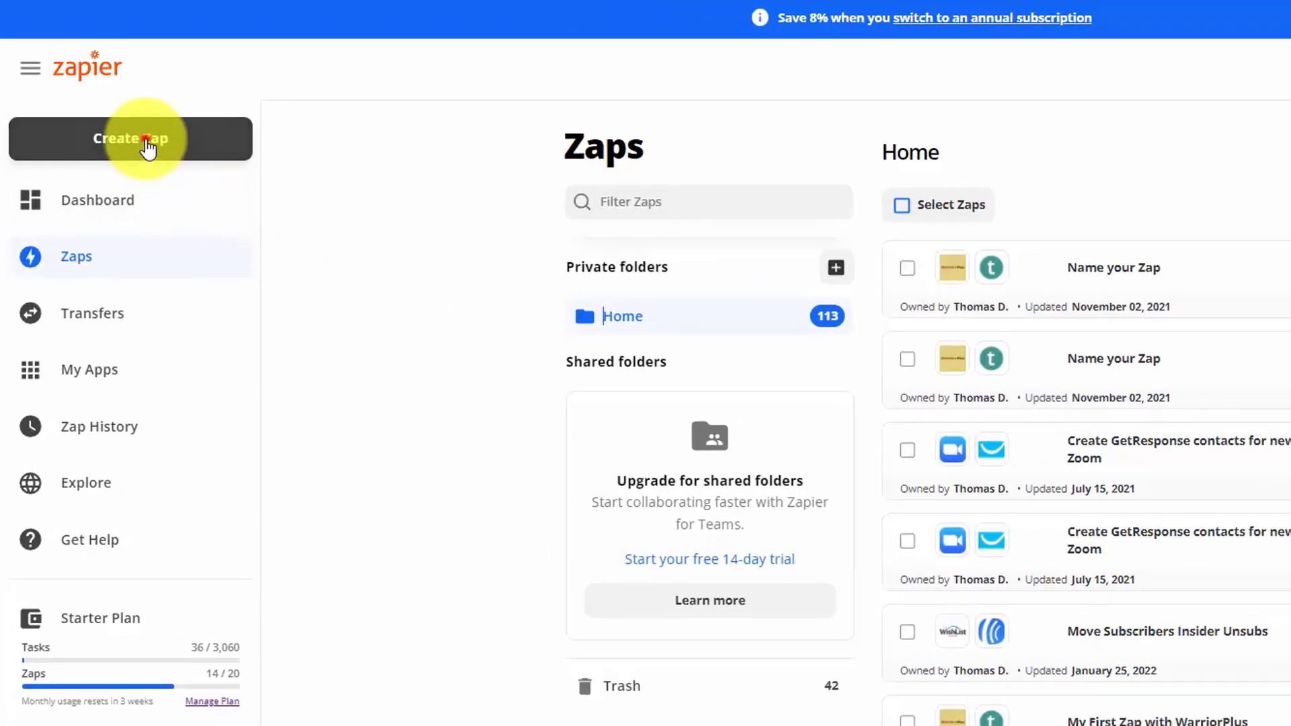
- Create a new Zap triggered by Weather by Zapier with the Will It Rain Today? event and continue to its setup
{"action": "left_click", "coordinate": [131, 133]}
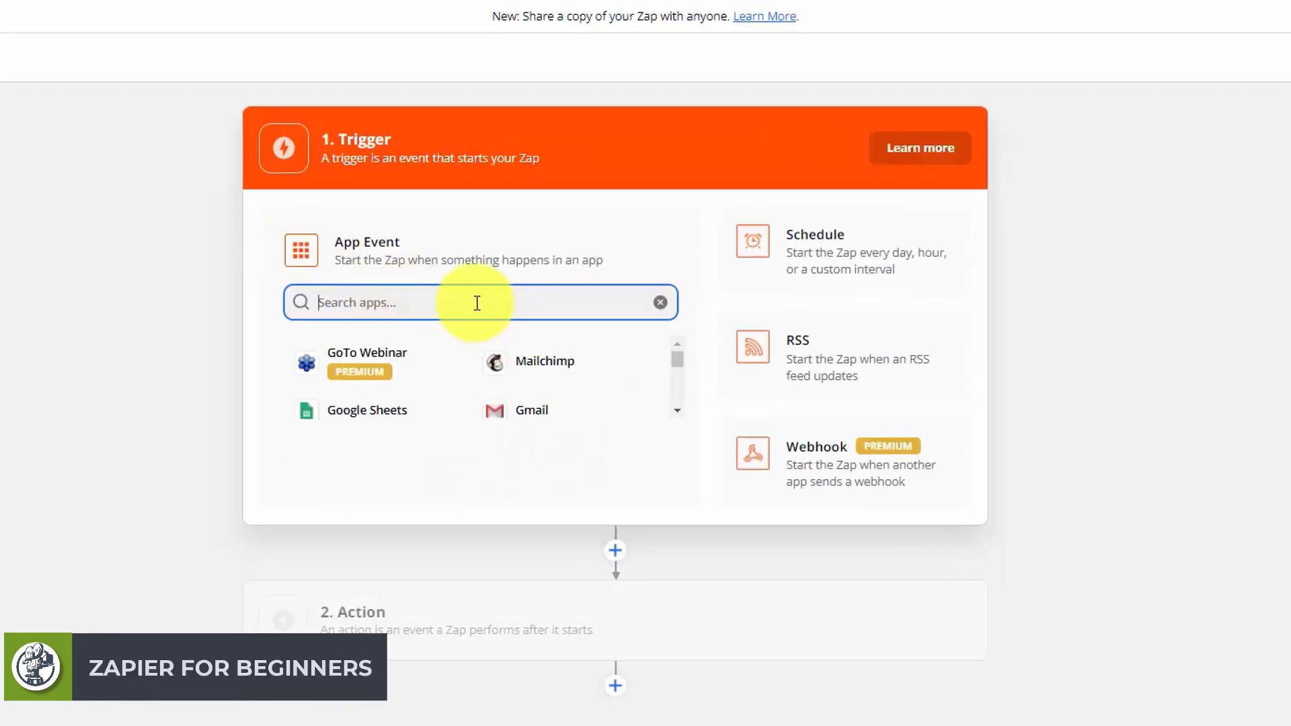
{"action": "left_click", "coordinate": [374, 300]}
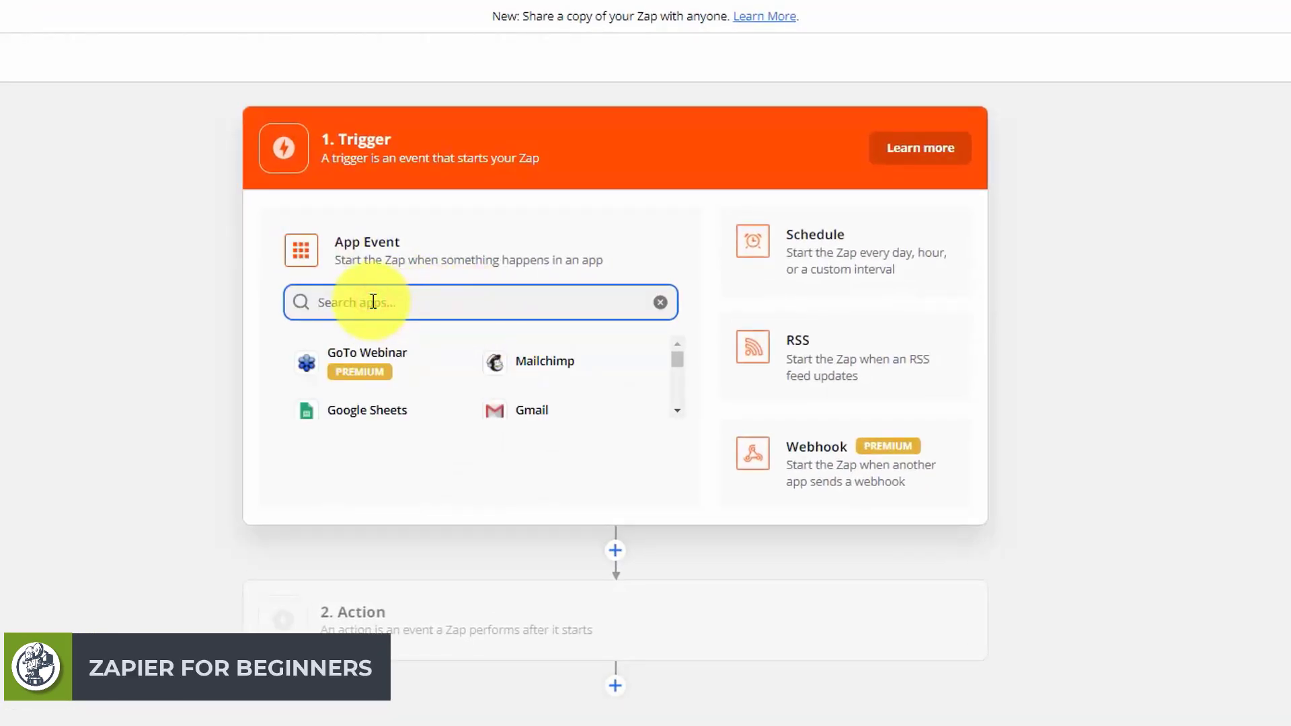
{"action": "type", "text": "wea"}
{"action": "left_click", "coordinate": [381, 361]}
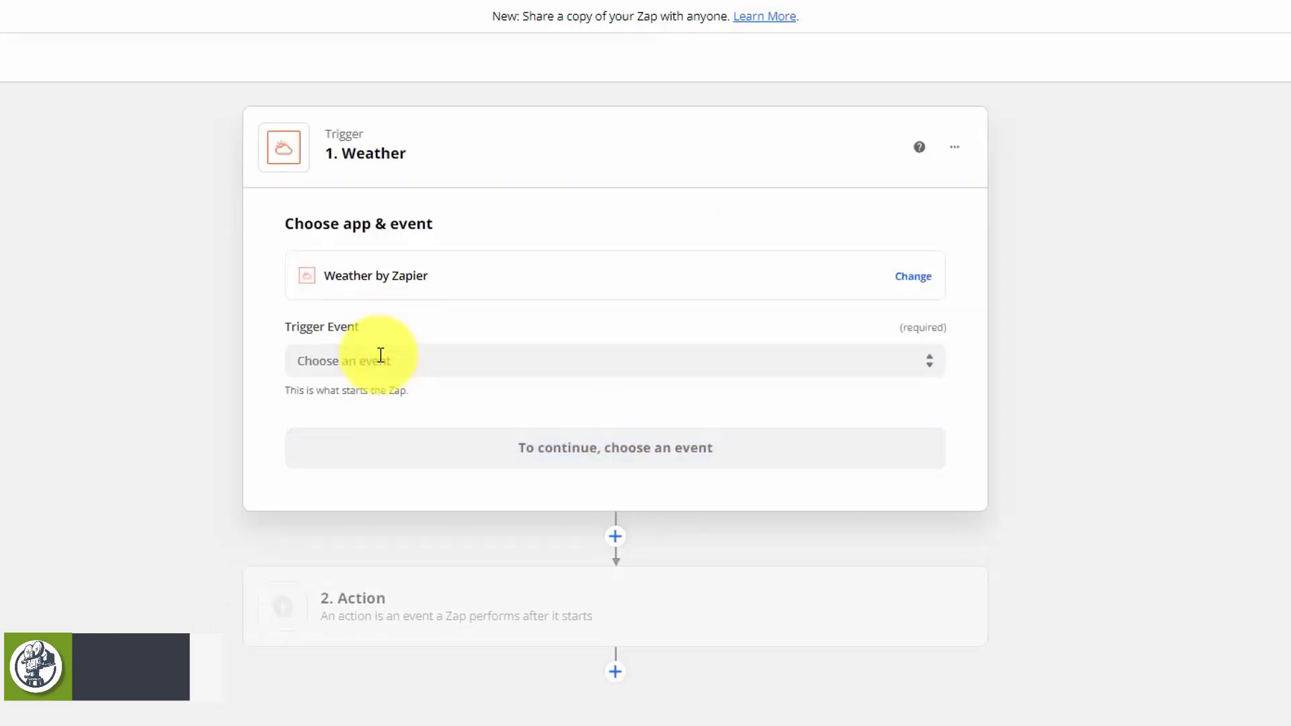
{"action": "left_click", "coordinate": [429, 360]}
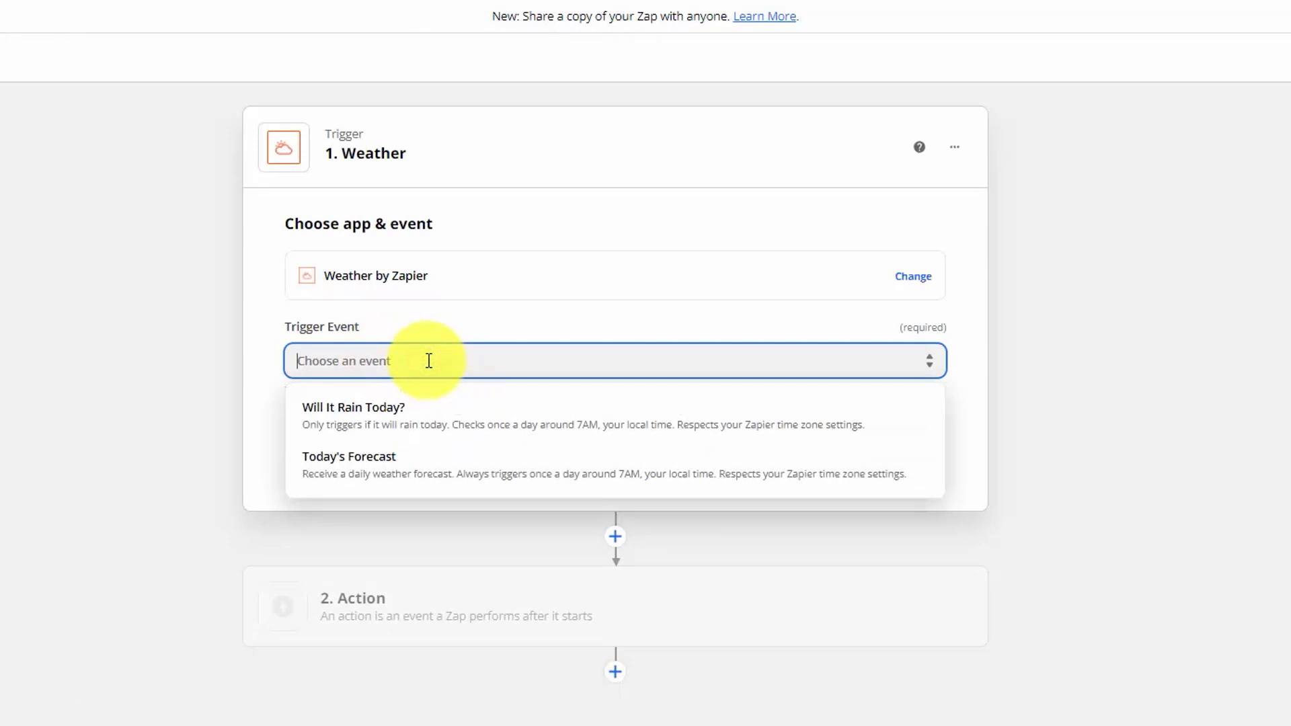
{"action": "left_click", "coordinate": [376, 417]}
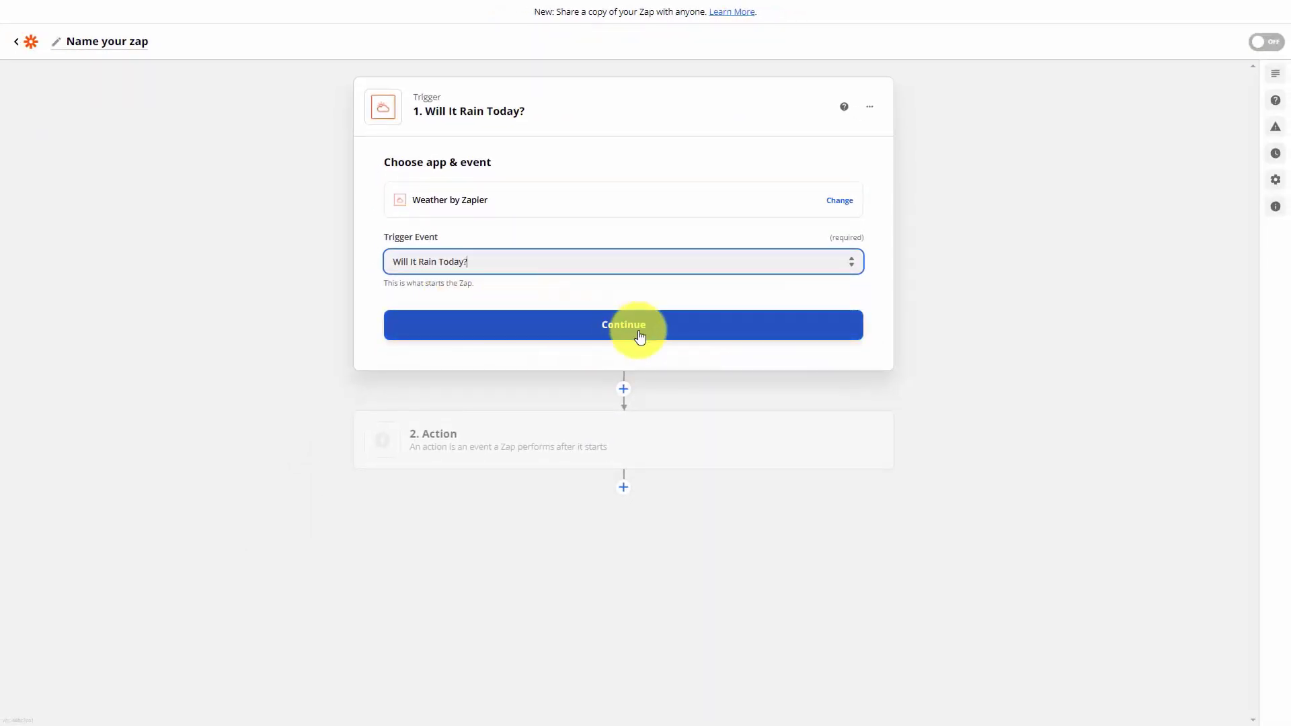
{"action": "left_click", "coordinate": [640, 336]}
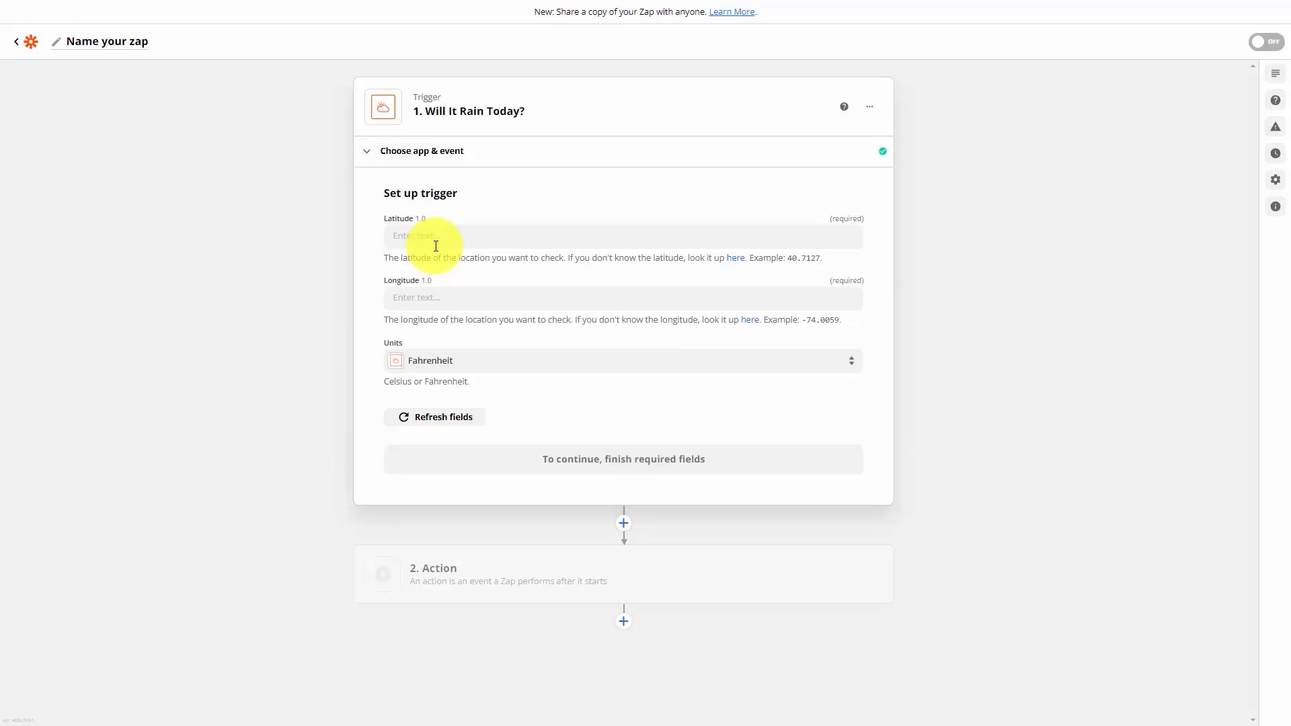
- Look up Chicago on LatLong.net and set the trigger's Latitude to 41.878113 and Longitude to -87.629799
{"action": "left_click", "coordinate": [735, 266]}
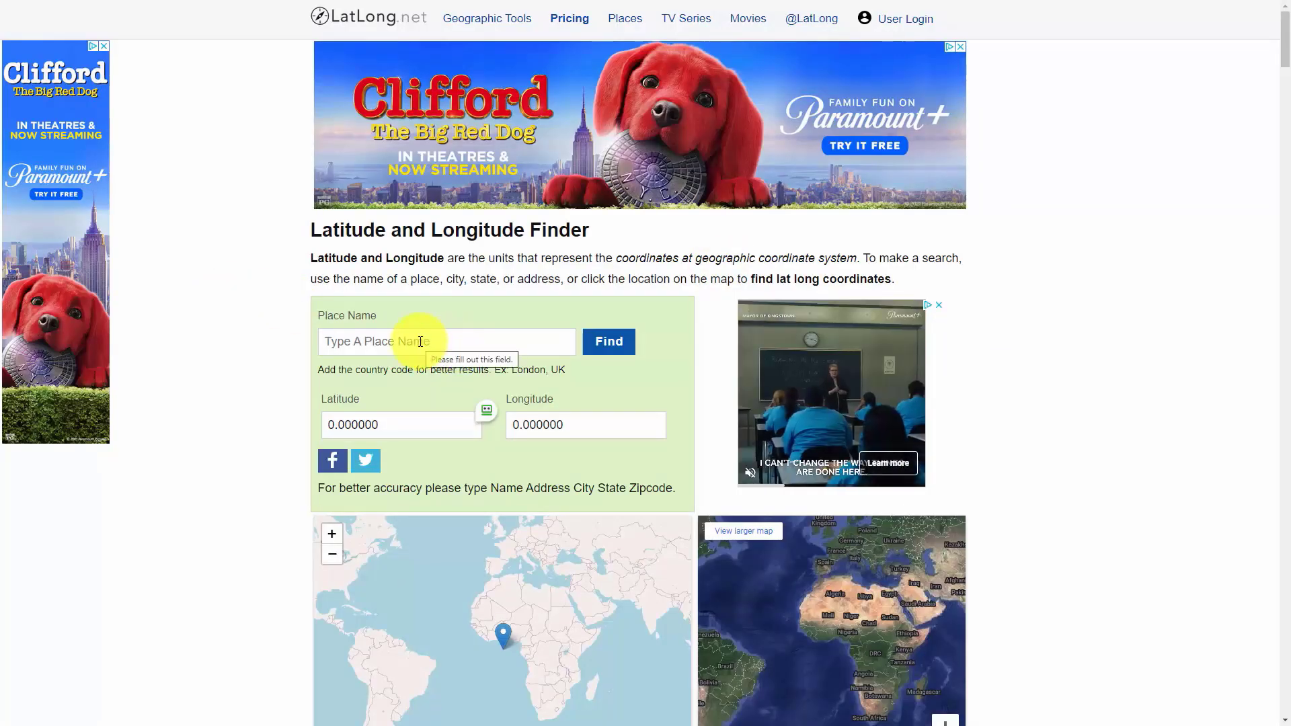
{"action": "type", "text": "Chicago"}
{"action": "key", "text": "Return"}
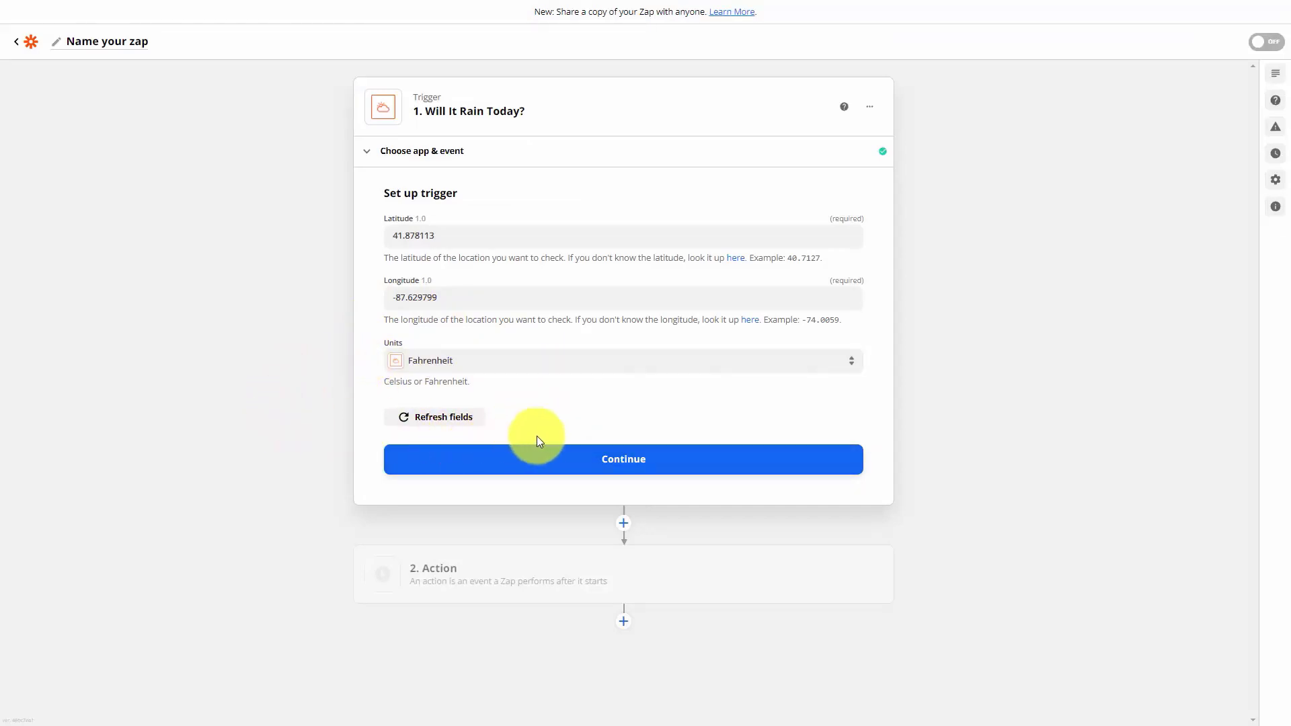
- Test the Will It Rain Today? trigger and continue, choosing Email by Zapier as the action app
{"action": "left_click", "coordinate": [616, 461]}
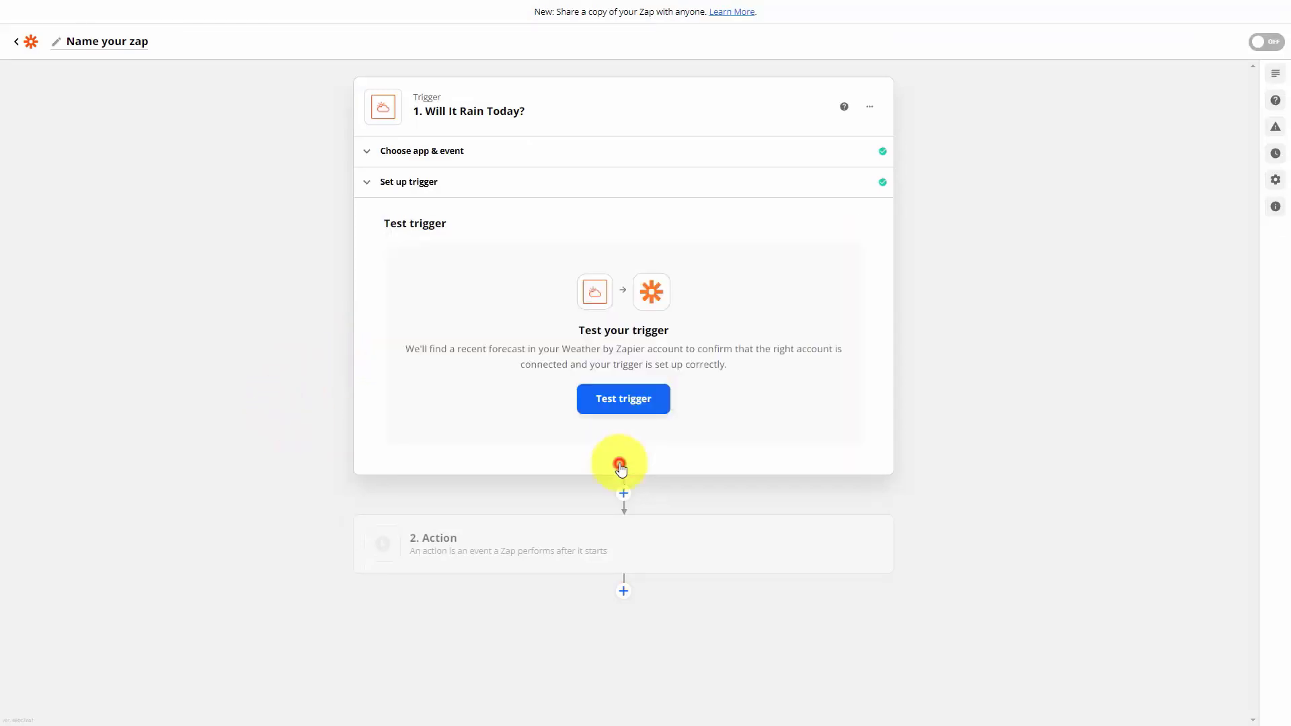
{"action": "left_click", "coordinate": [614, 404]}
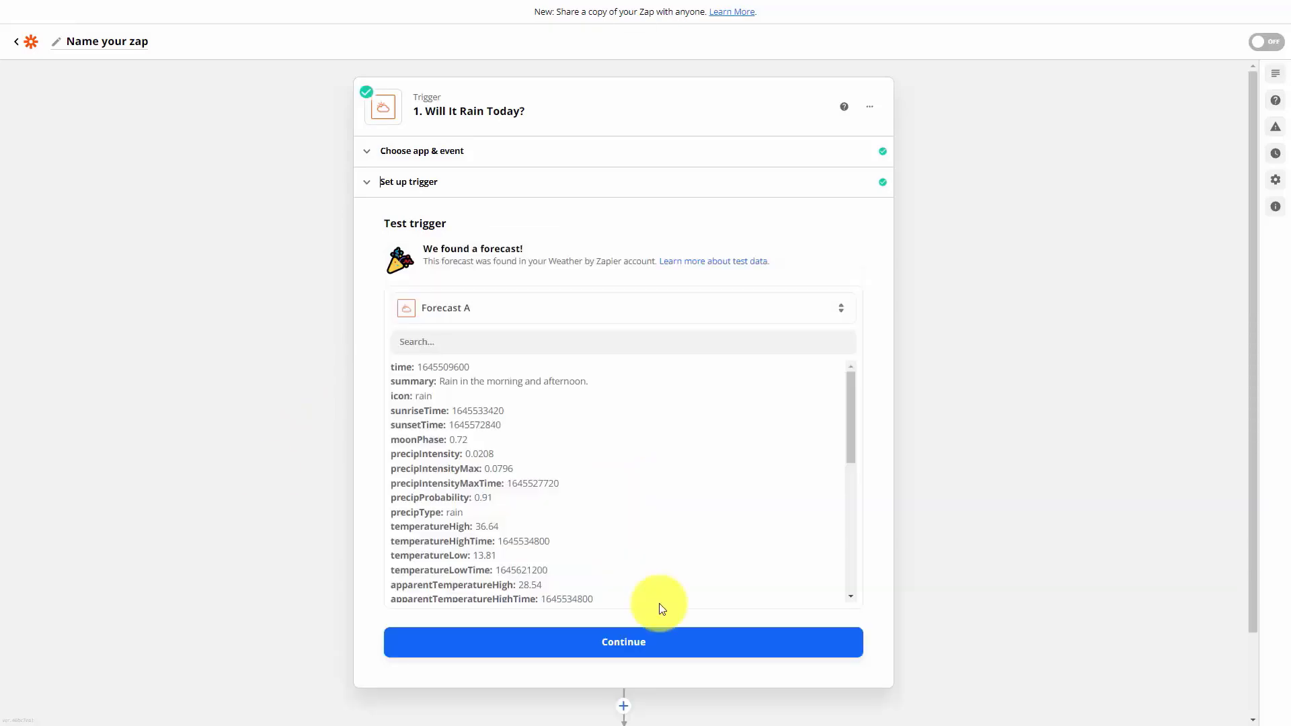
{"action": "left_click", "coordinate": [657, 640]}
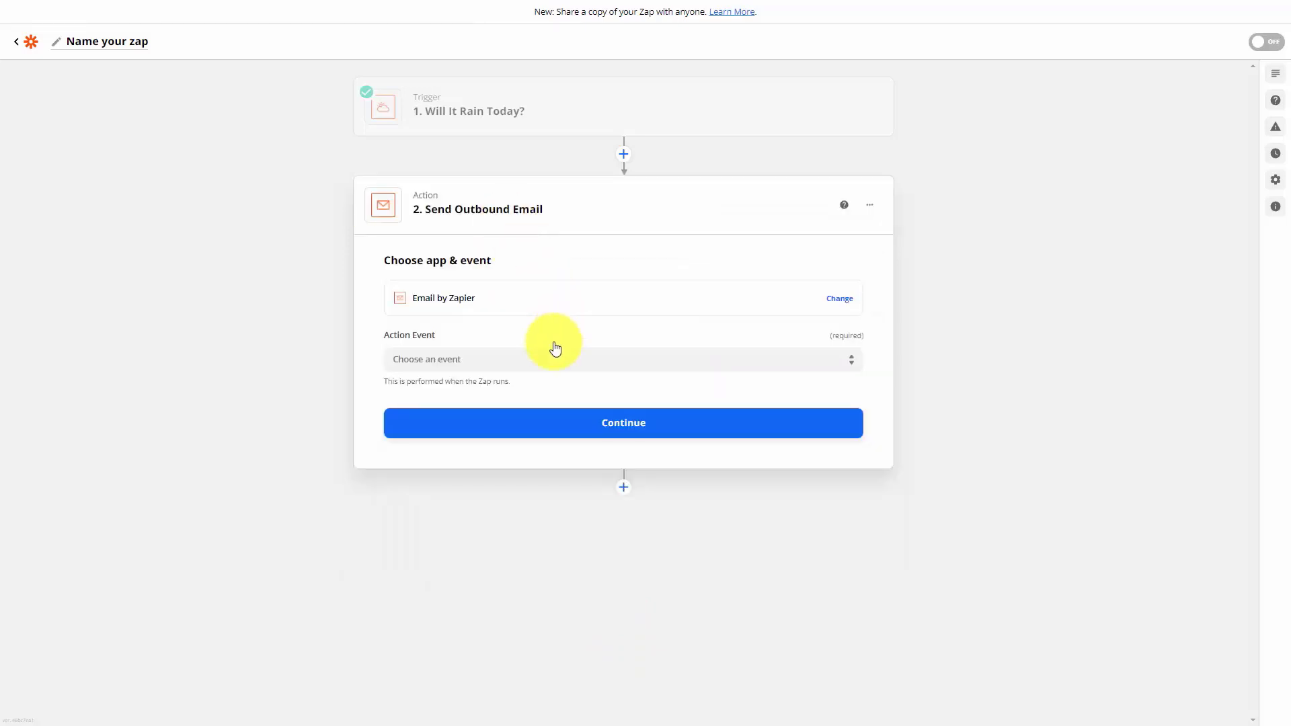
- Set the Email by Zapier action's event to Send Outbound Email and continue to its setup
{"action": "left_click", "coordinate": [546, 353]}
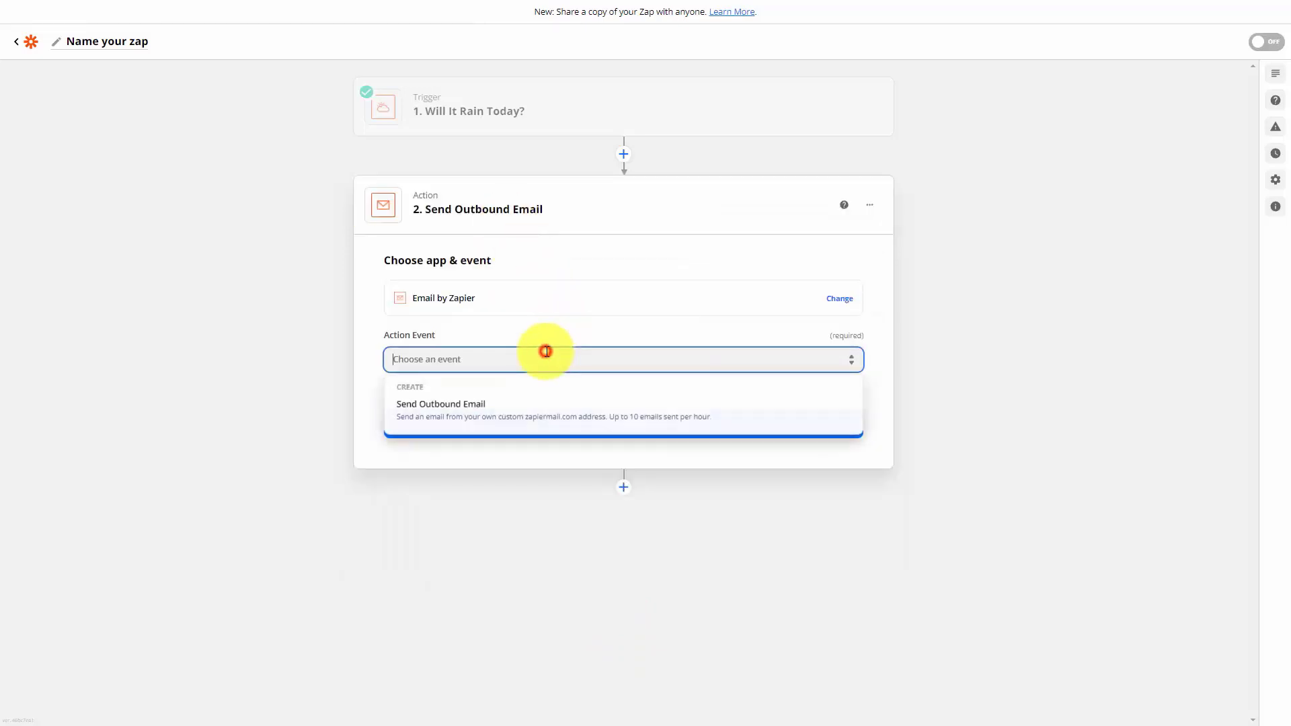
{"action": "left_click", "coordinate": [446, 409]}
{"action": "left_click", "coordinate": [626, 429]}
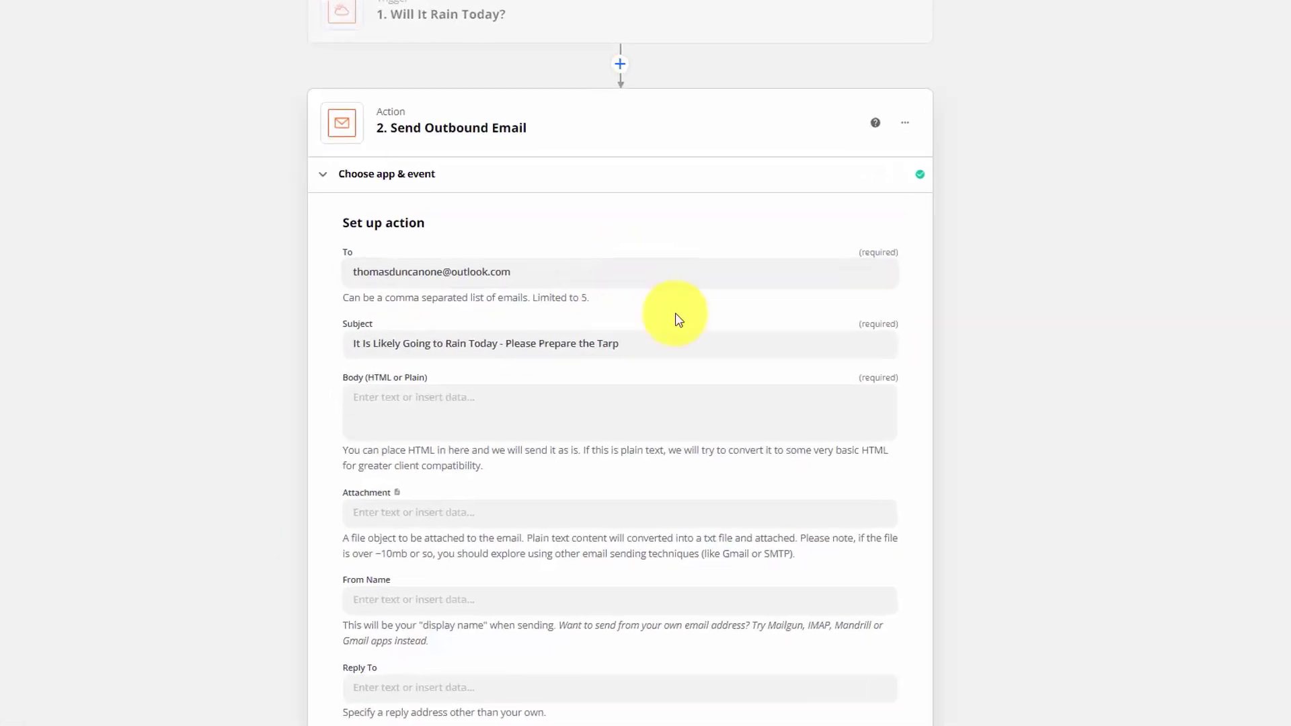
- Enter the recipient's e-mail, the subject "It Is Likely Going to Rain Today - Please Prepare the Tarp", and Summary, Precip Probability and Temperature Max as the Body
{"action": "left_click", "coordinate": [380, 361]}
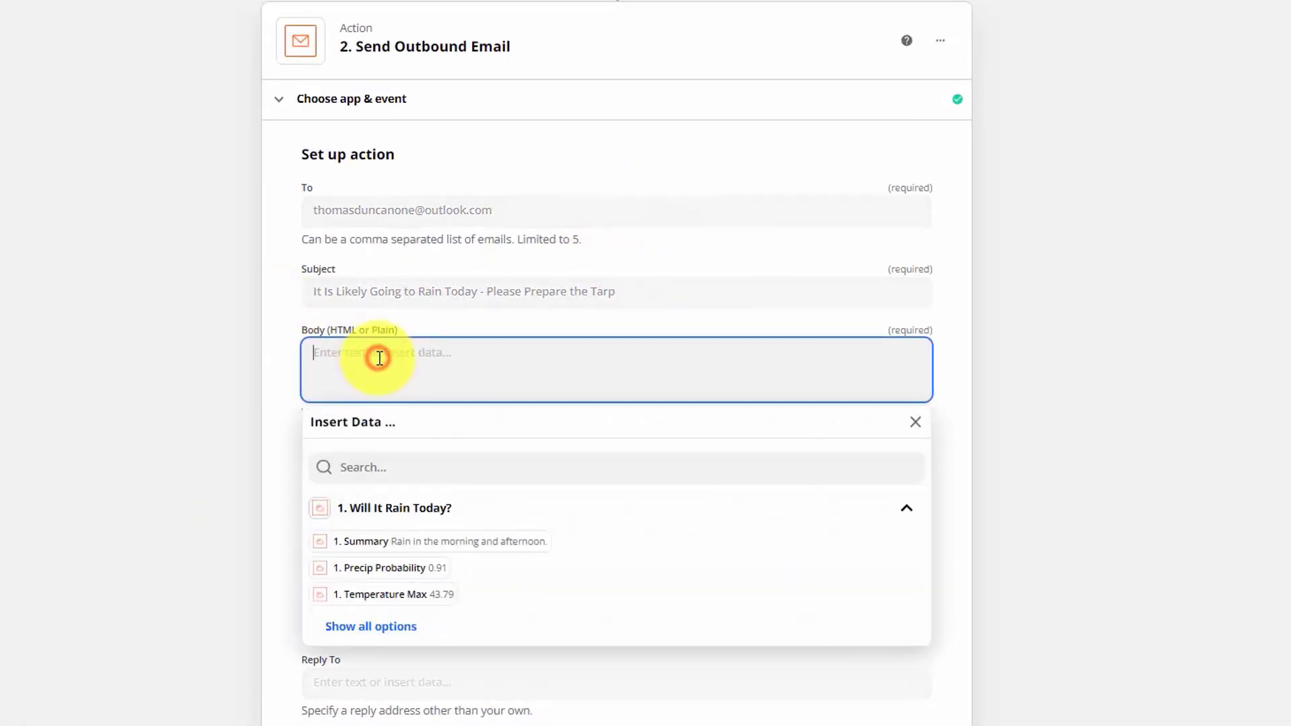
{"action": "left_click", "coordinate": [435, 552]}
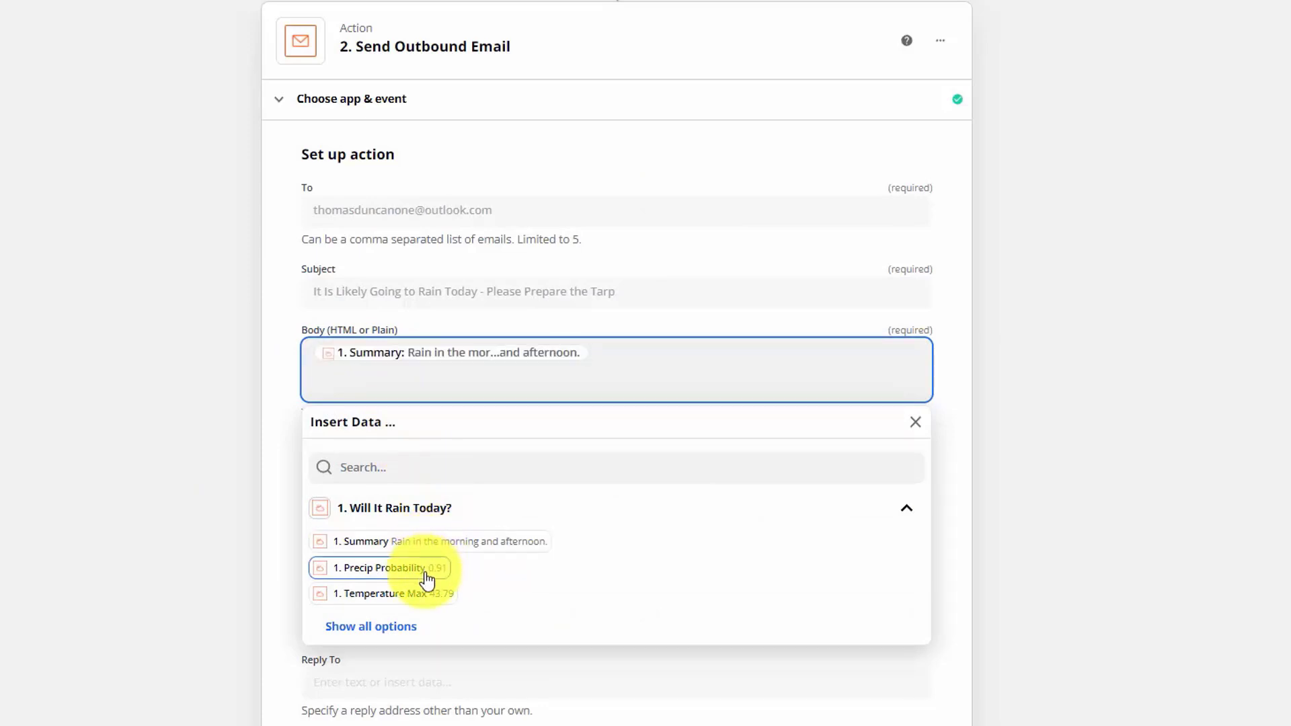
{"action": "left_click", "coordinate": [426, 569]}
{"action": "left_click", "coordinate": [432, 594]}
- Review the rain email's fields, leave the optional ones empty, and test the outbound email action
{"action": "scroll", "coordinate": [381, 537], "scroll_direction": "down", "scroll_amount": 5}
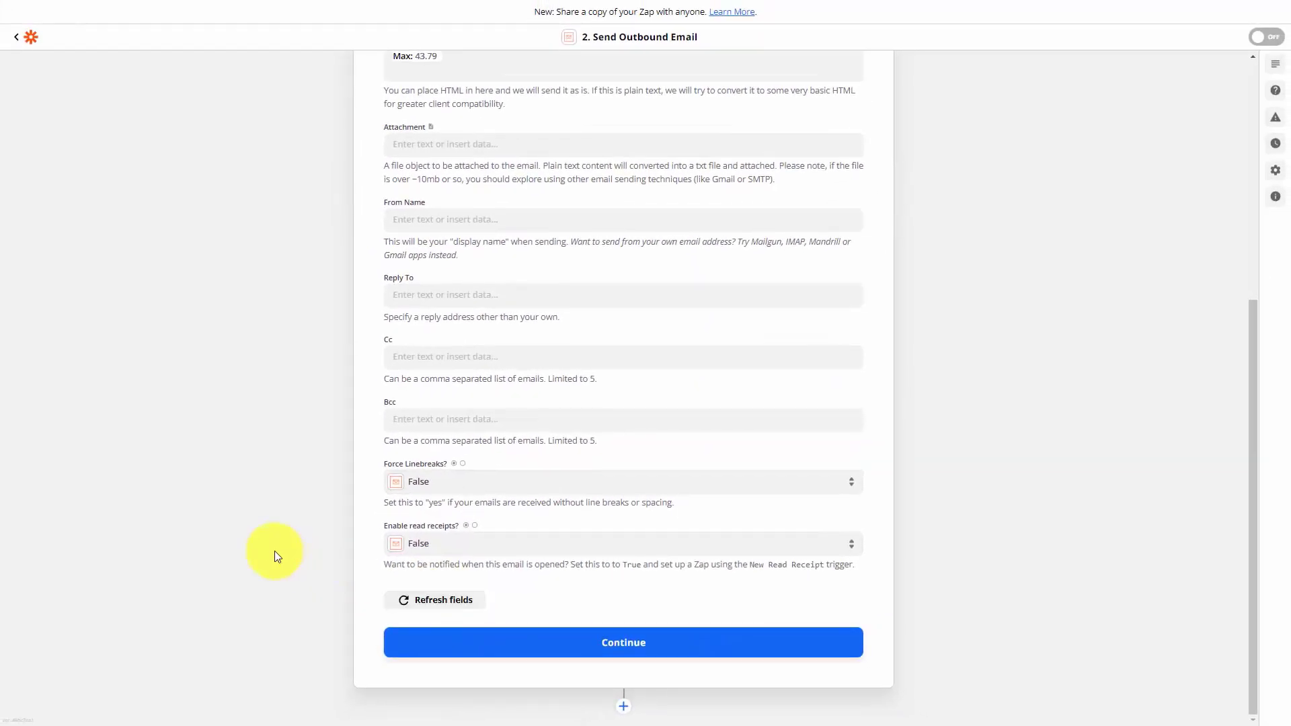
{"action": "scroll", "coordinate": [158, 624], "scroll_direction": "up", "scroll_amount": 2}
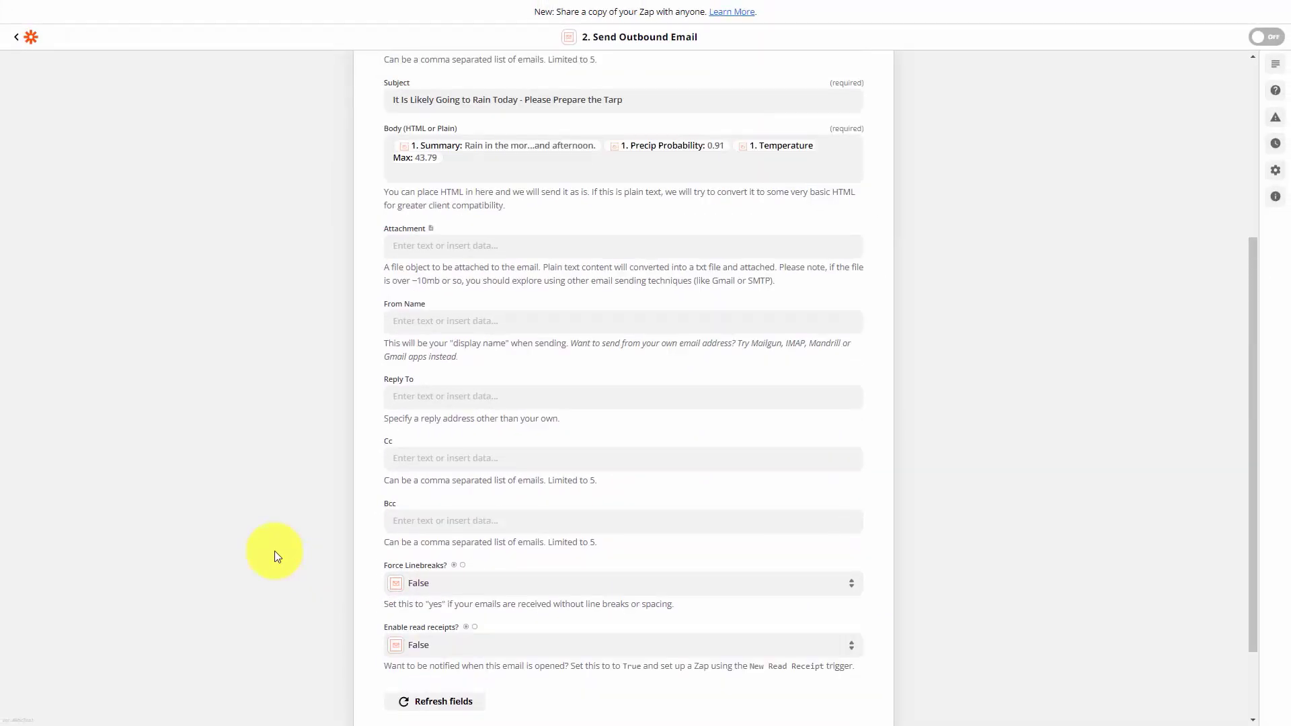
{"action": "scroll", "coordinate": [274, 556], "scroll_direction": "down", "scroll_amount": 2}
{"action": "left_click", "coordinate": [626, 647]}
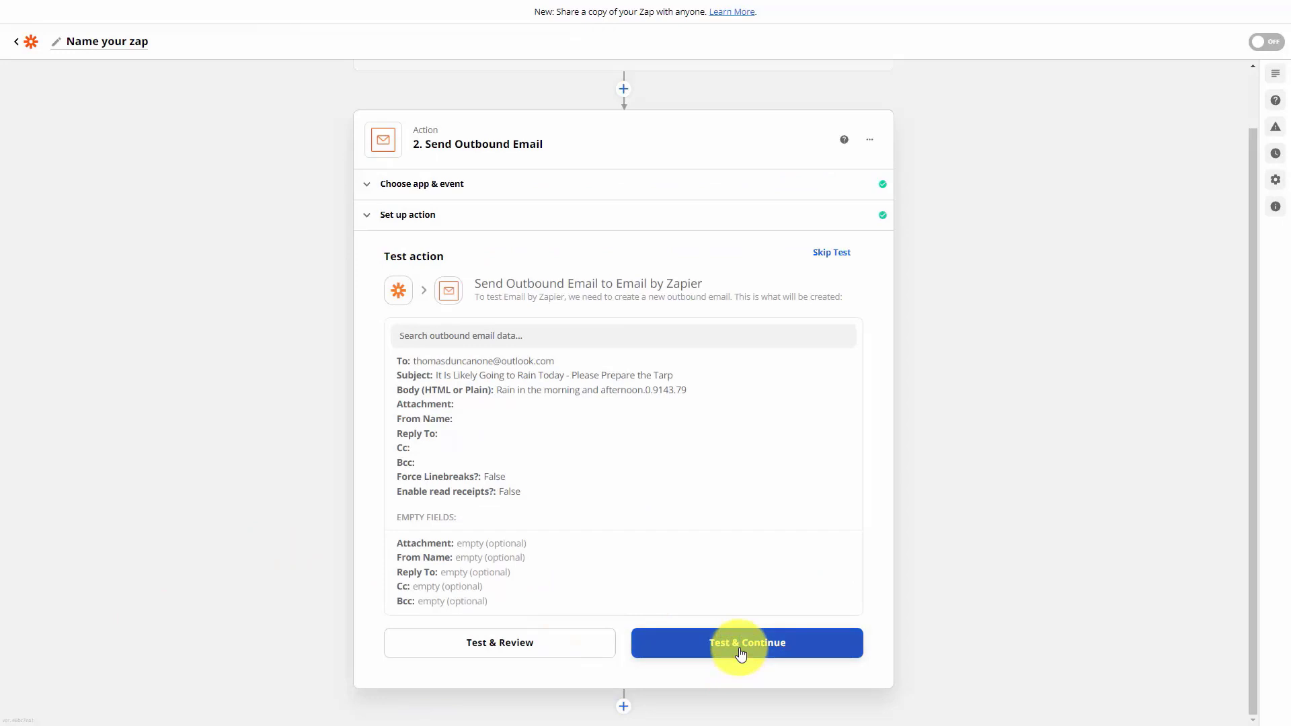
{"action": "left_click", "coordinate": [741, 645]}
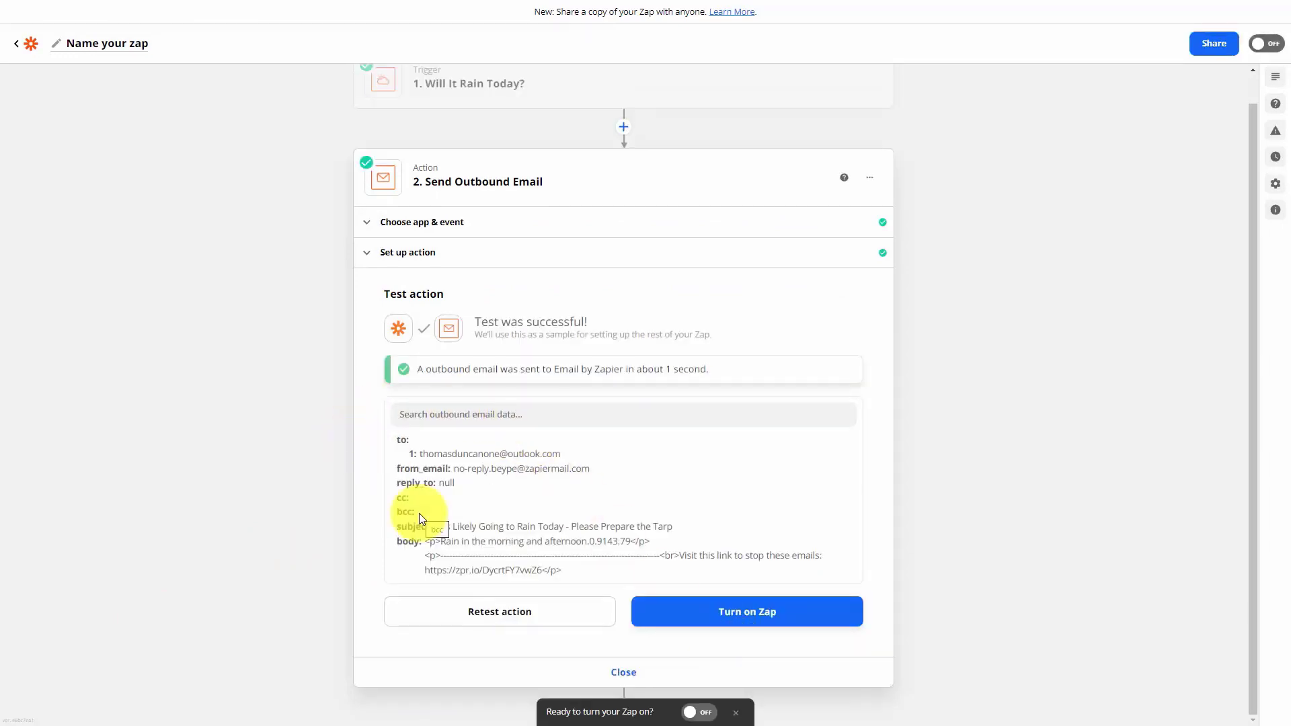
{"action": "key", "text": "alt+Tab"}
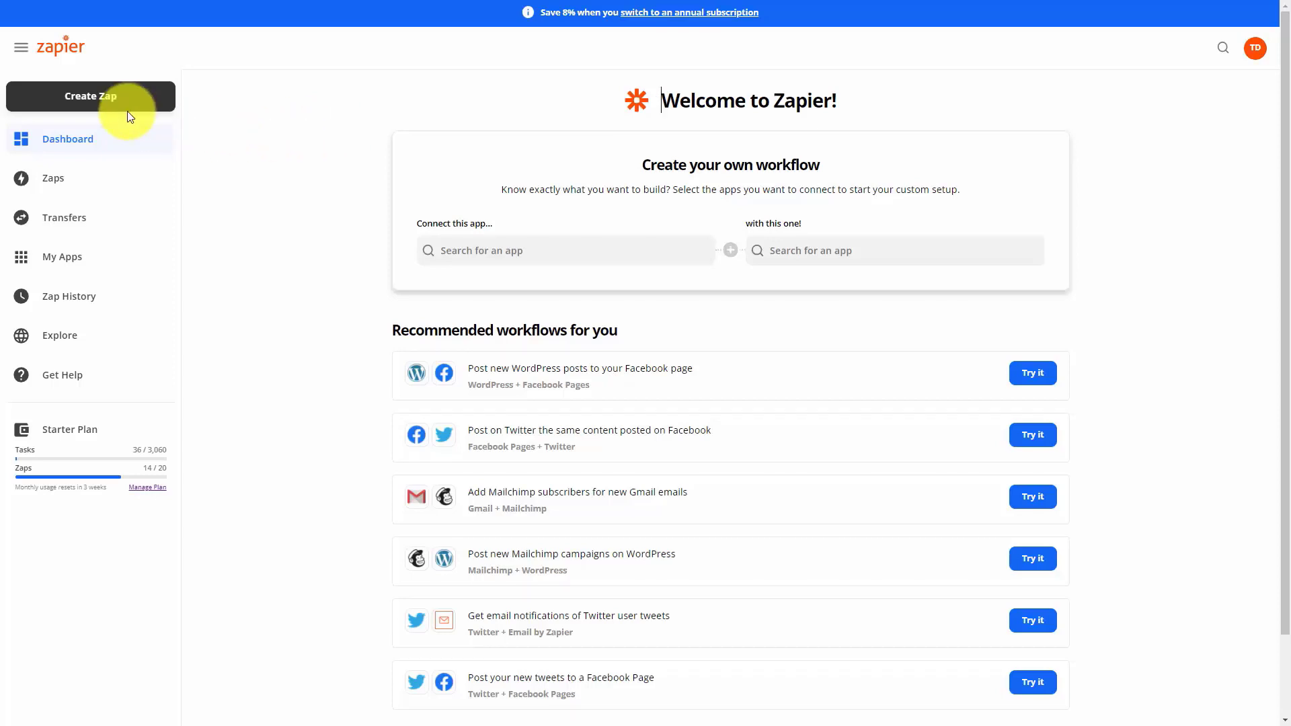
- Create a new Zap with WordPress as the trigger app
{"action": "left_click", "coordinate": [92, 97]}
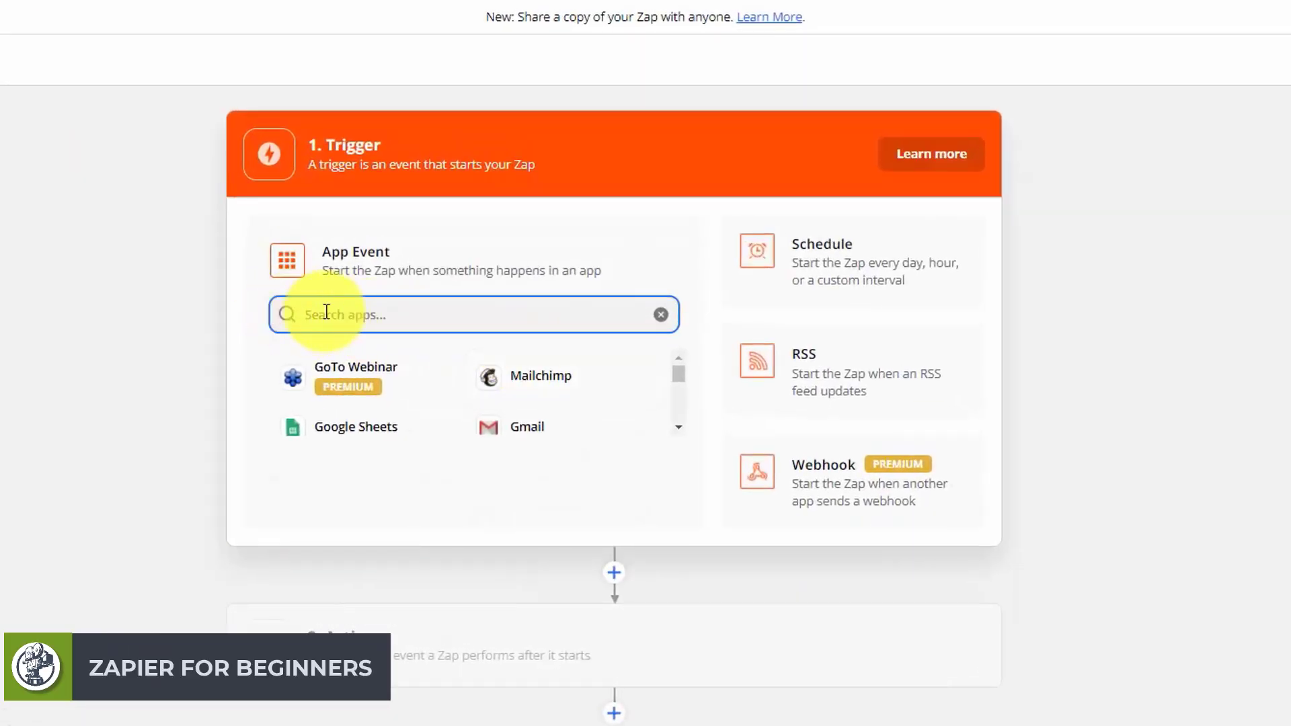
{"action": "type", "text": "wordpress"}
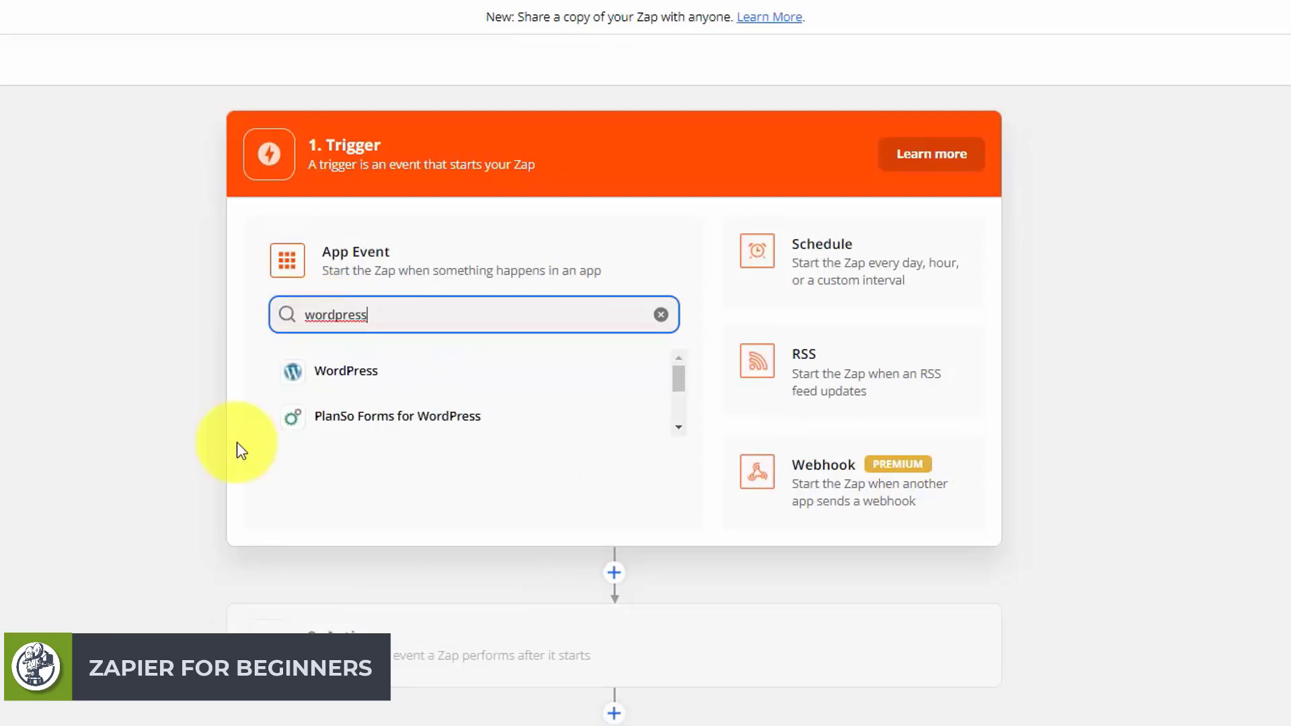
{"action": "left_click", "coordinate": [346, 372]}
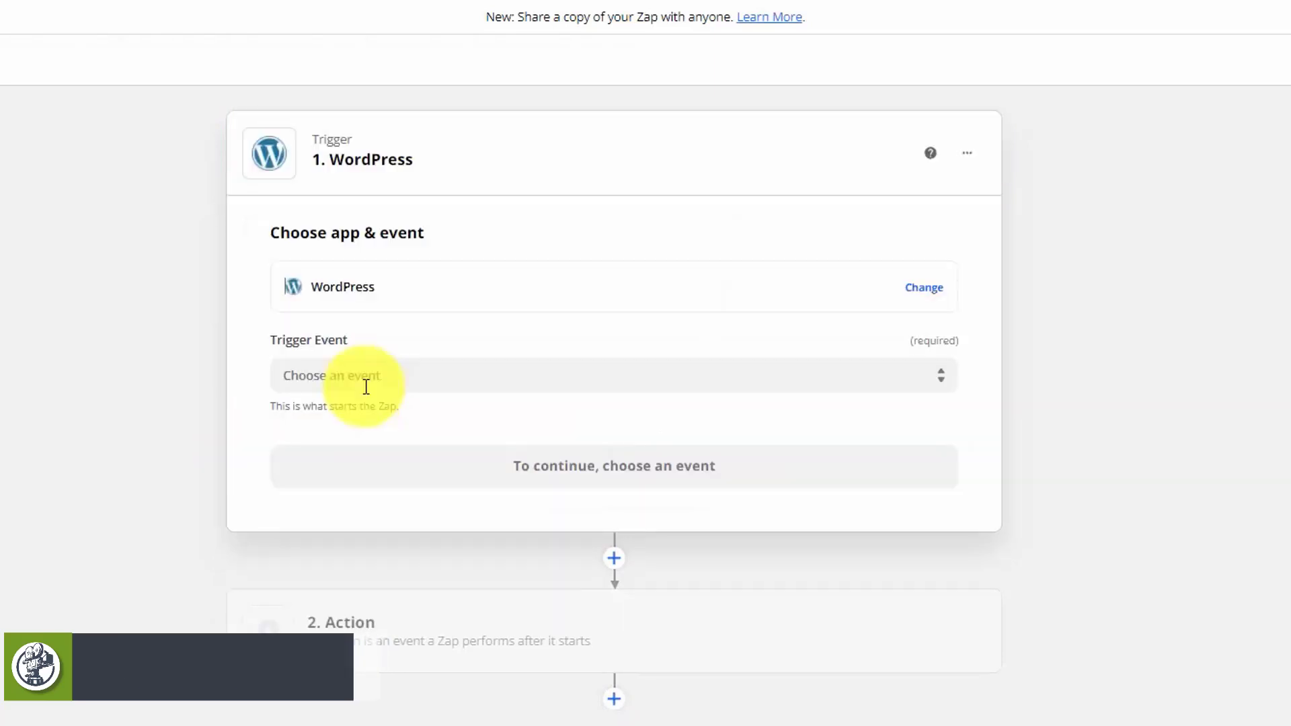
- Set the WordPress trigger event to New Post, continue, and open the account connection form's Base URL field
{"action": "left_click", "coordinate": [367, 387]}
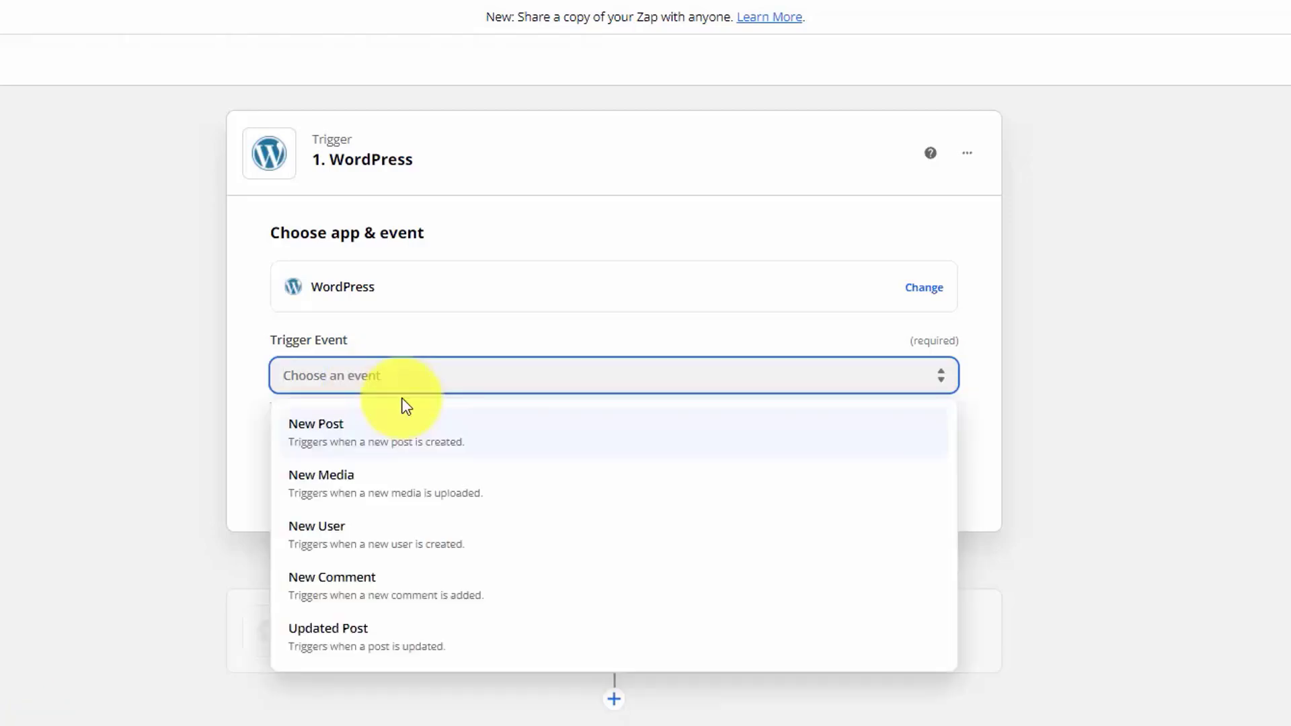
{"action": "key", "text": "Down"}
{"action": "key", "text": "Down"}
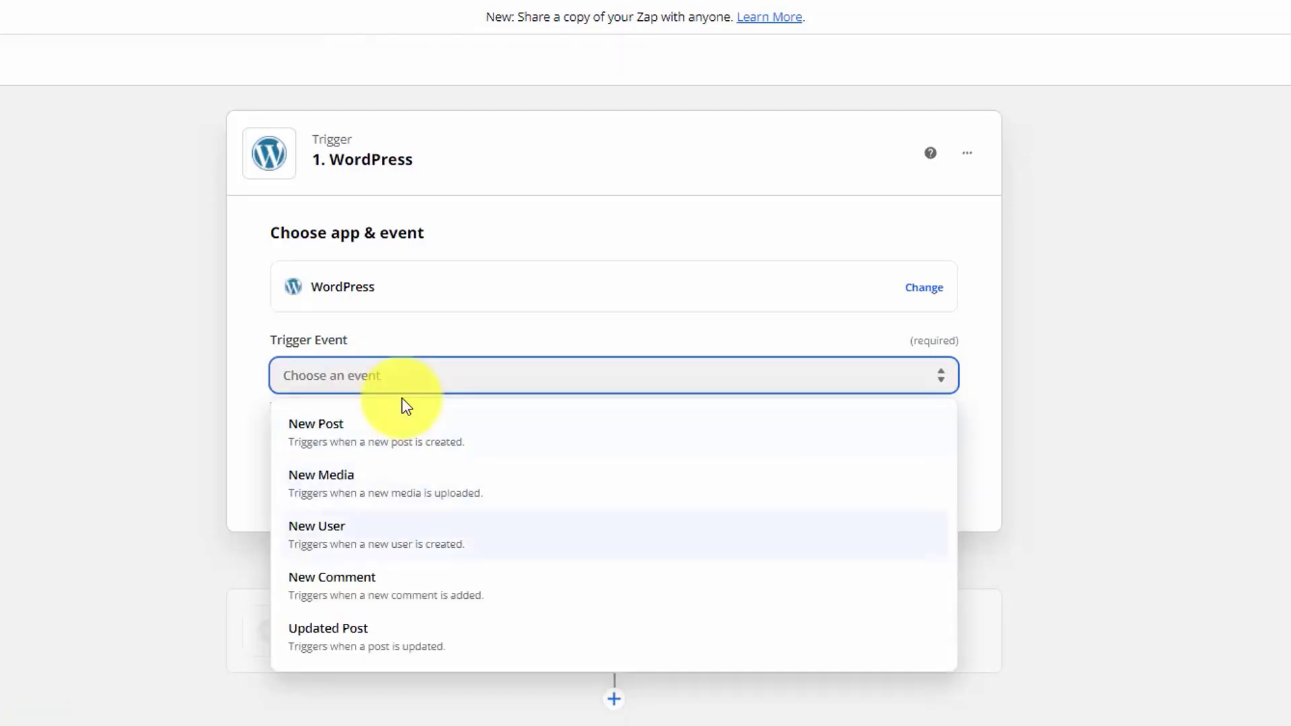
{"action": "key", "text": "Down"}
{"action": "key", "text": "Down"}
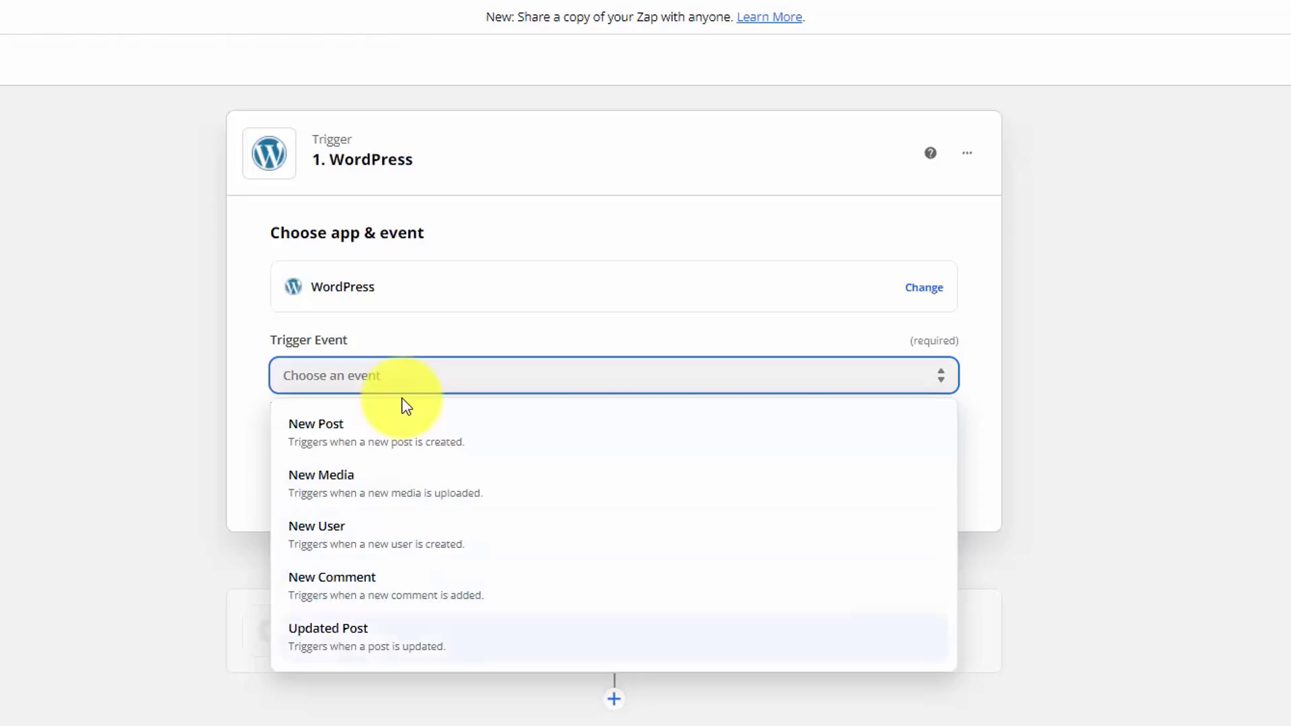
{"action": "key", "text": "Up"}
{"action": "key", "text": "Up"}
{"action": "key", "text": "Up"}
{"action": "key", "text": "Up"}
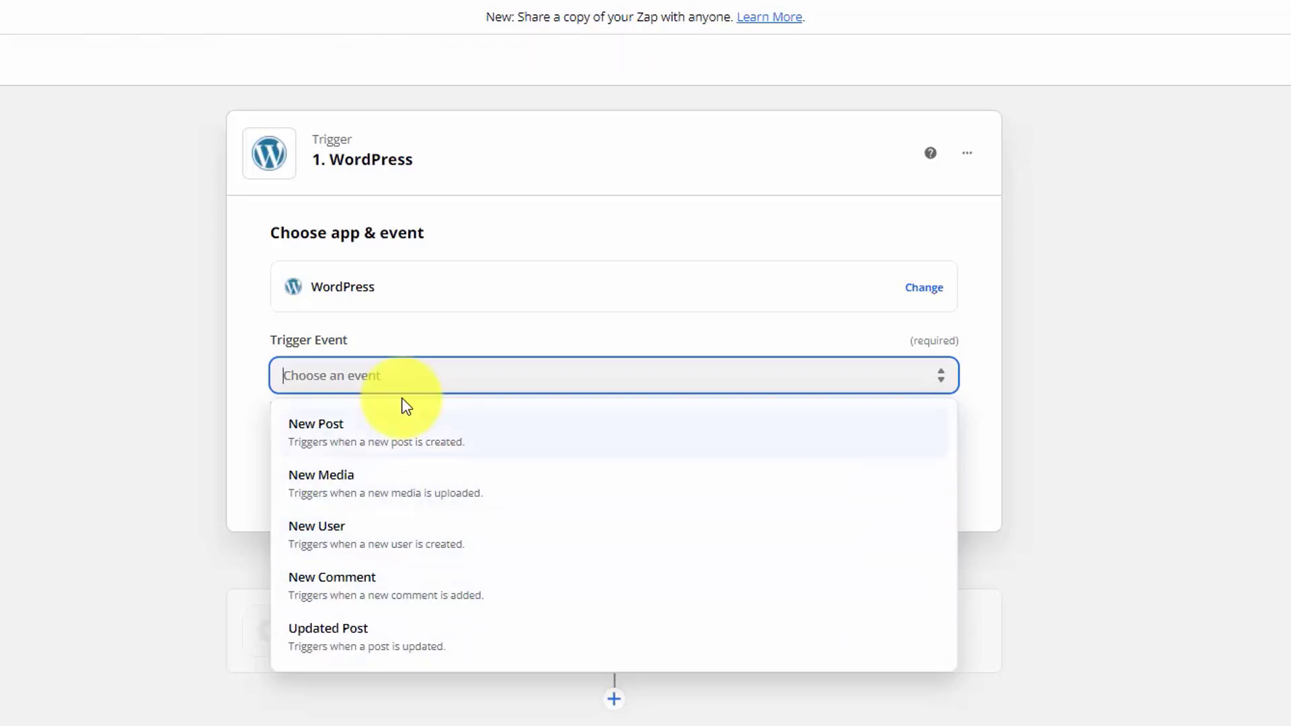
{"action": "key", "text": "Return"}
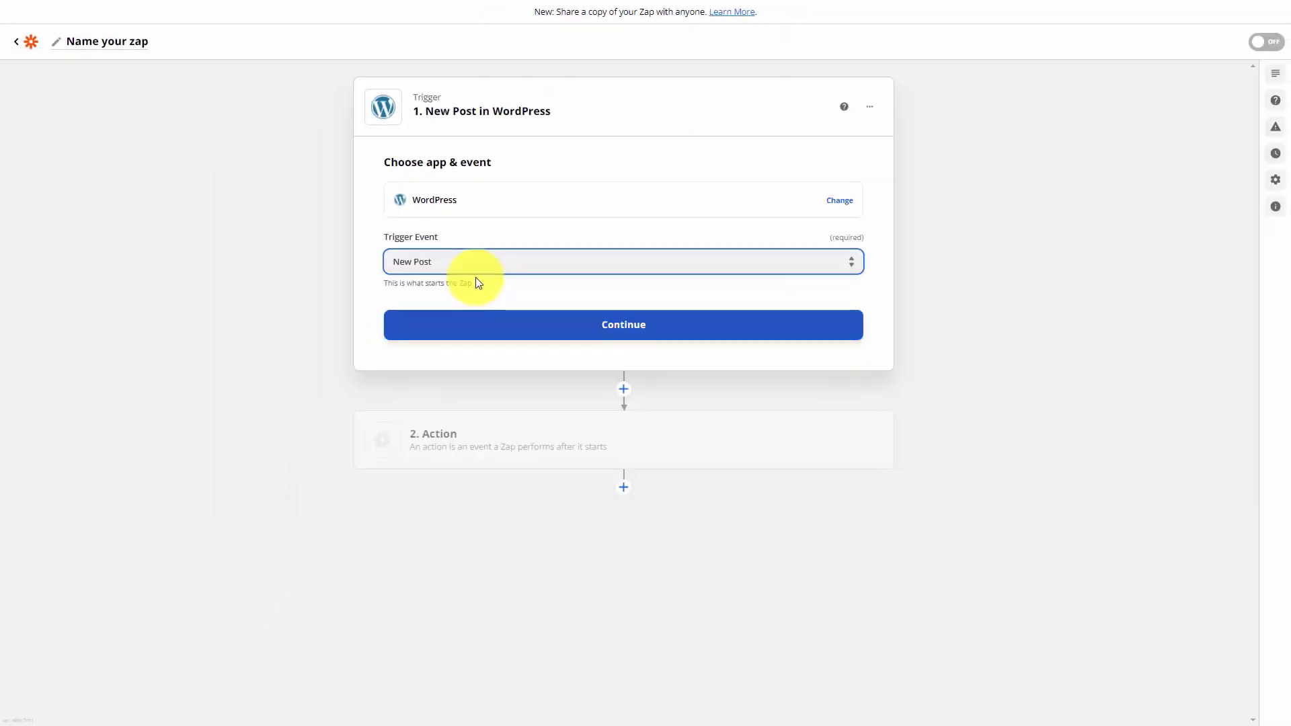
{"action": "key", "text": "Return"}
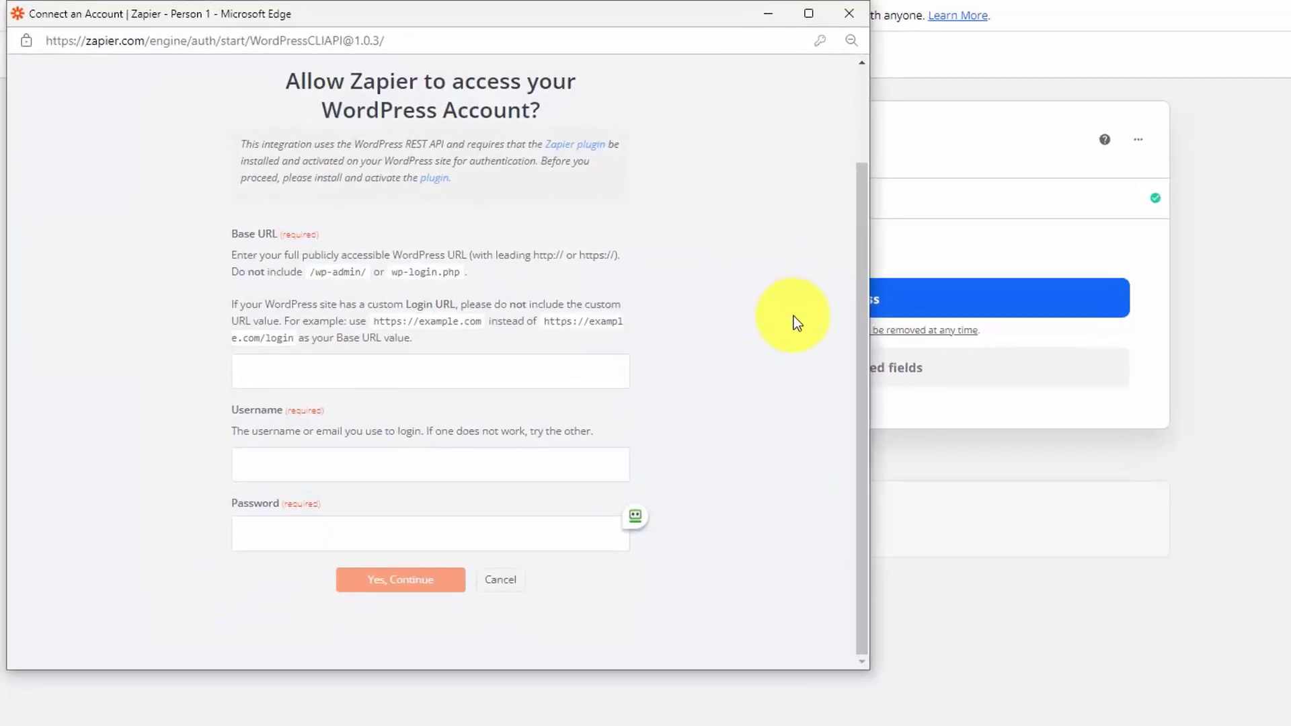
{"action": "left_click", "coordinate": [304, 366]}
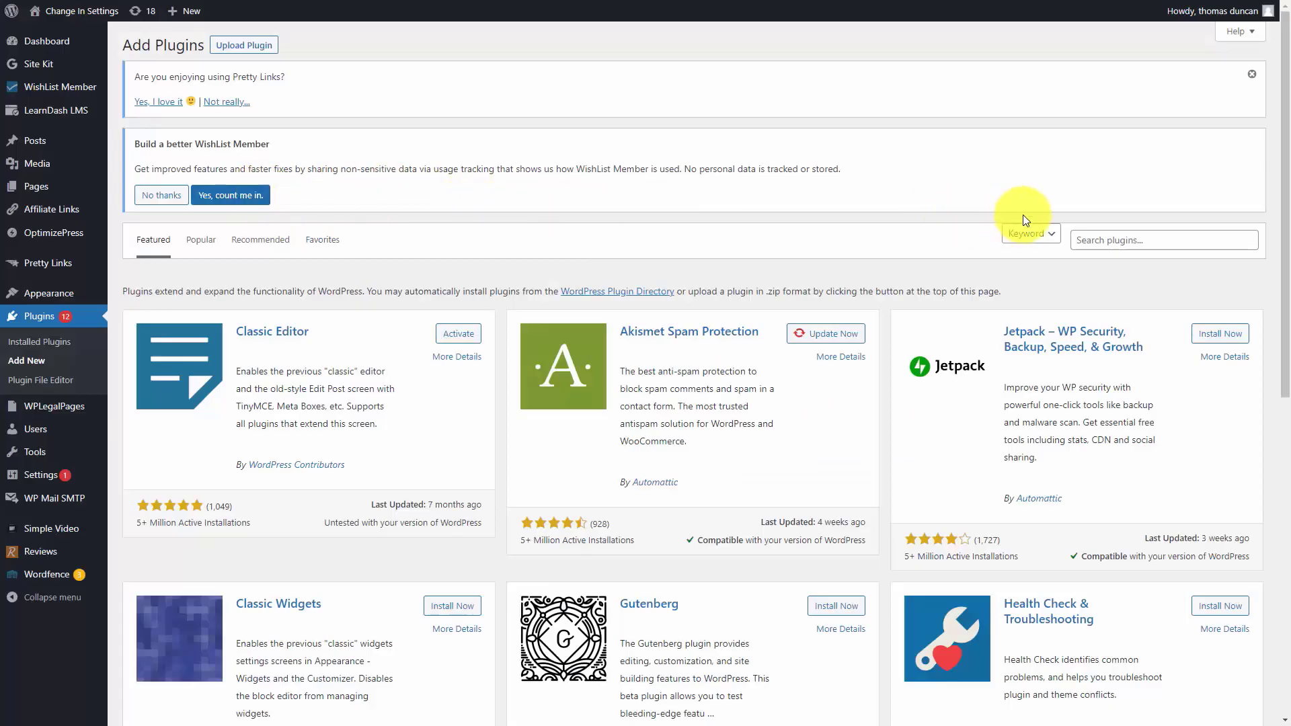
- Find the Zapier for WordPress plugin on the WordPress site's Add Plugins page, then install and activate it
{"action": "left_click", "coordinate": [1118, 240]}
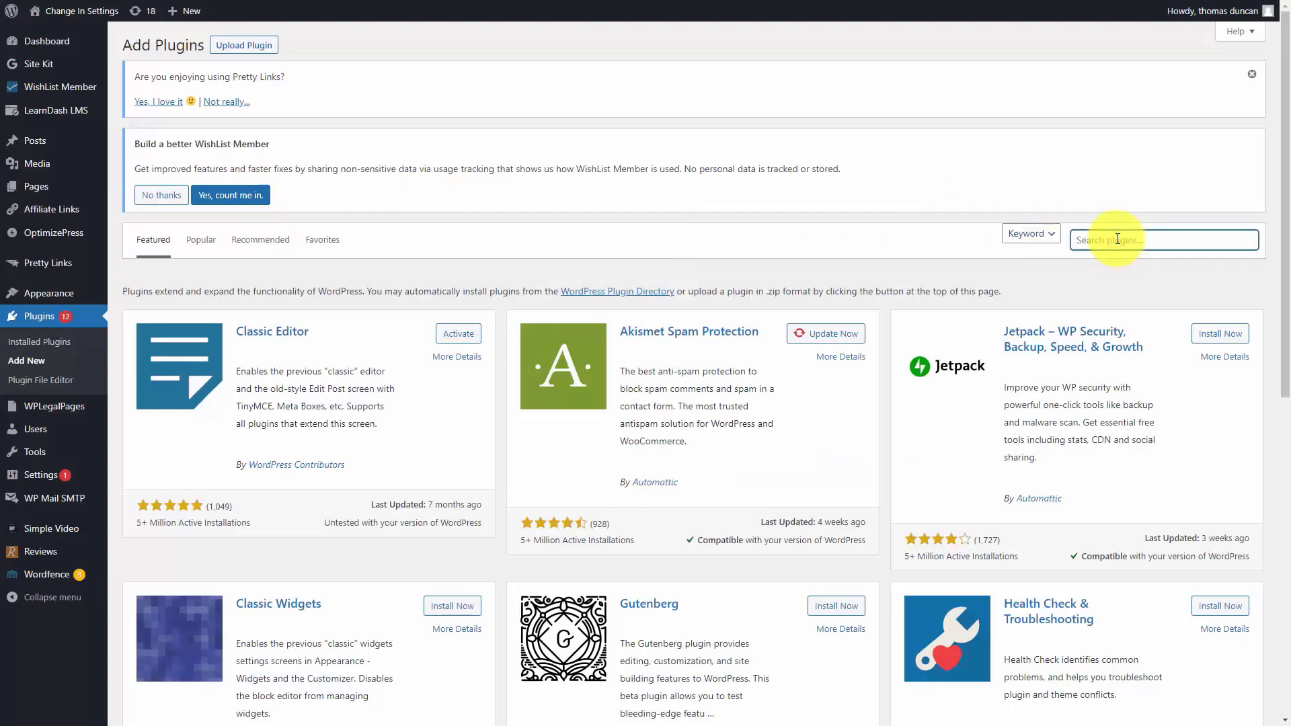
{"action": "type", "text": "zapier"}
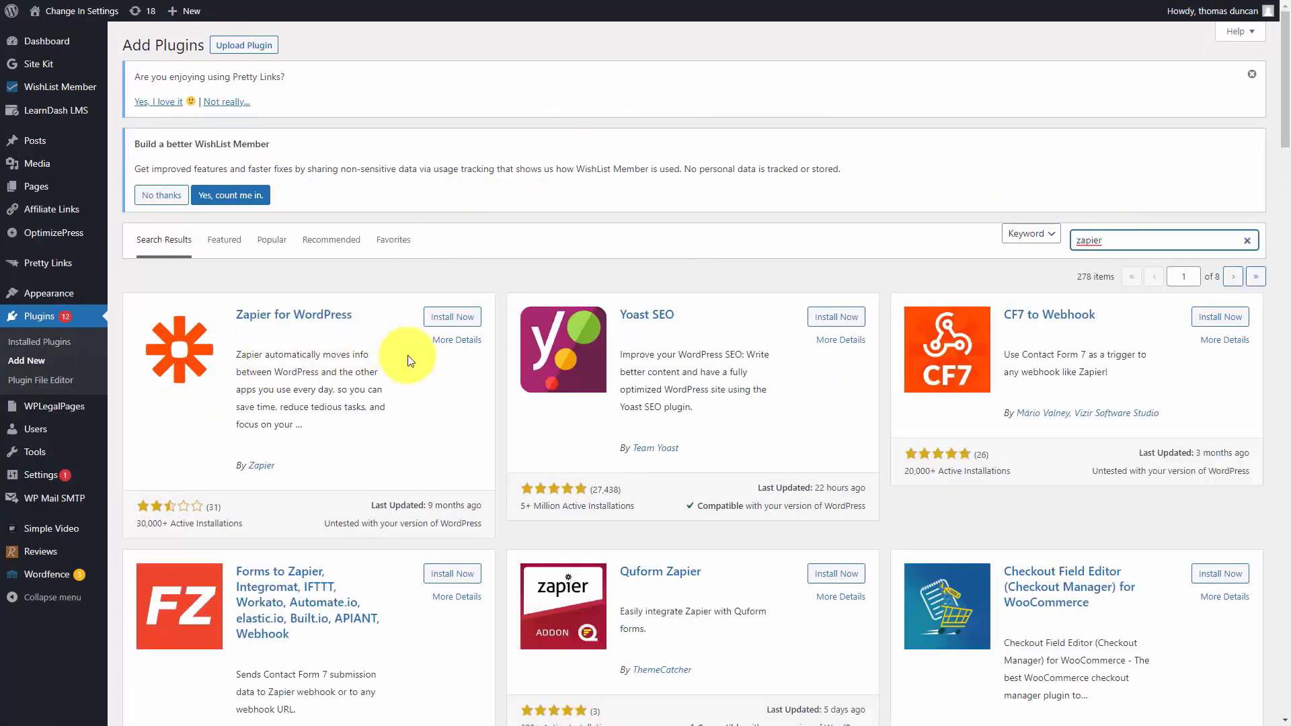
{"action": "left_click", "coordinate": [454, 320]}
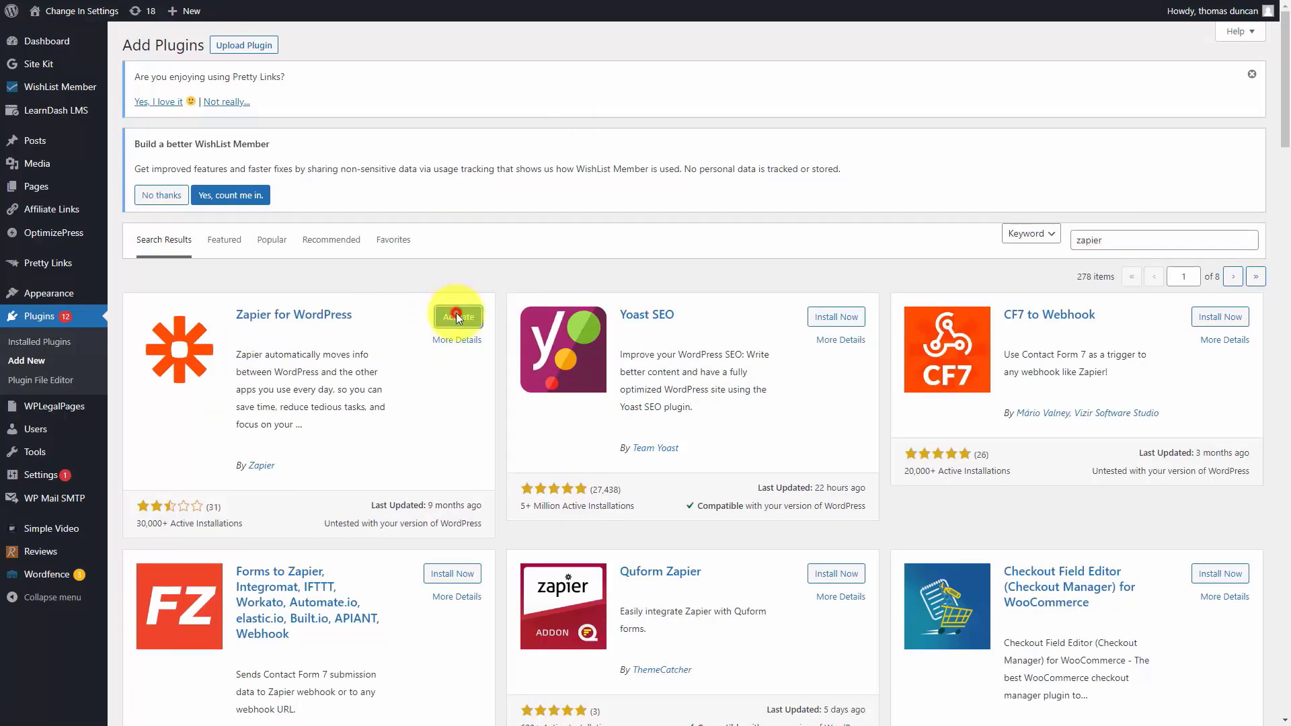
{"action": "left_click", "coordinate": [457, 317]}
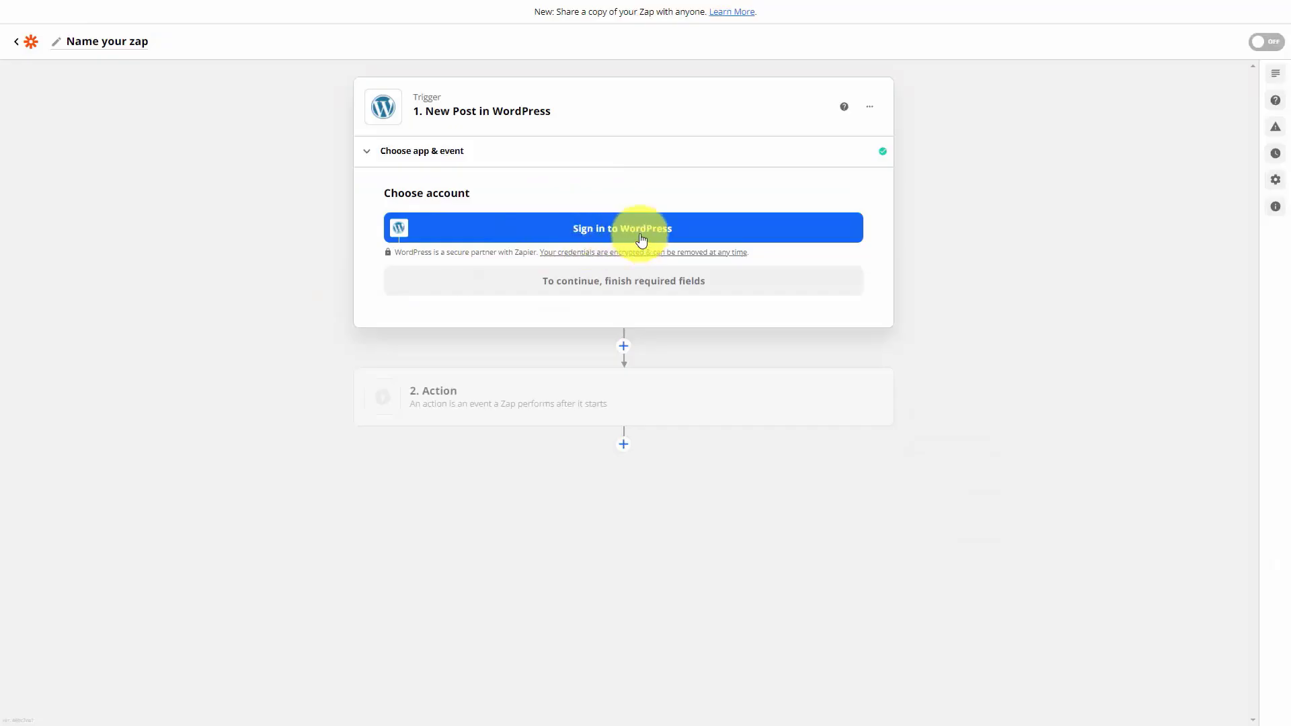
- Back in the Zap, sign in to WordPress with the site's base URL, the username and the account password
{"action": "left_click", "coordinate": [636, 229]}
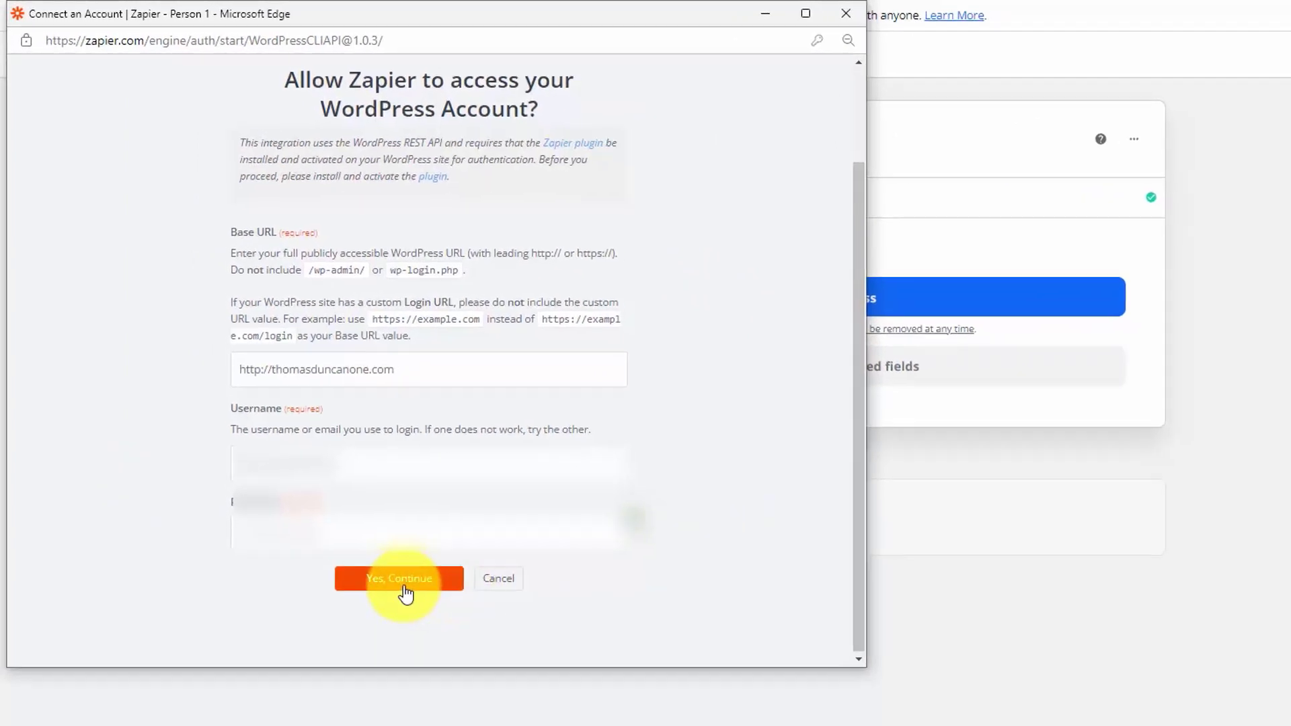
{"action": "left_click", "coordinate": [404, 582]}
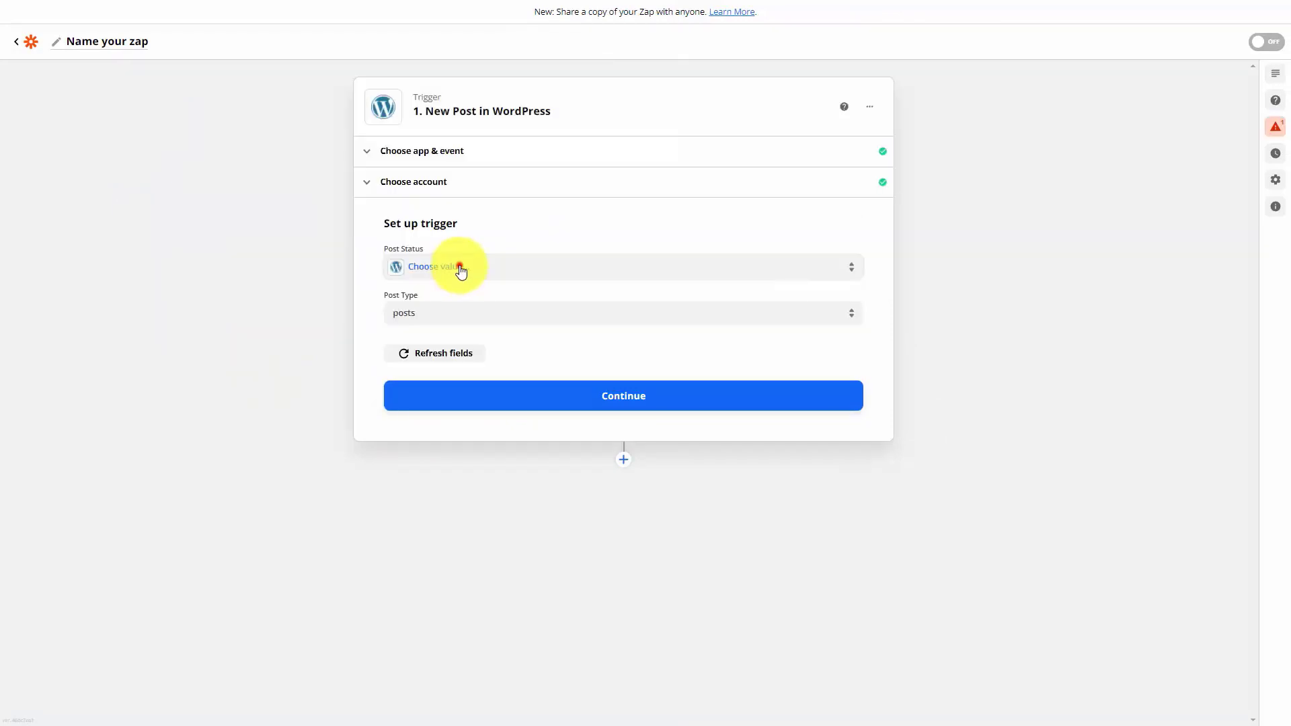
- Set the trigger's Post Status to Published with Post Type posts, test the trigger and continue
{"action": "left_click", "coordinate": [461, 267]}
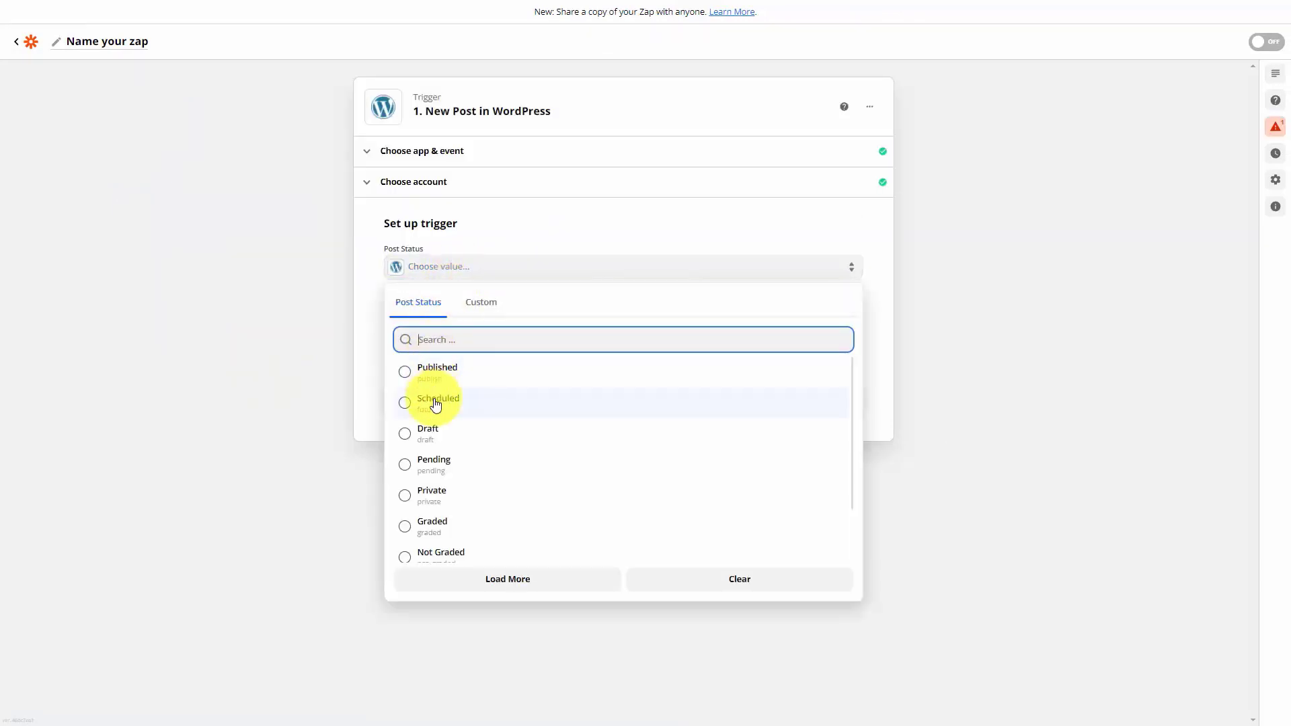
{"action": "left_click", "coordinate": [404, 377]}
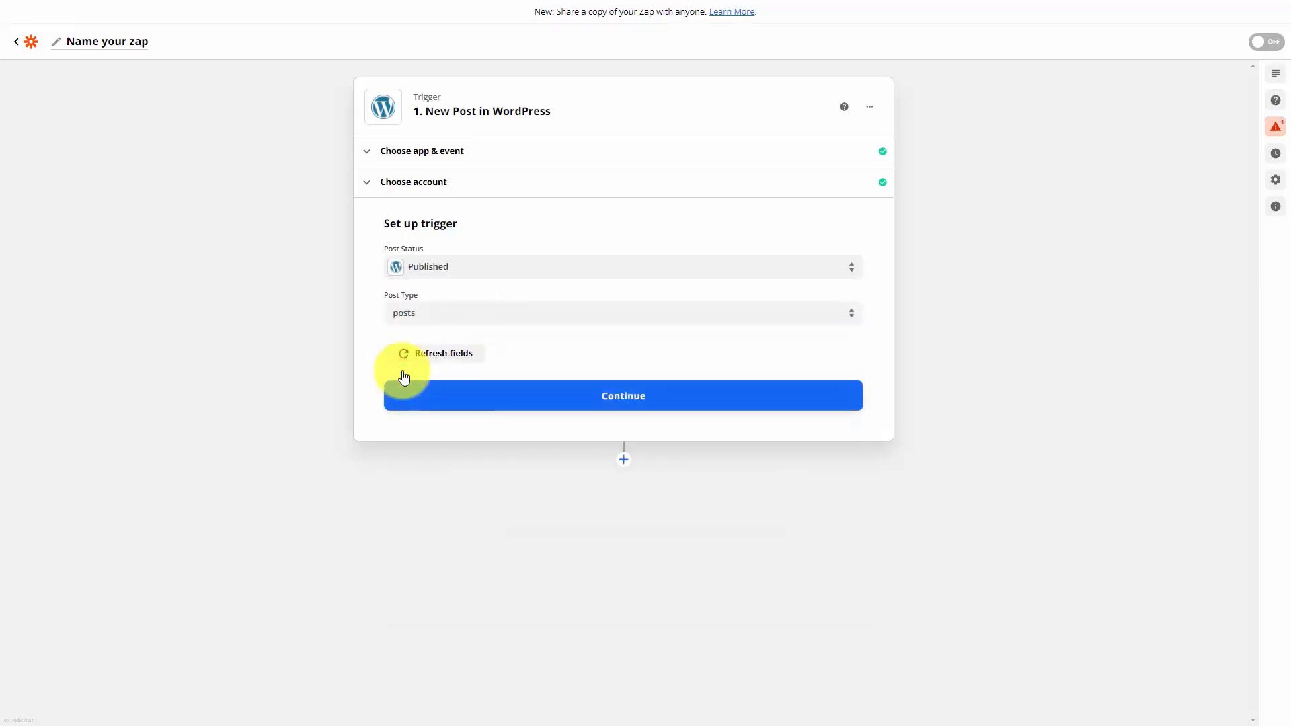
{"action": "left_click", "coordinate": [632, 397]}
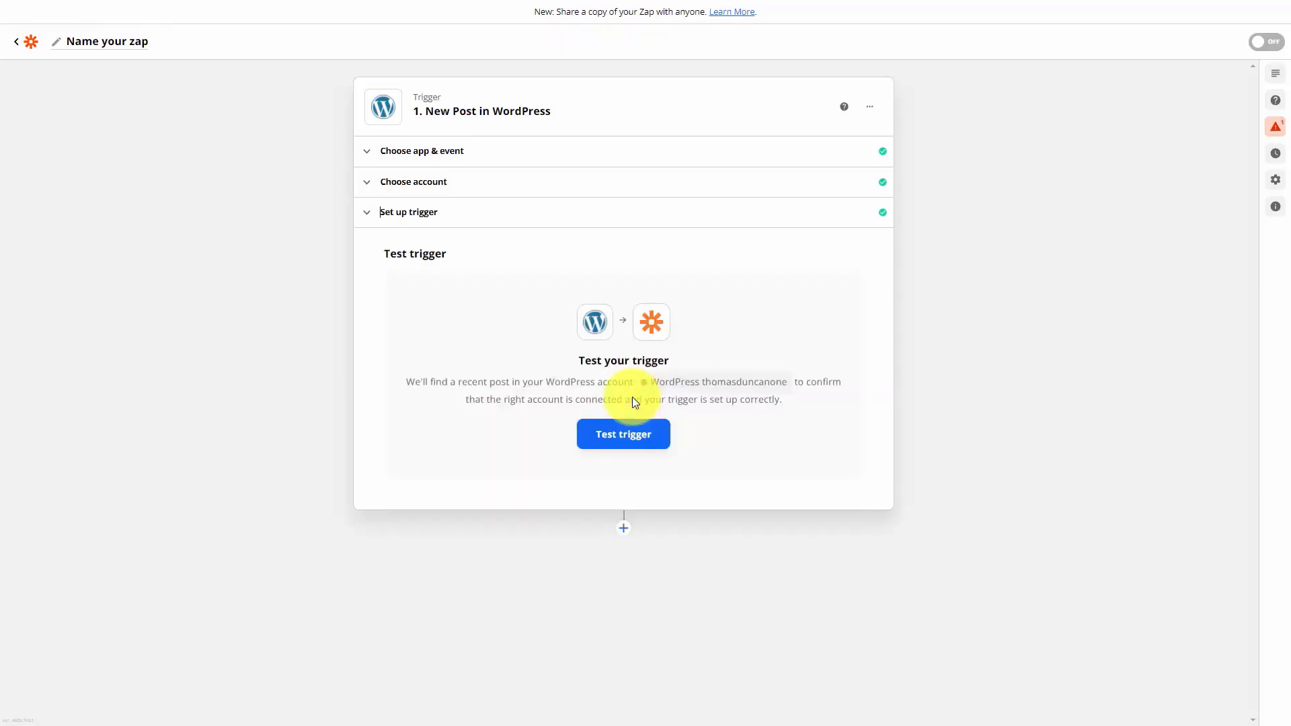
{"action": "left_click", "coordinate": [621, 437]}
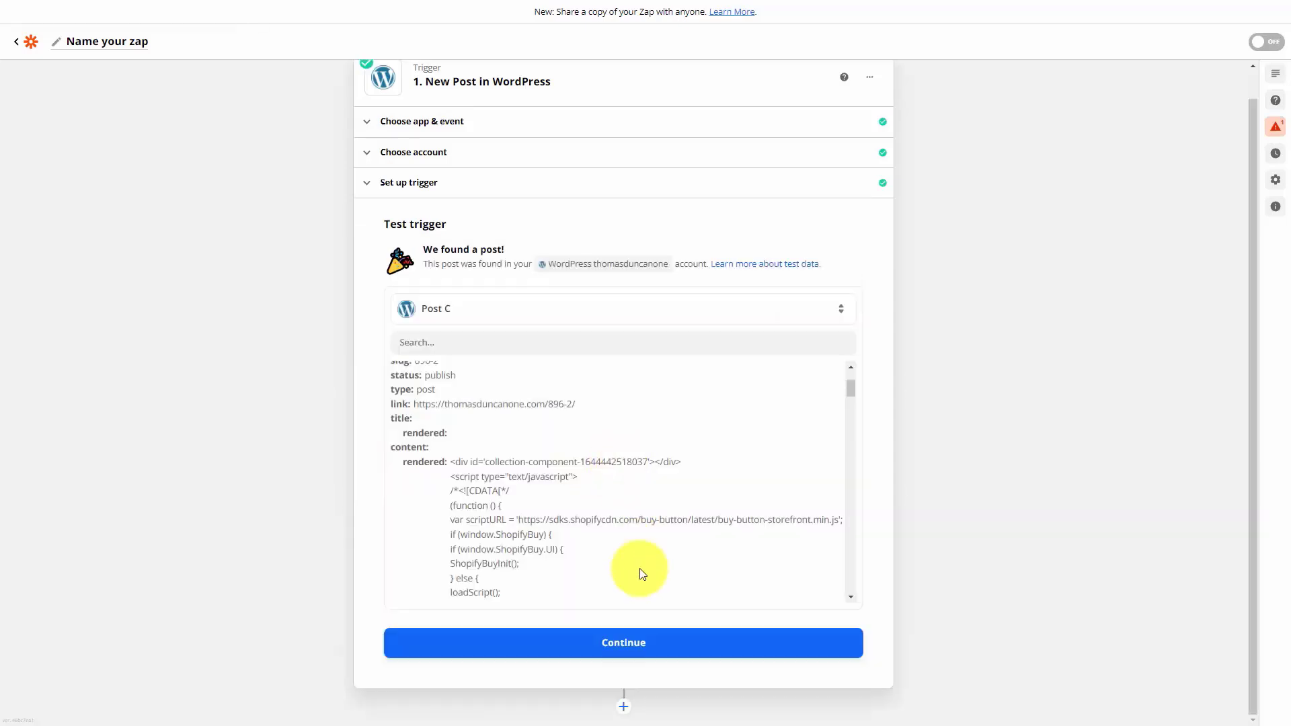
{"action": "left_click", "coordinate": [624, 645]}
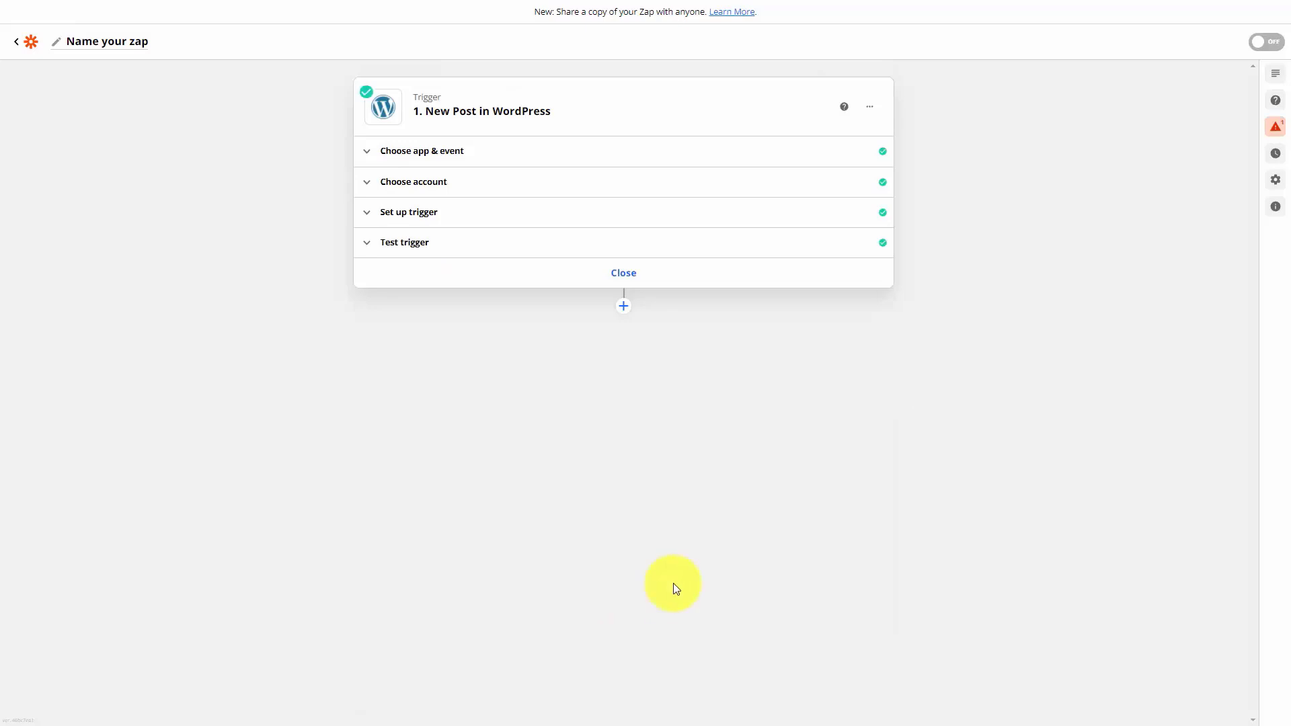
- Add an Email by Zapier action with the Send Outbound Email event and continue to its setup
{"action": "left_click", "coordinate": [626, 308]}
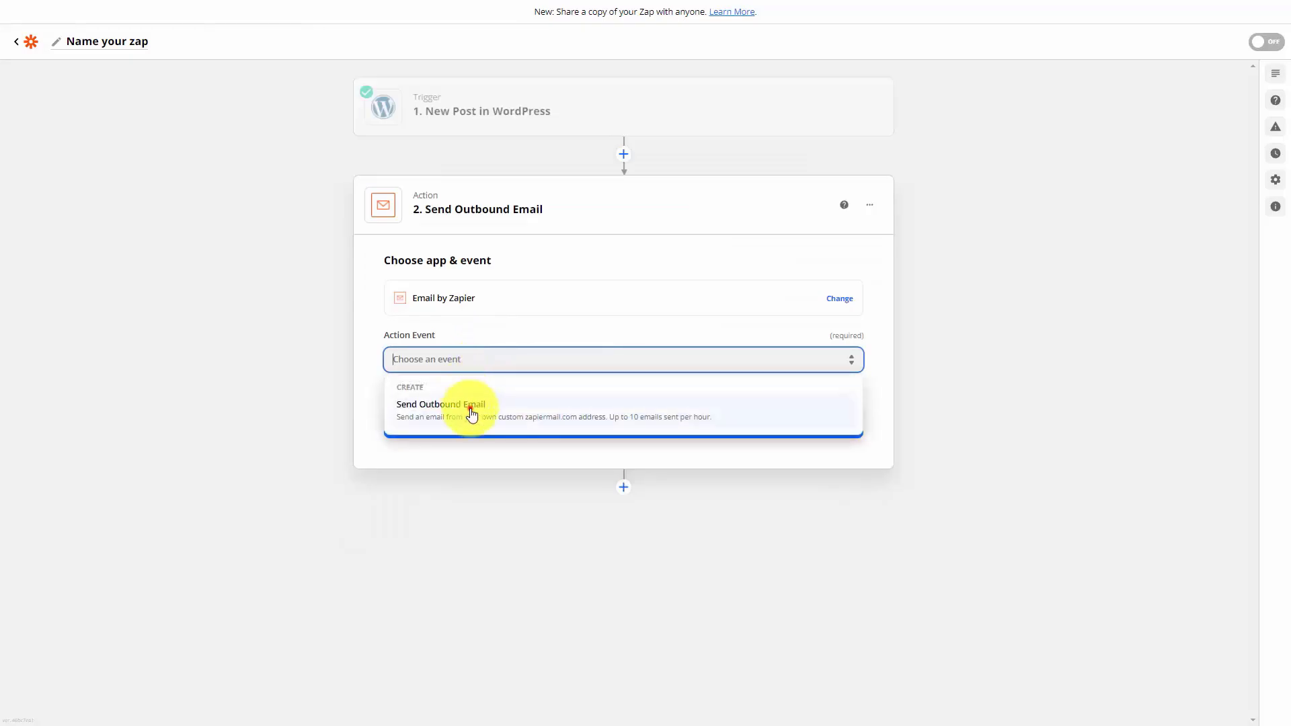
{"action": "left_click", "coordinate": [471, 406]}
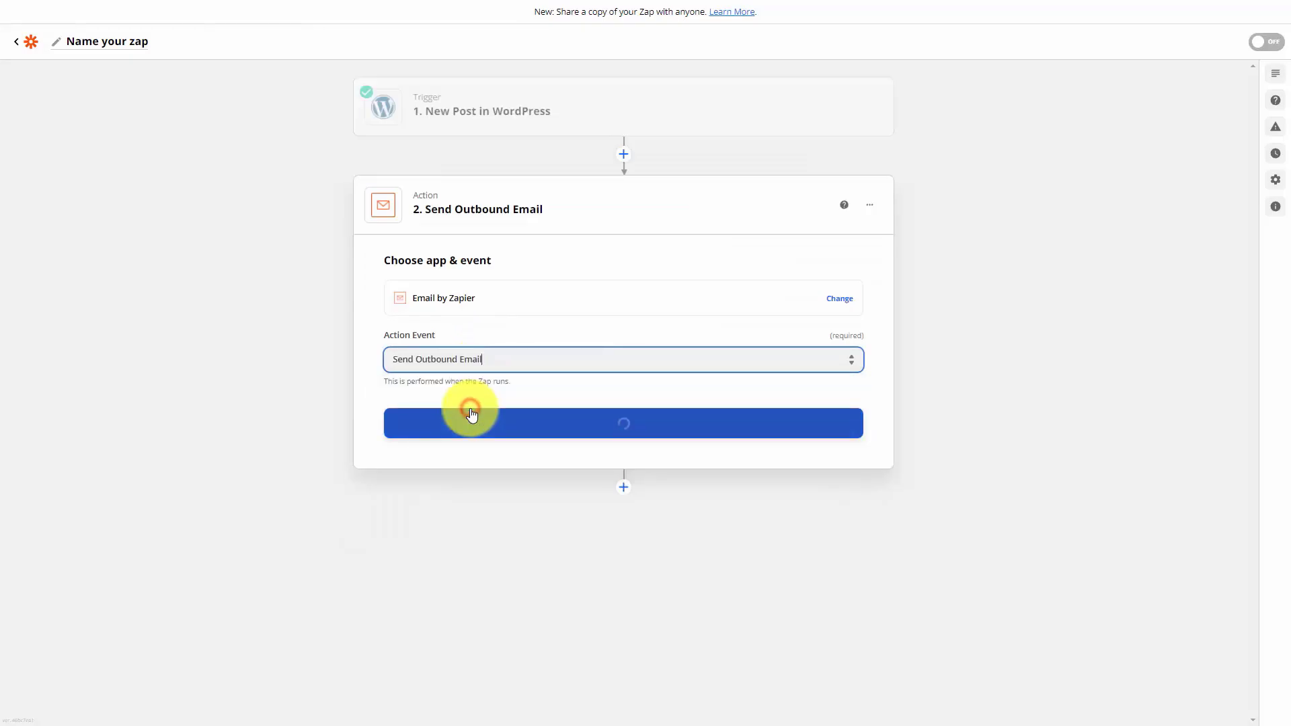
{"action": "left_click", "coordinate": [620, 424]}
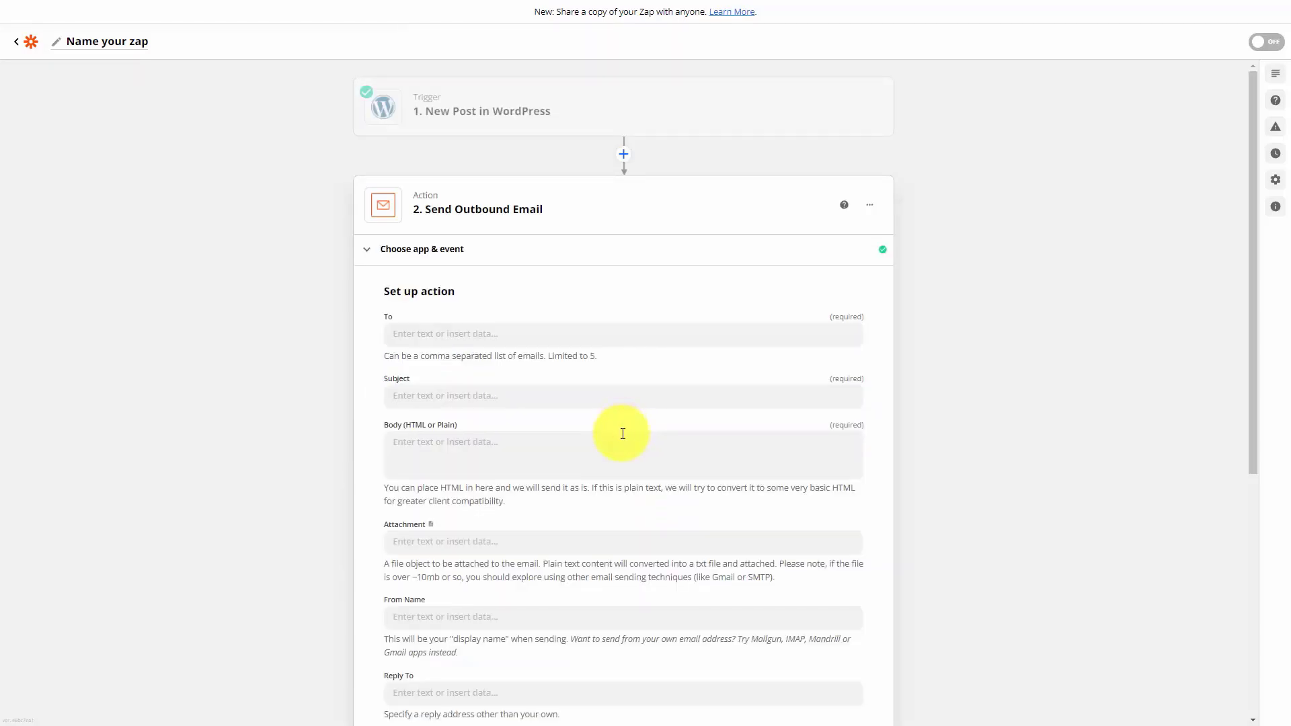
- Fill in the recipient's e-mail, the subject "There is a New Post on the Site" and the body "Please edit the post."
{"action": "left_click", "coordinate": [423, 331]}
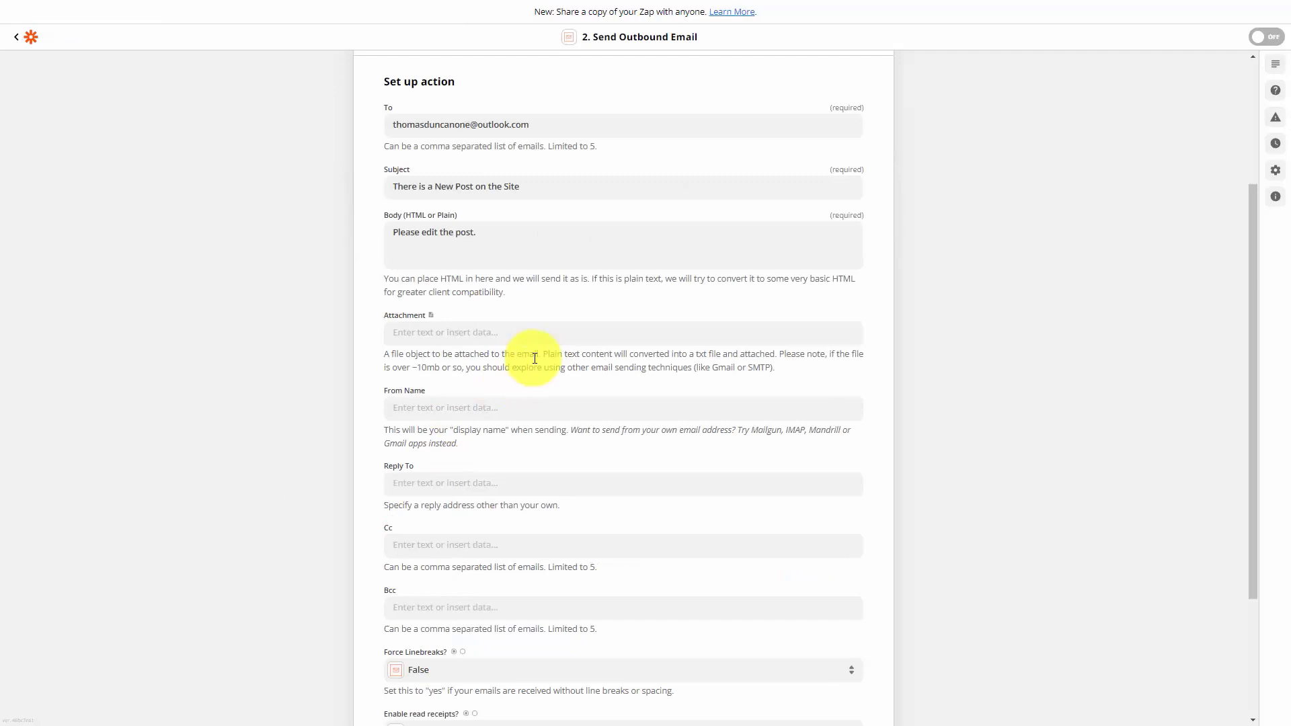
{"action": "scroll", "coordinate": [538, 397], "scroll_direction": "down", "scroll_amount": 3}
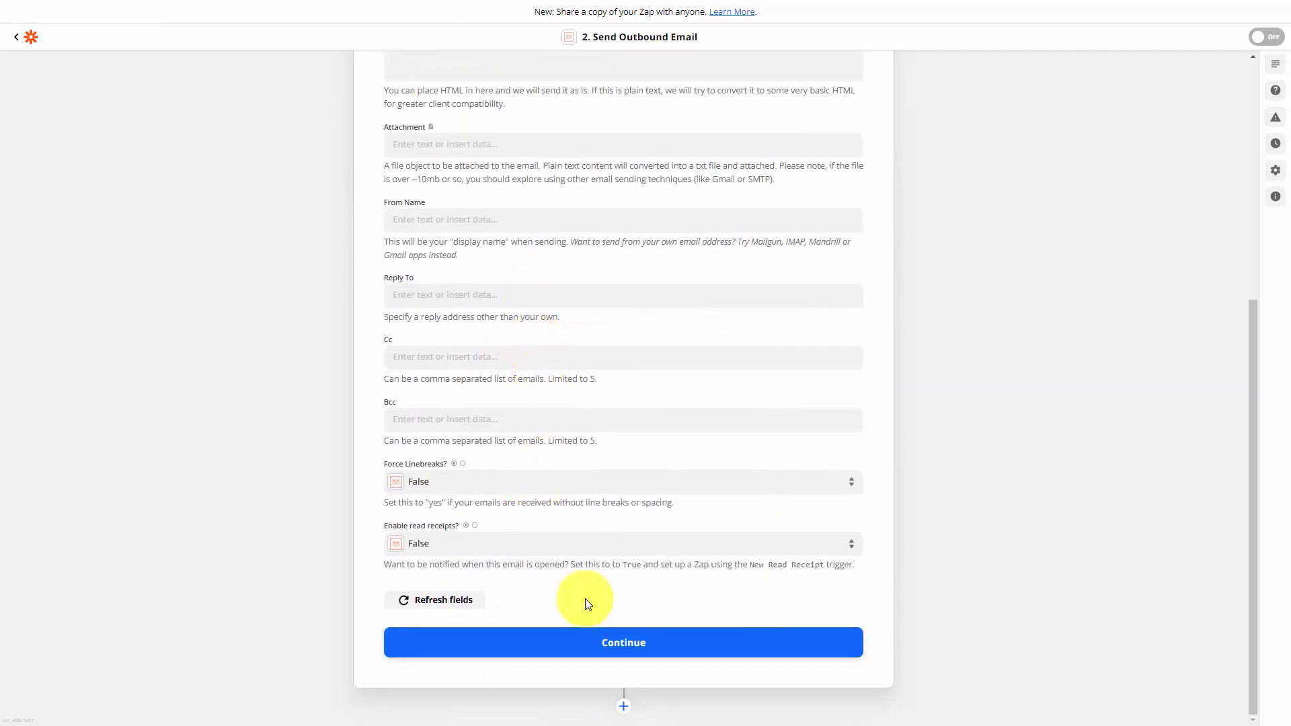
- Finish the outbound email setup with the remaining optional fields left at their defaults, and test the email action
{"action": "left_click", "coordinate": [609, 643]}
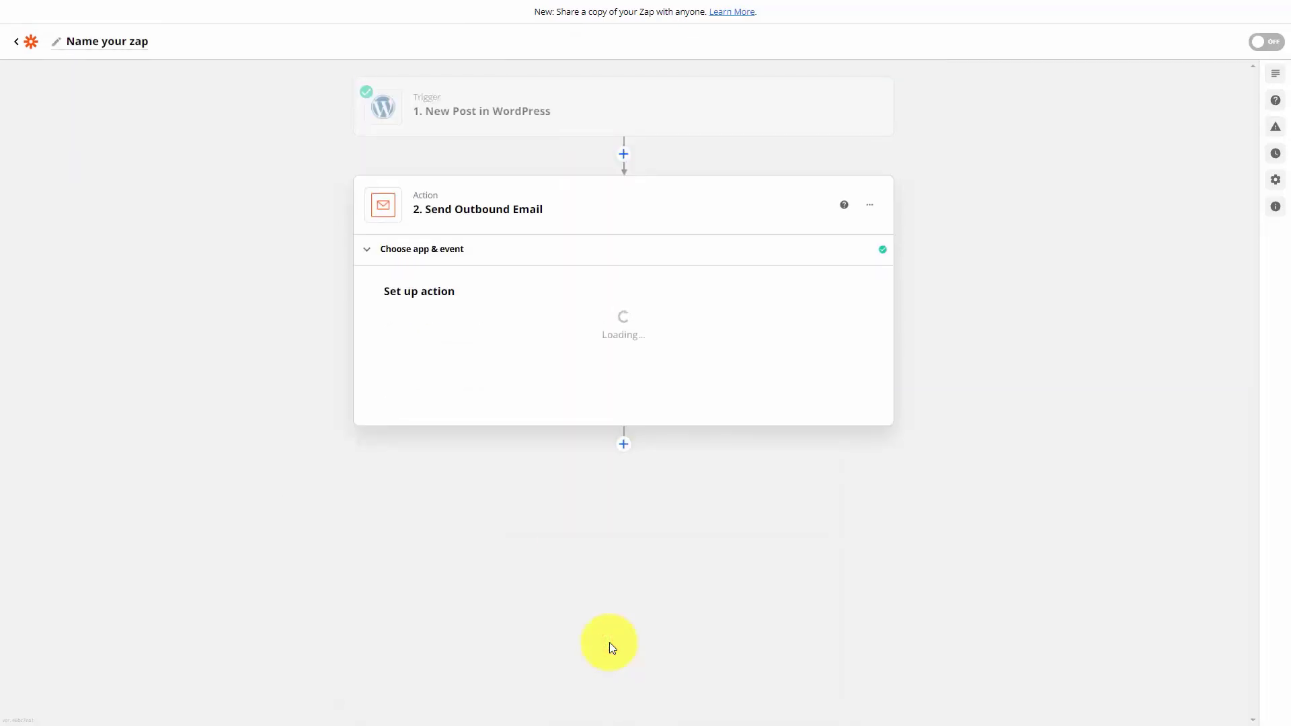
{"action": "scroll", "coordinate": [654, 585], "scroll_direction": "down", "scroll_amount": 1}
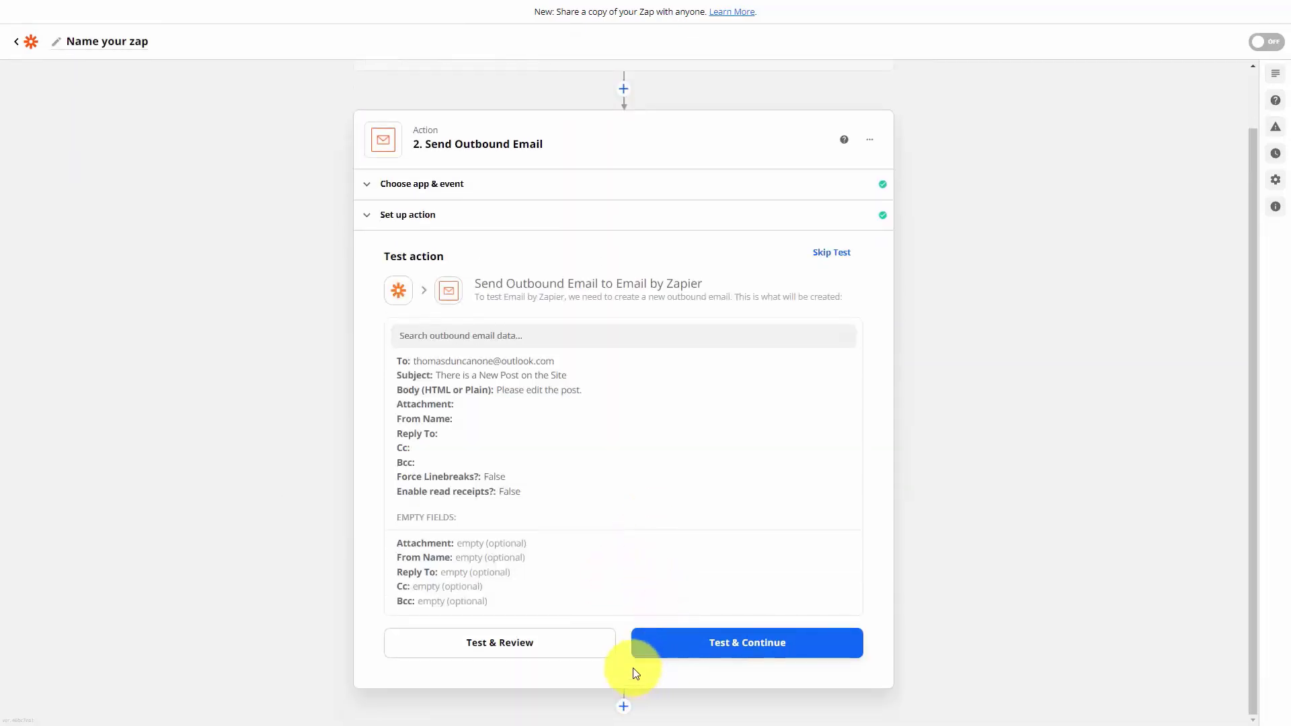
{"action": "left_click", "coordinate": [732, 648]}
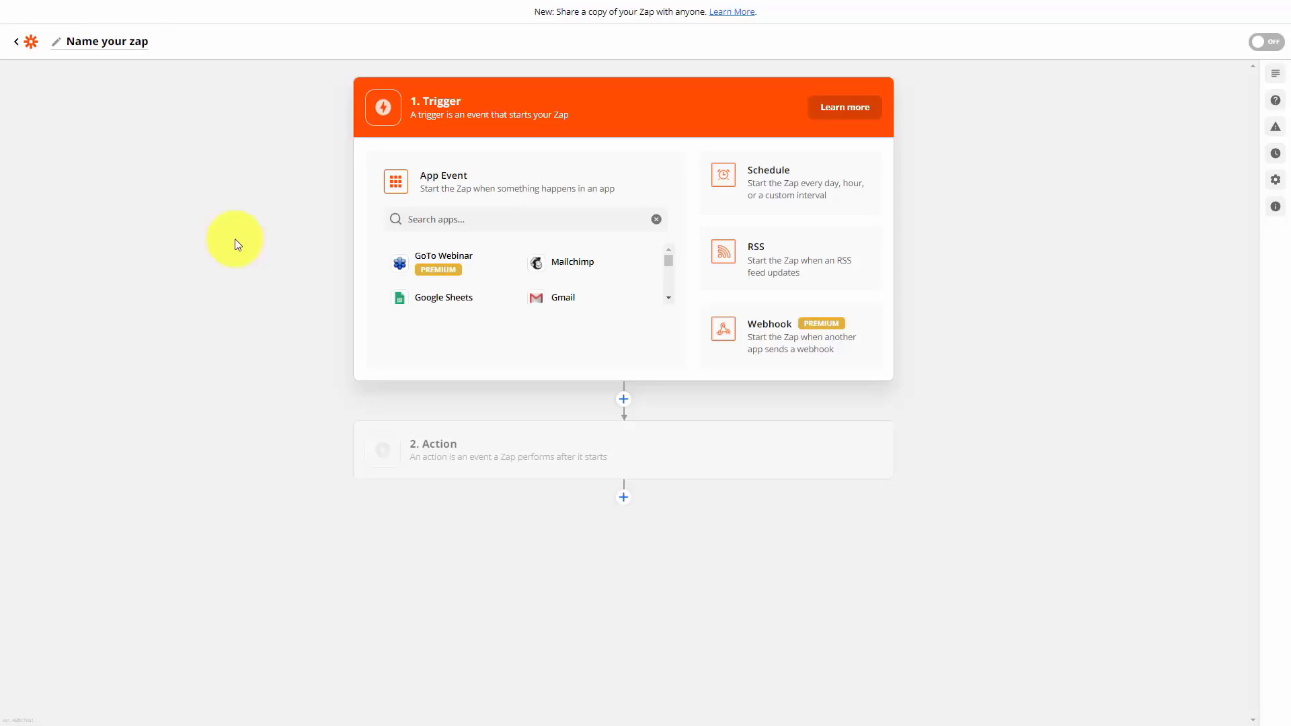
- In a new Zap, choose Twitter as the trigger app with the My Tweet event
{"action": "left_click", "coordinate": [439, 218]}
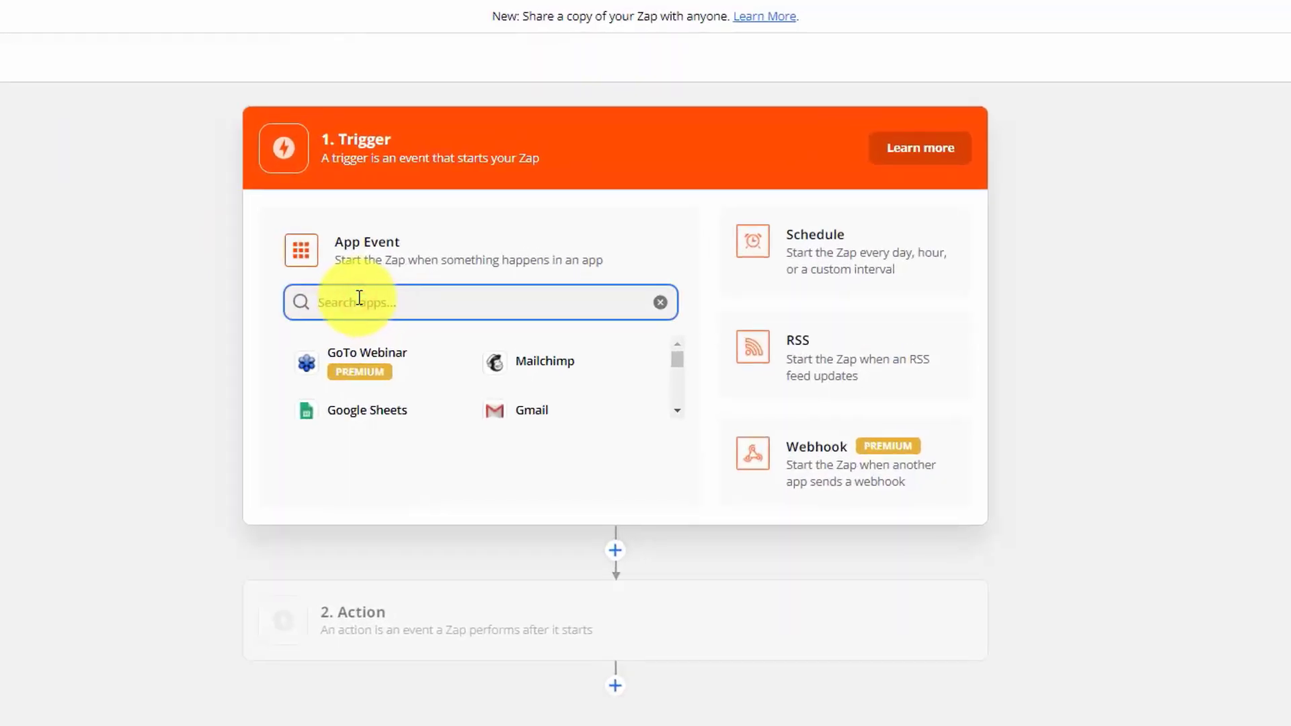
{"action": "type", "text": "tw"}
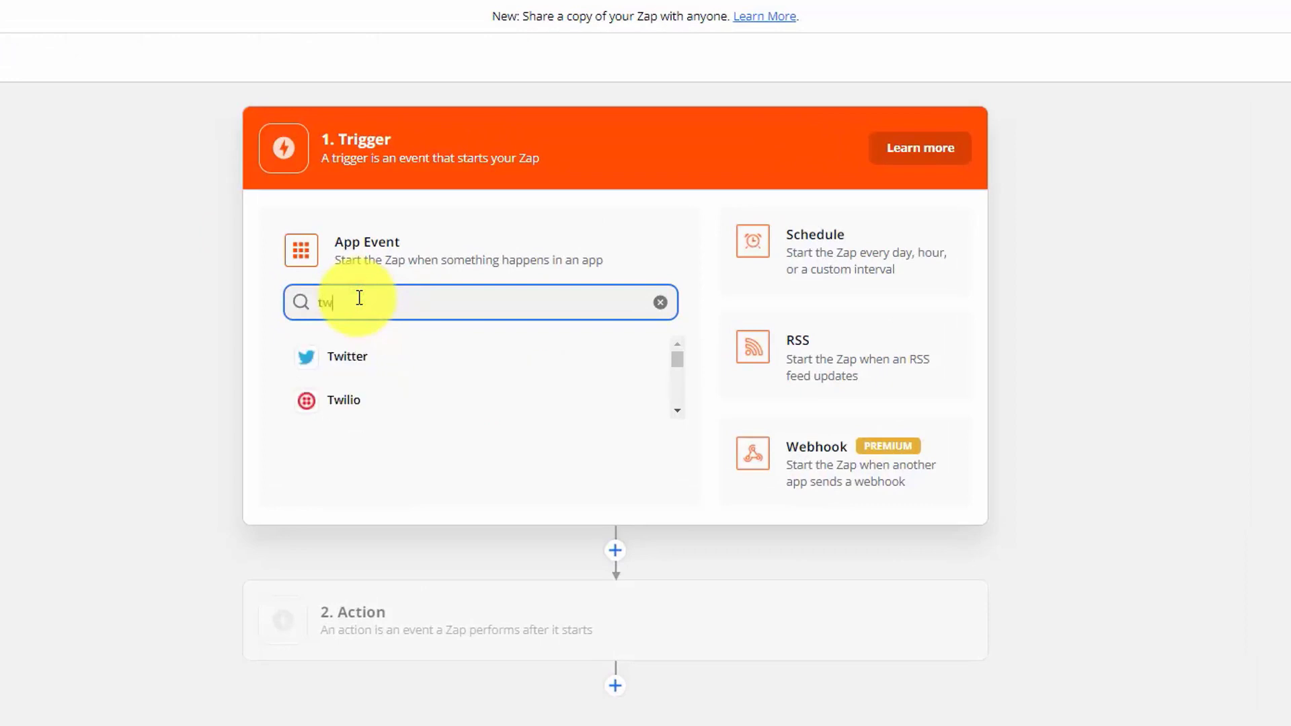
{"action": "type", "text": "i"}
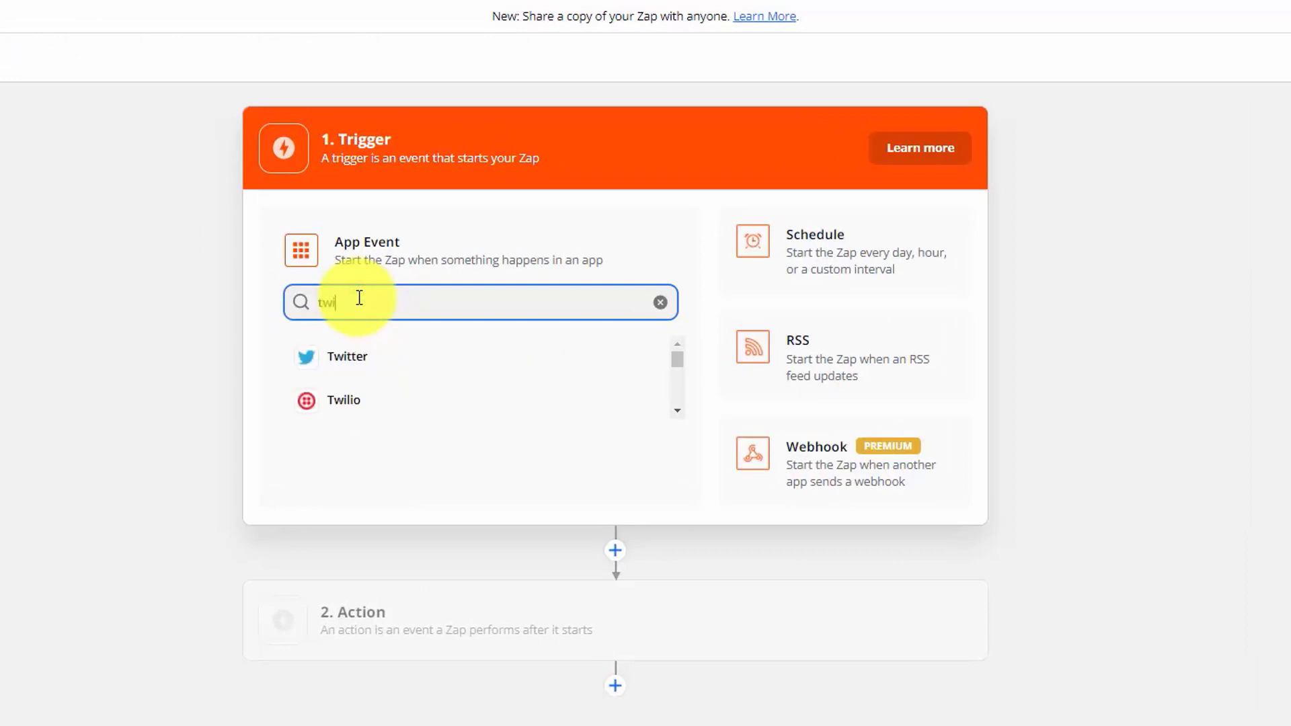
{"action": "left_click", "coordinate": [341, 360]}
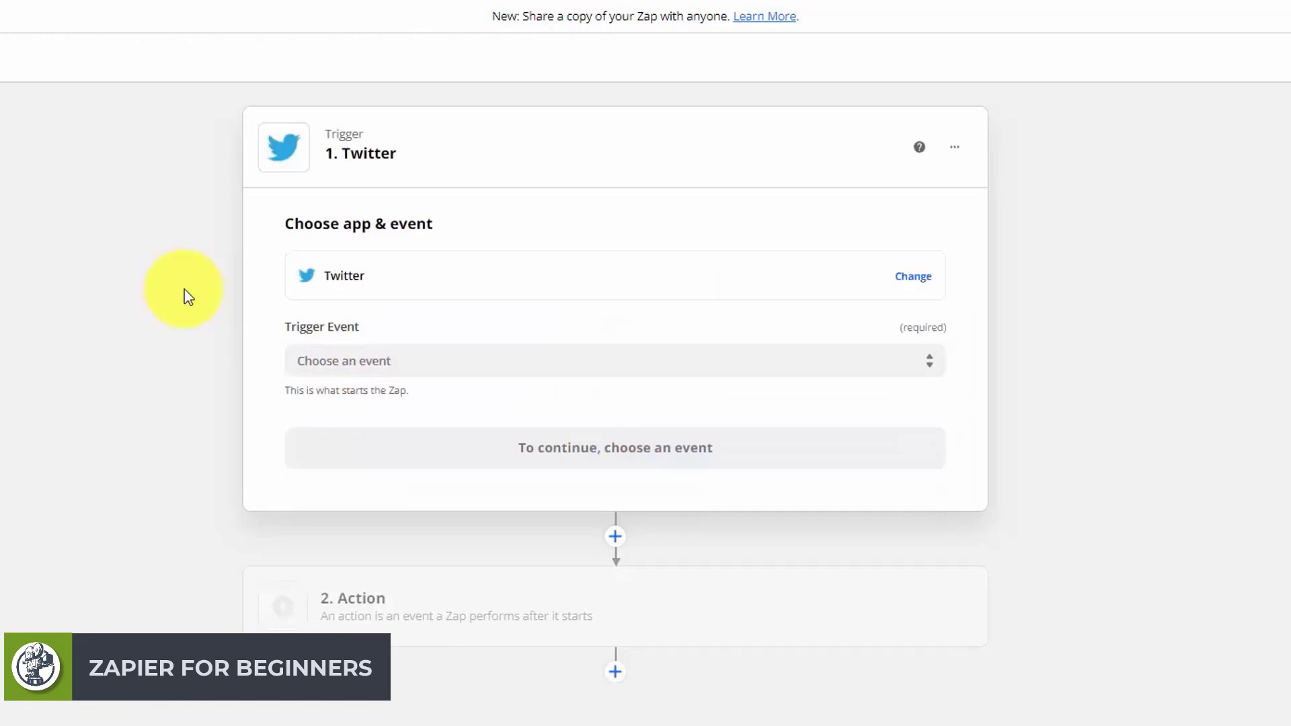
{"action": "left_click", "coordinate": [456, 361]}
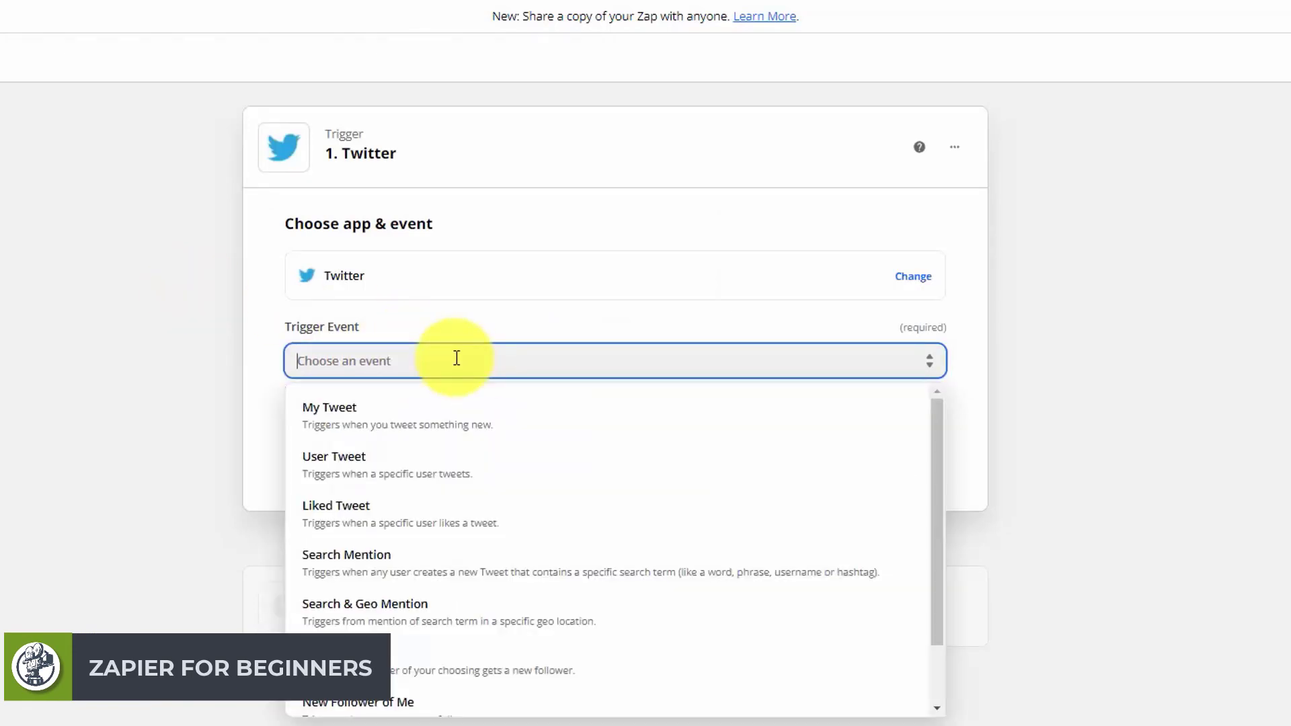
{"action": "left_click", "coordinate": [360, 436]}
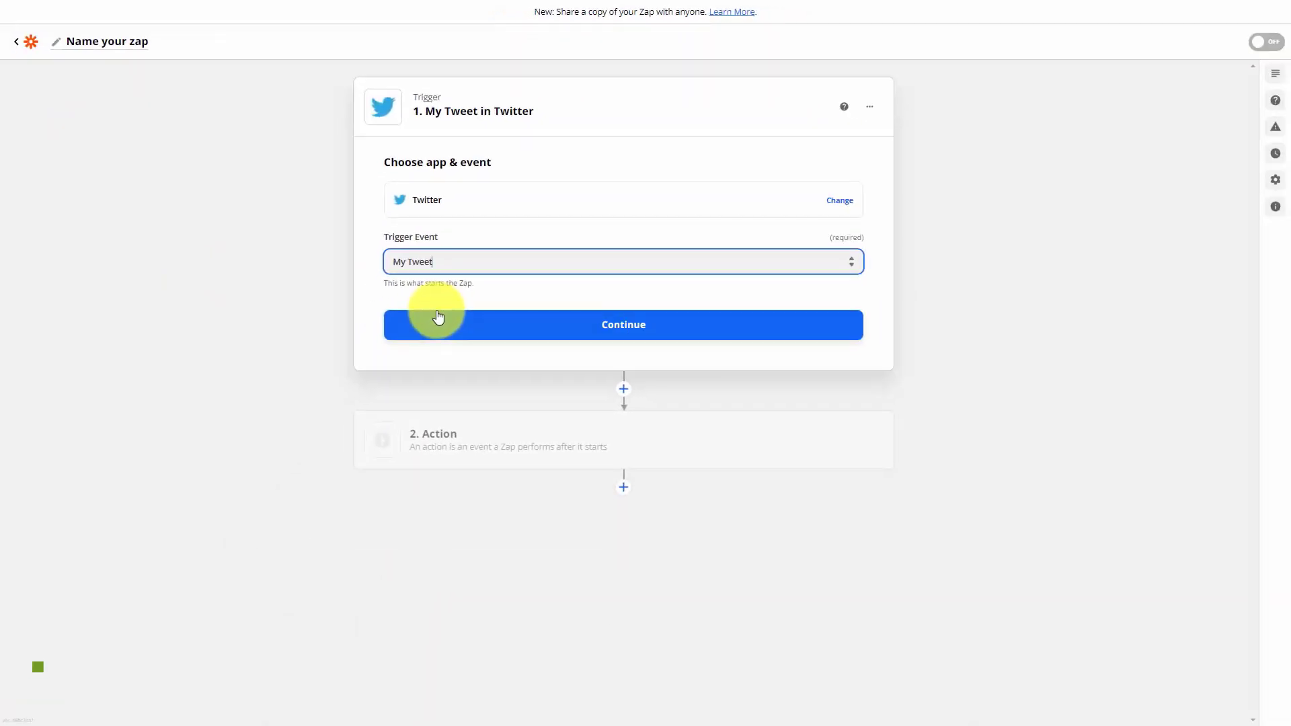
- Choose the connected Twitter account for the trigger, test the trigger and continue to the action
{"action": "left_click", "coordinate": [438, 320]}
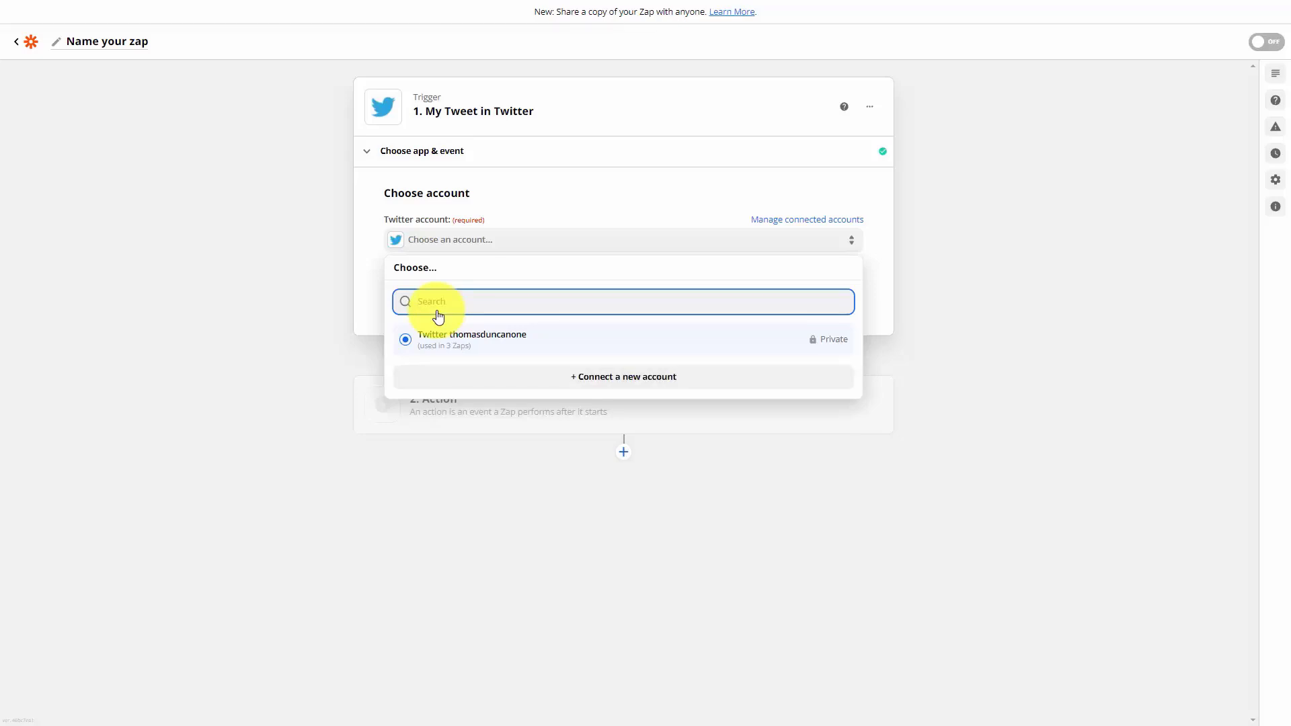
{"action": "left_click", "coordinate": [439, 330]}
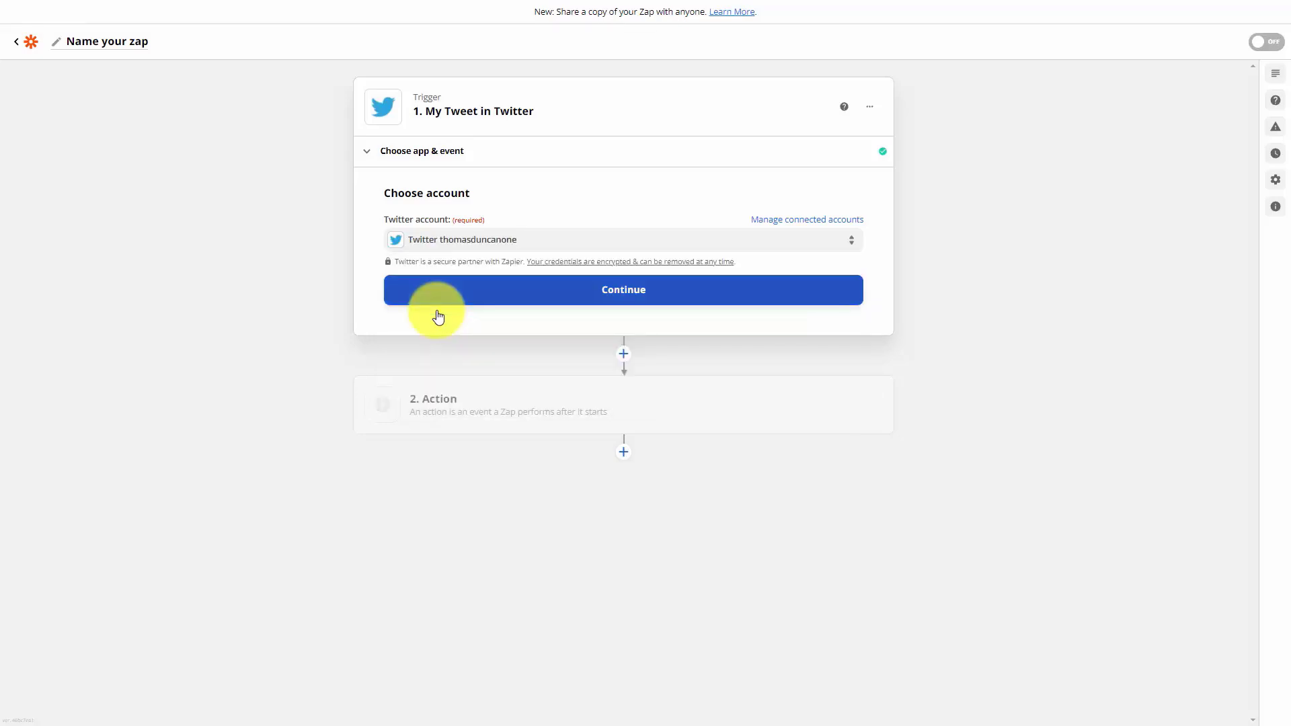
{"action": "left_click", "coordinate": [434, 300]}
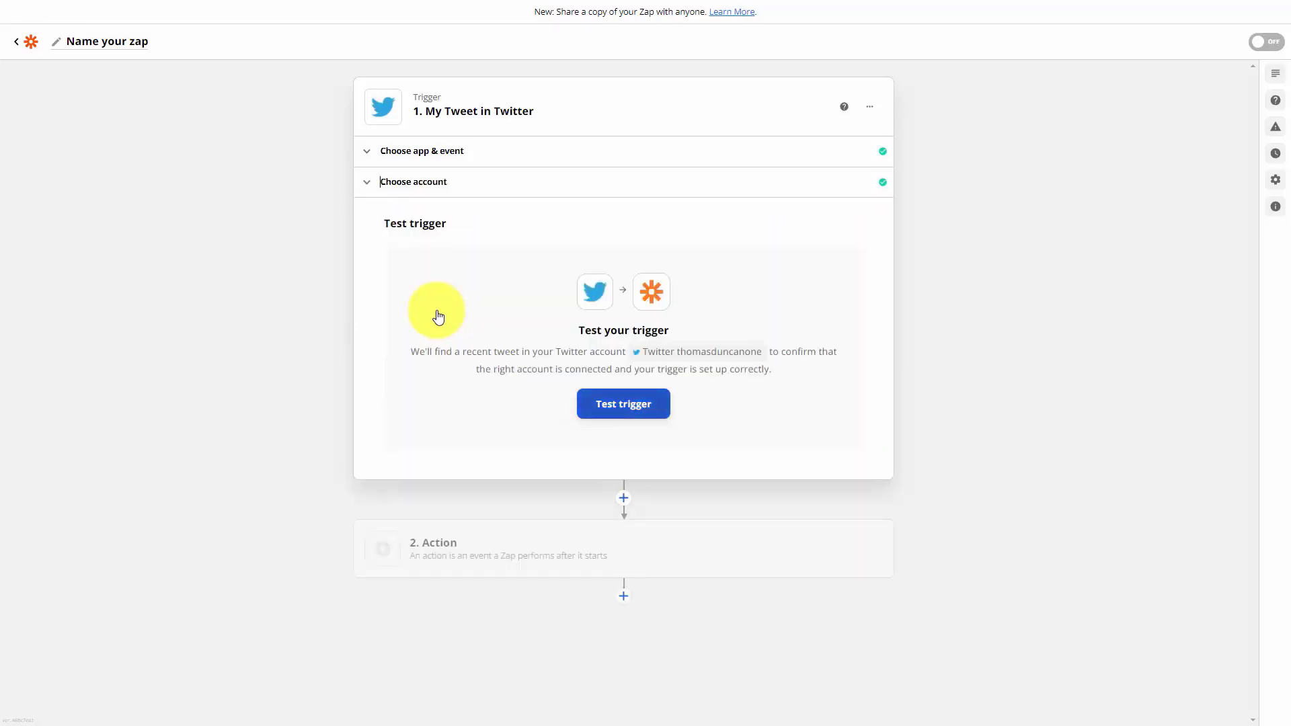
{"action": "left_click", "coordinate": [620, 639]}
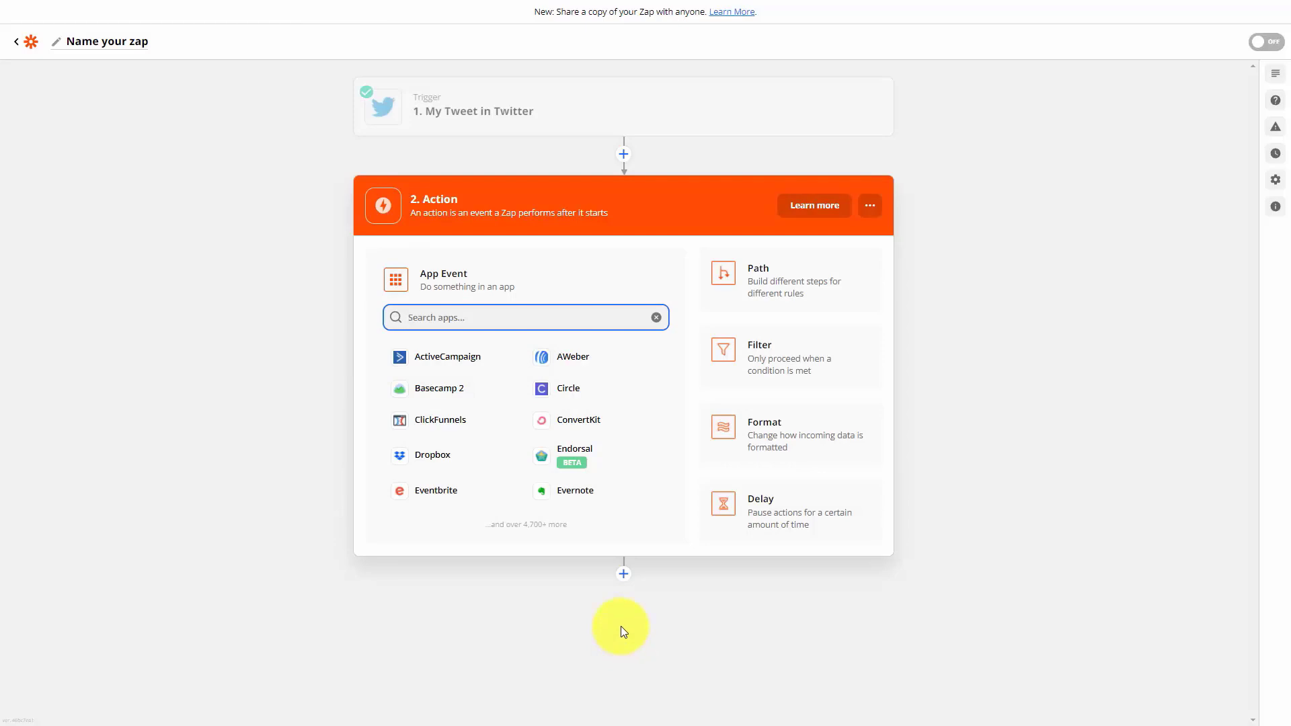
- Add a WordPress action with the Create Post event and continue to its account selection
{"action": "type", "text": "word"}
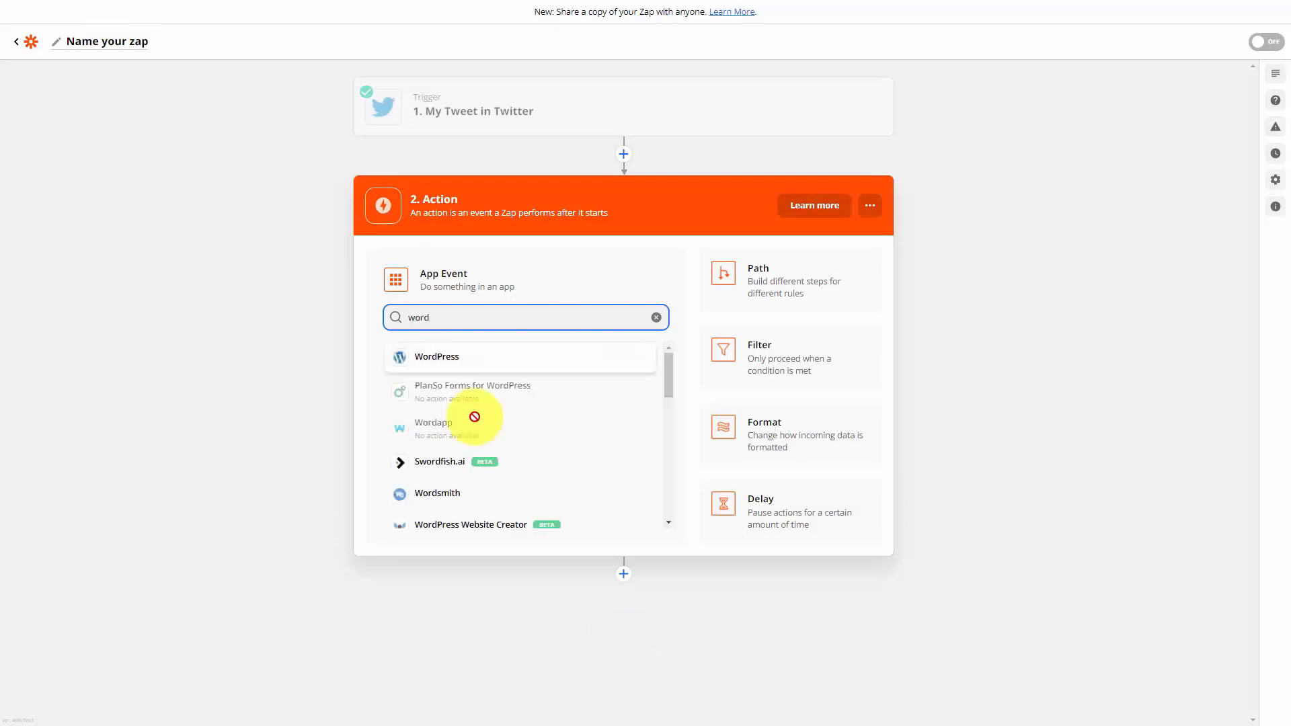
{"action": "left_click", "coordinate": [475, 417]}
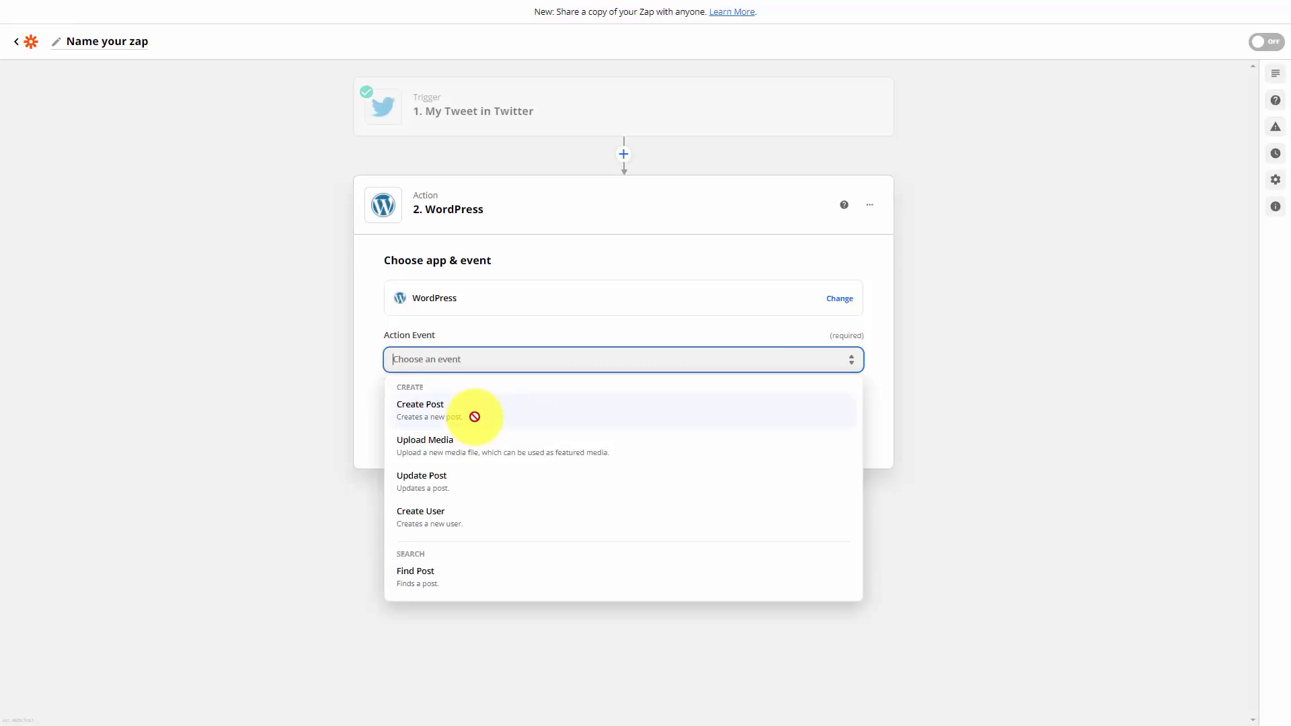
{"action": "left_click", "coordinate": [475, 417]}
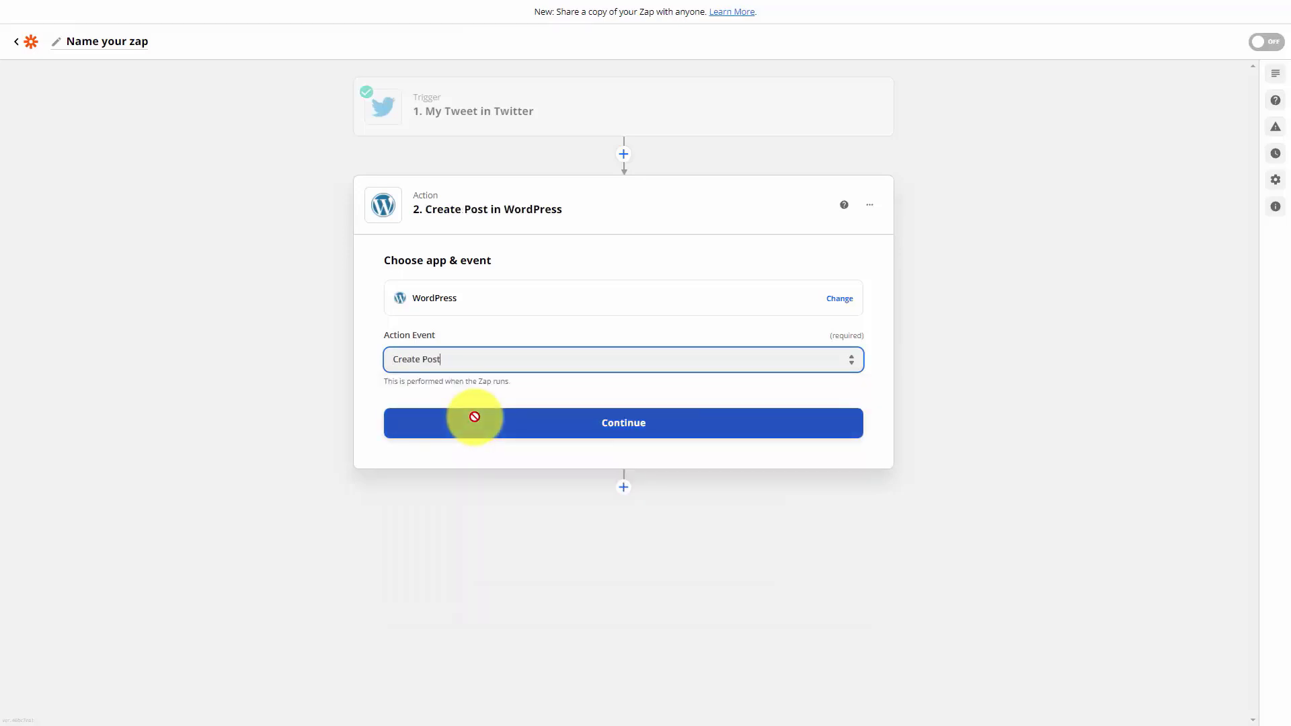
{"action": "left_click", "coordinate": [475, 417]}
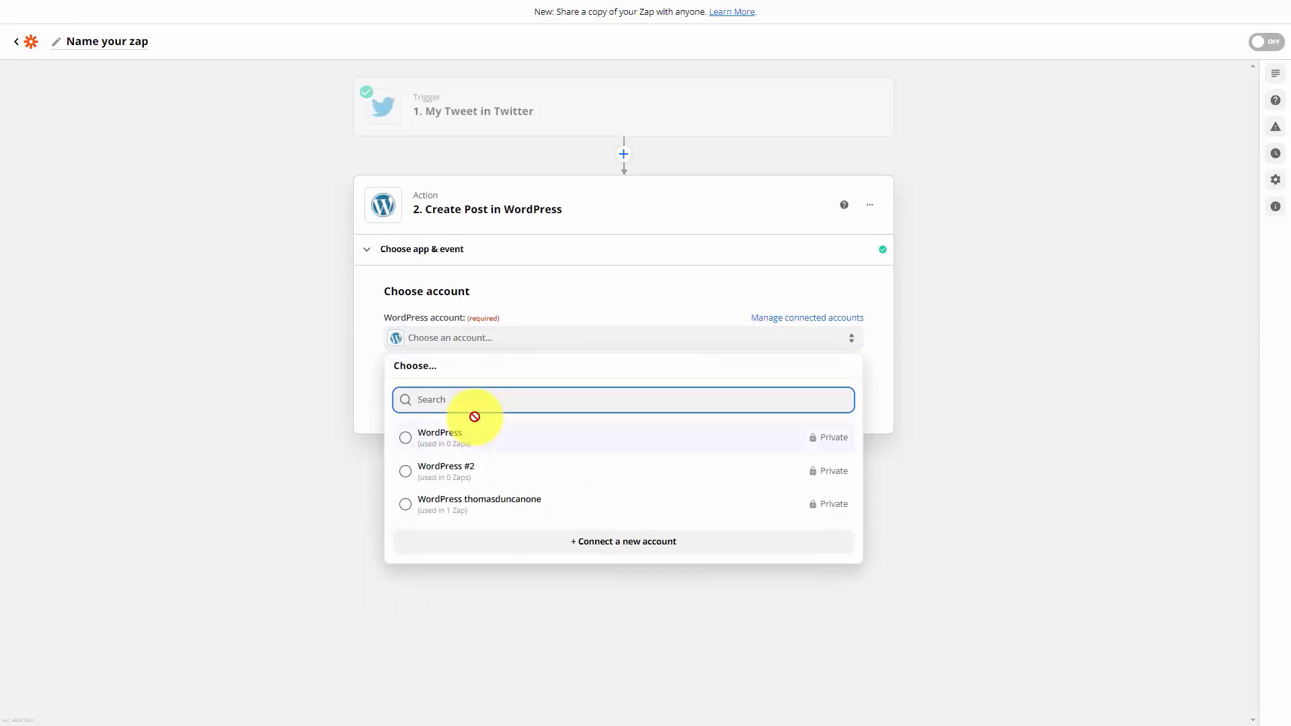
- Choose the connected WordPress account already used in one Zap and continue to the action setup
{"action": "key", "text": "Down"}
{"action": "key", "text": "Down"}
{"action": "key", "text": "Down"}
{"action": "key", "text": "Return"}
{"action": "left_click", "coordinate": [475, 417]}
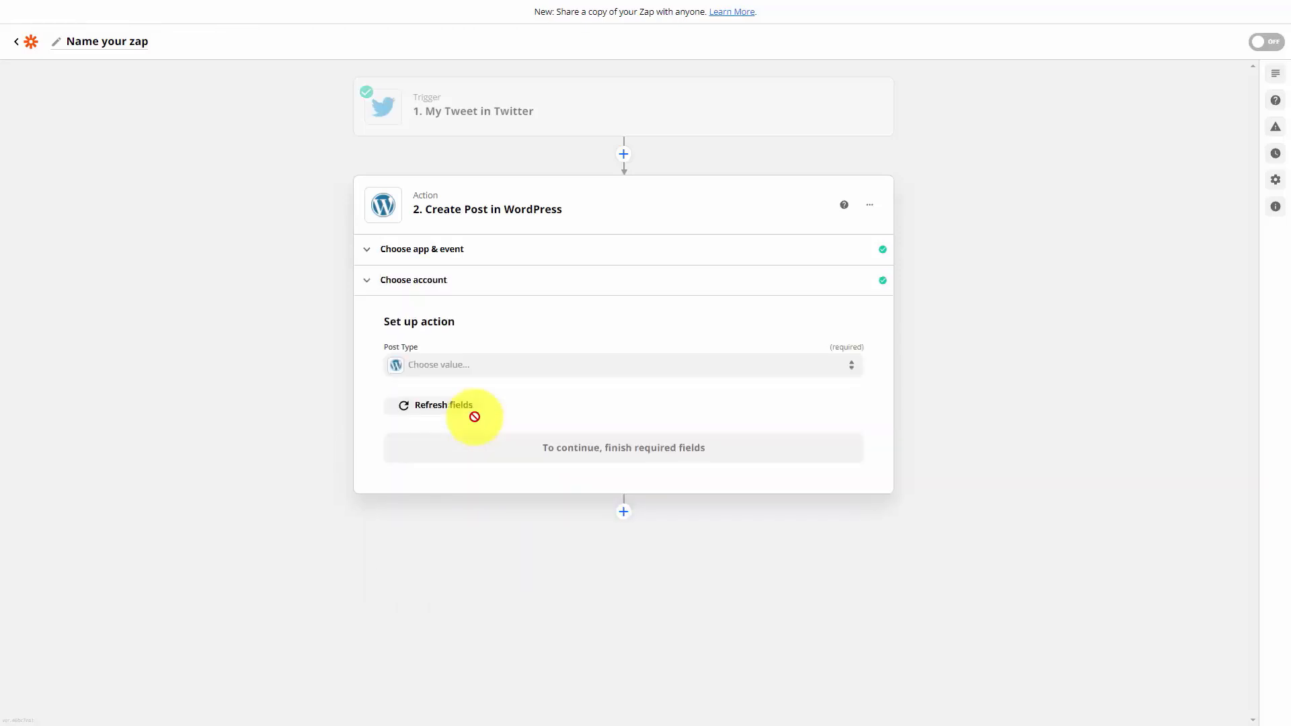
- Set the action's Post Type to Posts and enter the title "Our Most Recent Tweet"
{"action": "key", "text": "Return"}
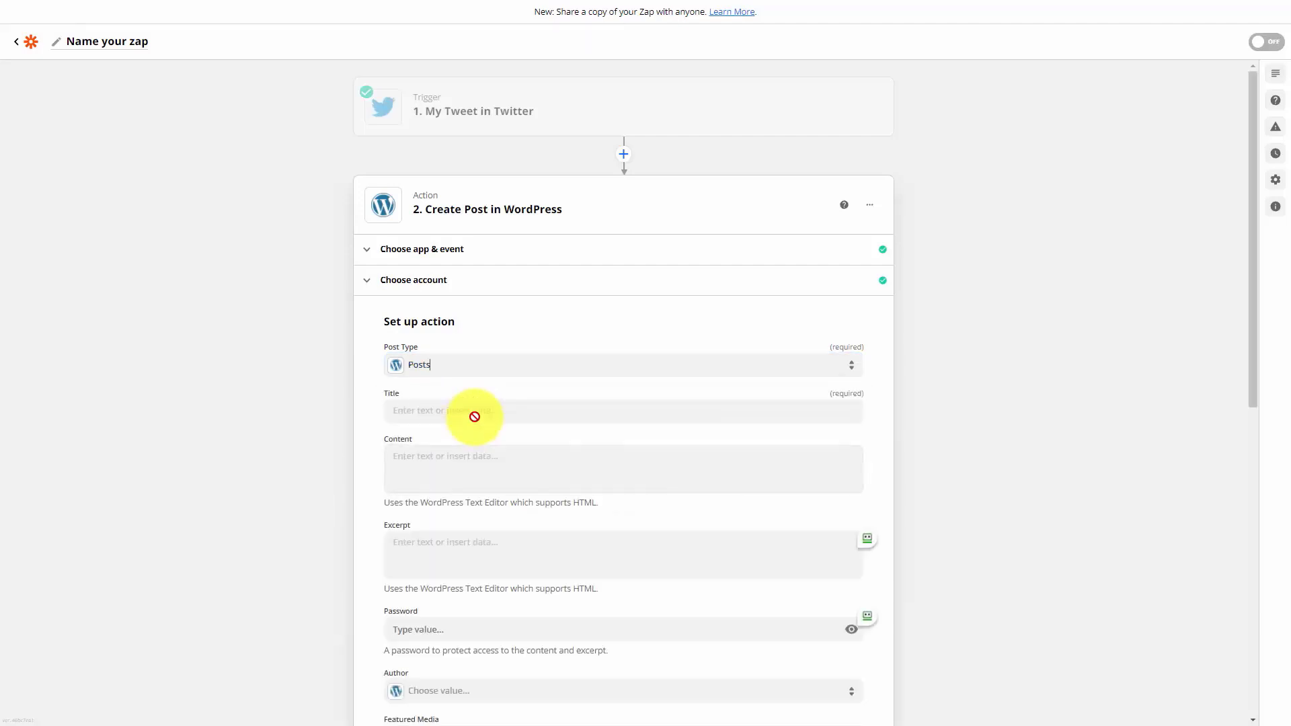
{"action": "left_click", "coordinate": [475, 417]}
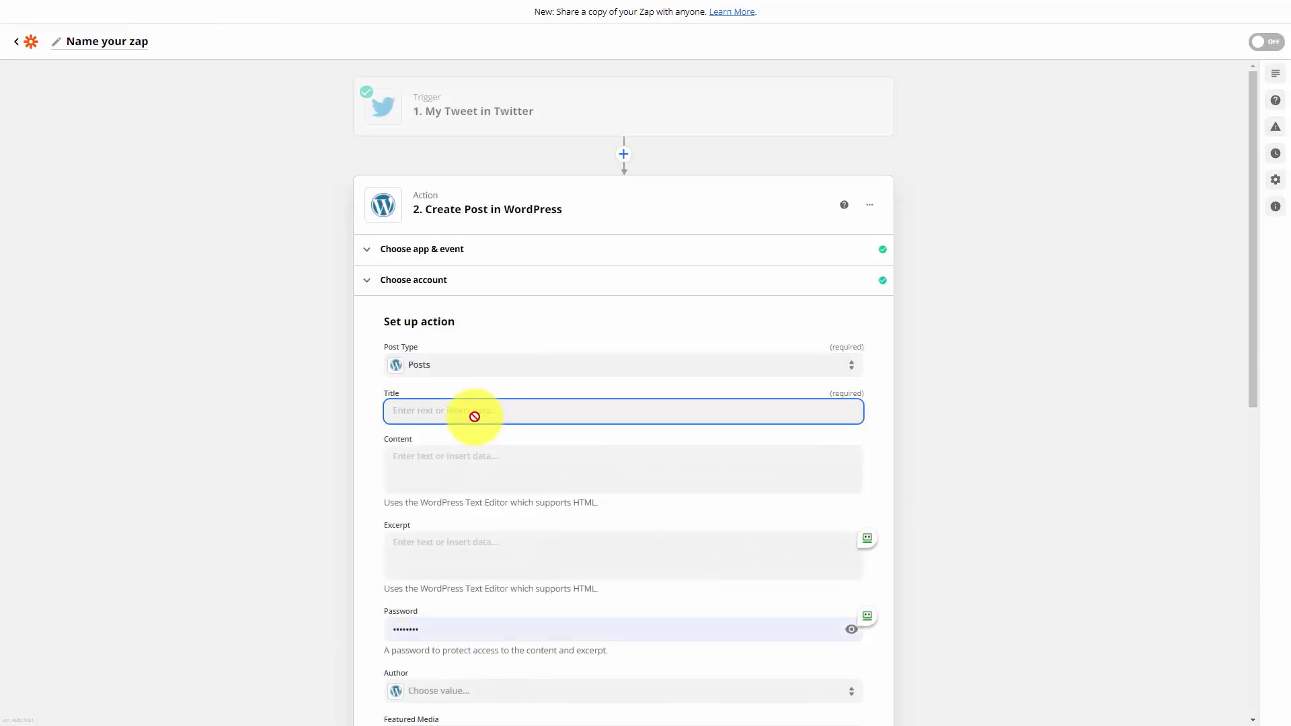
{"action": "left_click", "coordinate": [473, 415]}
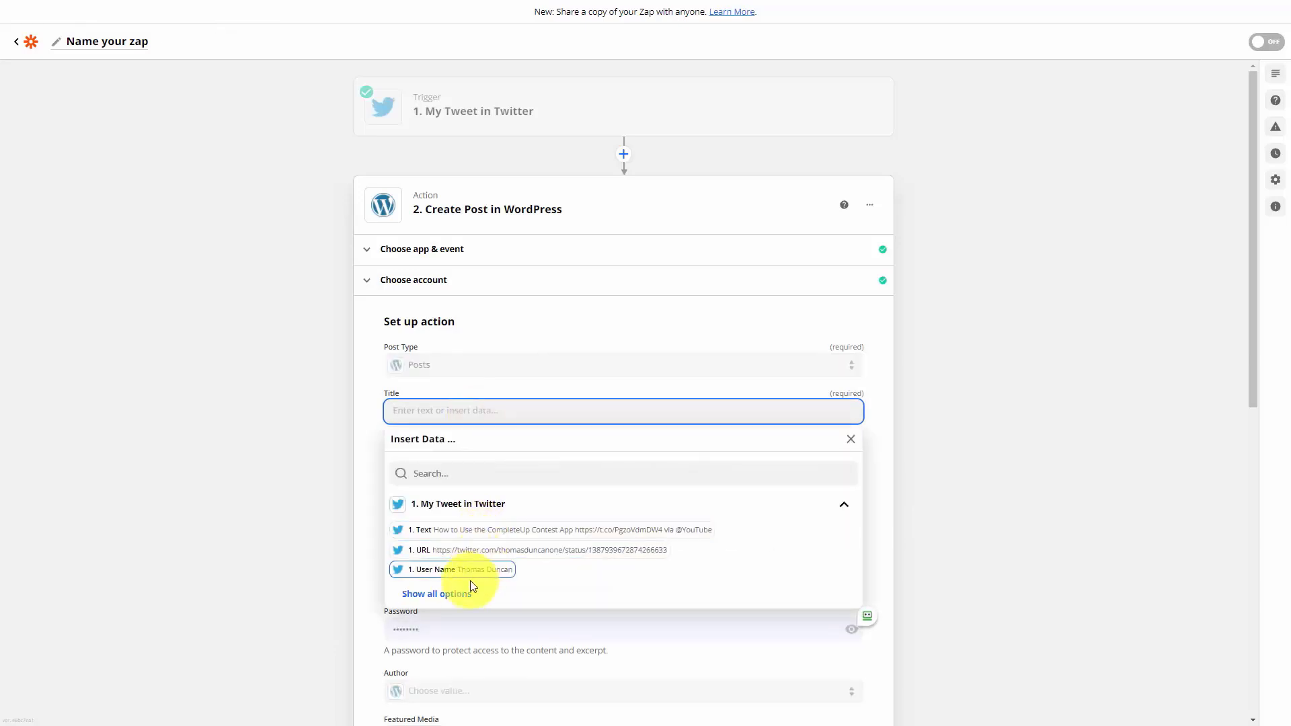
{"action": "left_click", "coordinate": [462, 596]}
{"action": "left_click", "coordinate": [464, 413]}
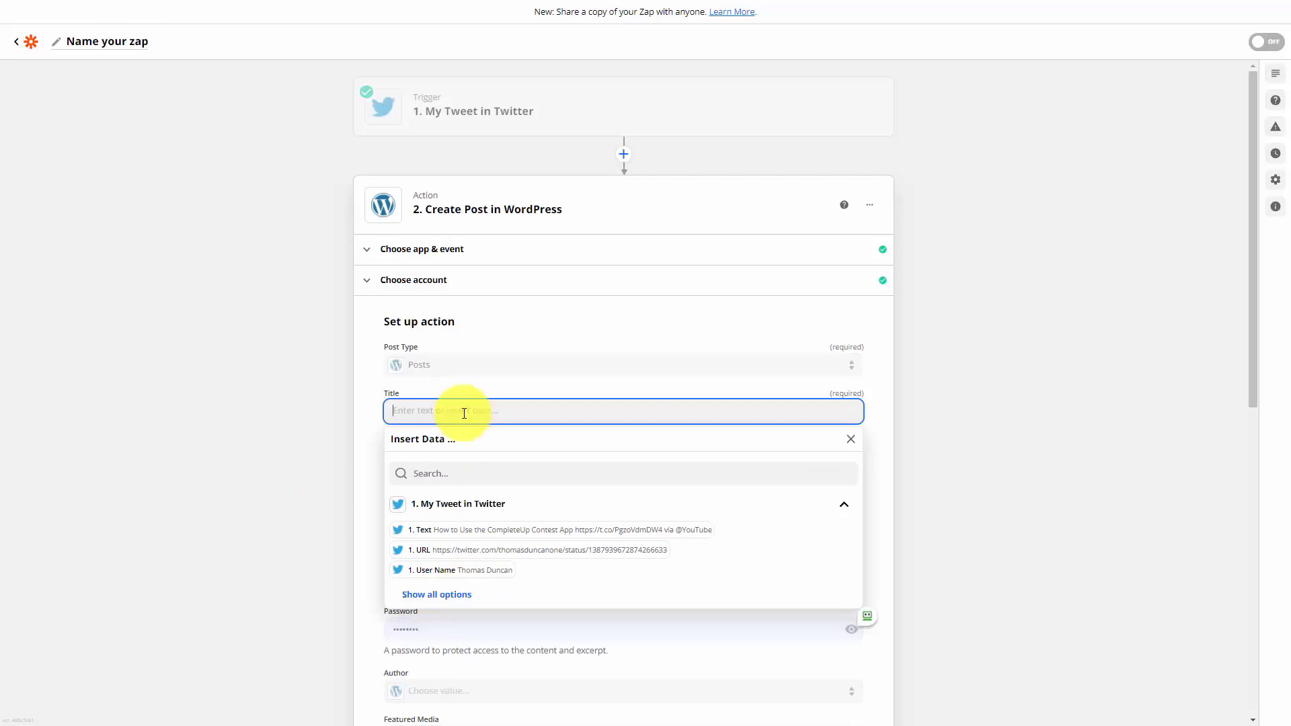
{"action": "type", "text": "Our Most Recent Tweet"}
- Fill the post's Content with the tweet's Text and URL data from the Twitter trigger
{"action": "left_click", "coordinate": [446, 454]}
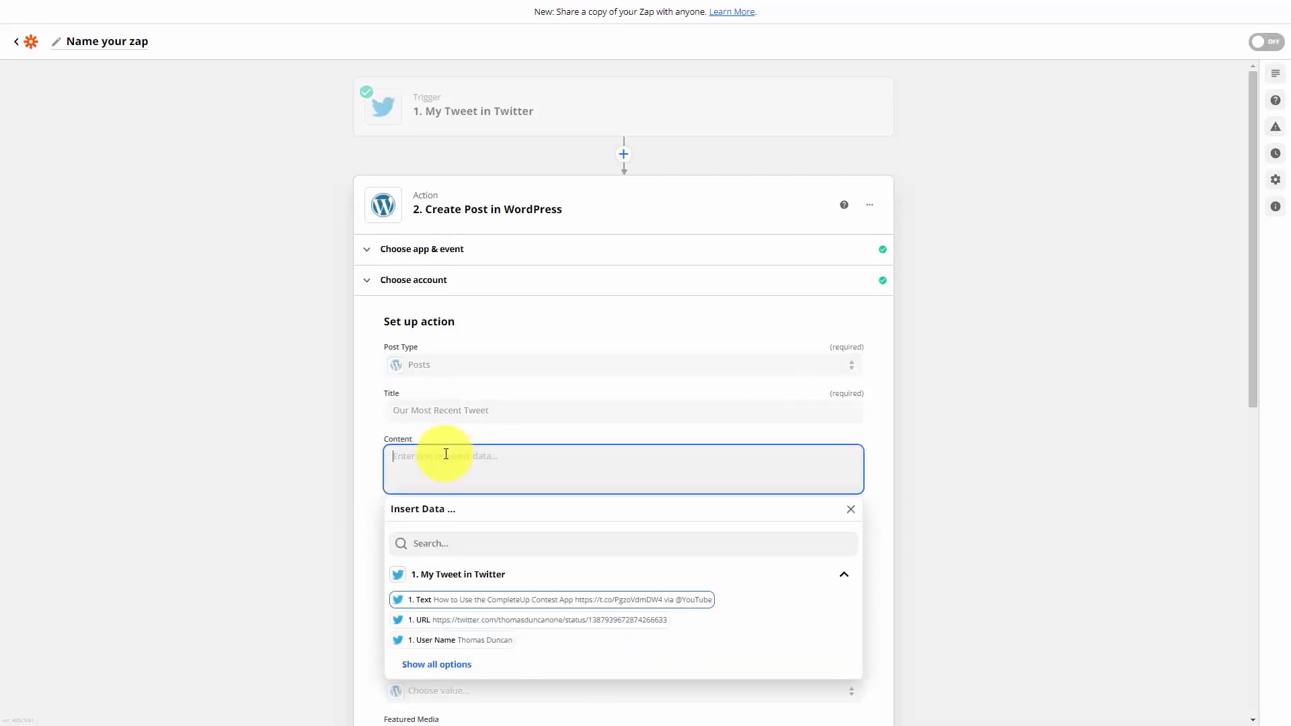
{"action": "key", "text": "Return"}
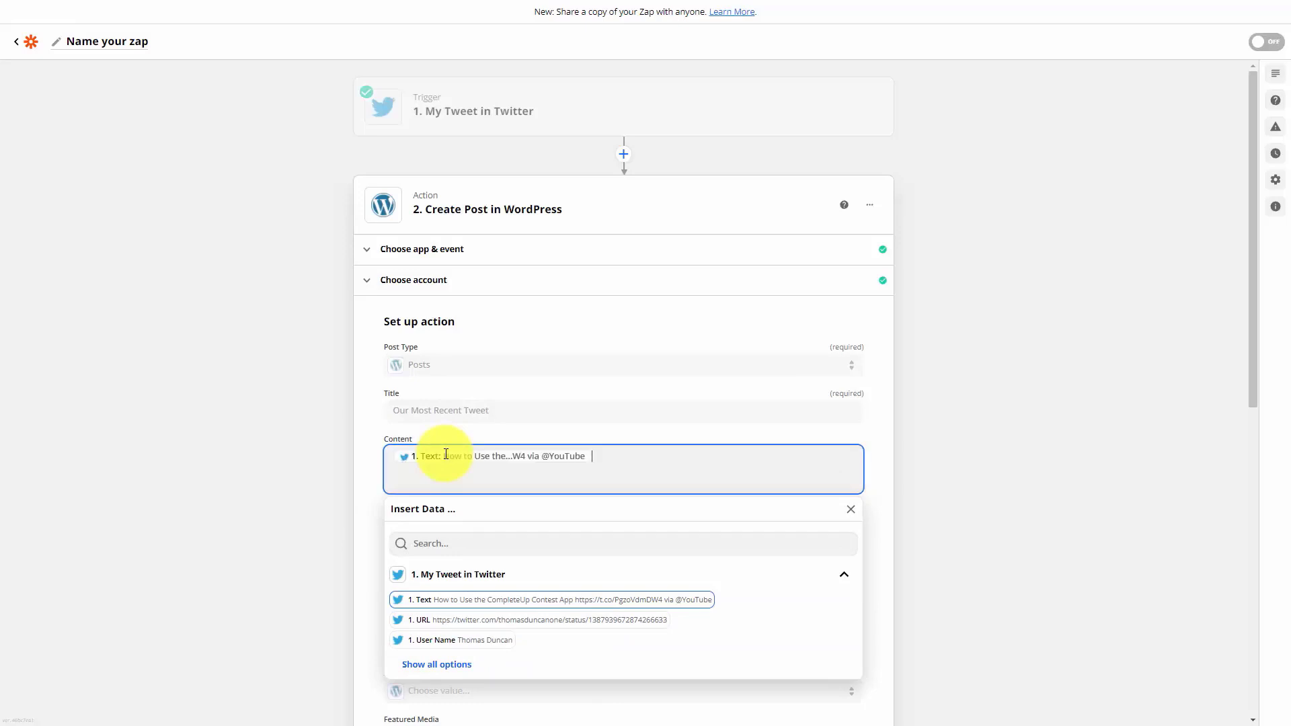
{"action": "key", "text": "Down"}
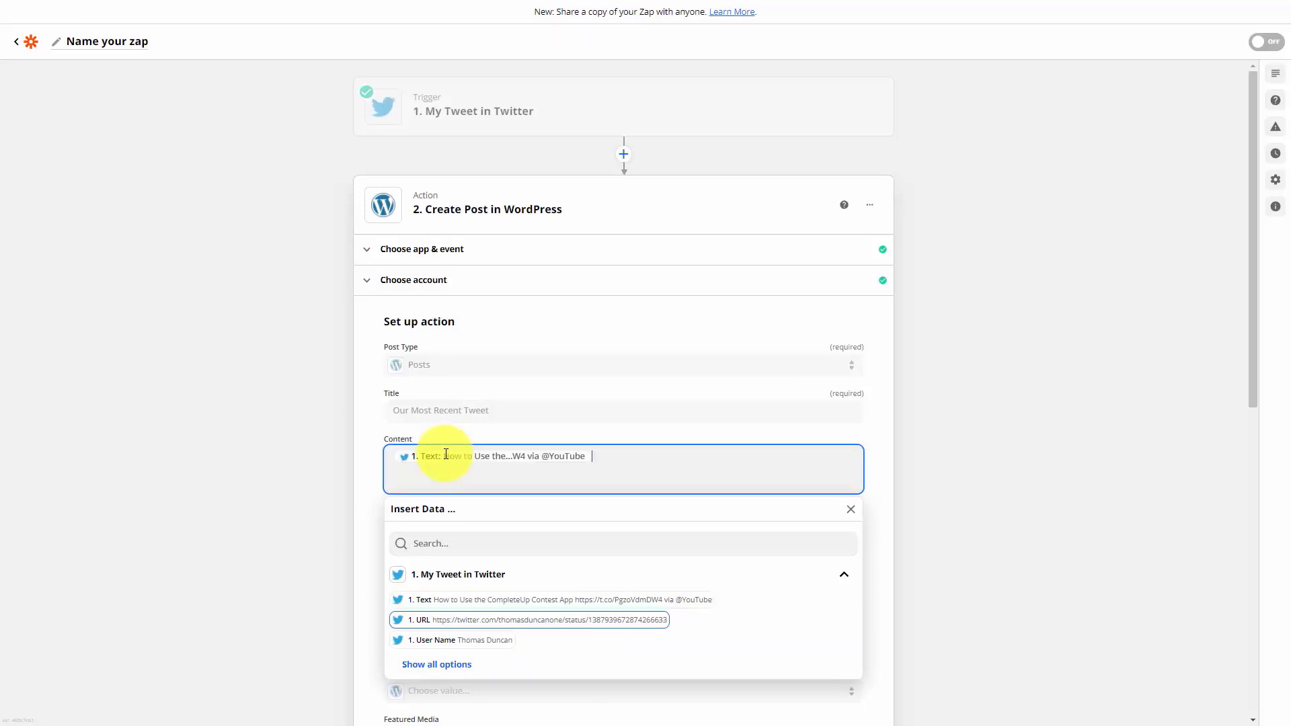
{"action": "key", "text": "Return"}
{"action": "key", "text": "Escape"}
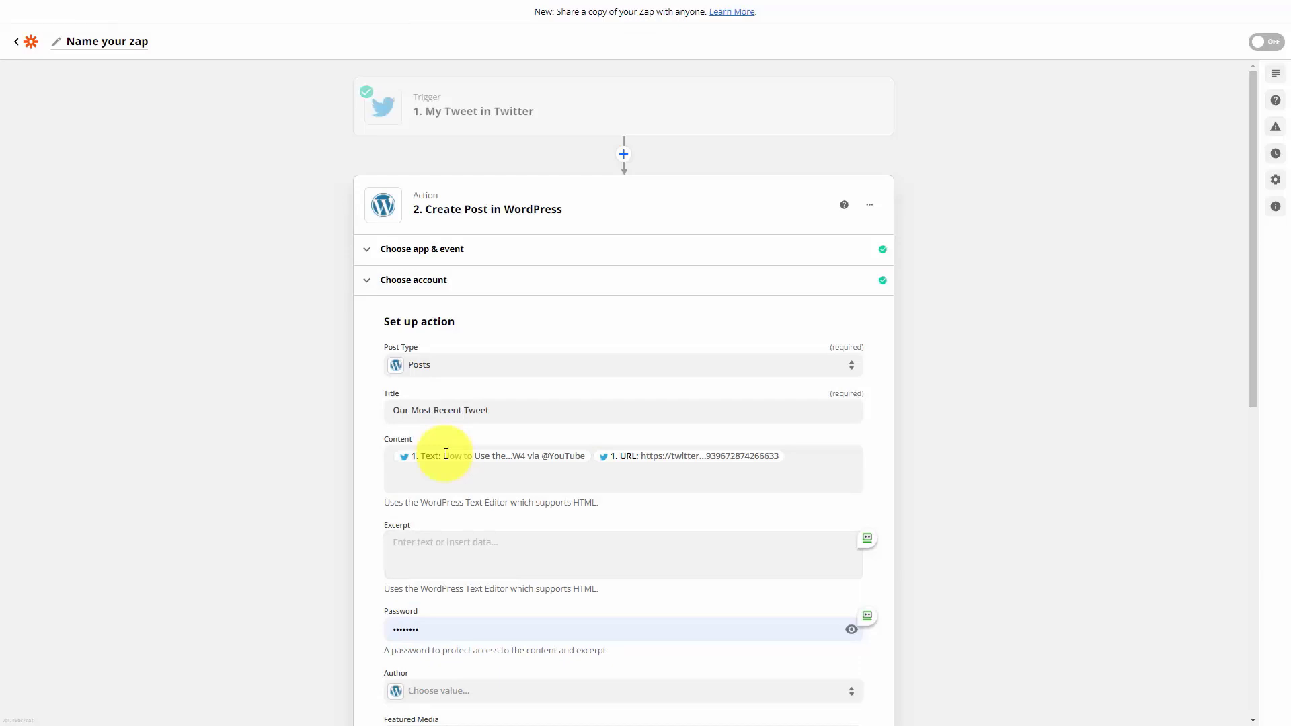
- Choose the site owner's name as the post's Author, leave the remaining fields empty, and test the Create Post action
{"action": "scroll", "coordinate": [446, 454], "scroll_direction": "down", "scroll_amount": 3}
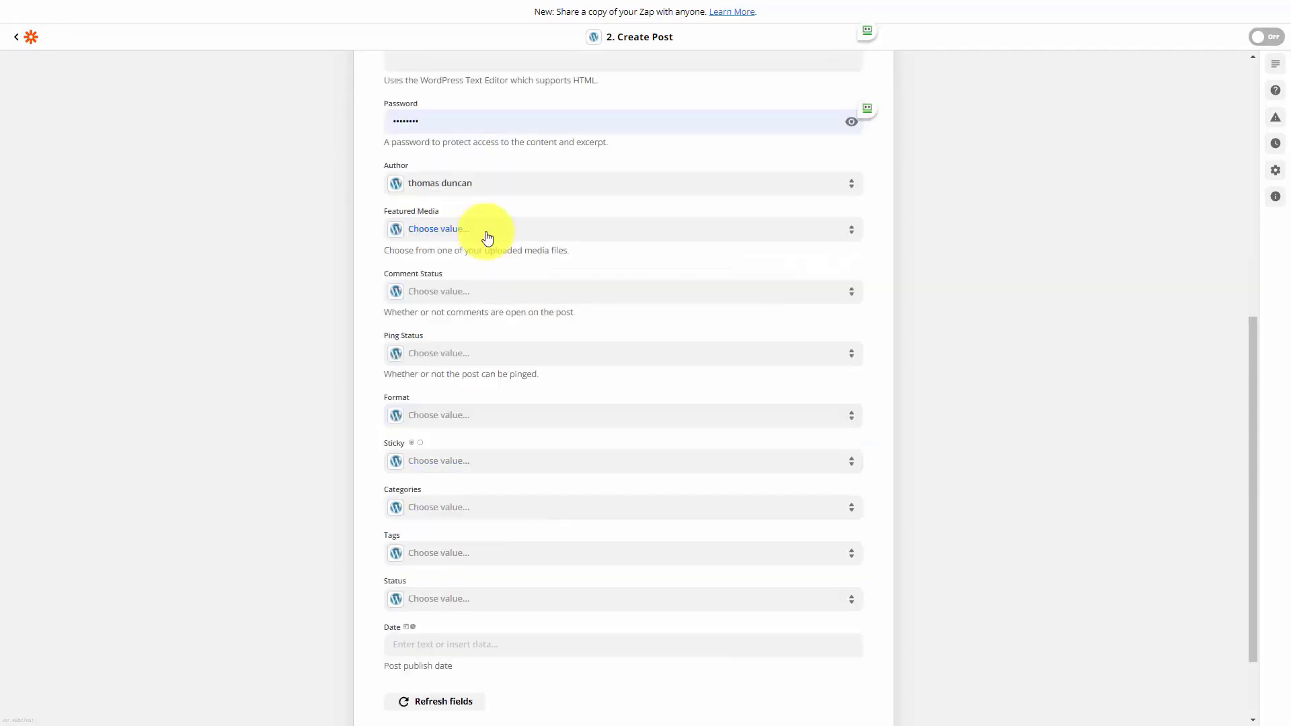
{"action": "scroll", "coordinate": [528, 361], "scroll_direction": "down", "scroll_amount": 2}
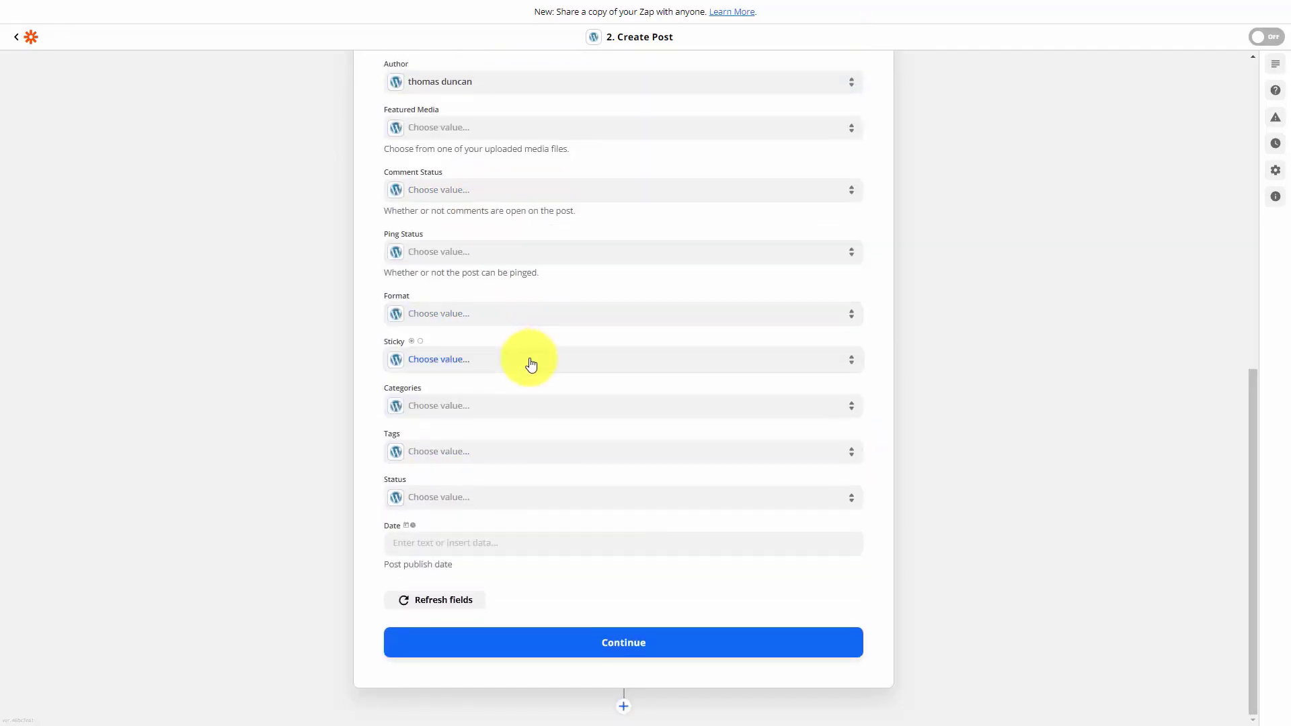
{"action": "scroll", "coordinate": [529, 358], "scroll_direction": "up", "scroll_amount": 2}
{"action": "scroll", "coordinate": [531, 363], "scroll_direction": "down", "scroll_amount": 2}
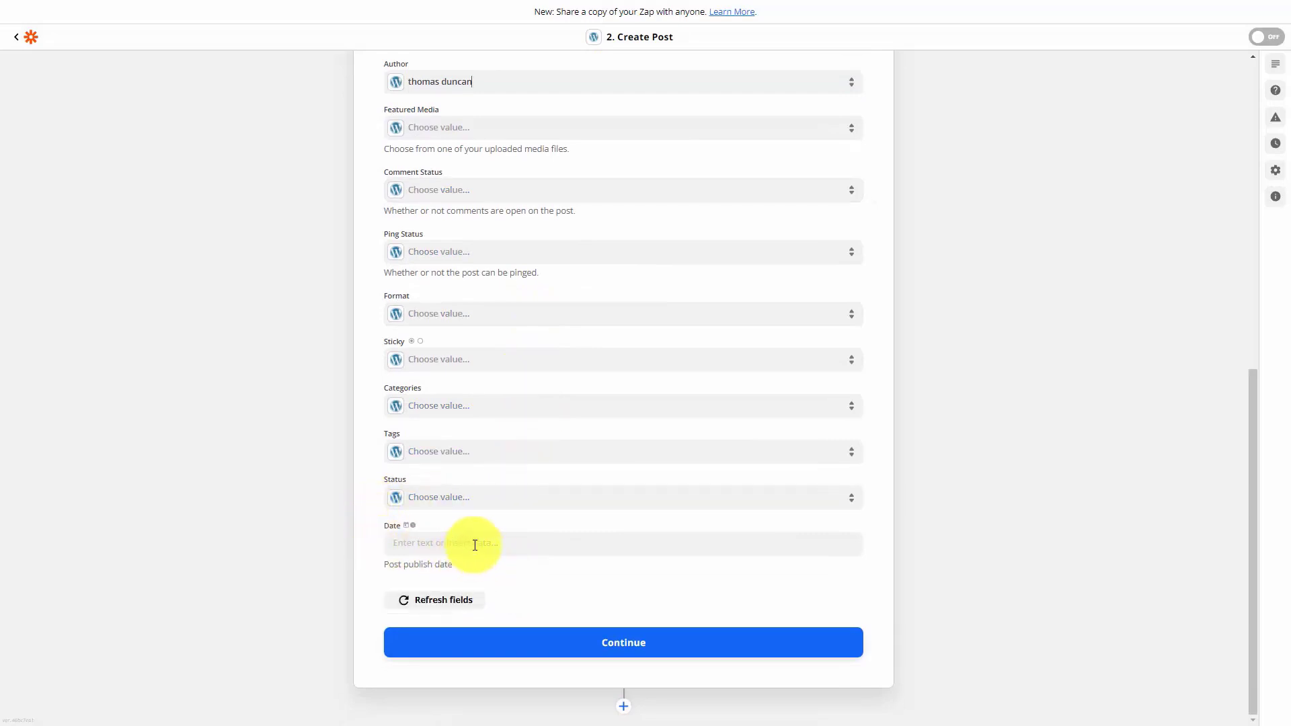
{"action": "left_click", "coordinate": [622, 646]}
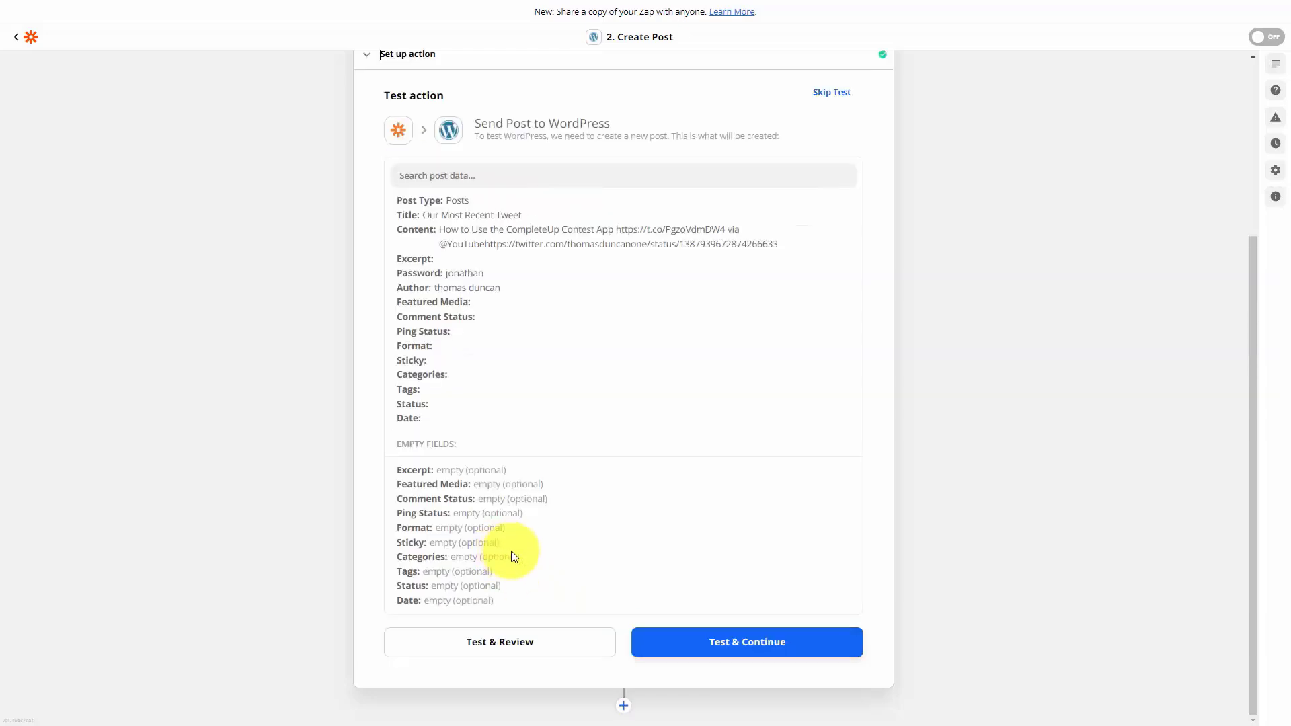
{"action": "left_click", "coordinate": [710, 647]}
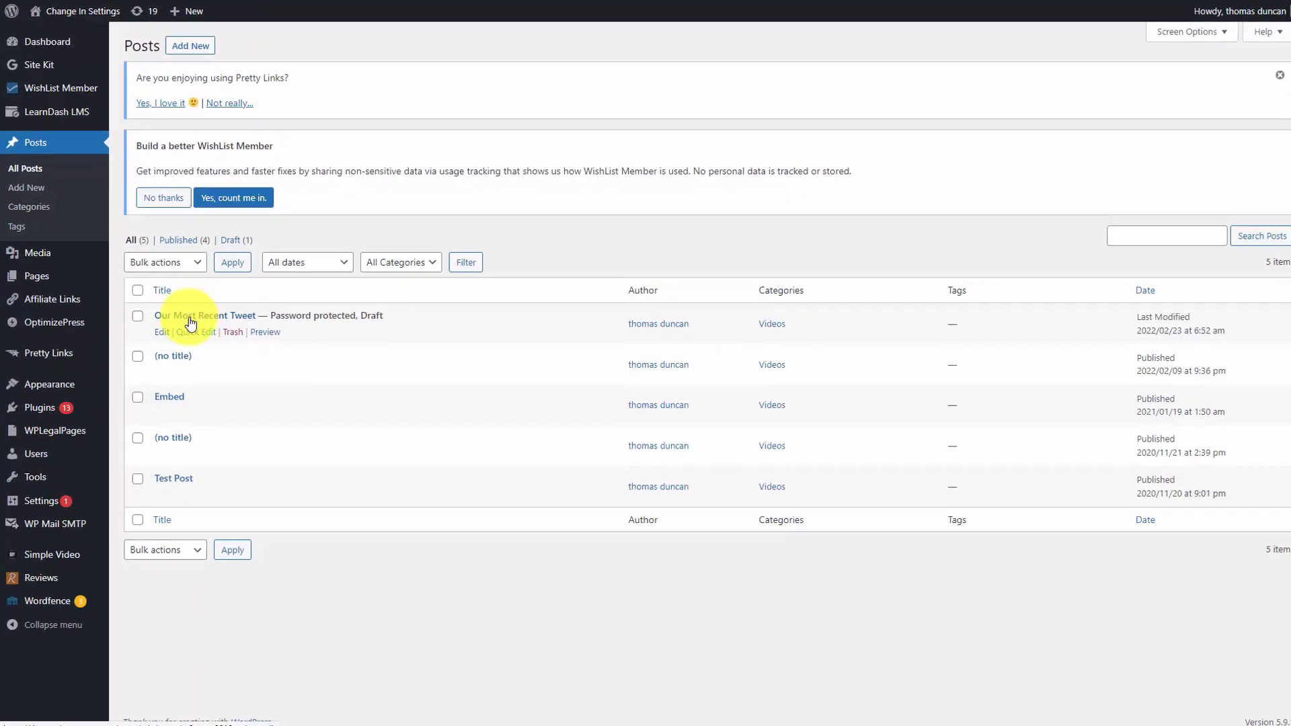
- In WordPress, open the "Our Most Recent Tweet" draft and change its visibility to Public
{"action": "left_click", "coordinate": [239, 397]}
{"action": "left_click", "coordinate": [1165, 197]}
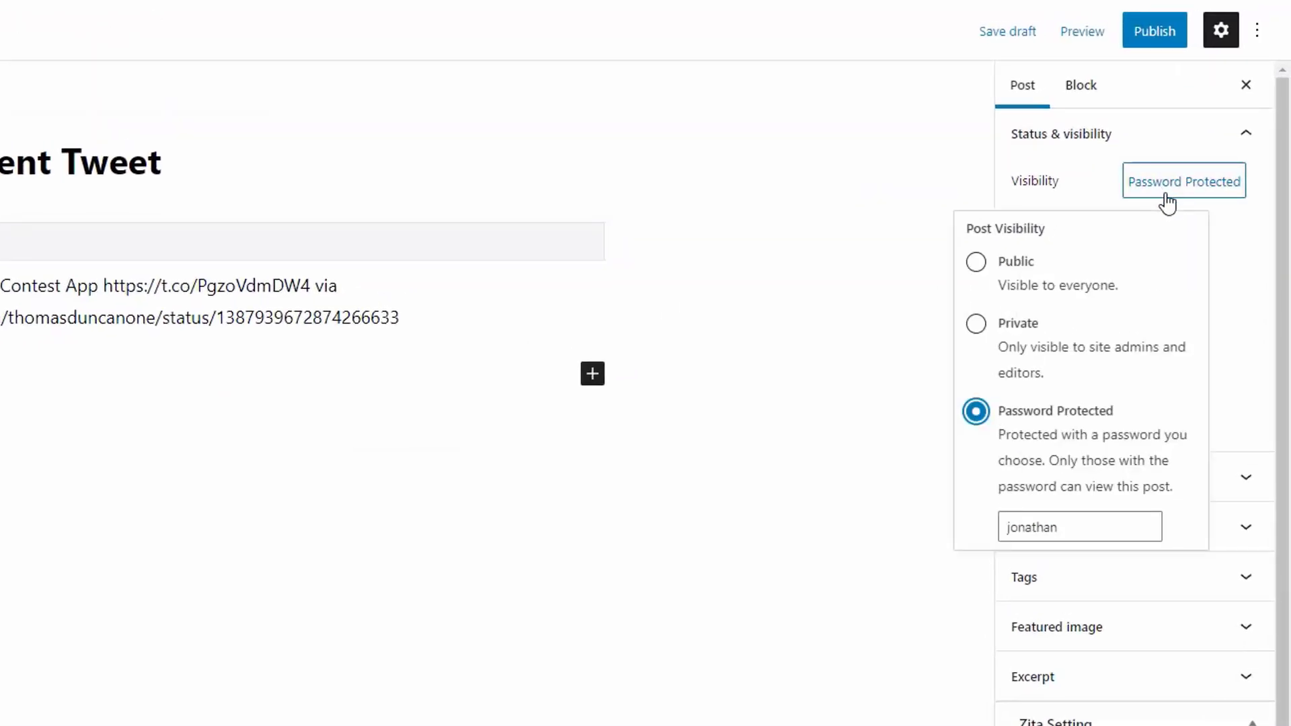
{"action": "left_click", "coordinate": [977, 267]}
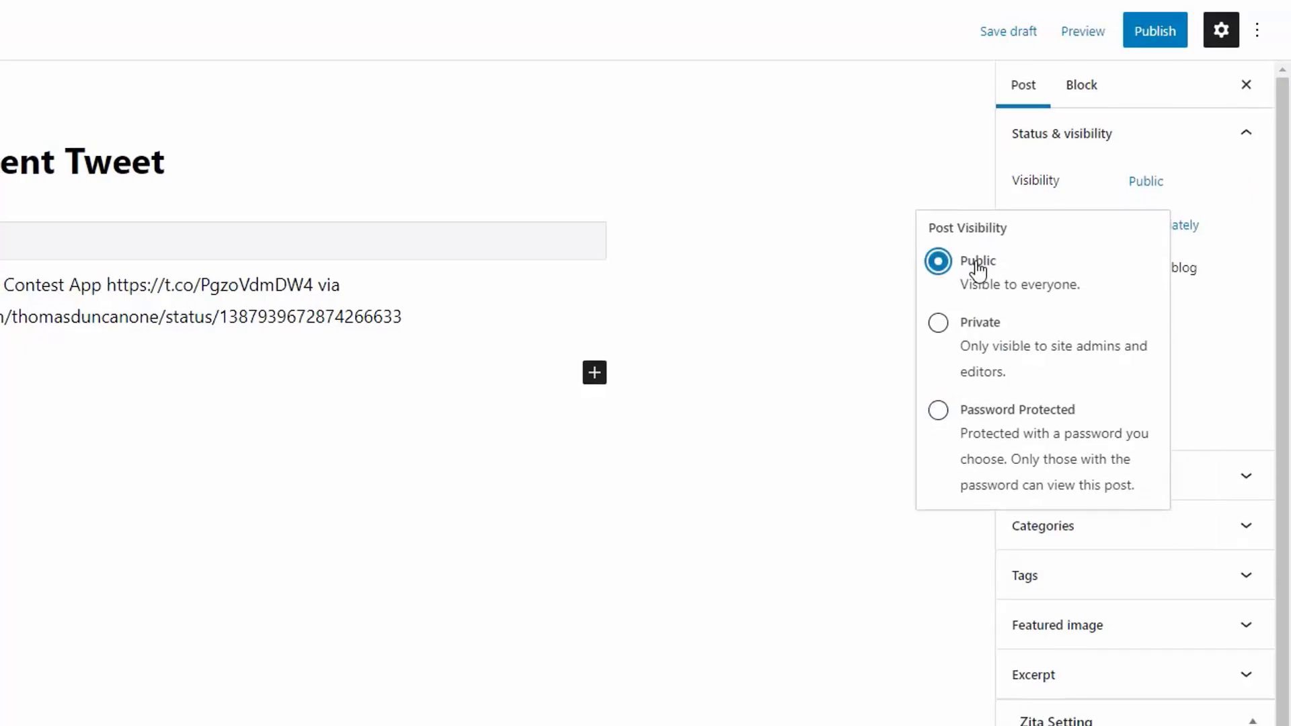
{"action": "left_click", "coordinate": [1004, 505]}
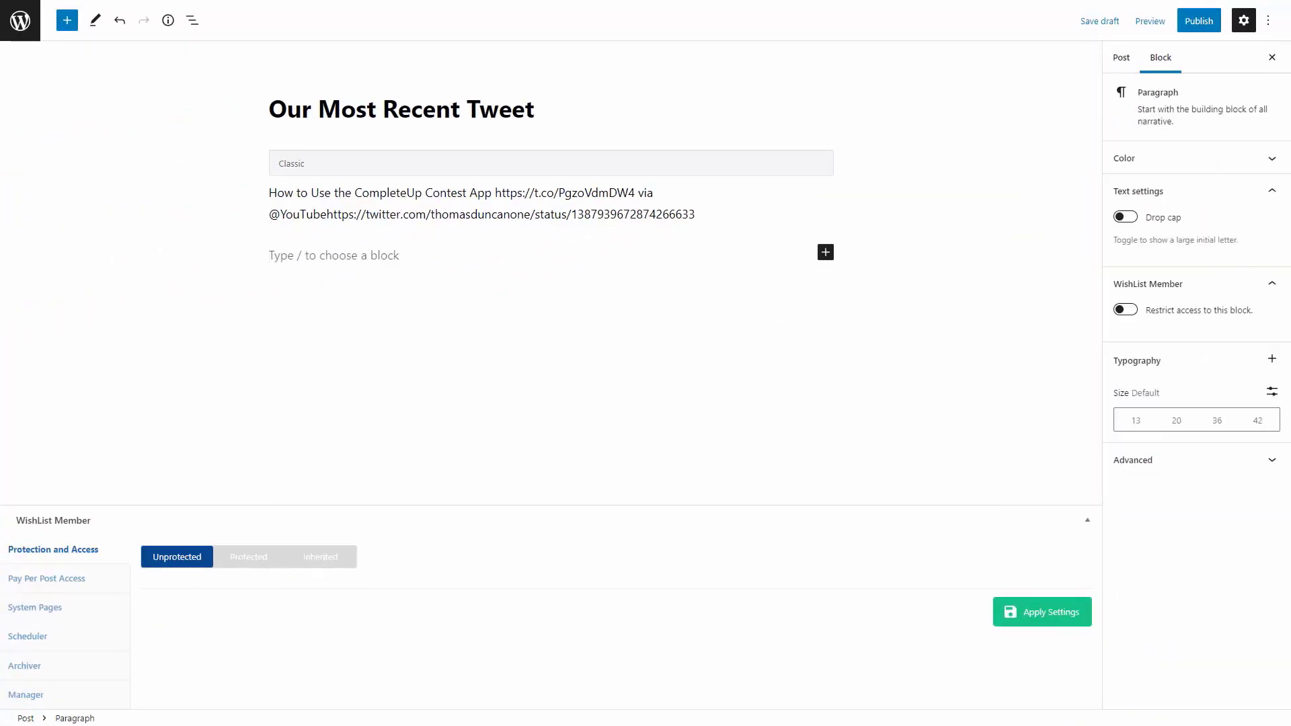